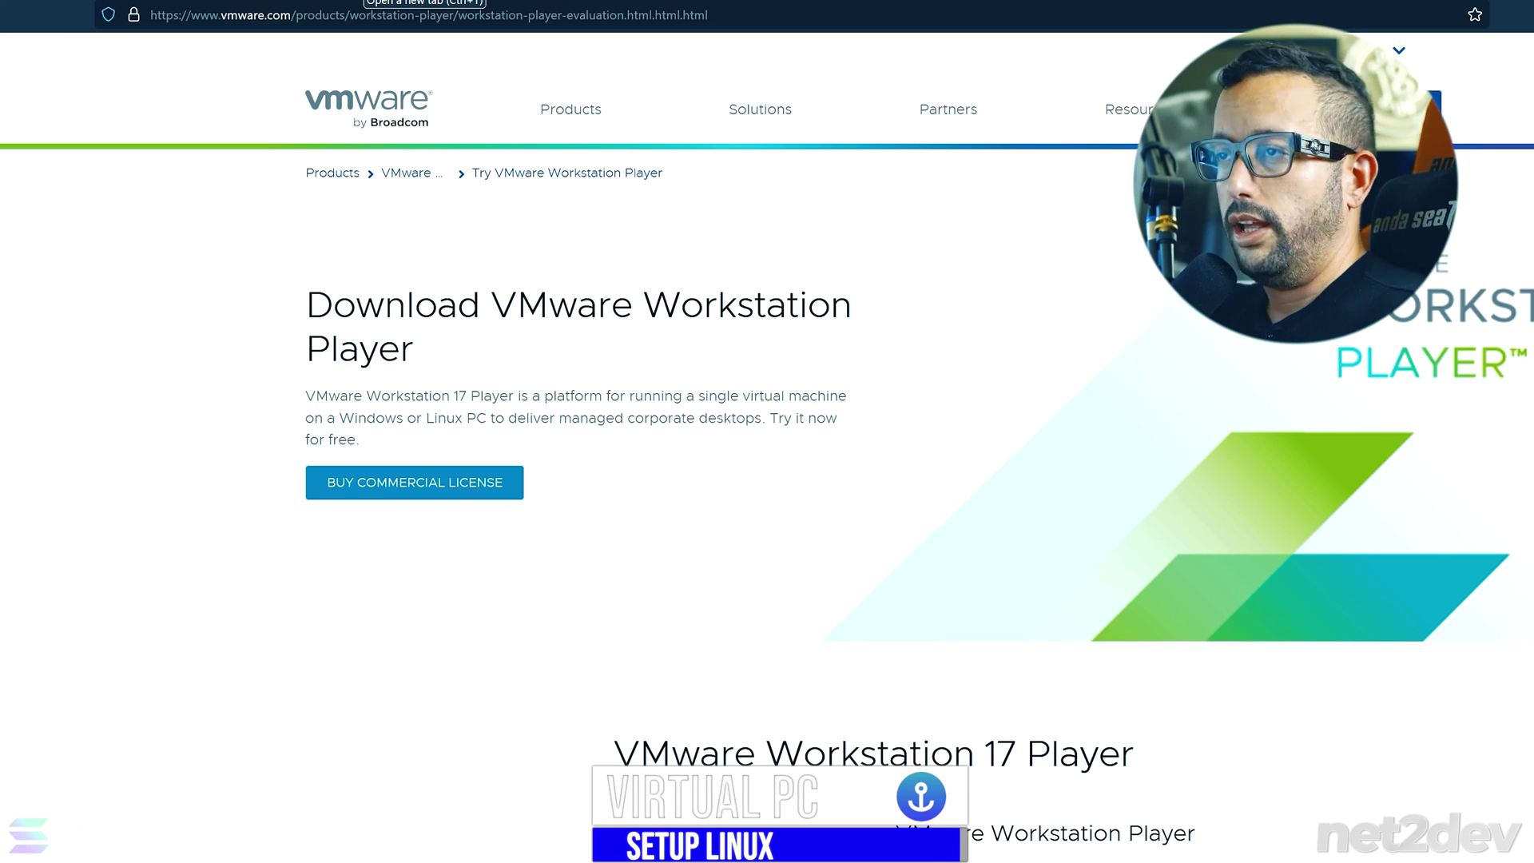
- Search Google for 'vmware player' and open the Download VMware Workstation Player result
key("ctrl+l")
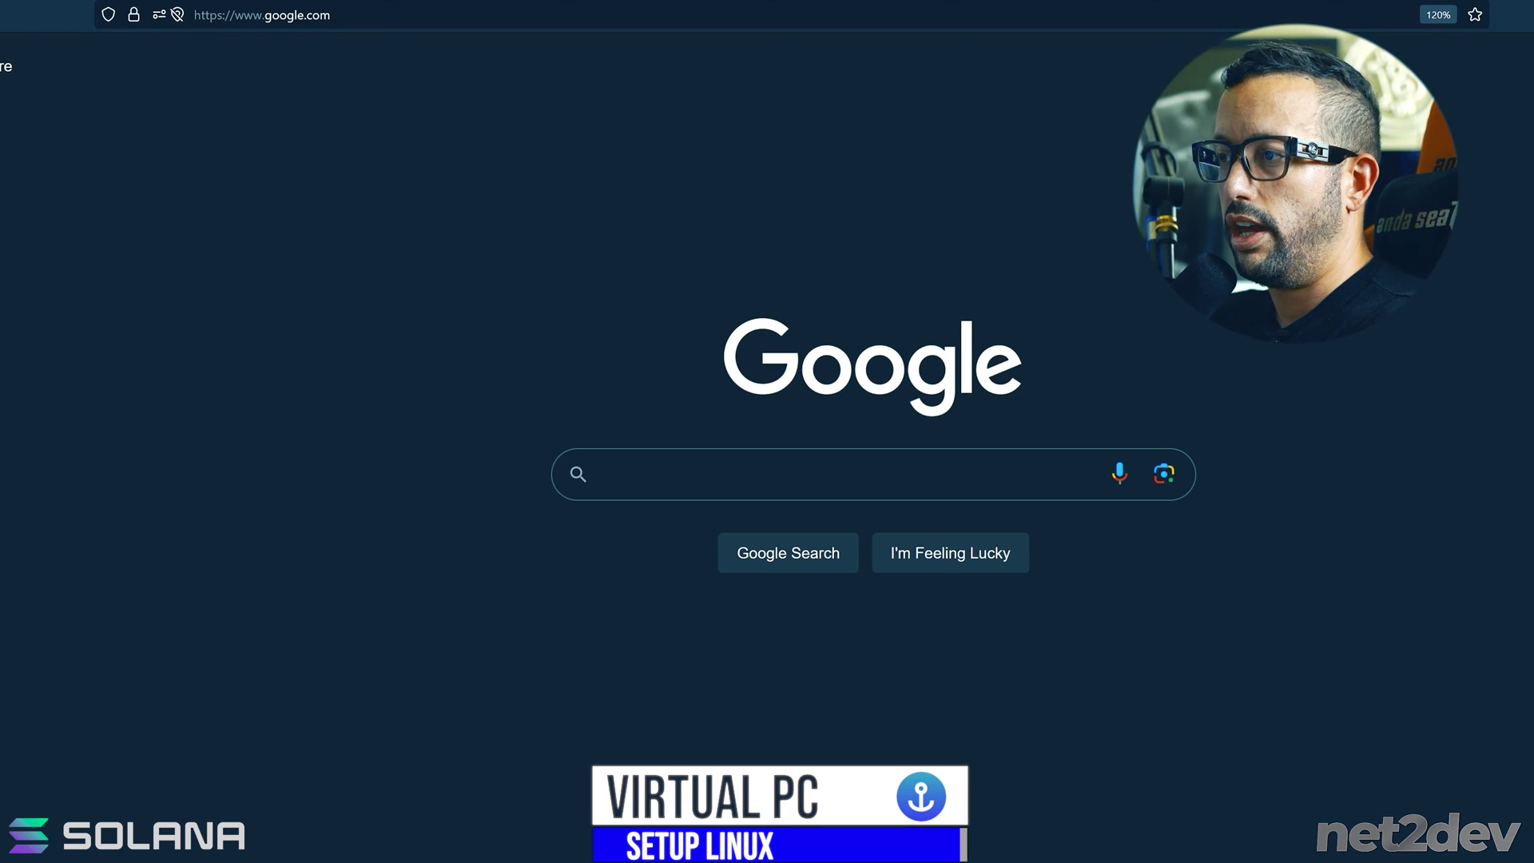
type("vmware player")
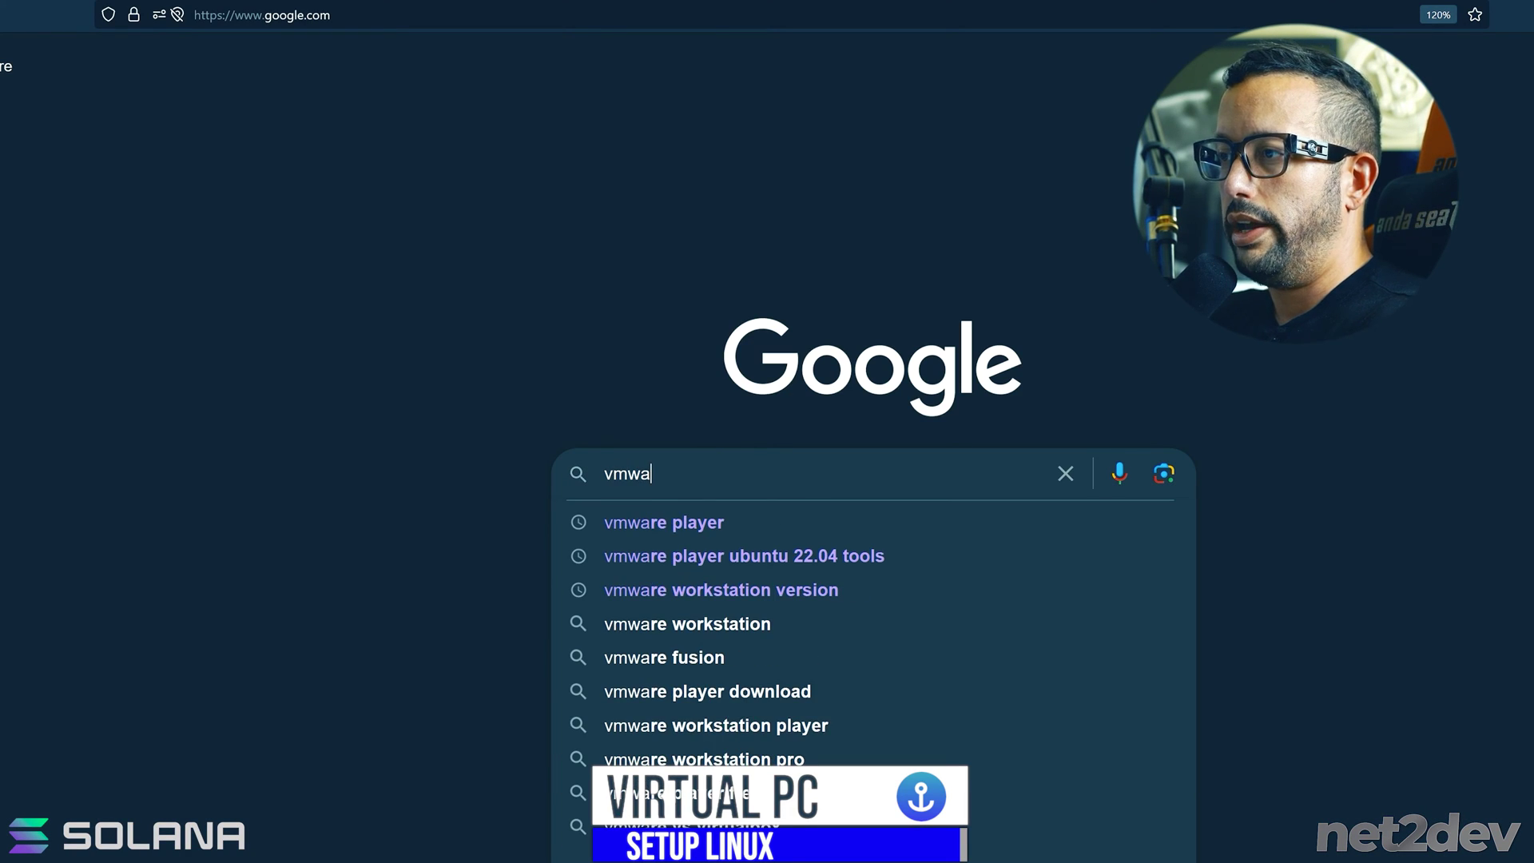
key("Return")
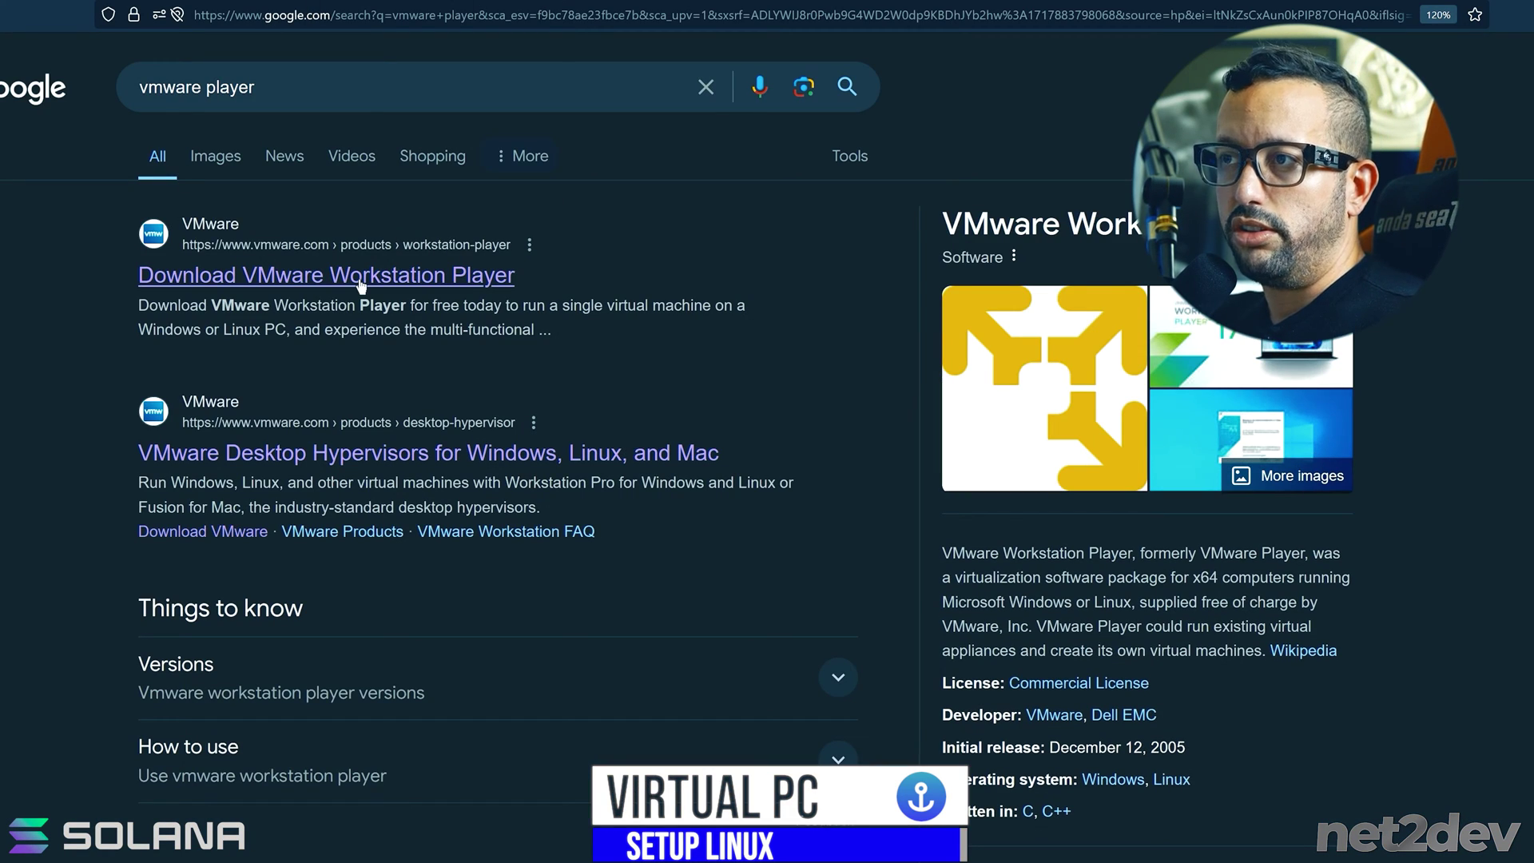
left_click(360, 288)
- Scroll down to the Windows Download Now links, then launch VMware Player from the taskbar
scroll(479, 366, "down", 6)
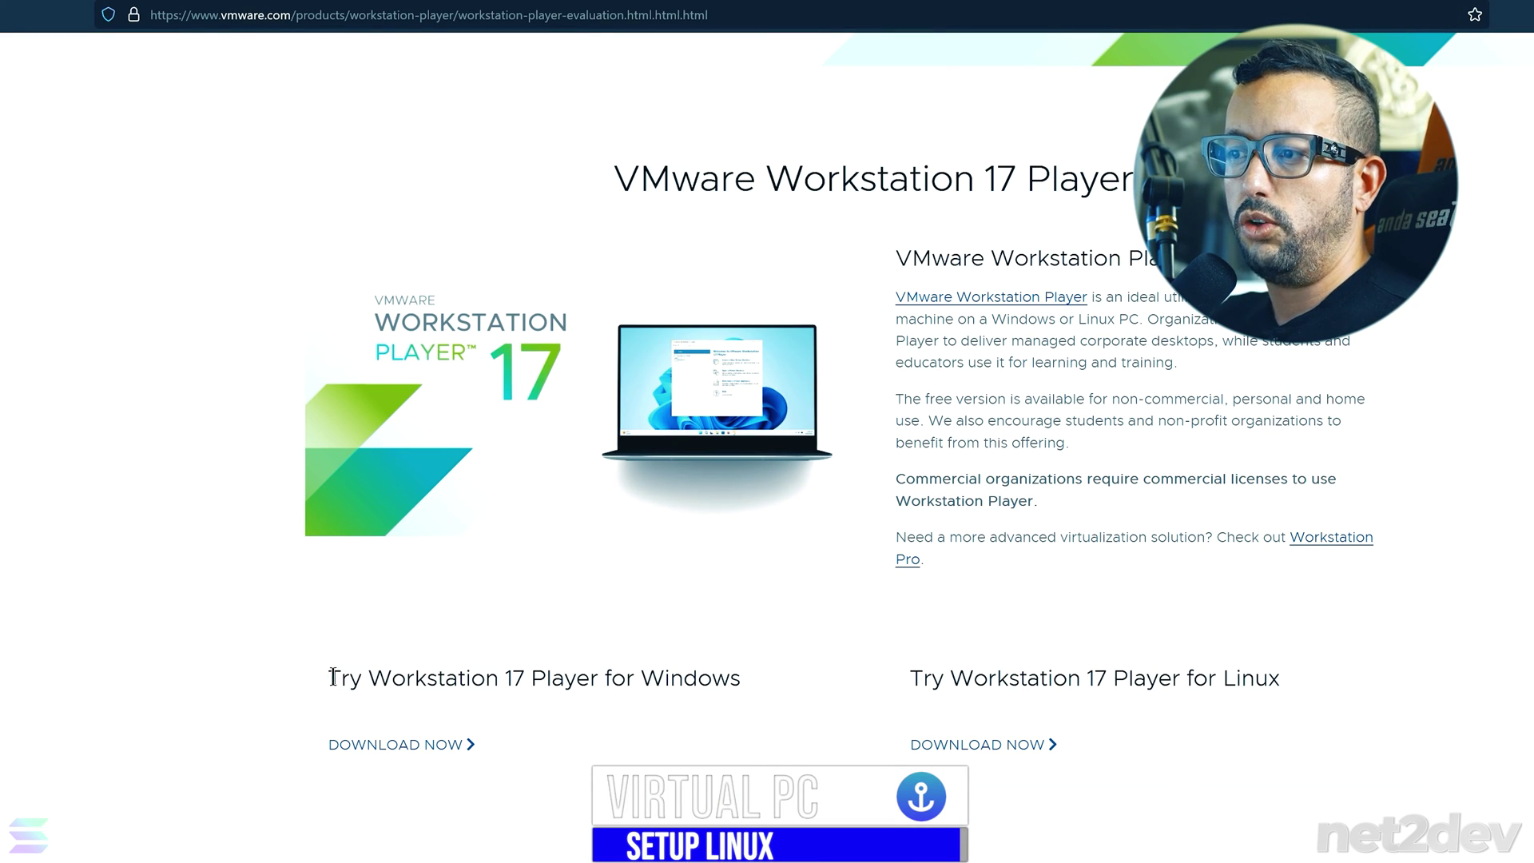
left_click_drag(329, 678, 740, 689)
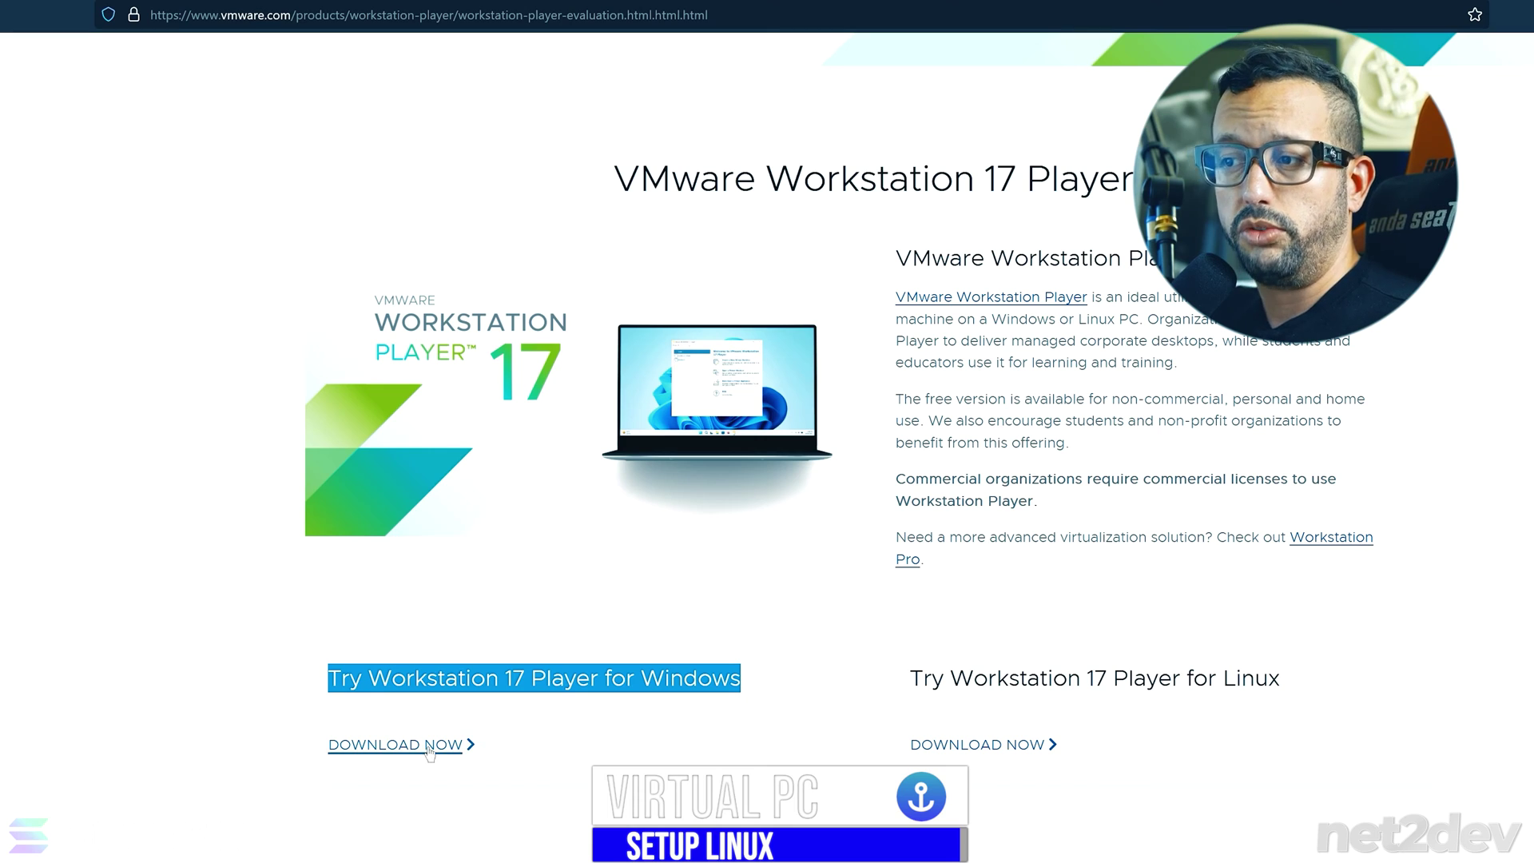
scroll(427, 755, "down", 2)
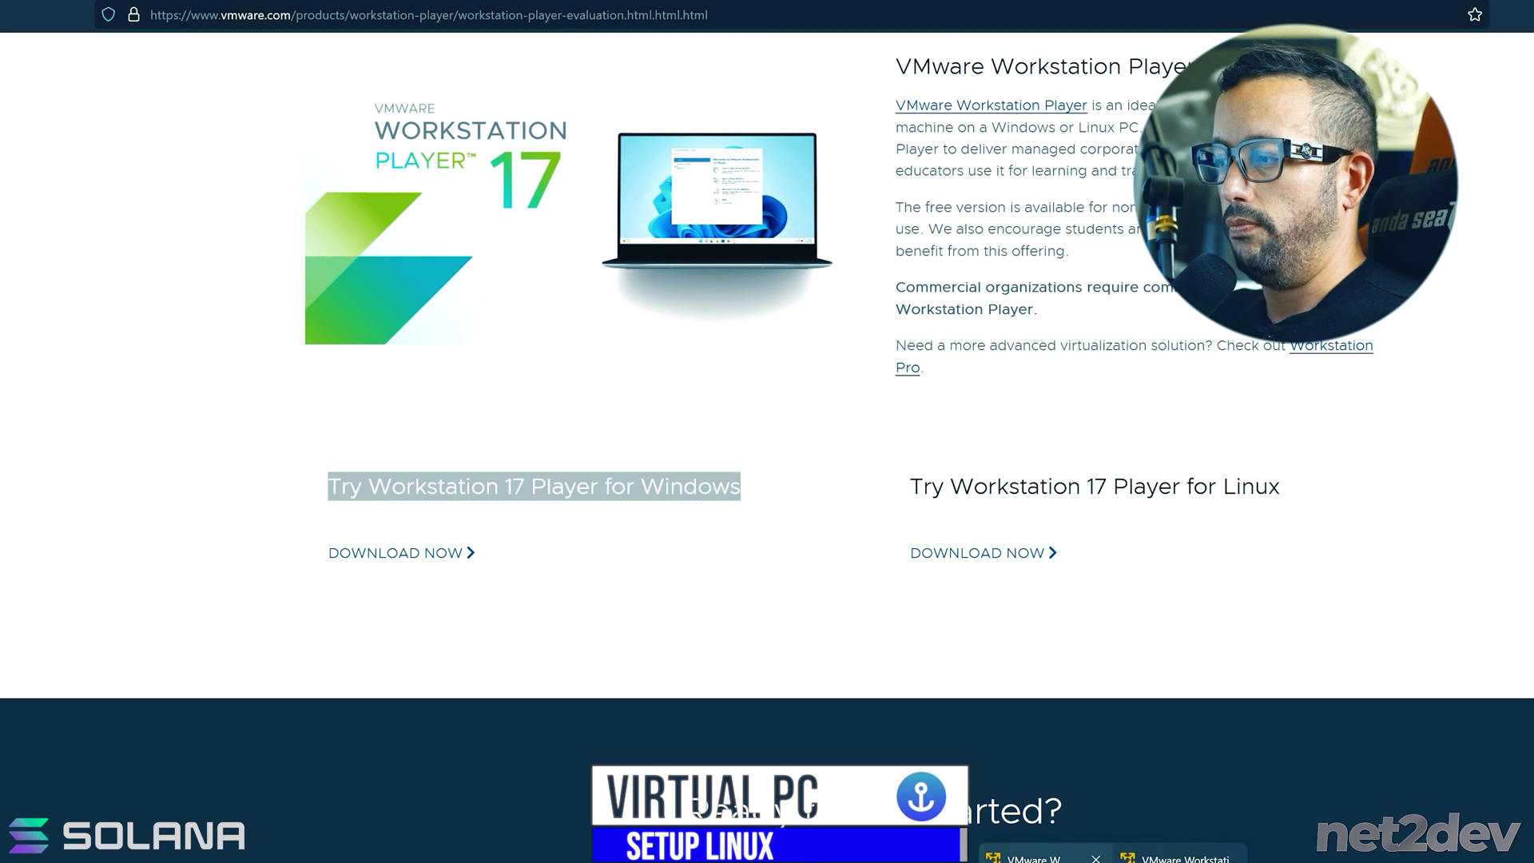
left_click(1038, 853)
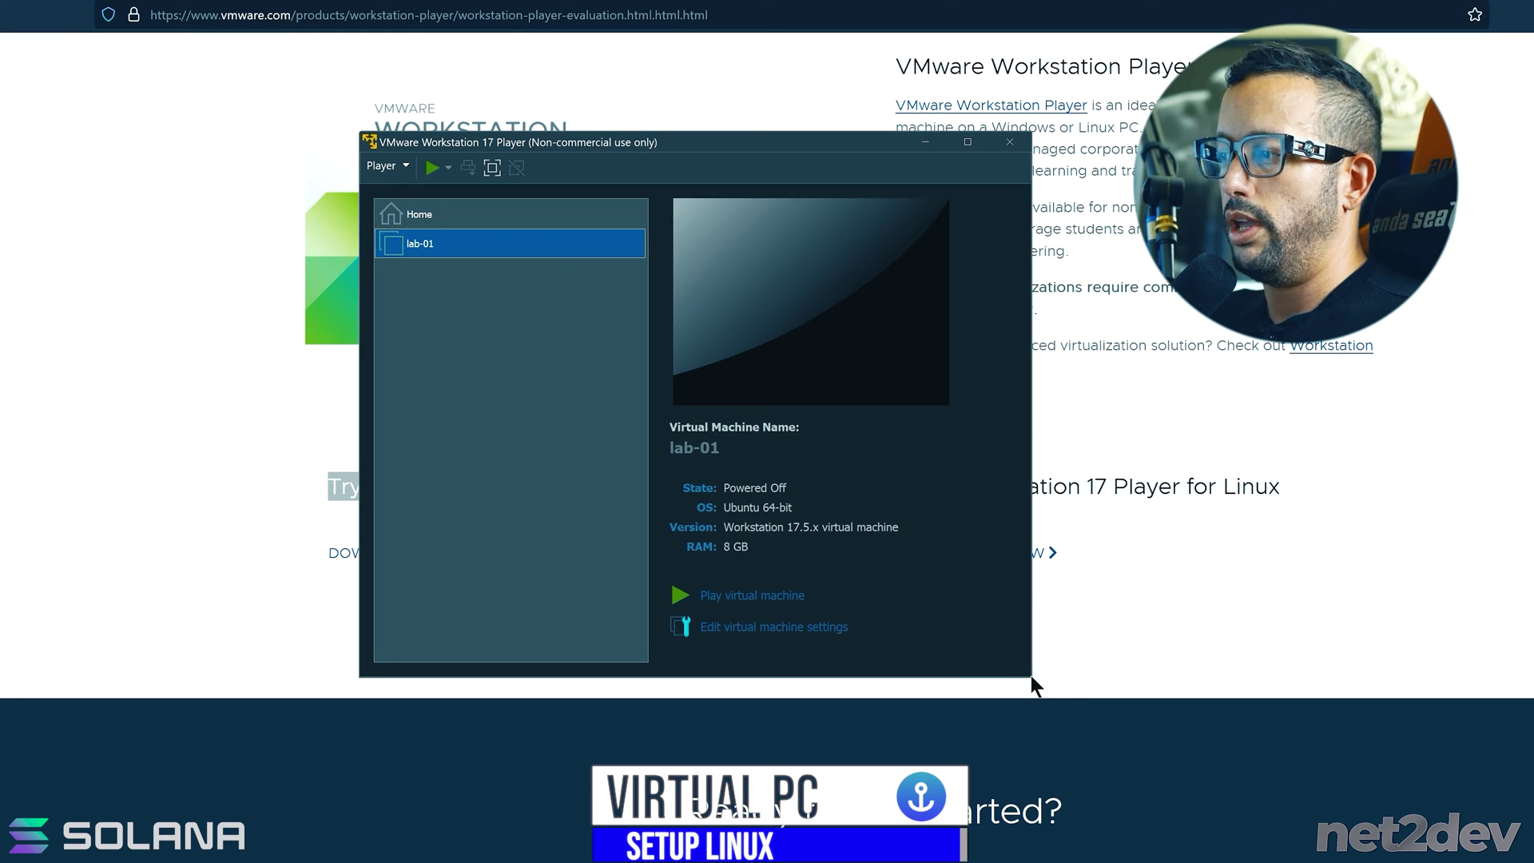
- Enlarge the Player window and start a New Virtual Machine from the Player > File menu
left_click_drag(1031, 677, 1308, 862)
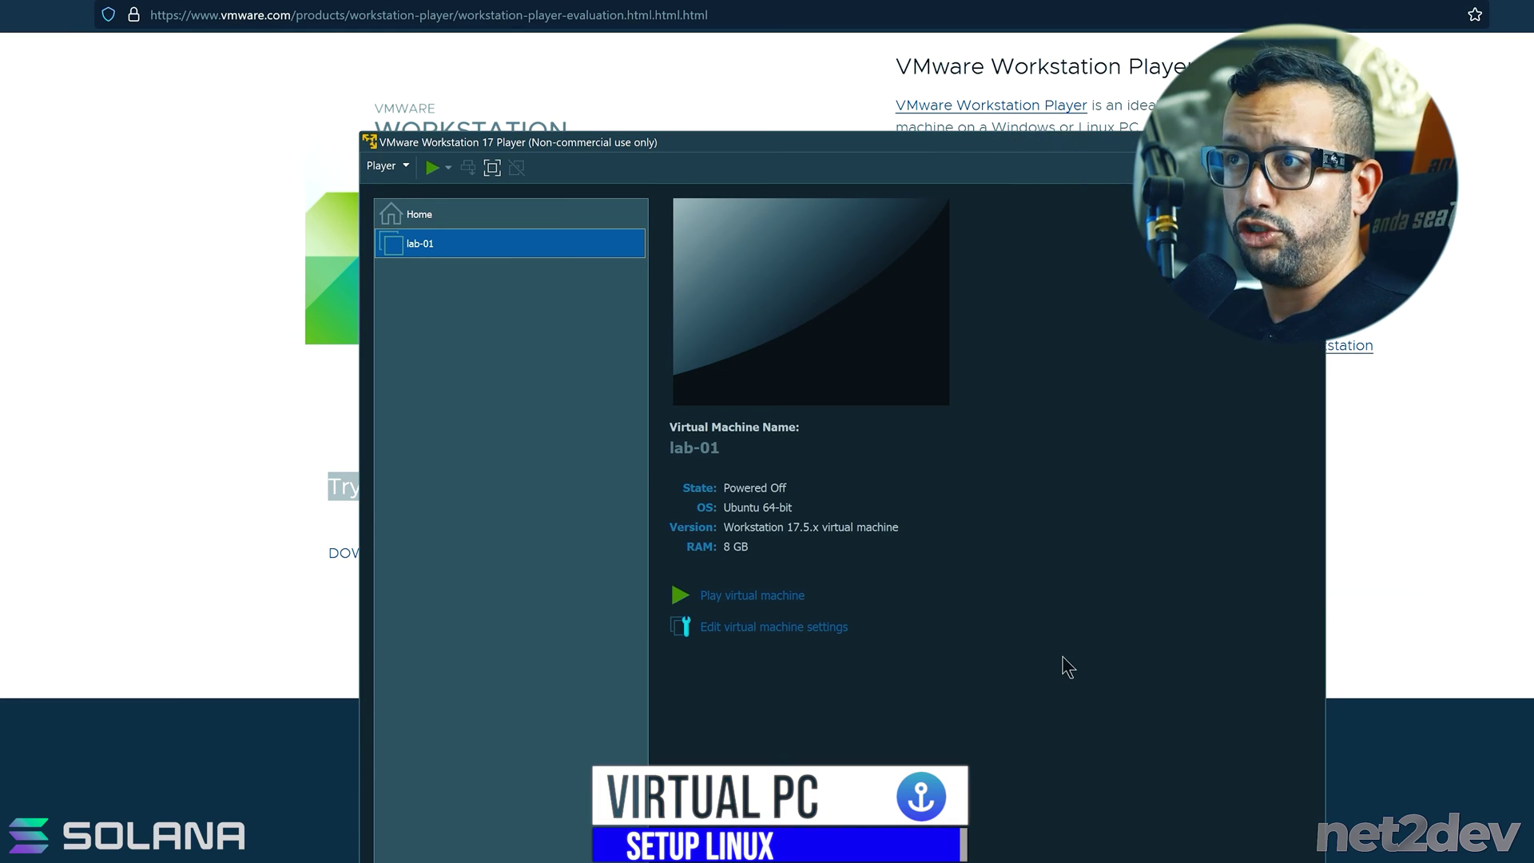
left_click(383, 165)
mouse_move(450, 193)
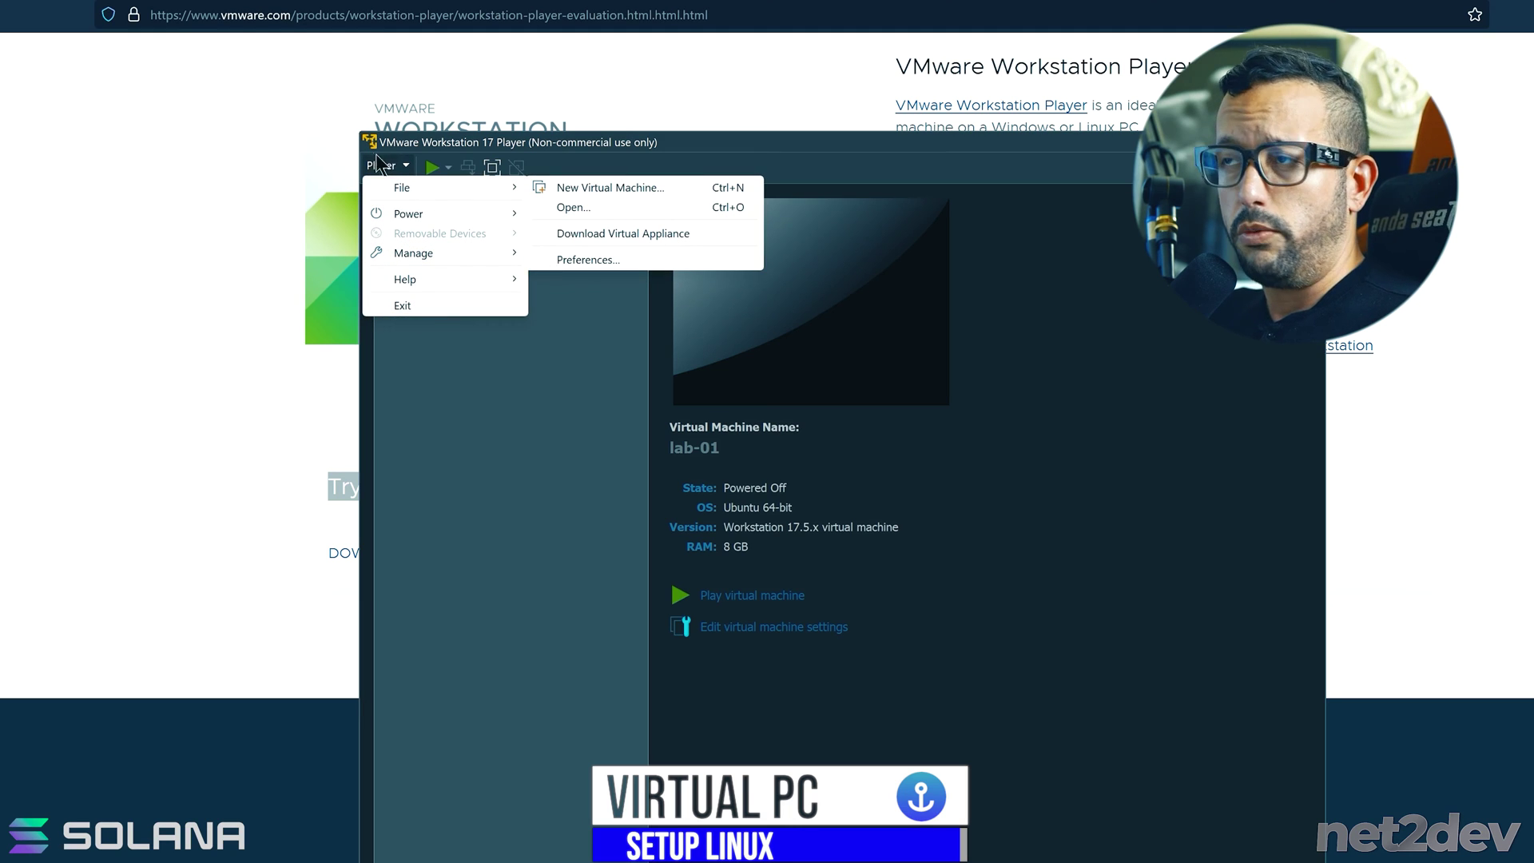
left_click(601, 190)
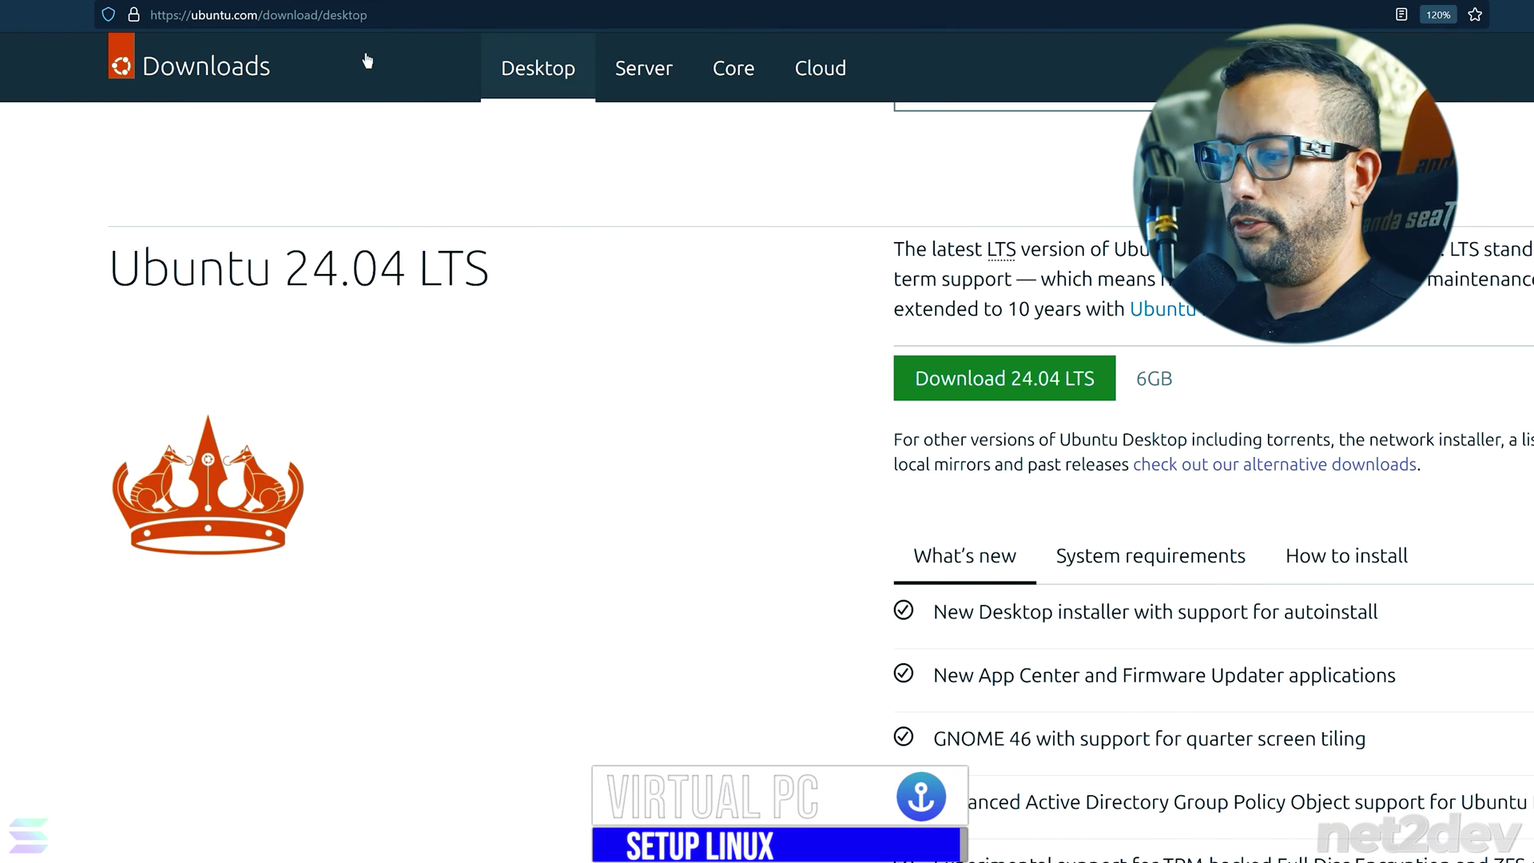
- Go to google.com and open the Download Ubuntu Desktop search result
left_click(428, 16)
type("g")
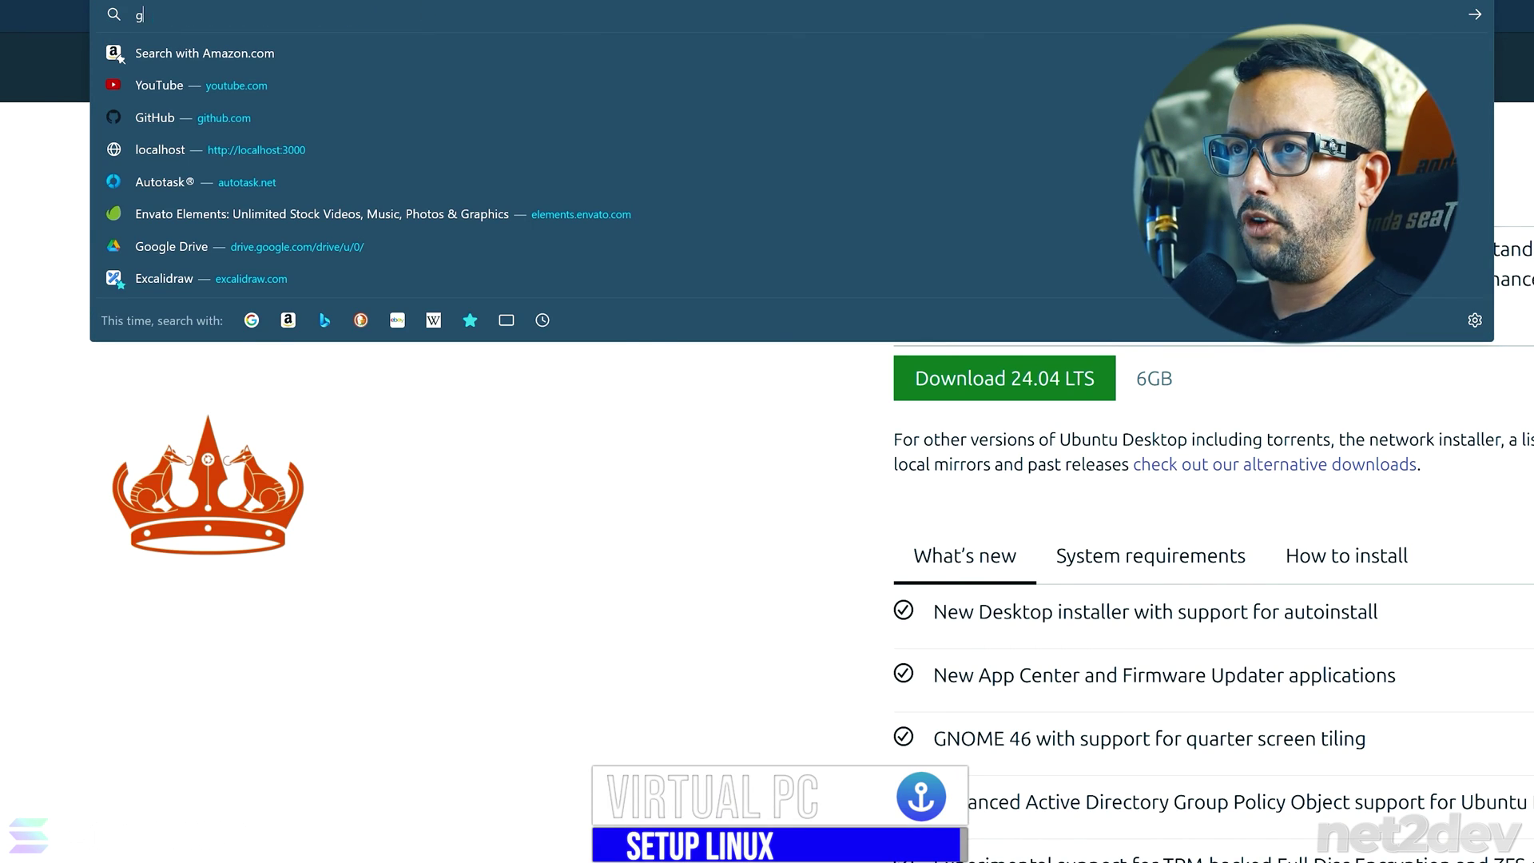
type("oogle.com/")
key("Return")
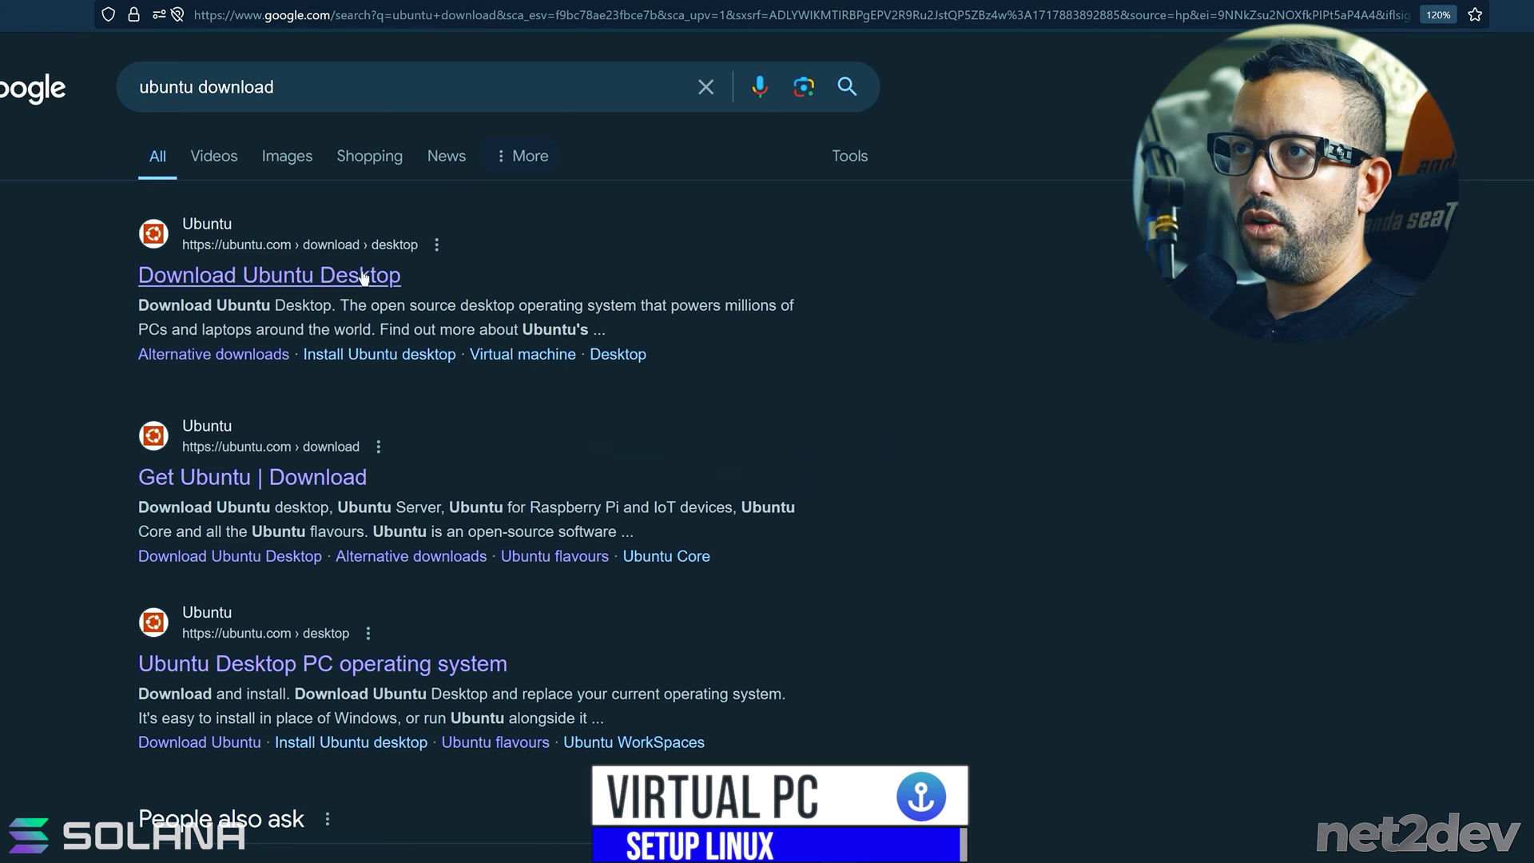
left_click_drag(377, 96, 105, 96)
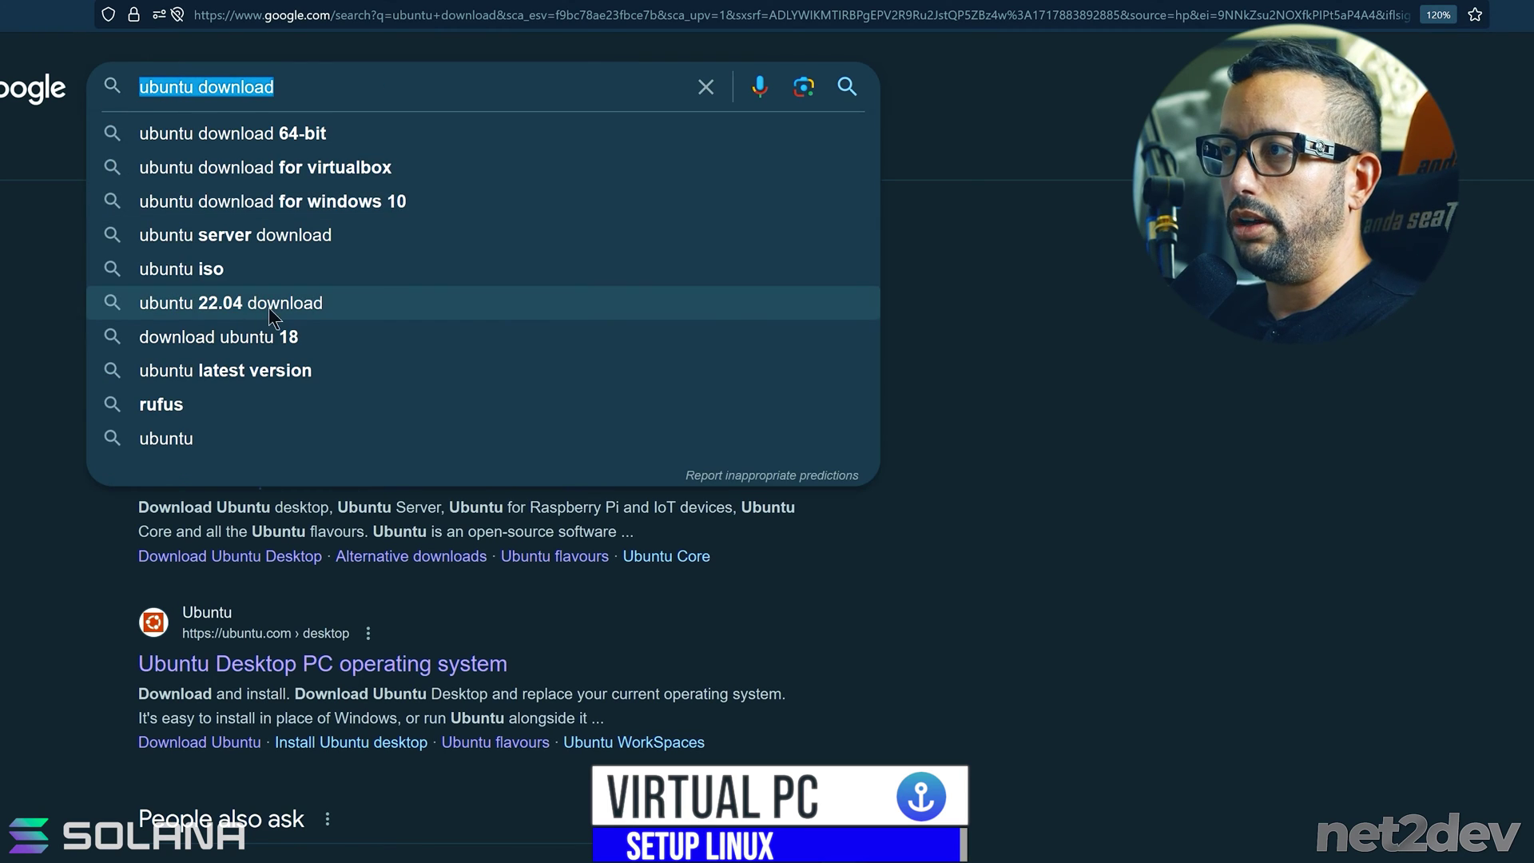
left_click(851, 403)
left_click(256, 289)
- Zoom the page to 150%, open alternative downloads to find Ubuntu 22.04.4, then return to VMware Player
key("ctrl+plus")
key("ctrl+plus")
scroll(1345, 743, "down", 3)
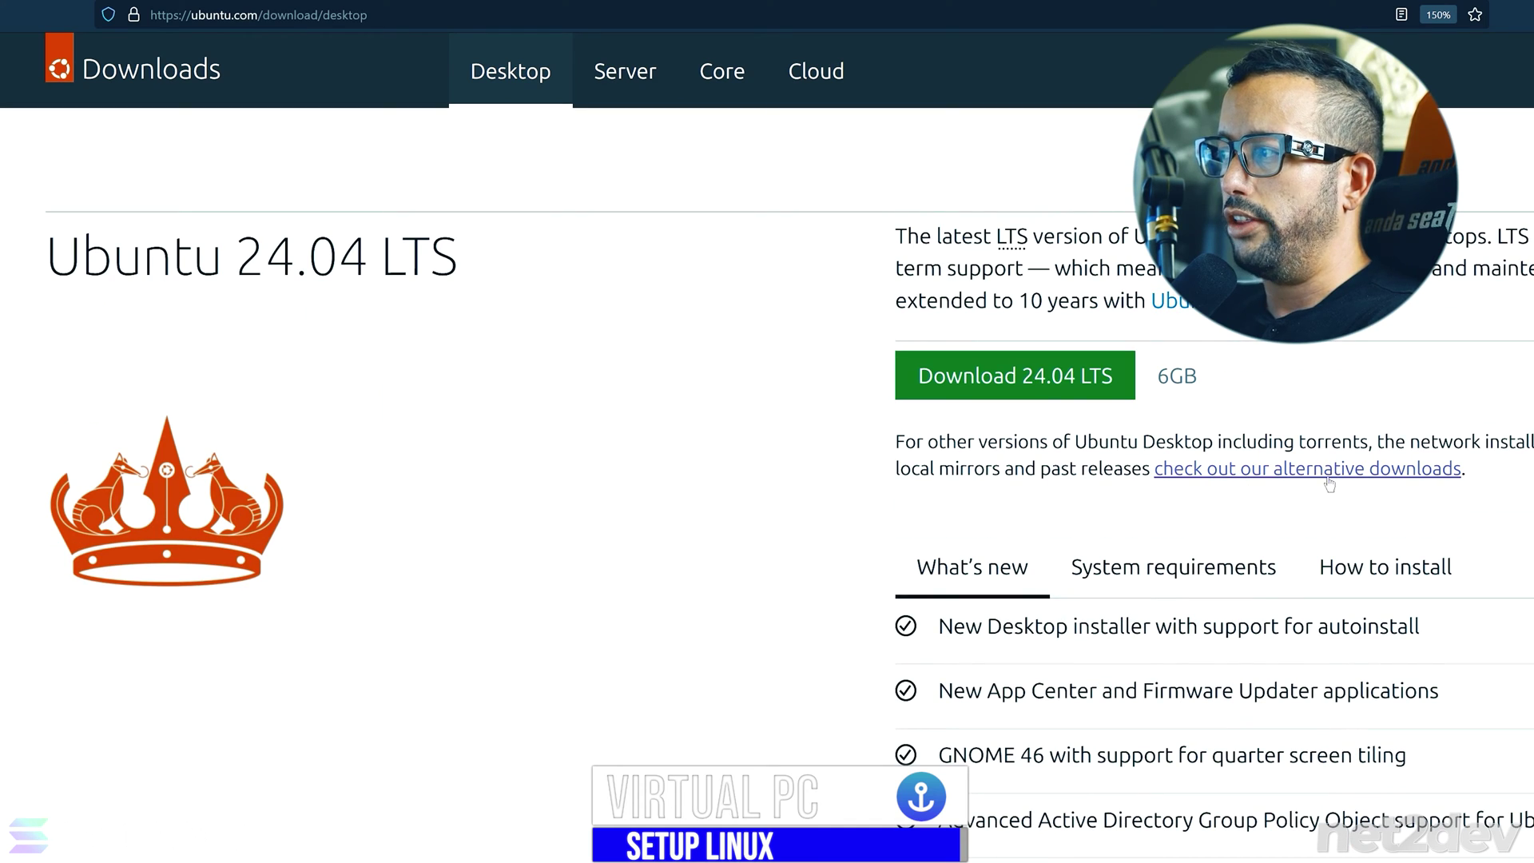
left_click(1388, 468)
scroll(721, 319, "down", 5)
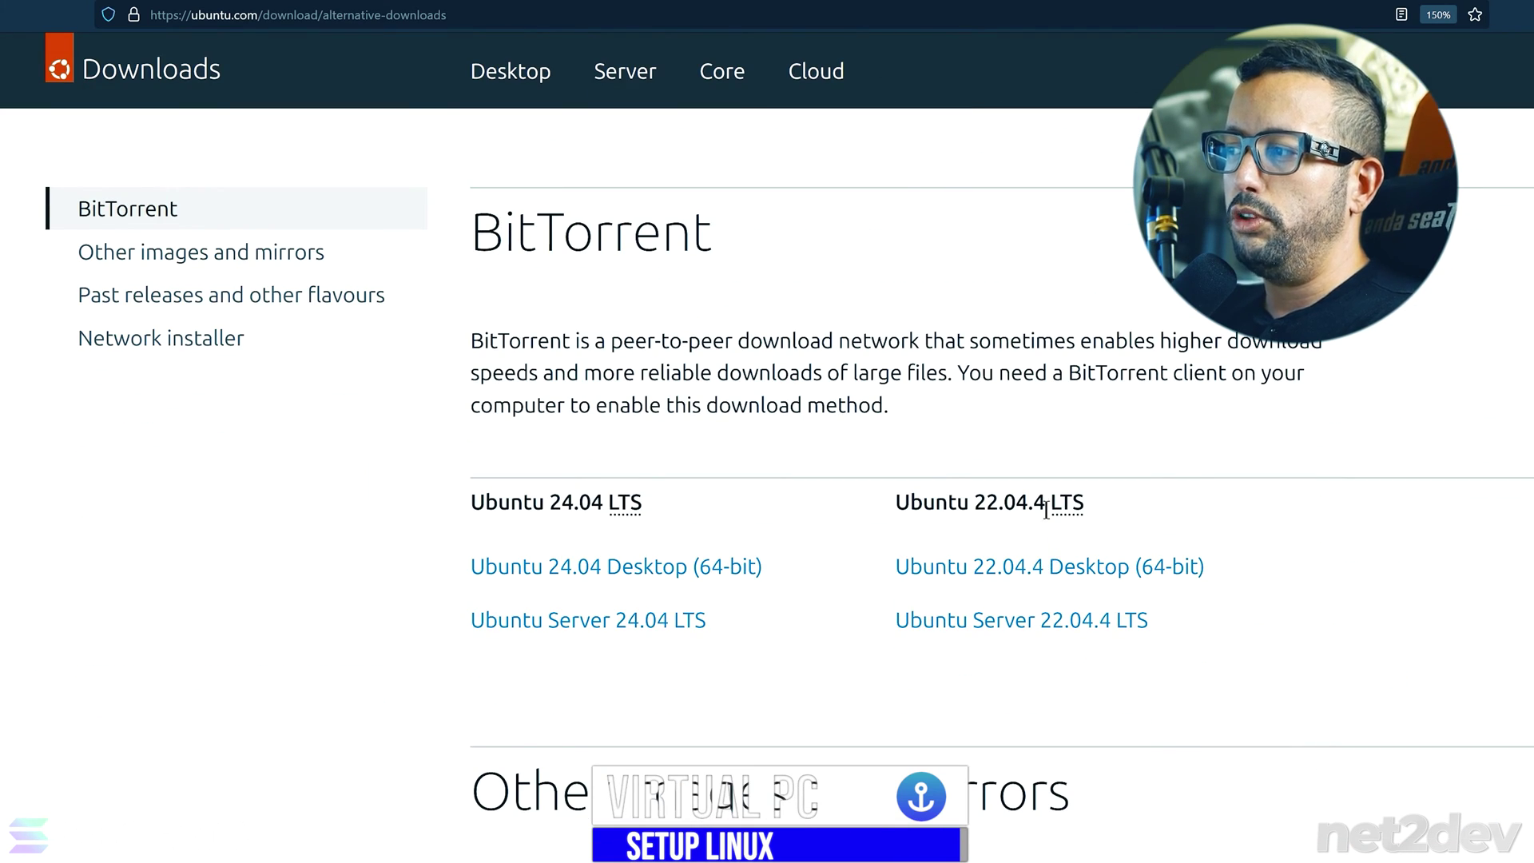
left_click_drag(884, 505, 1128, 511)
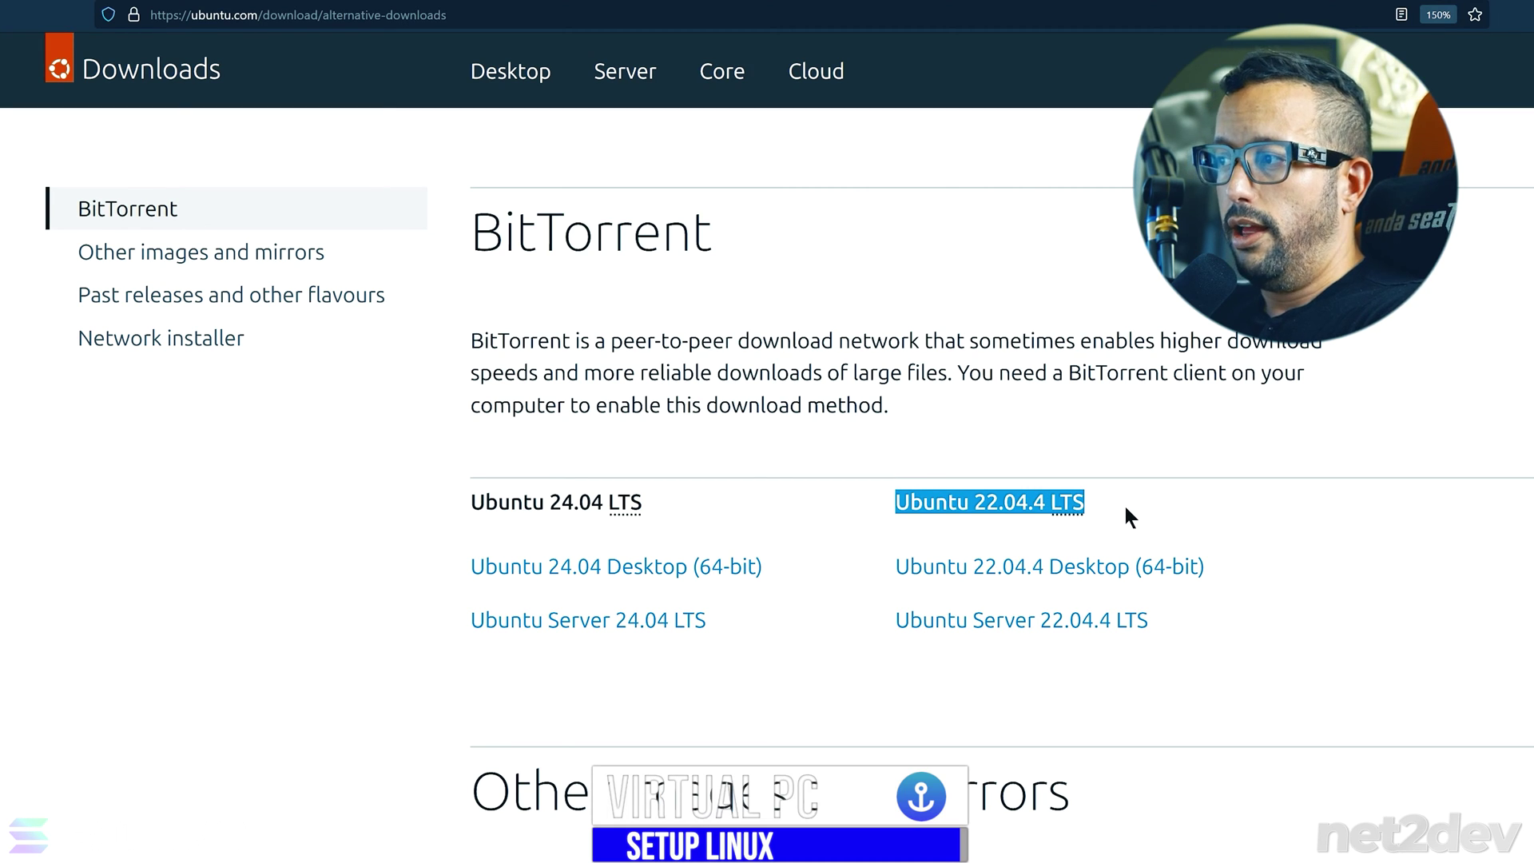
left_click(1123, 502)
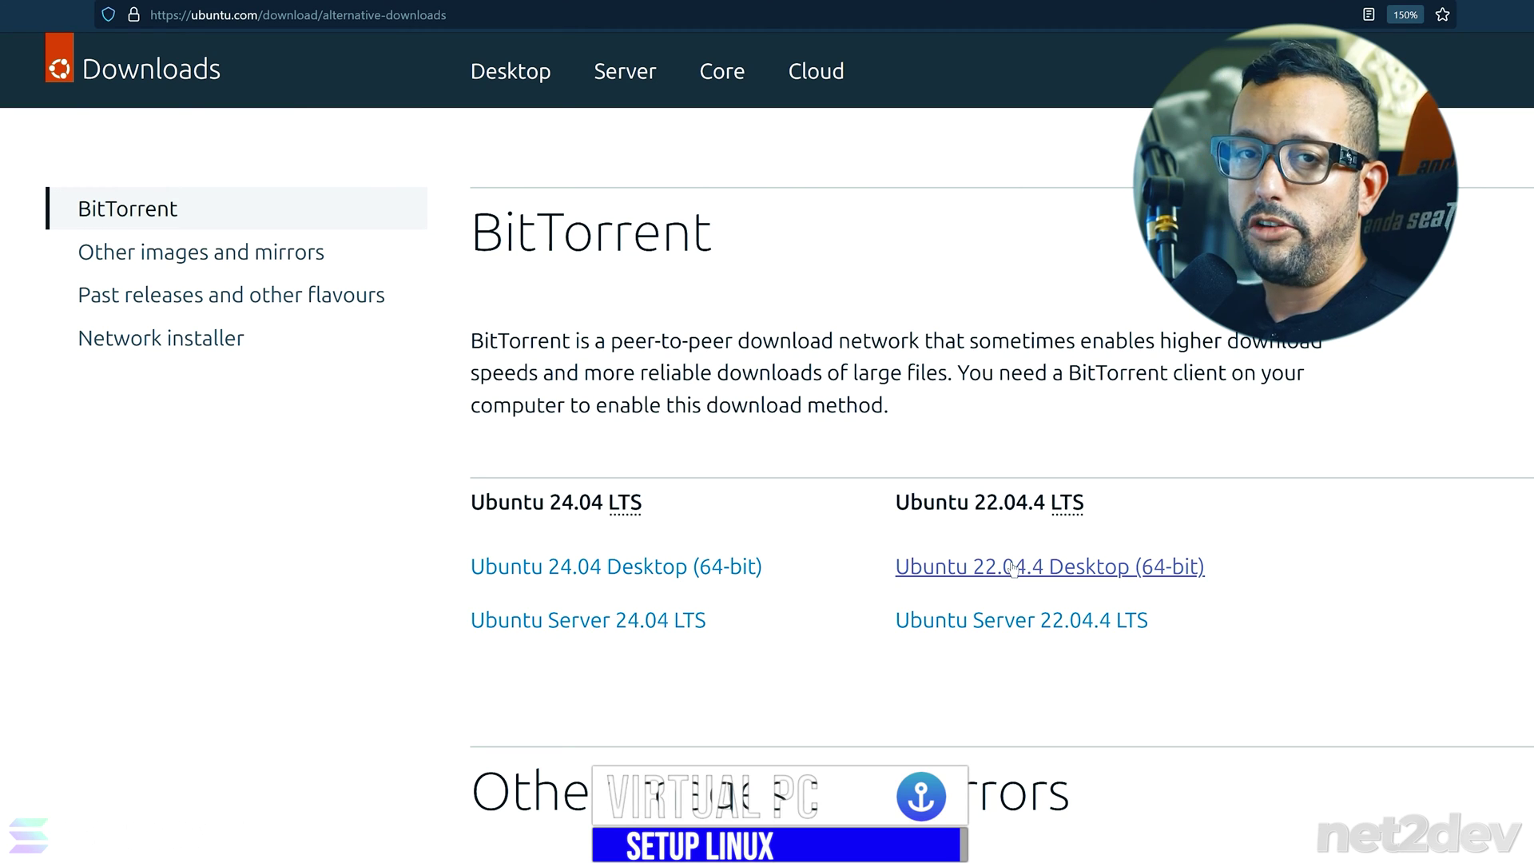
key("alt+Tab")
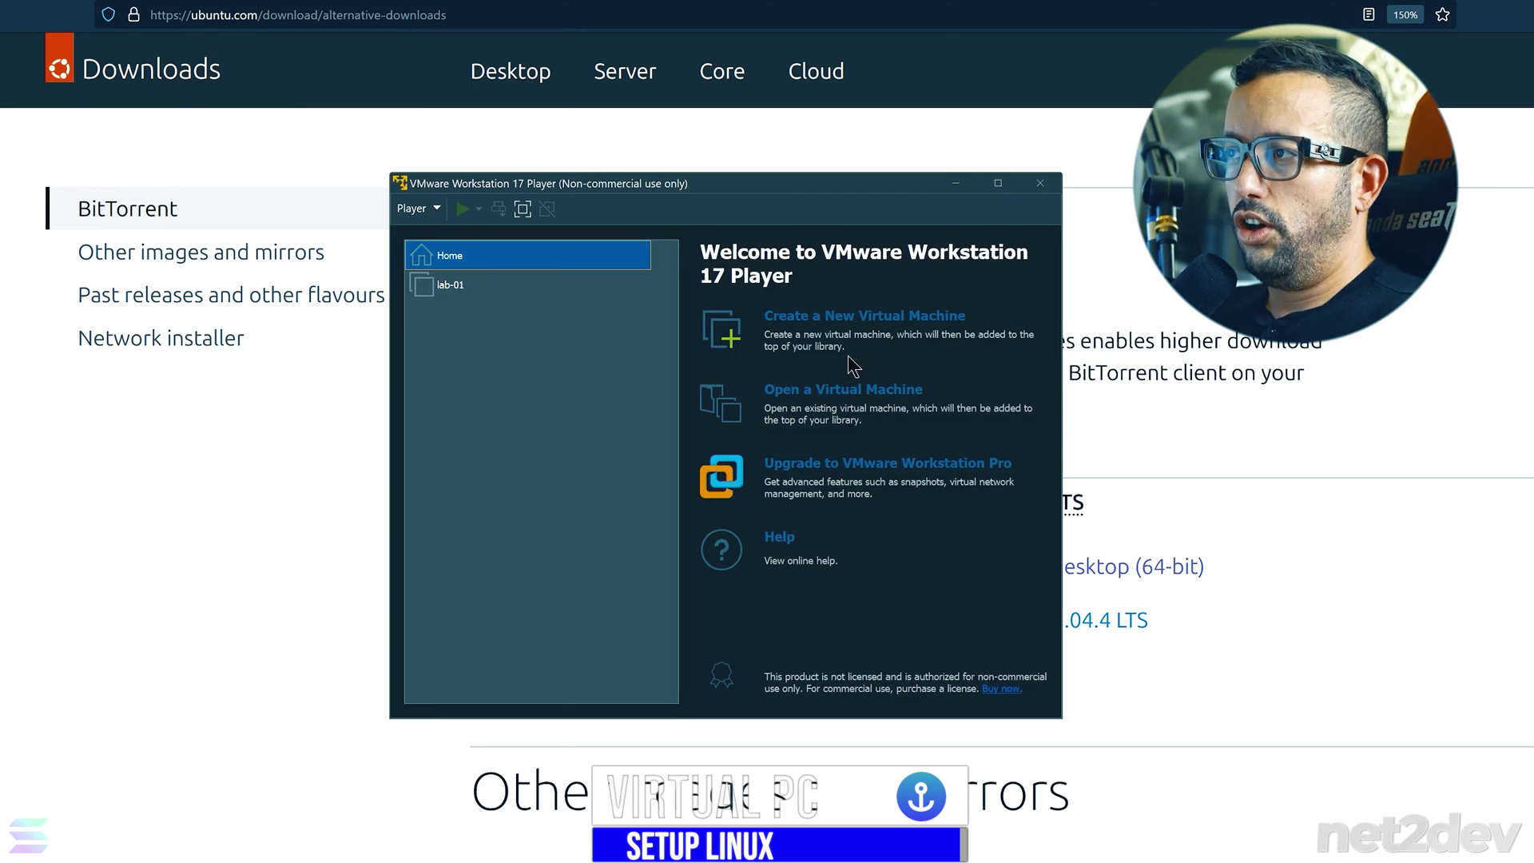
- Maximize VMware Player, start a new virtual machine, and keep the Ubuntu ISO installer
left_click_drag(725, 190, 791, 188)
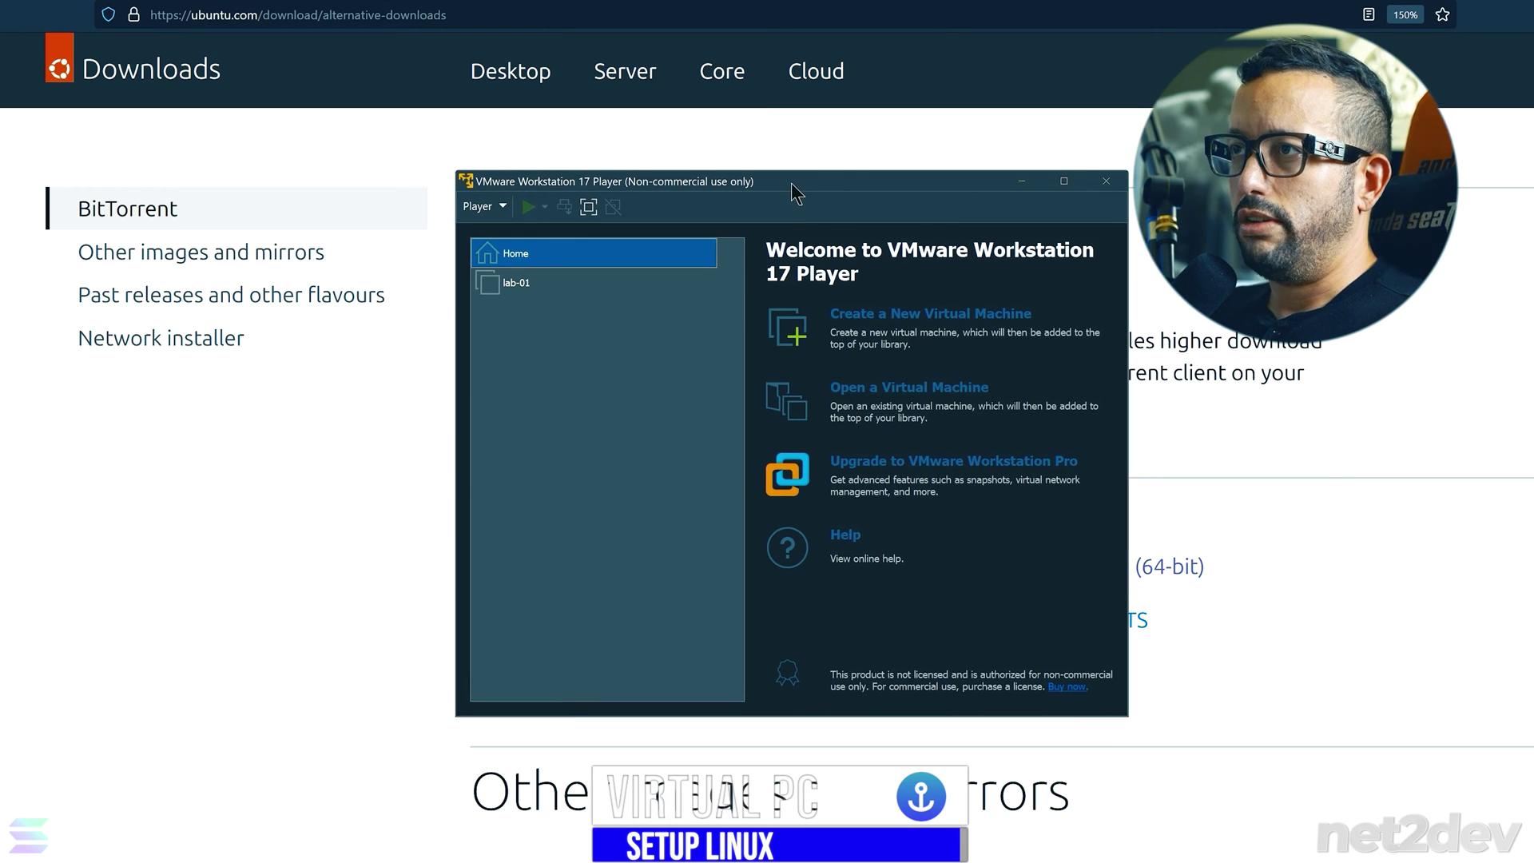
double_click(791, 186)
left_click(701, 126)
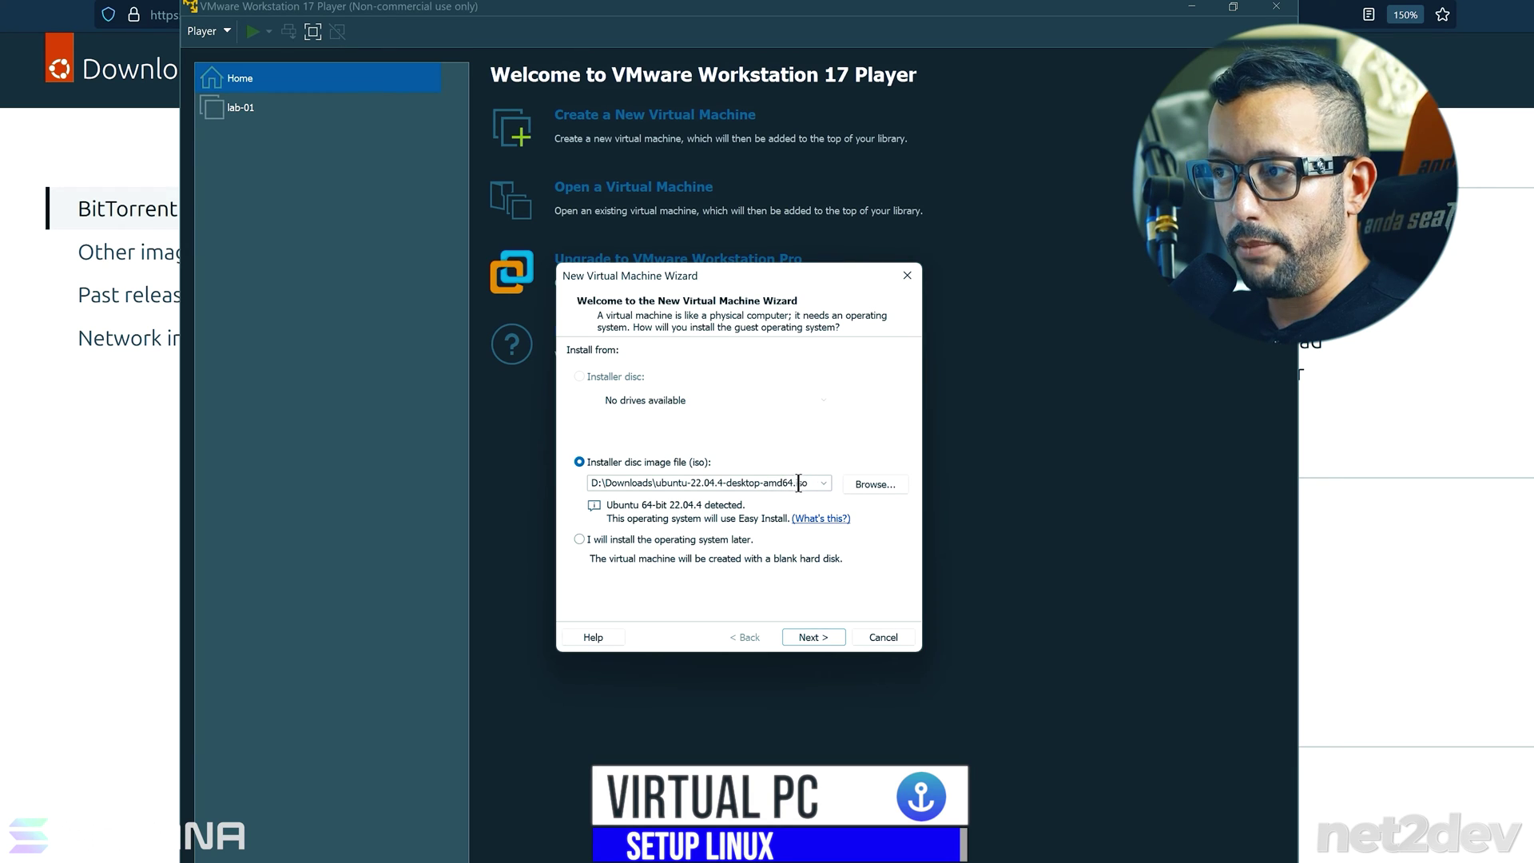
left_click(811, 637)
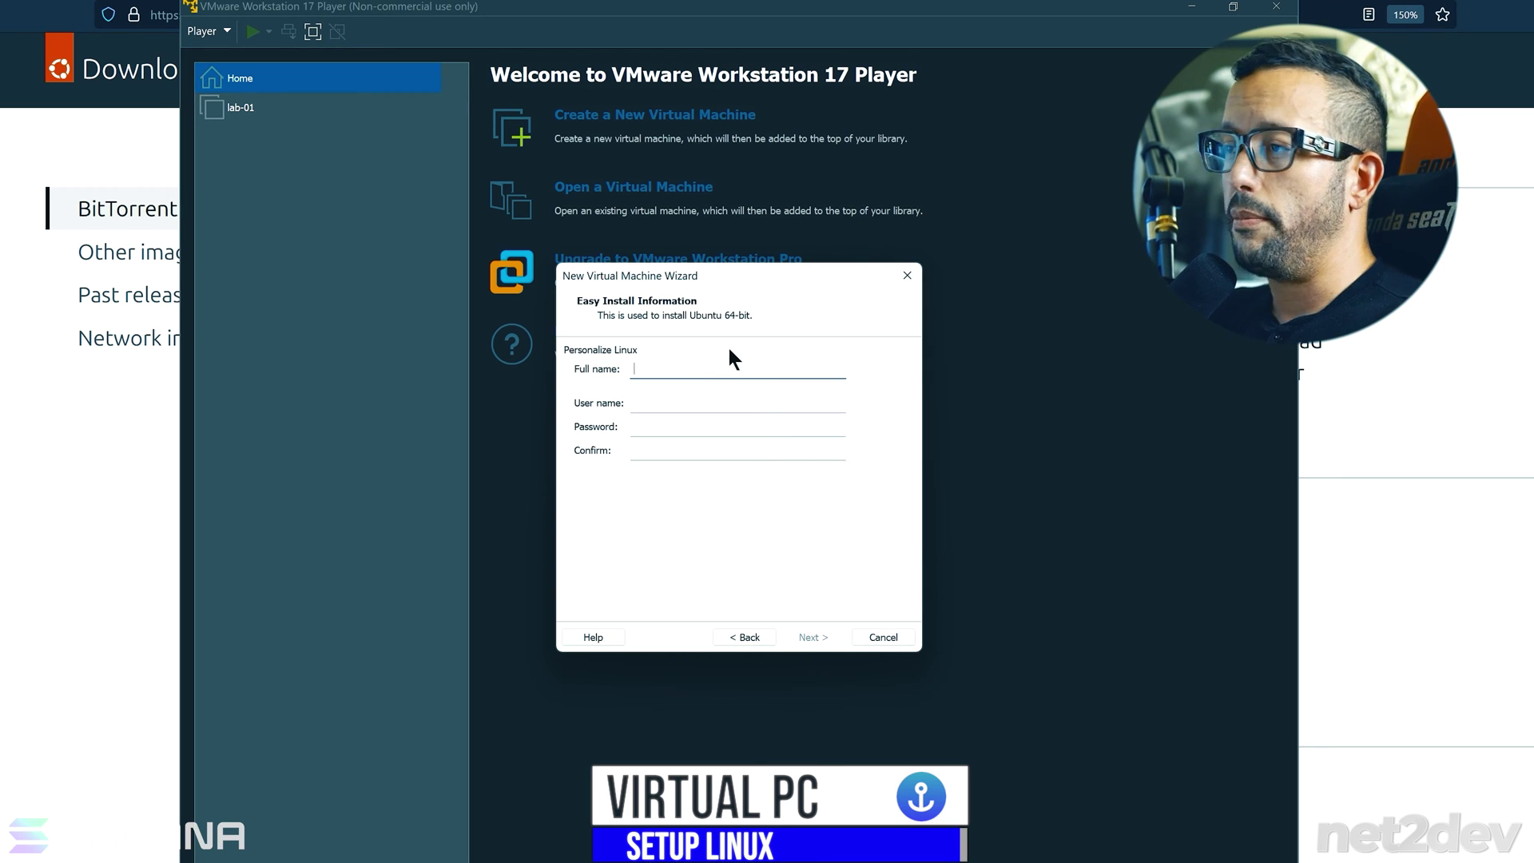
- Fill in the Easy Install full name, user name and password, then continue
type("net2dev")
key("Tab")
type("net2dev")
key("Tab")
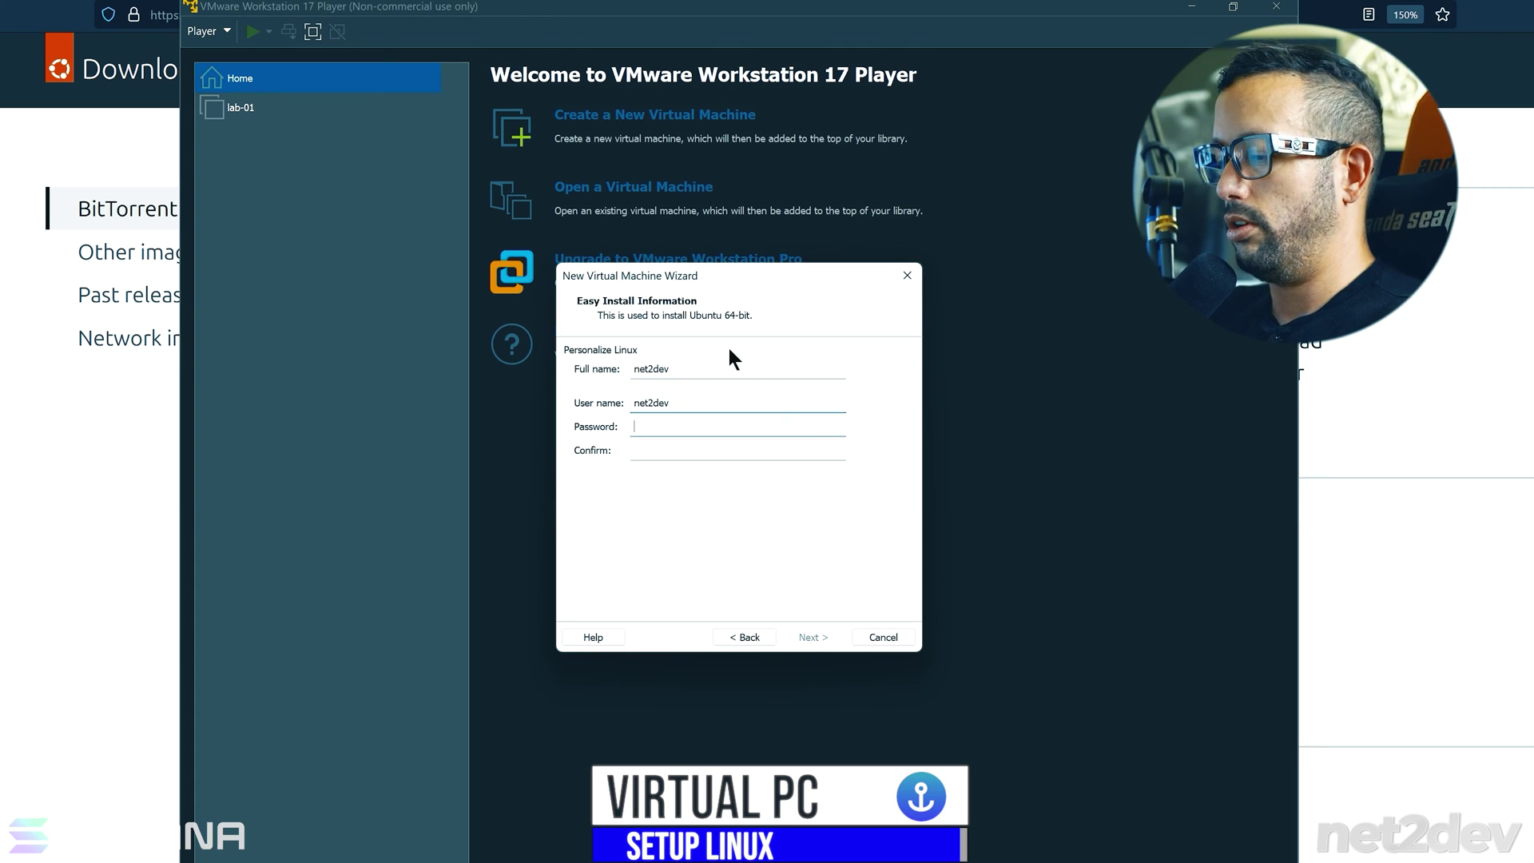
type("net2dev")
key("Tab")
type("net2dev")
left_click(813, 636)
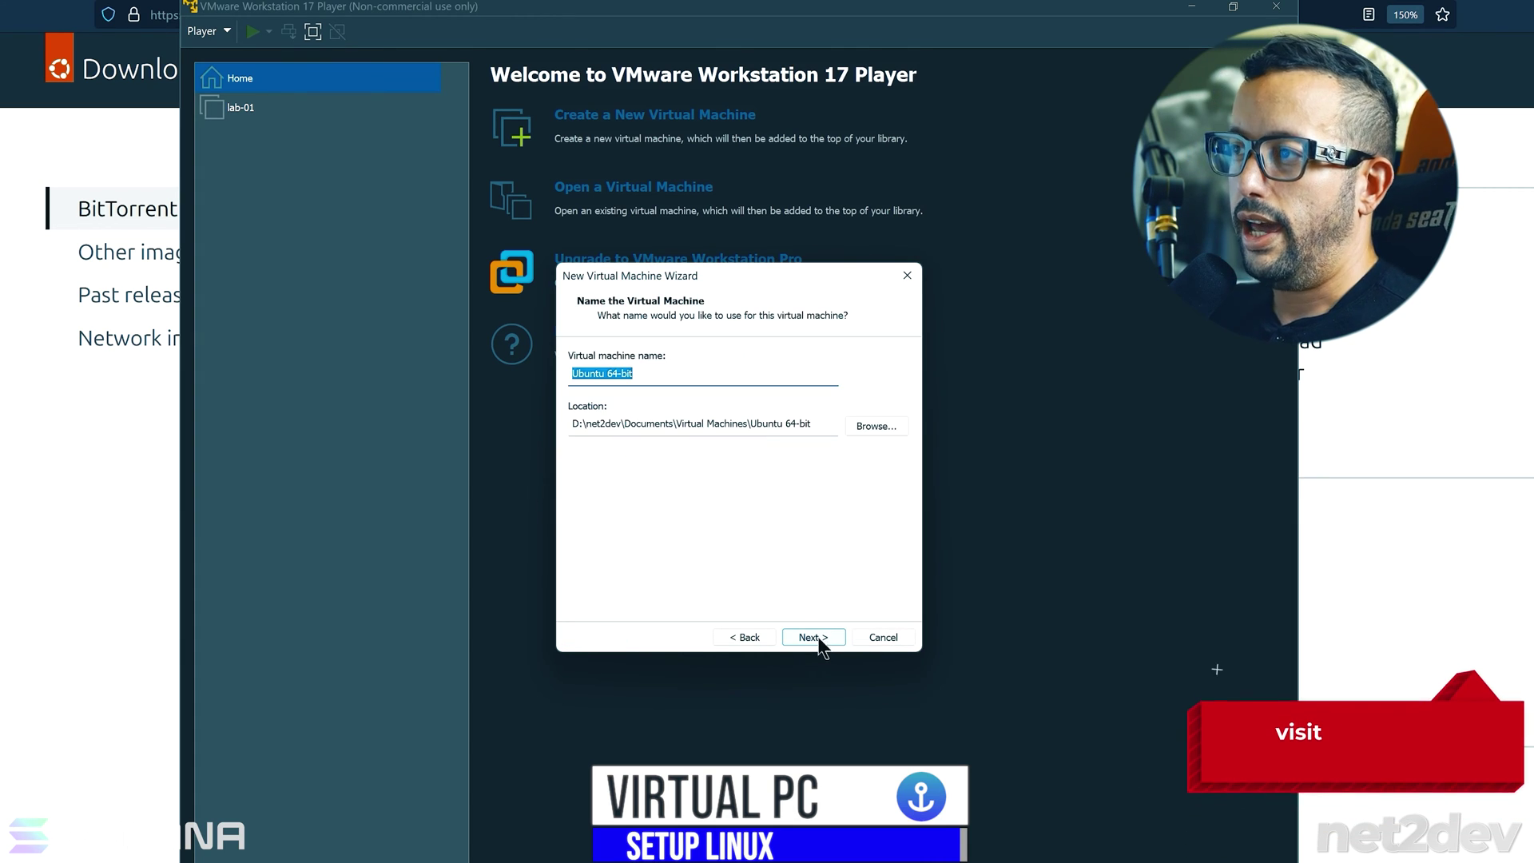
- Name the virtual machine SPL-VM
left_click(646, 375)
key("ctrl+a")
type("SPL-VM")
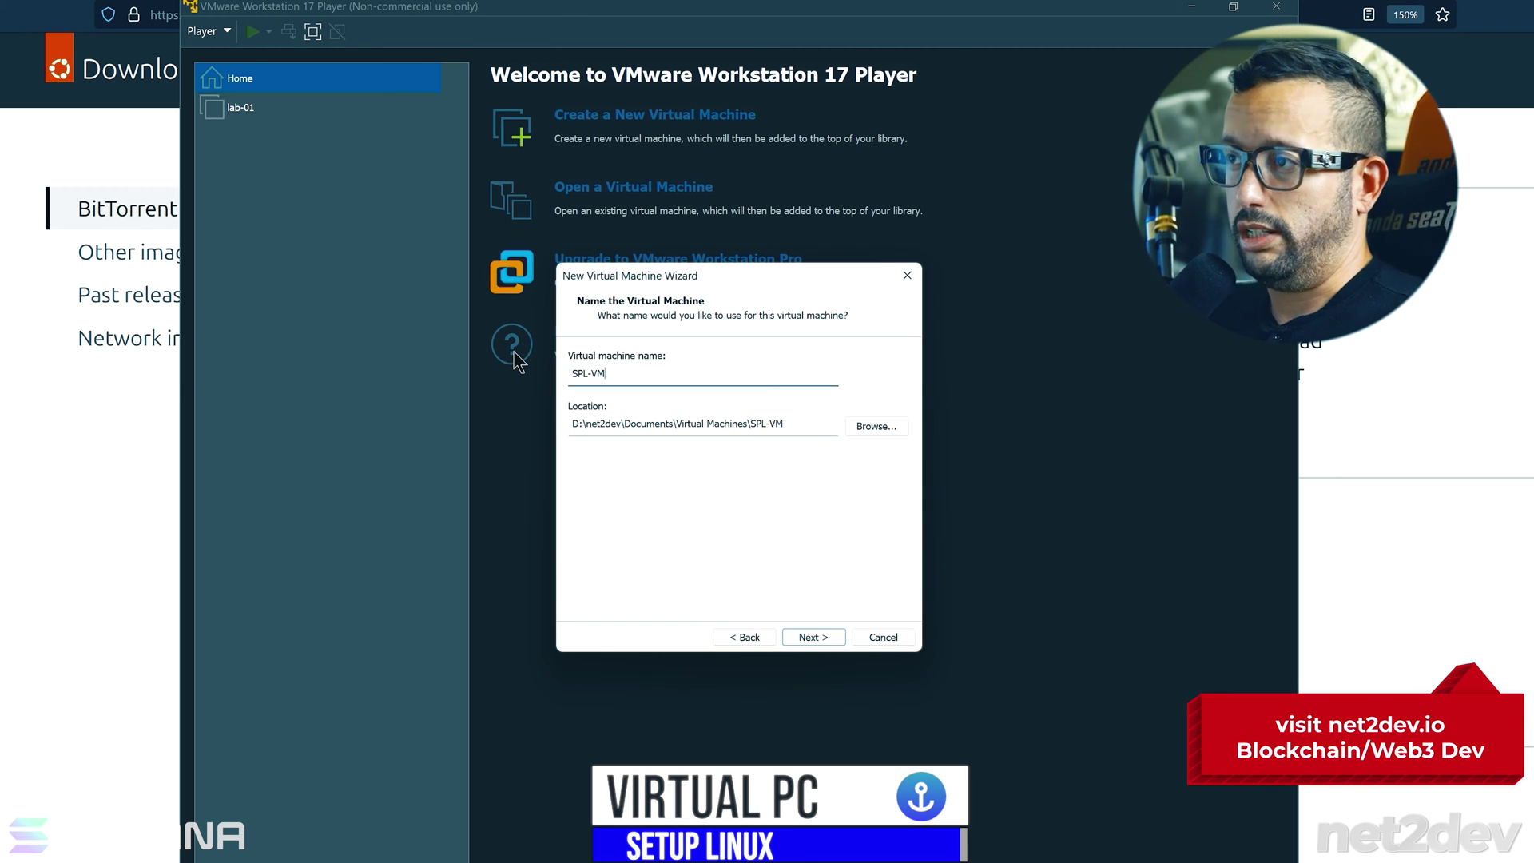
left_click(818, 641)
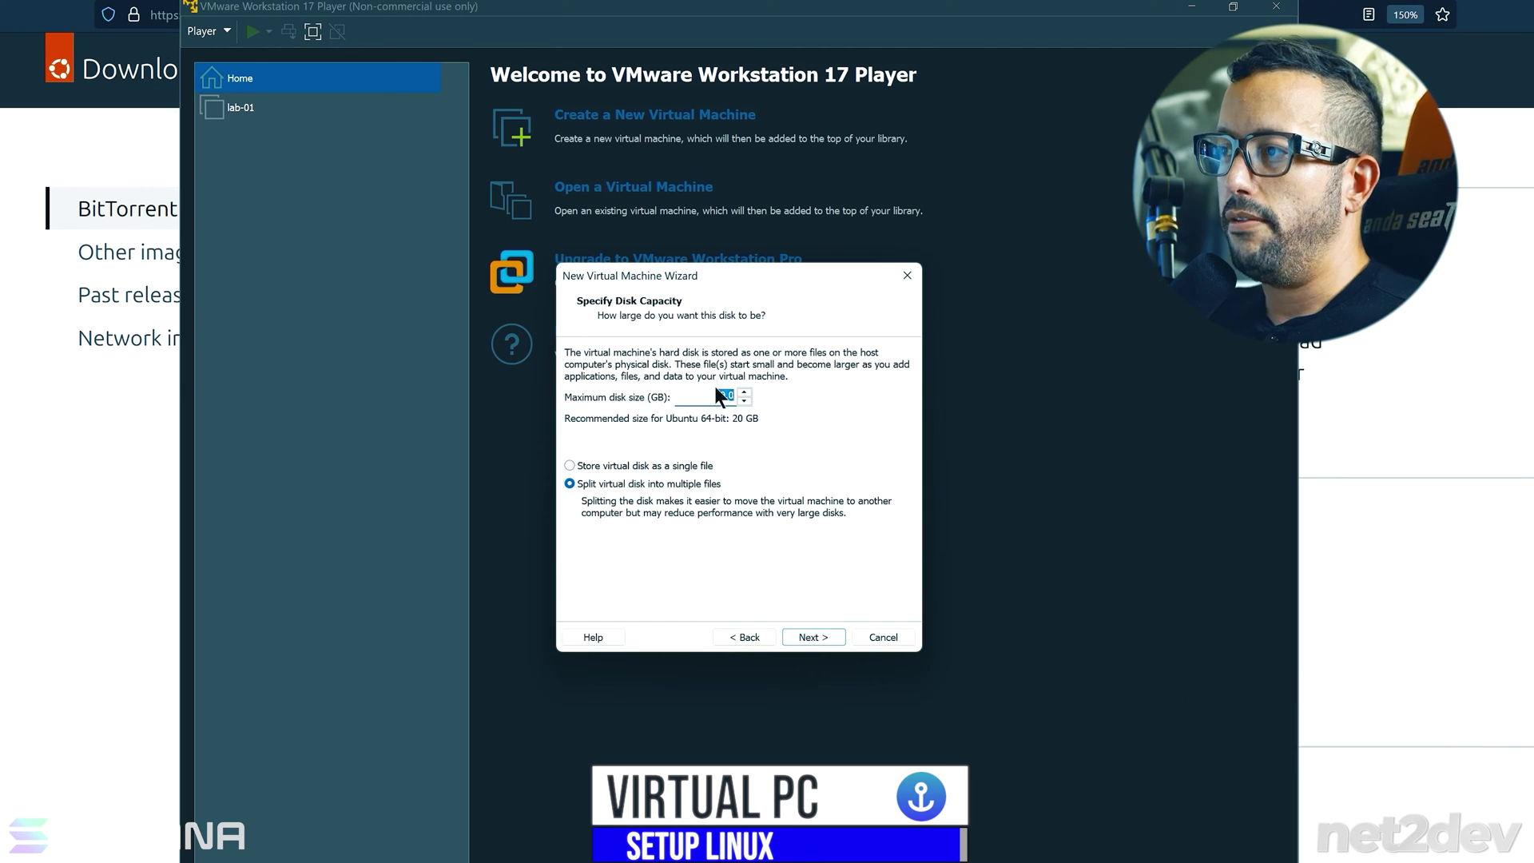
- Set the maximum disk size to 40 GB and continue to the summary
left_click_drag(725, 393, 705, 390)
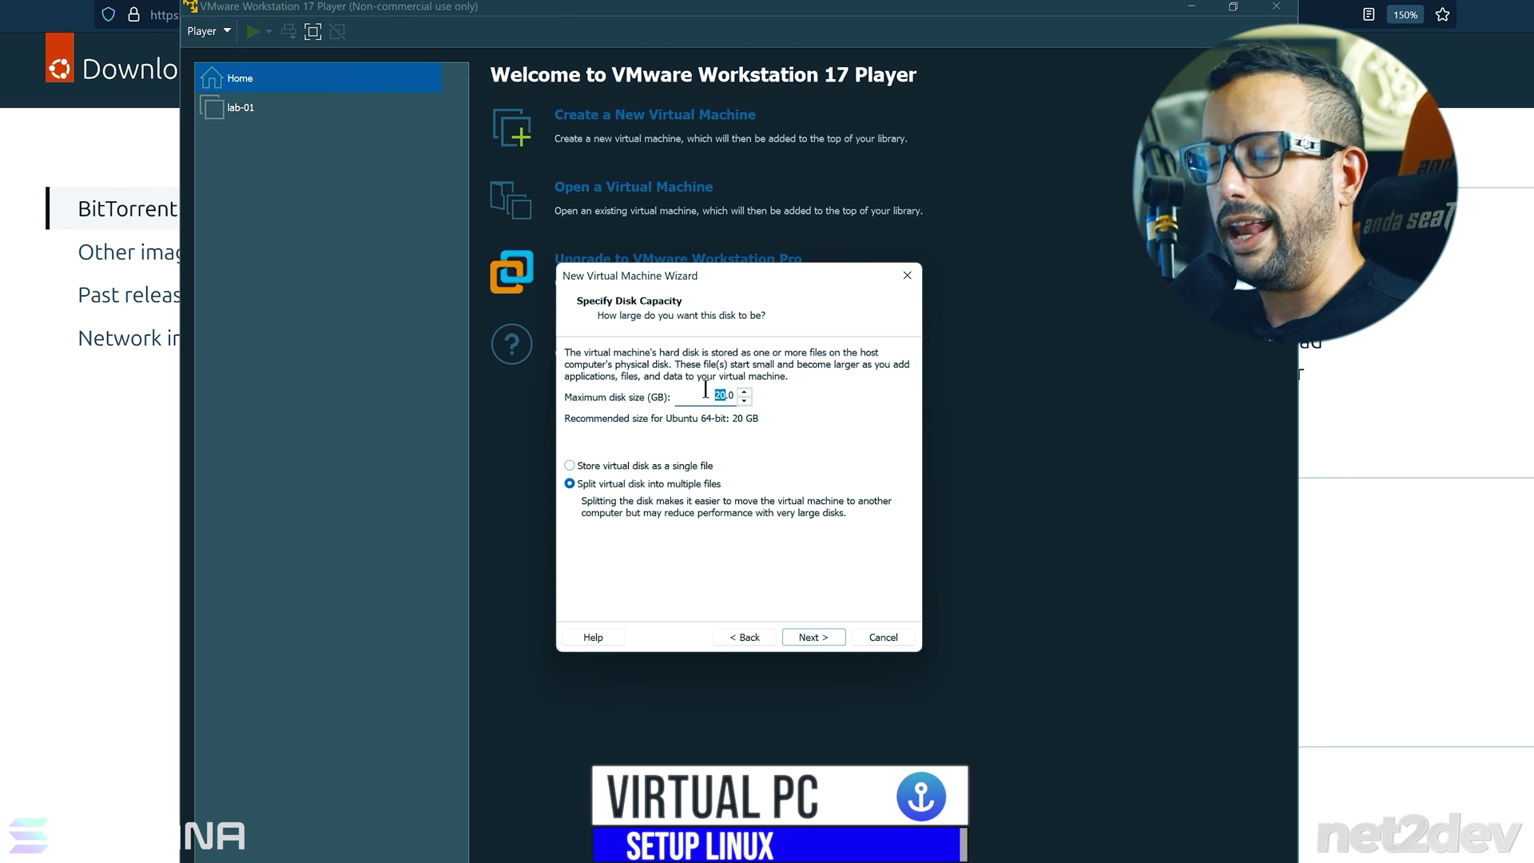
type("40")
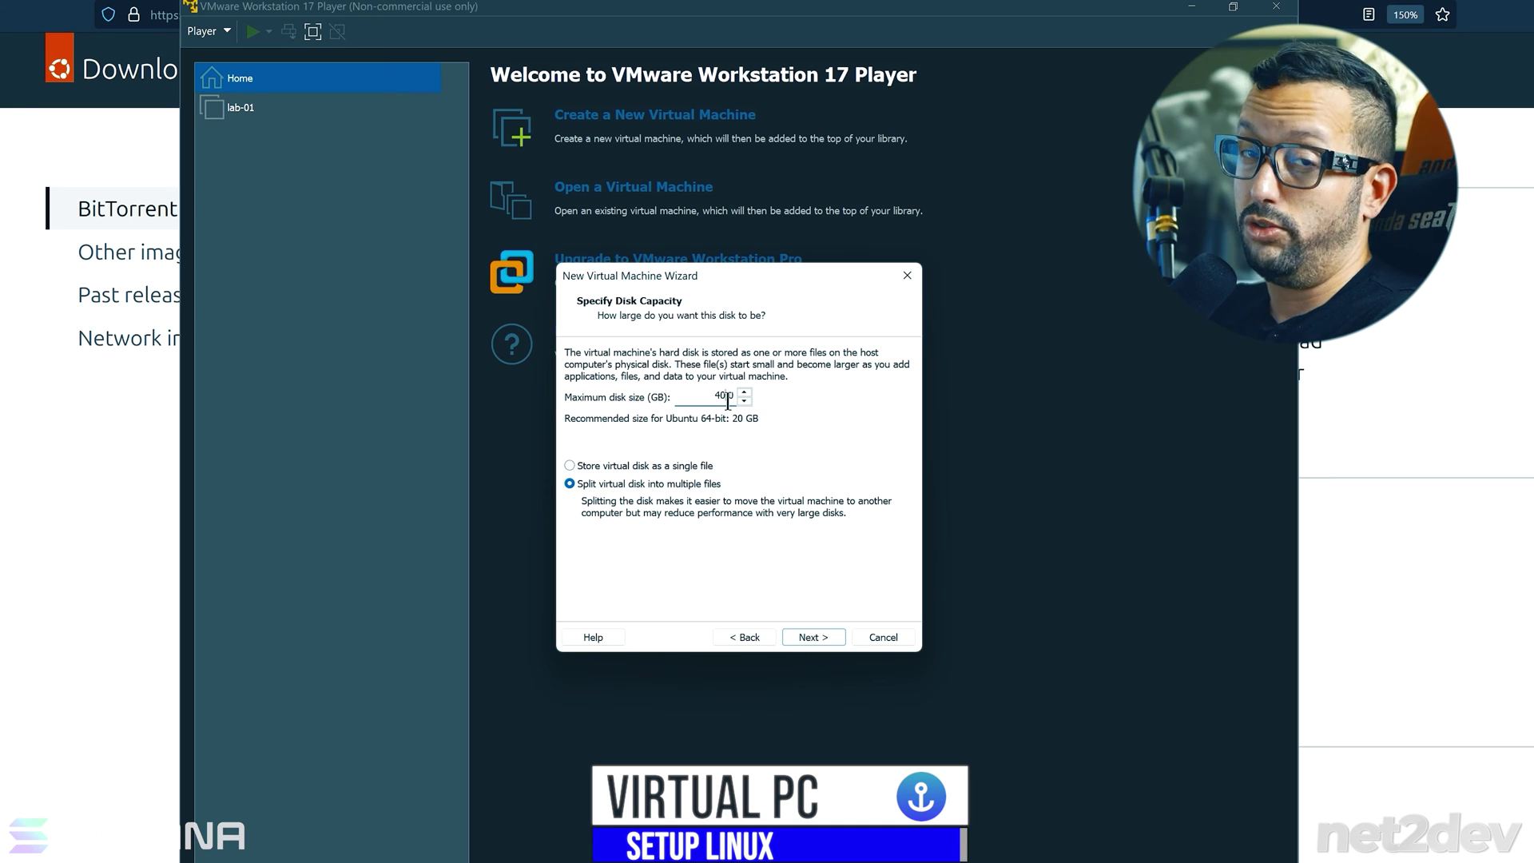
left_click(813, 637)
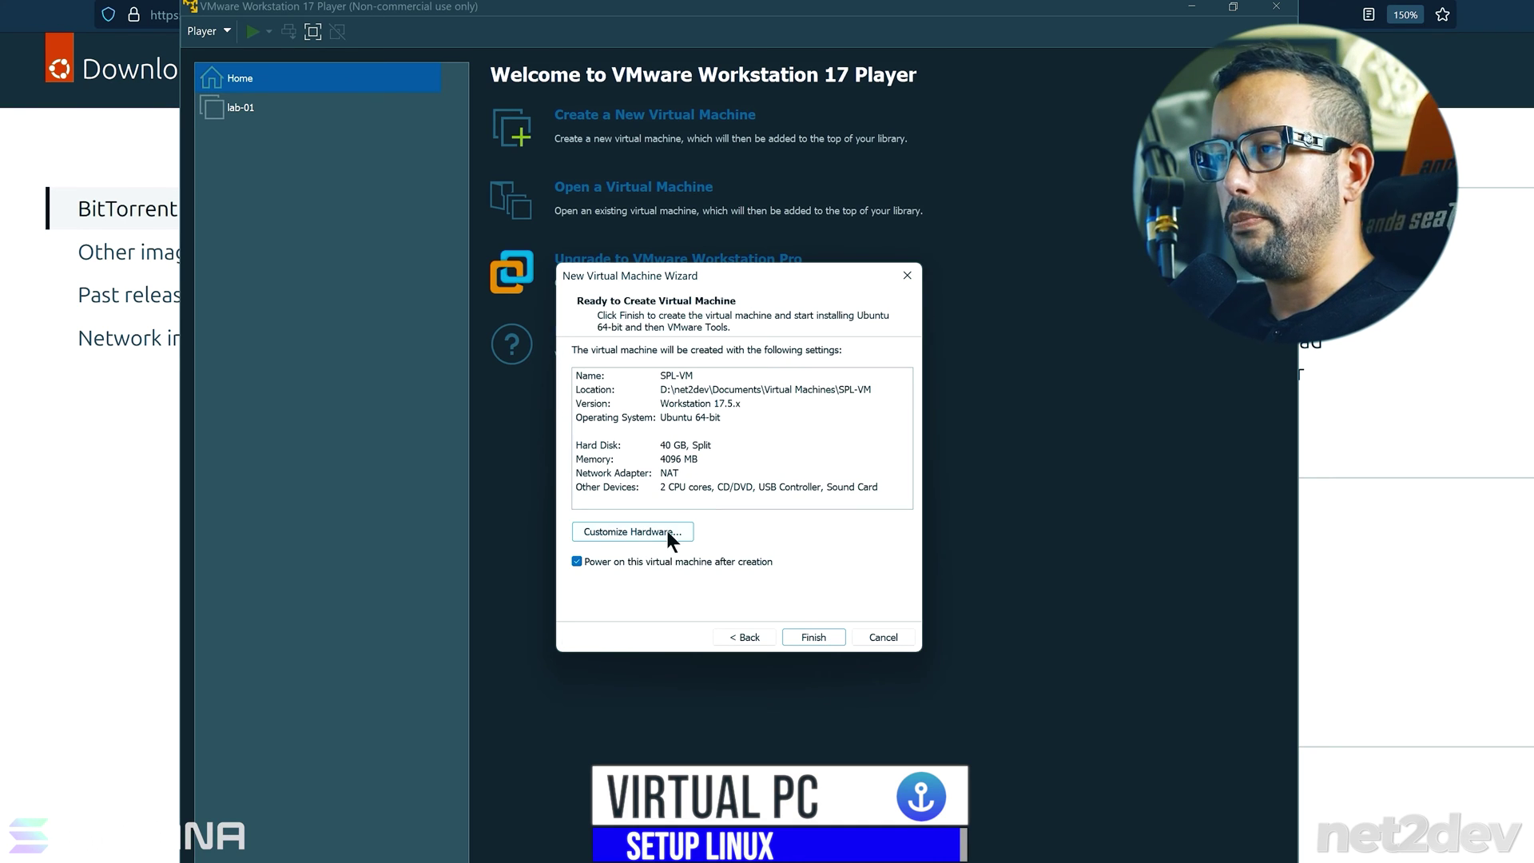
- Open Customize Hardware and set the memory to 8192 MB
left_click(673, 487)
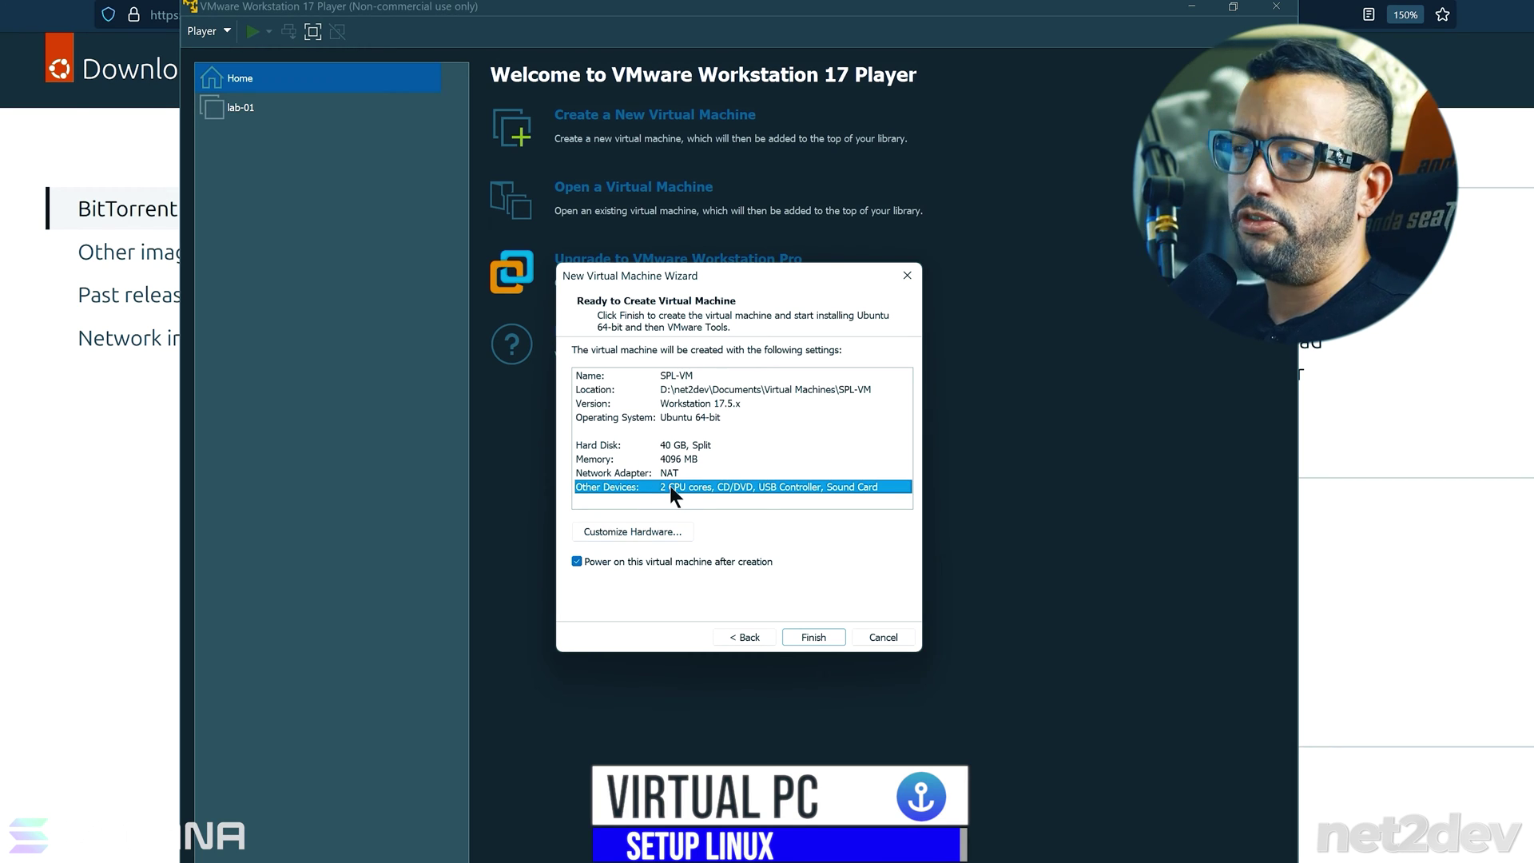
left_click(632, 532)
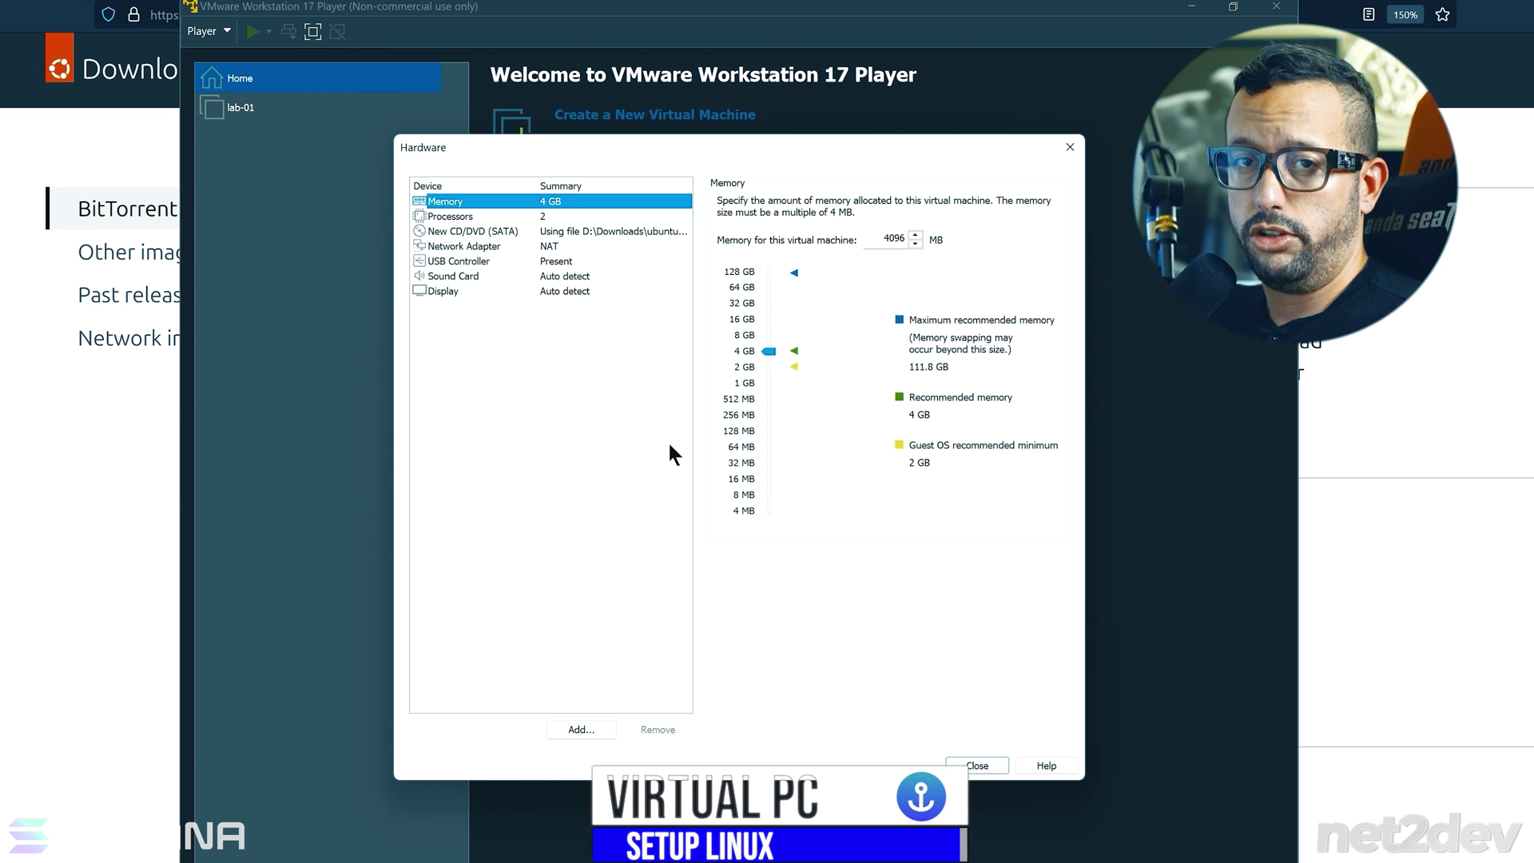
double_click(893, 238)
type("8192")
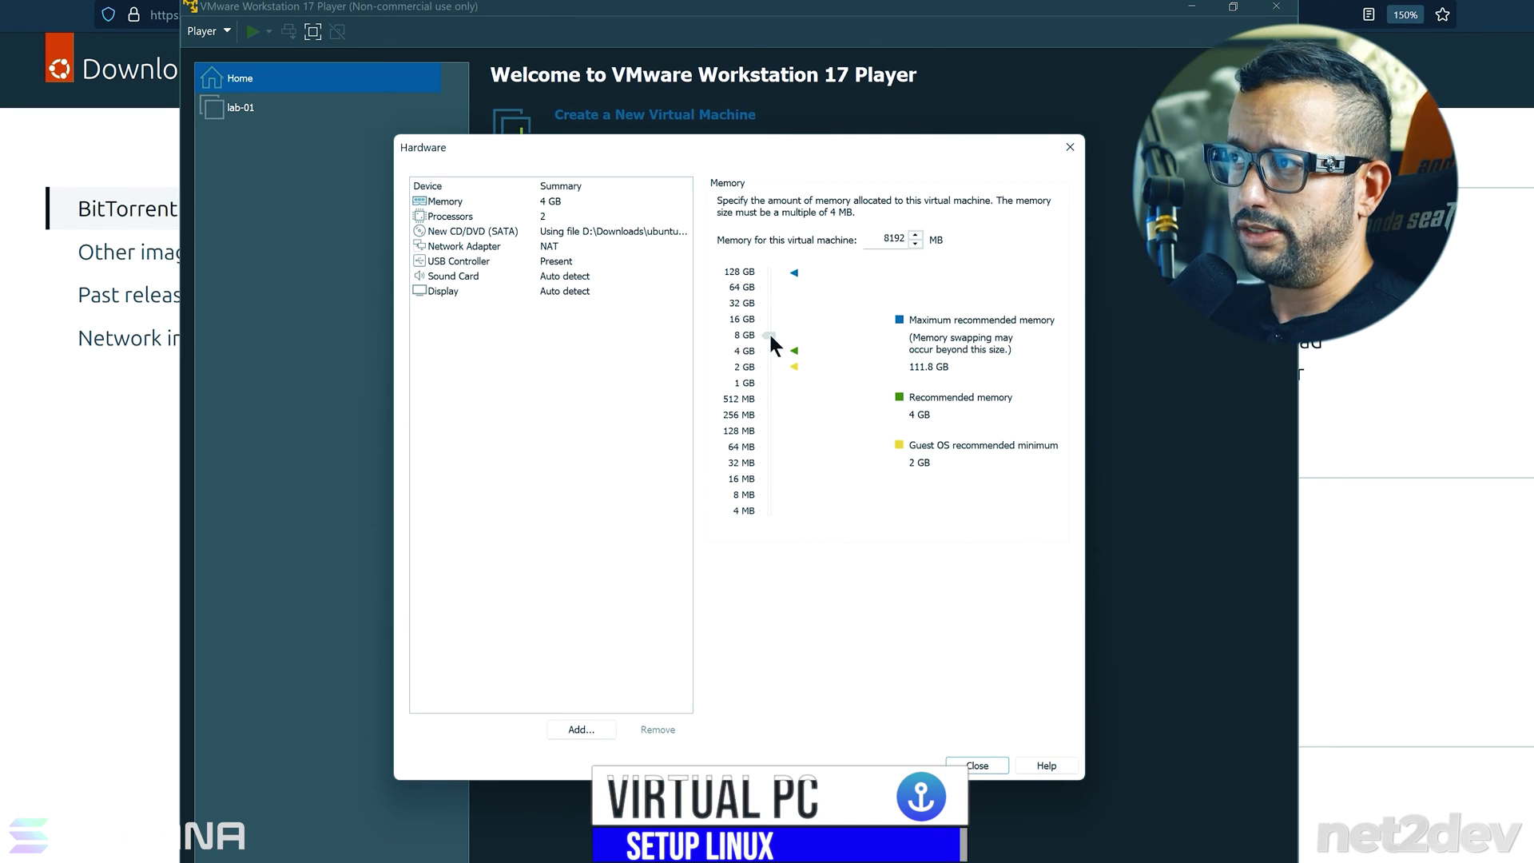
- Set the processor cores to 8, close the hardware settings, and finish creating the VM
left_click(478, 215)
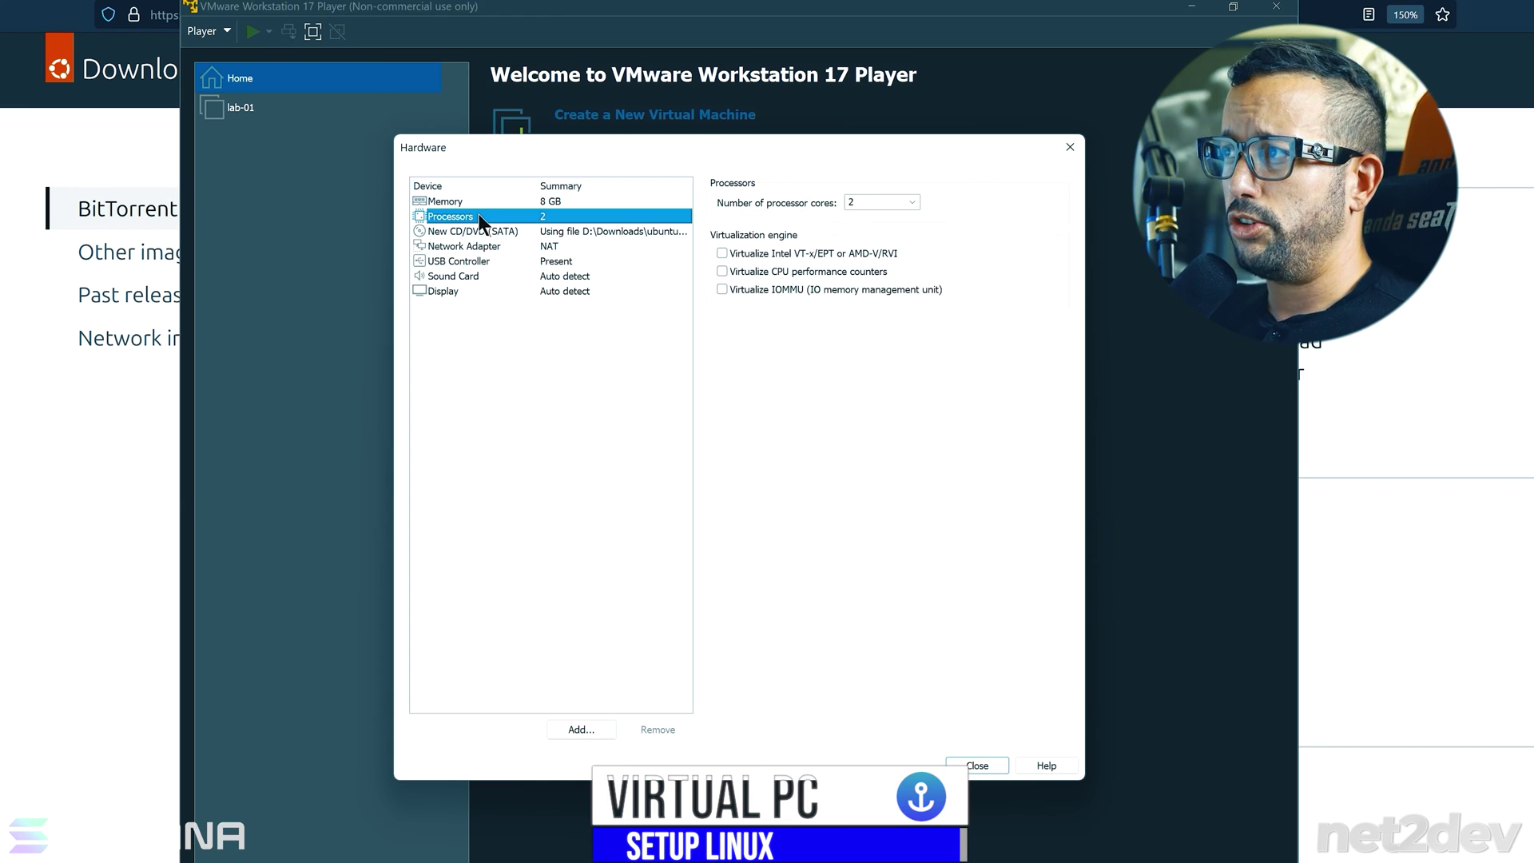
left_click(900, 201)
left_click(912, 203)
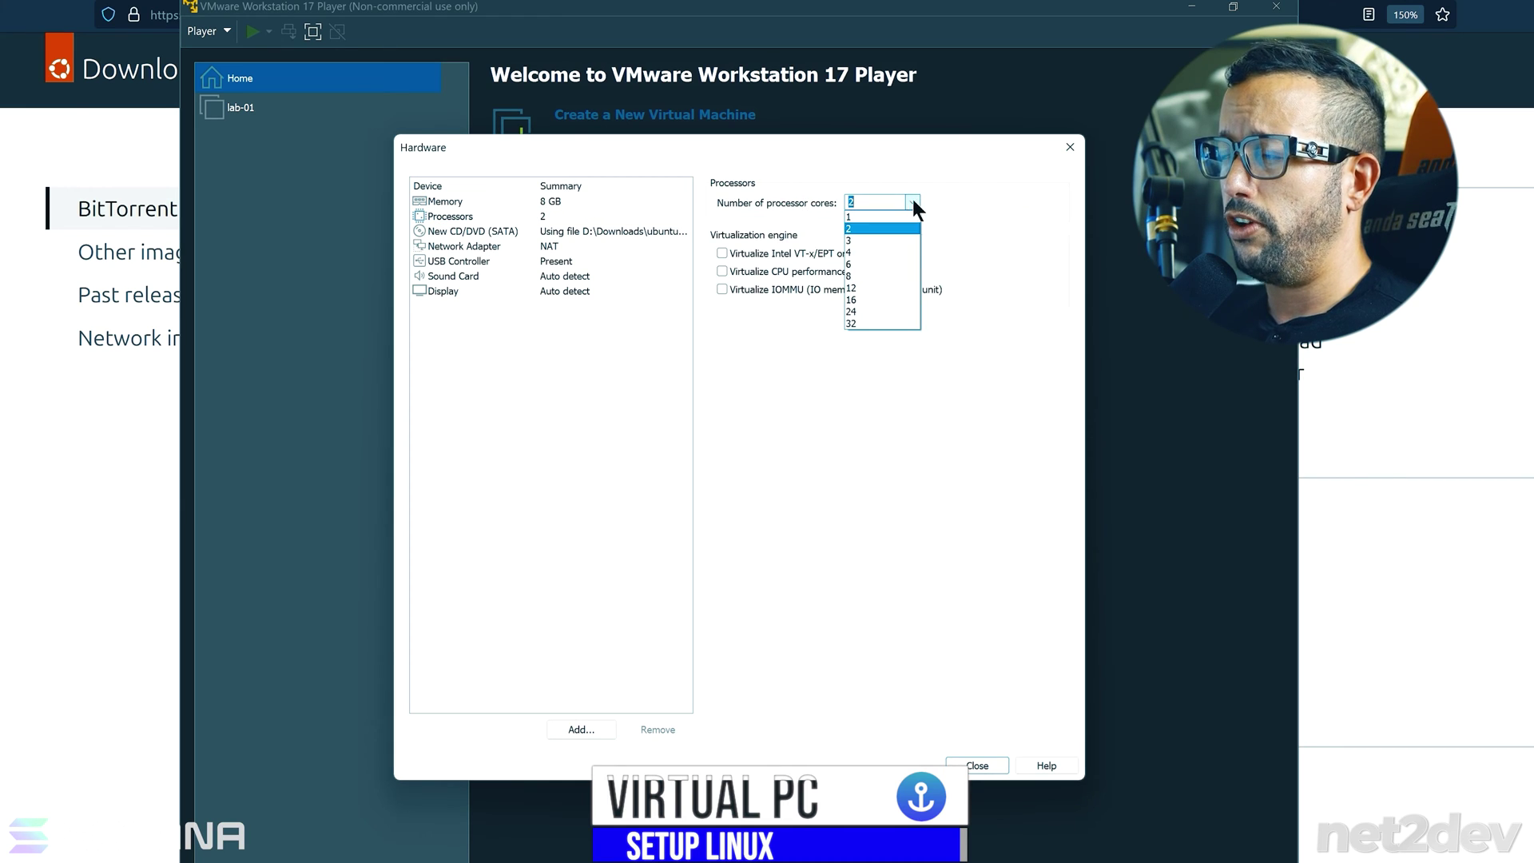
left_click(849, 276)
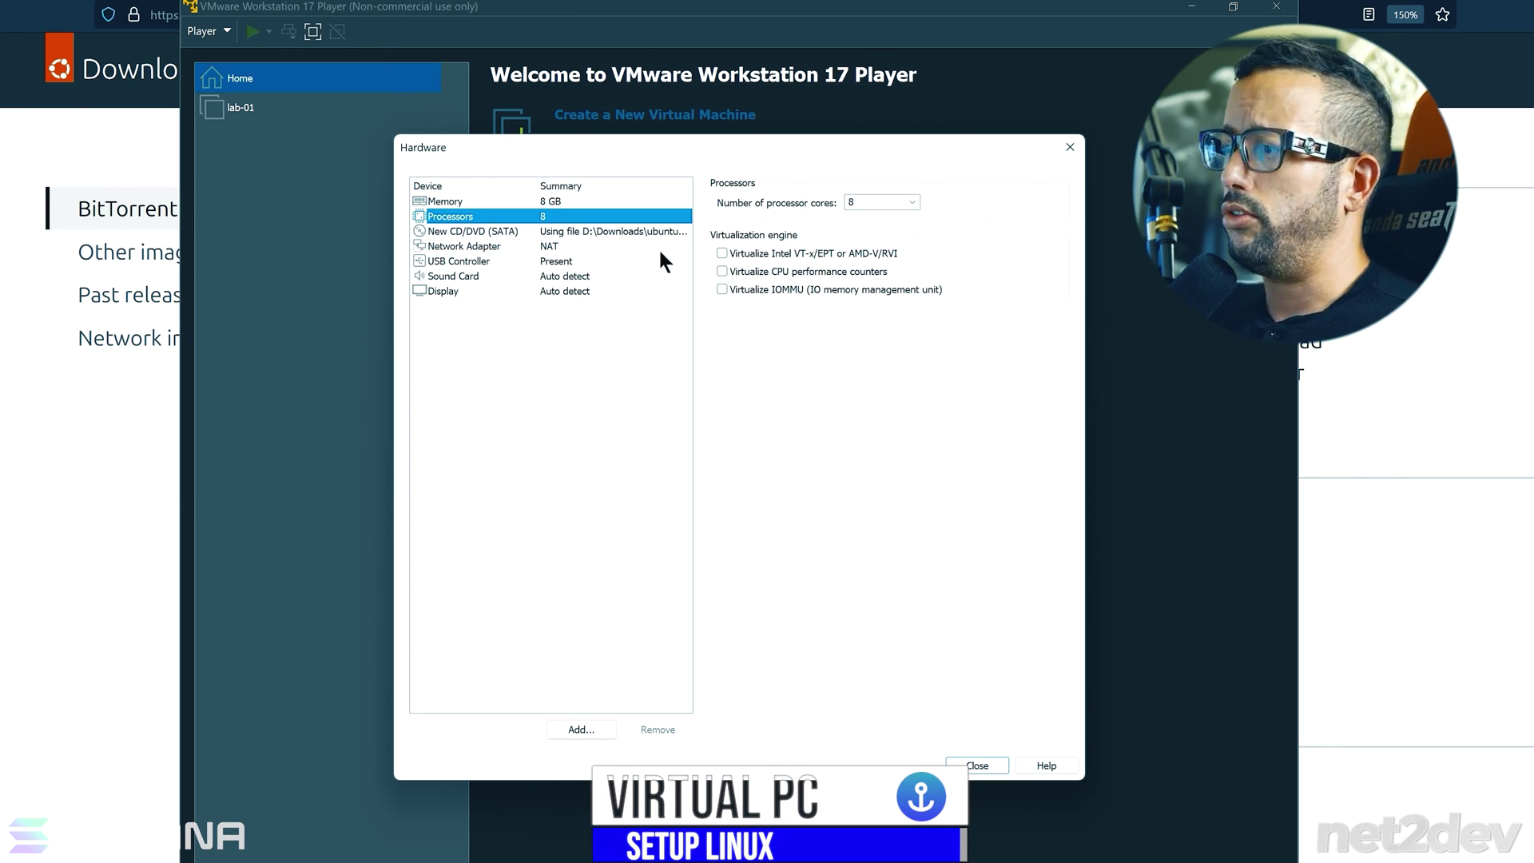
left_click(979, 768)
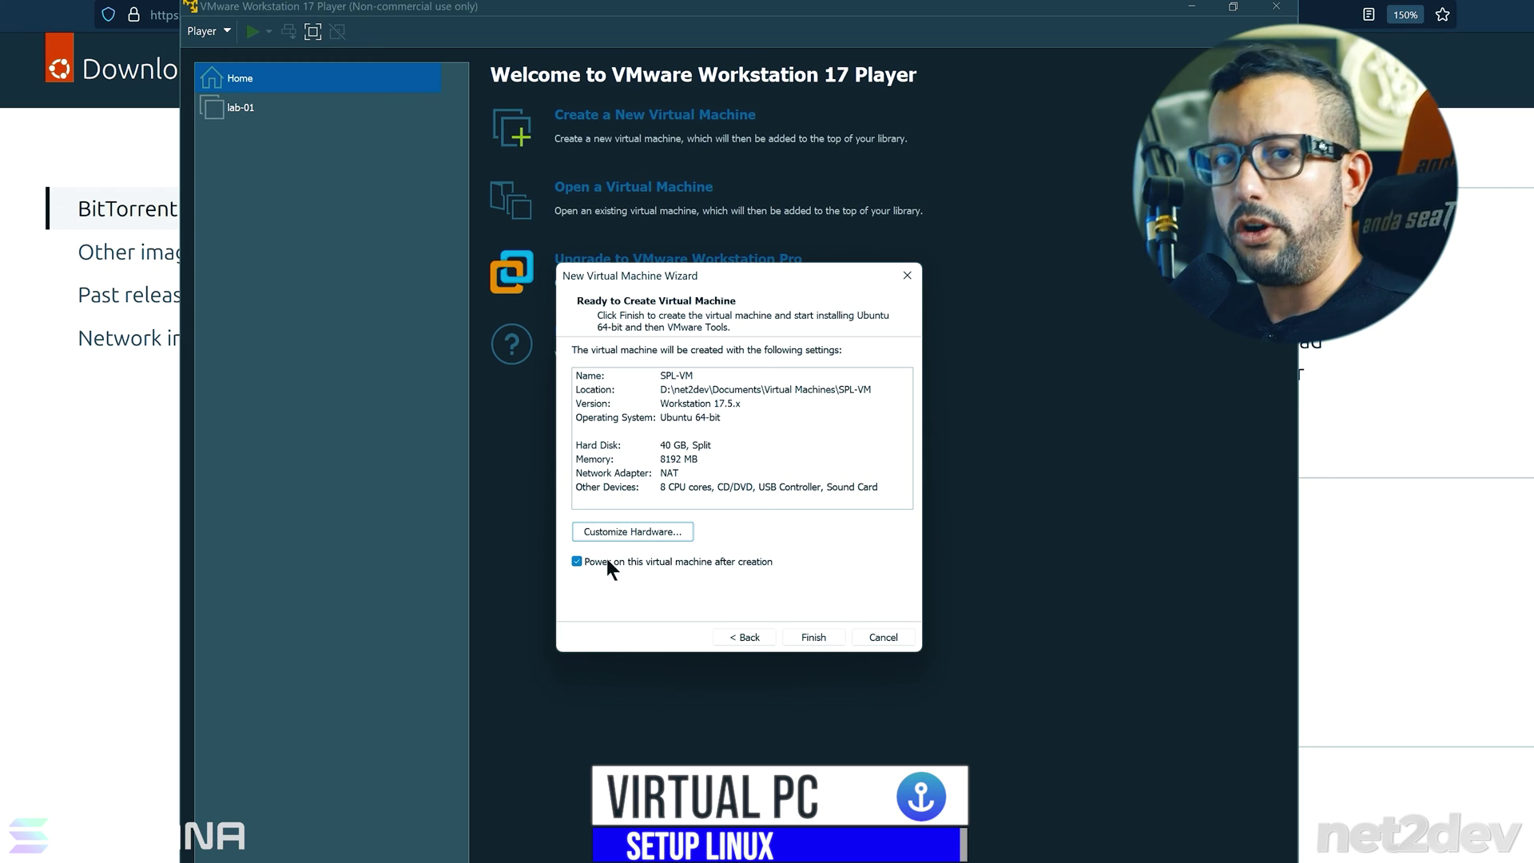
left_click(815, 637)
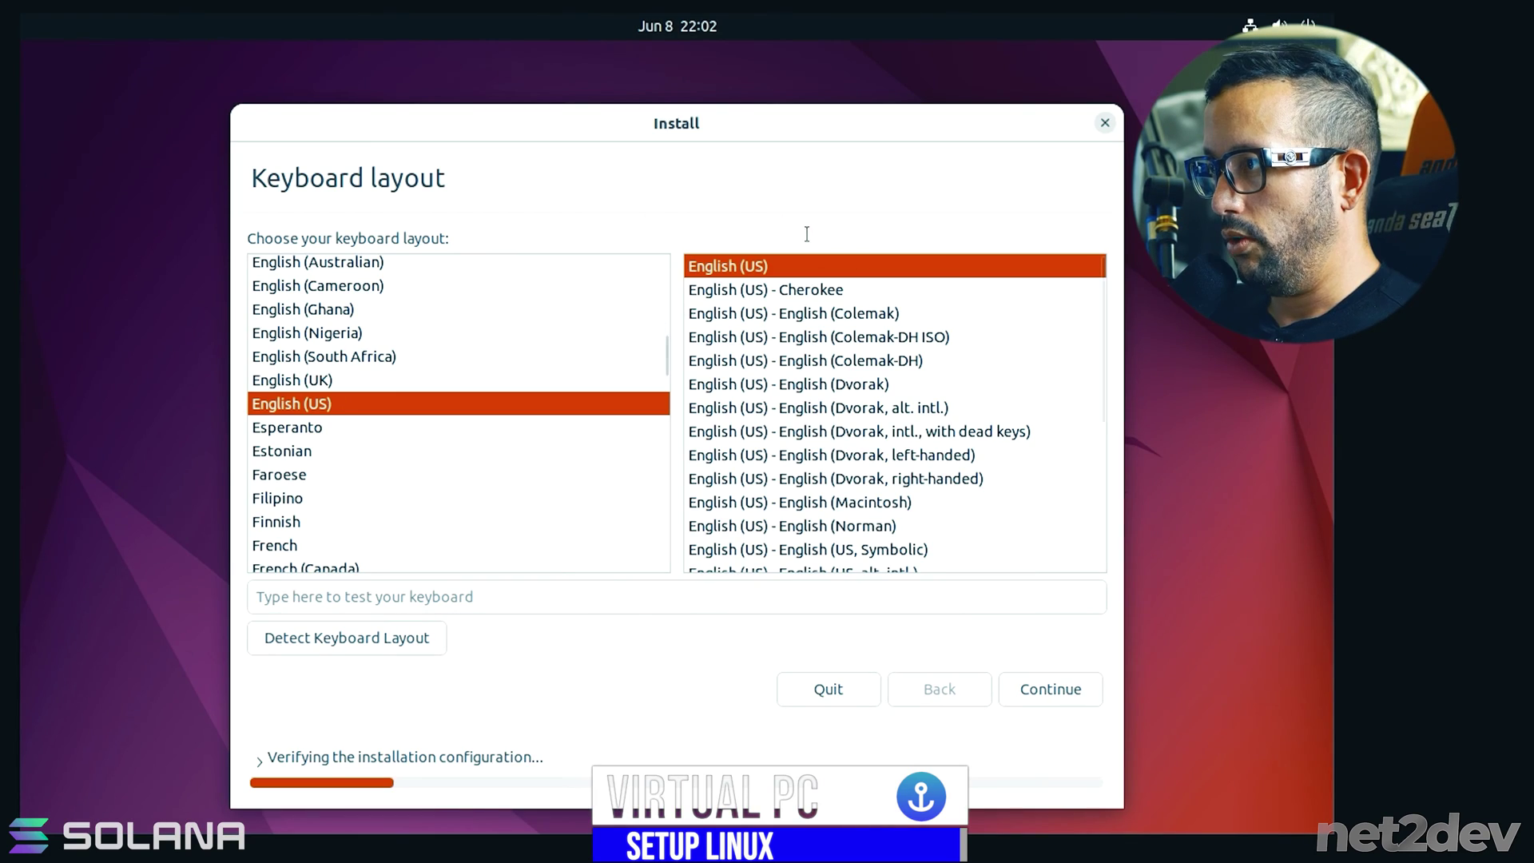
- Keep the English (US) keyboard layout and Normal installation with updates
left_click(1010, 685)
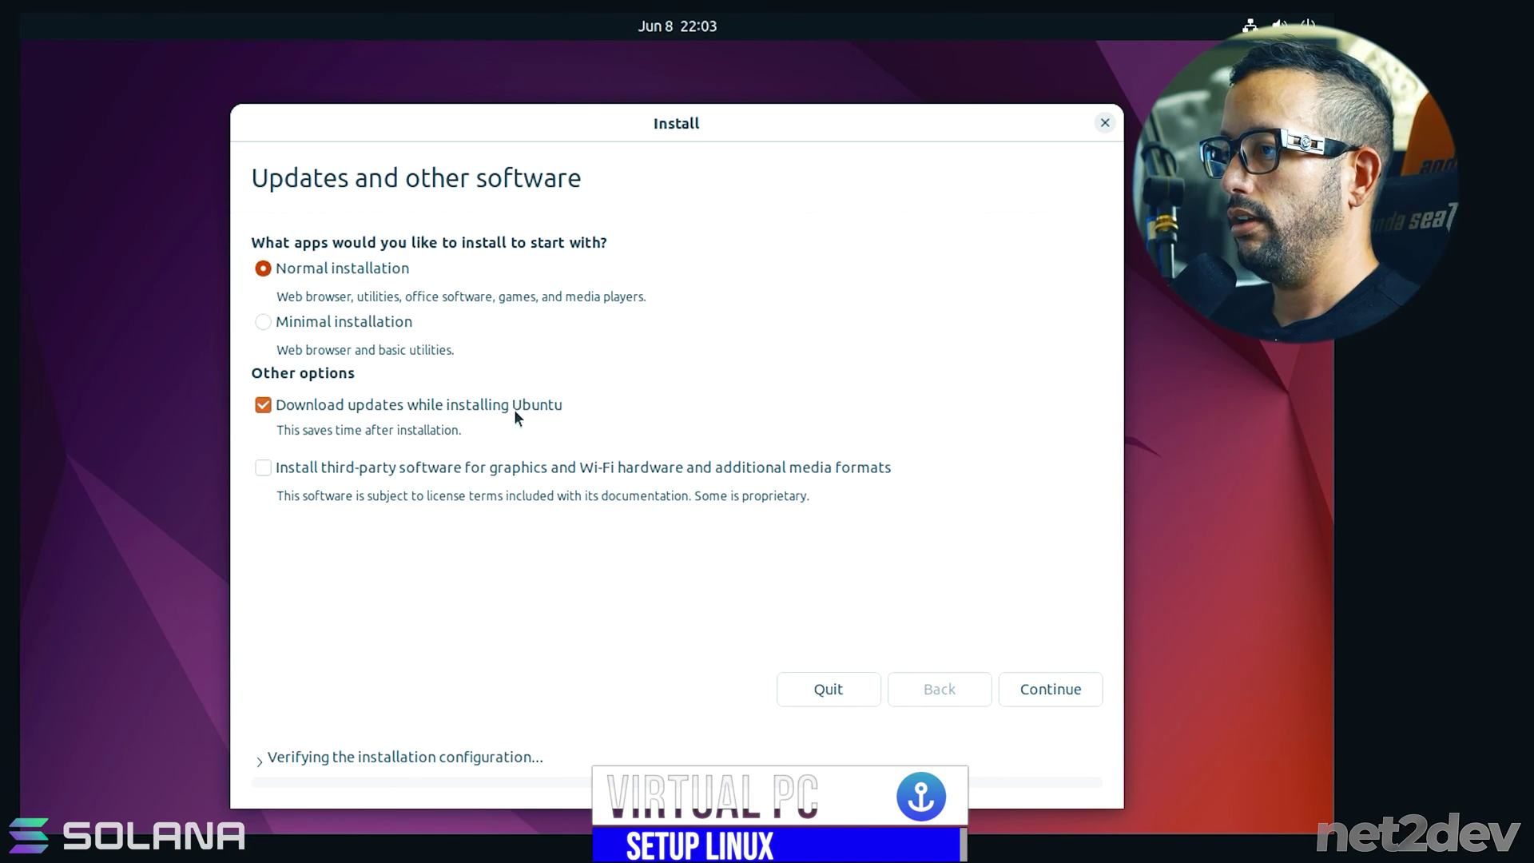
left_click(1048, 692)
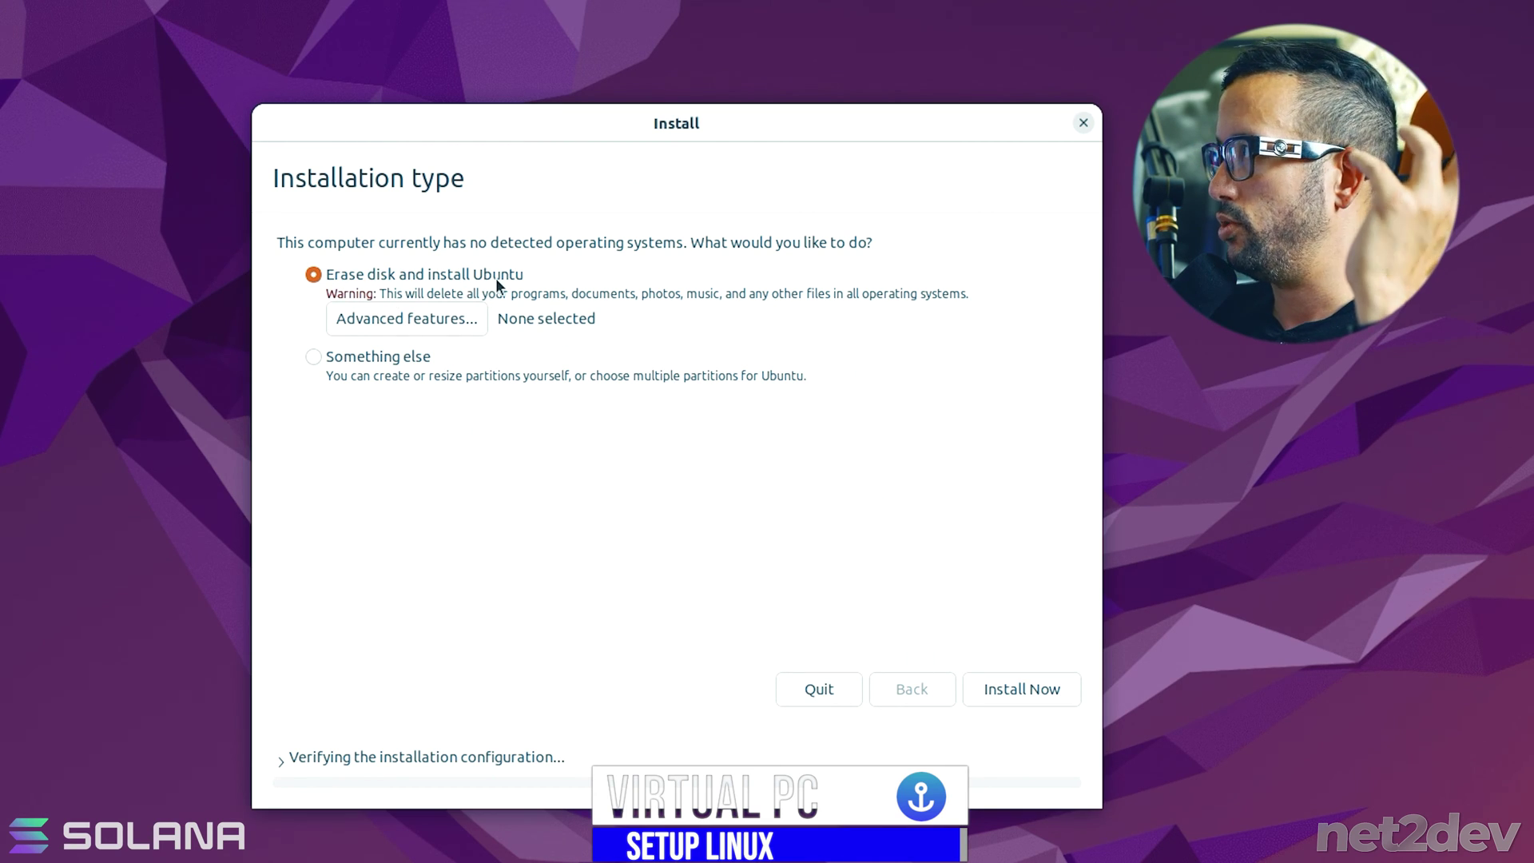
- Install Ubuntu on the erased disk, confirm the partition changes, and accept Dubai as location
left_click(1053, 683)
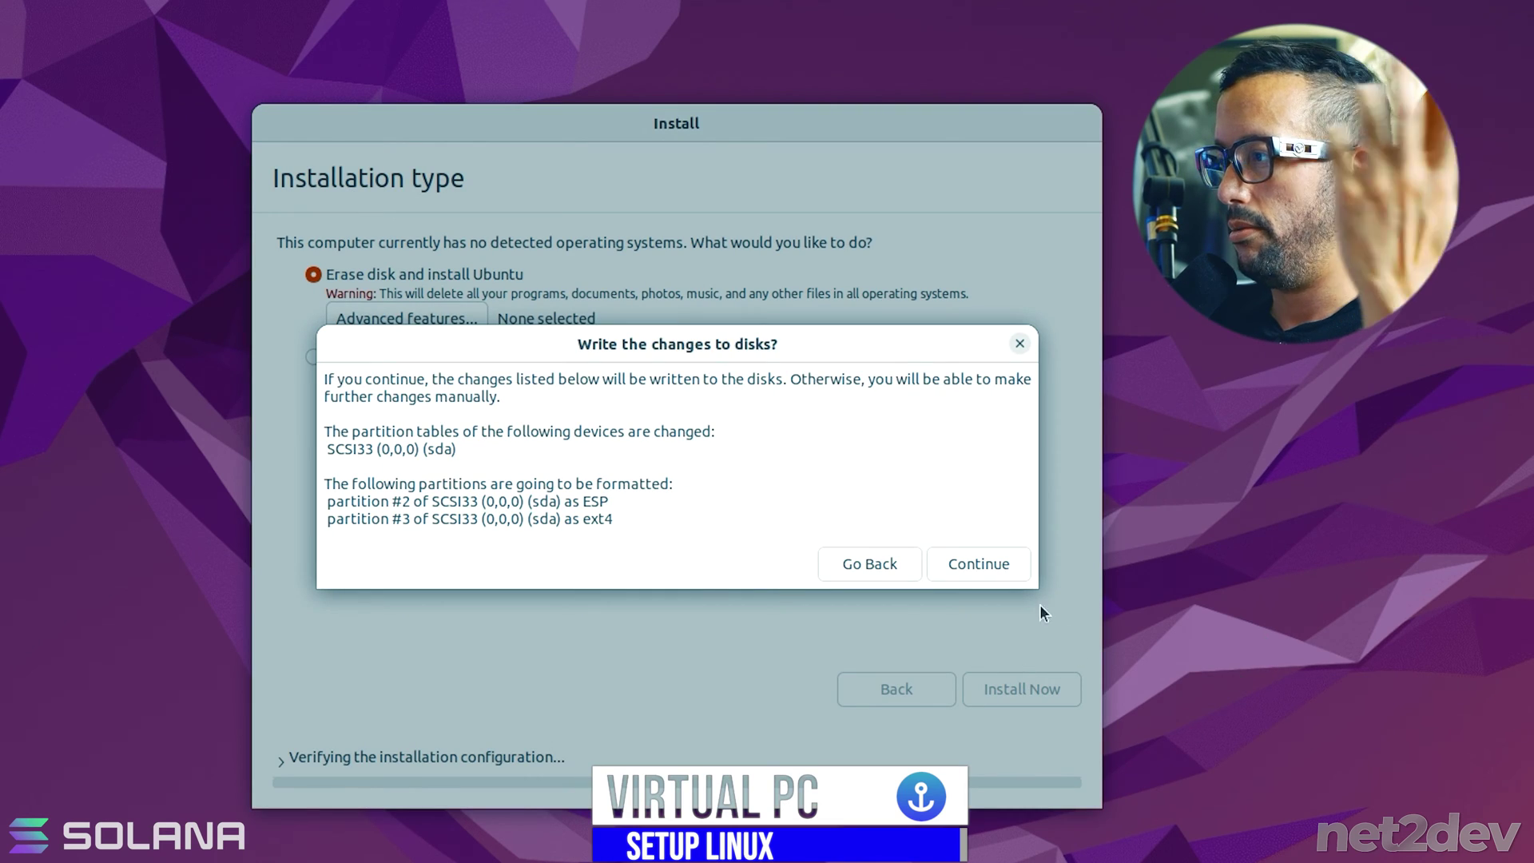
left_click(975, 567)
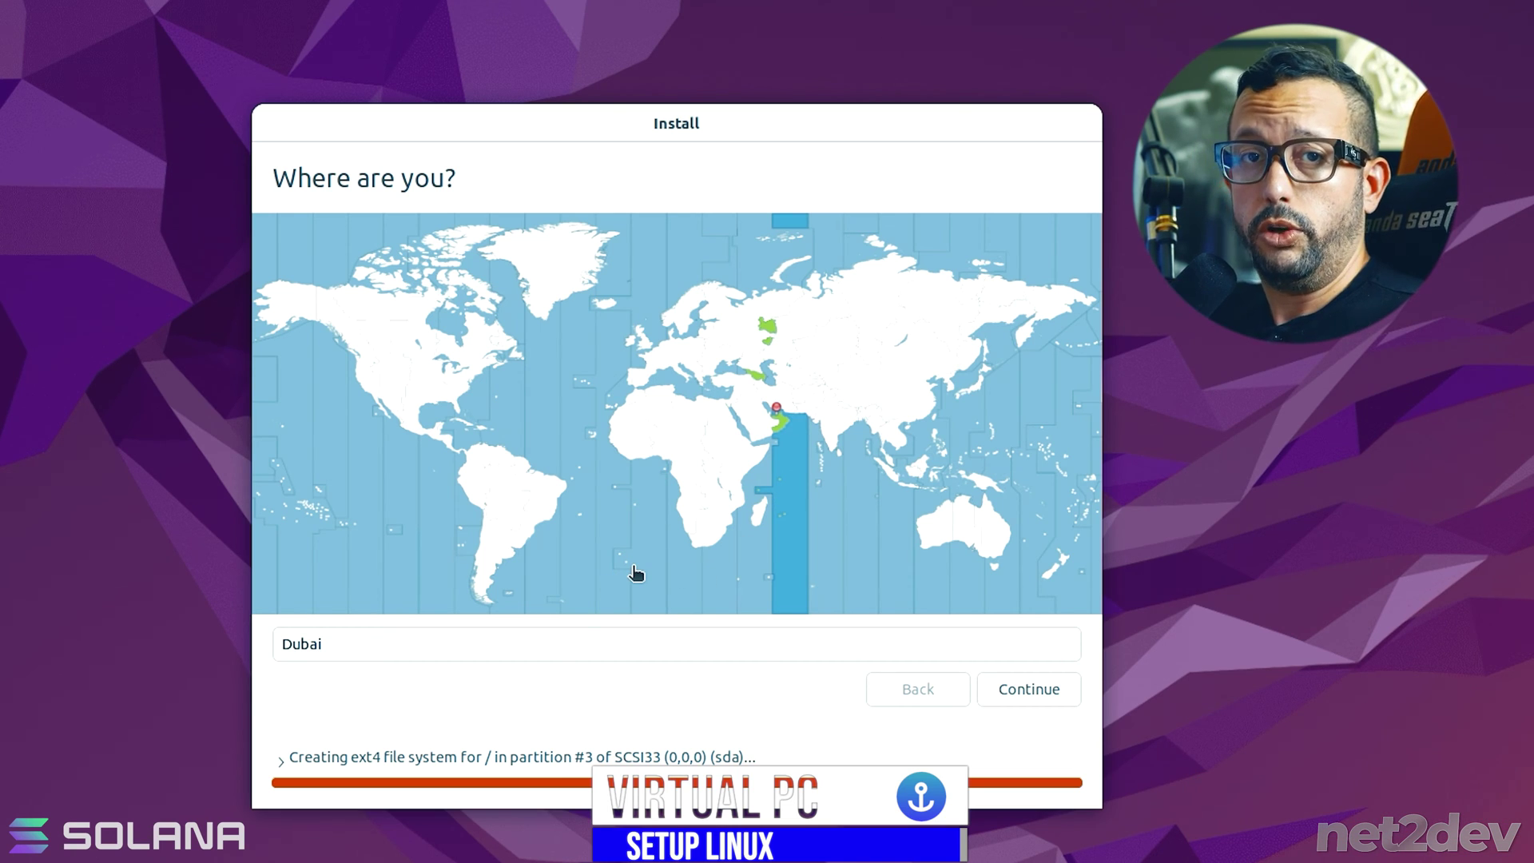
left_click(1037, 689)
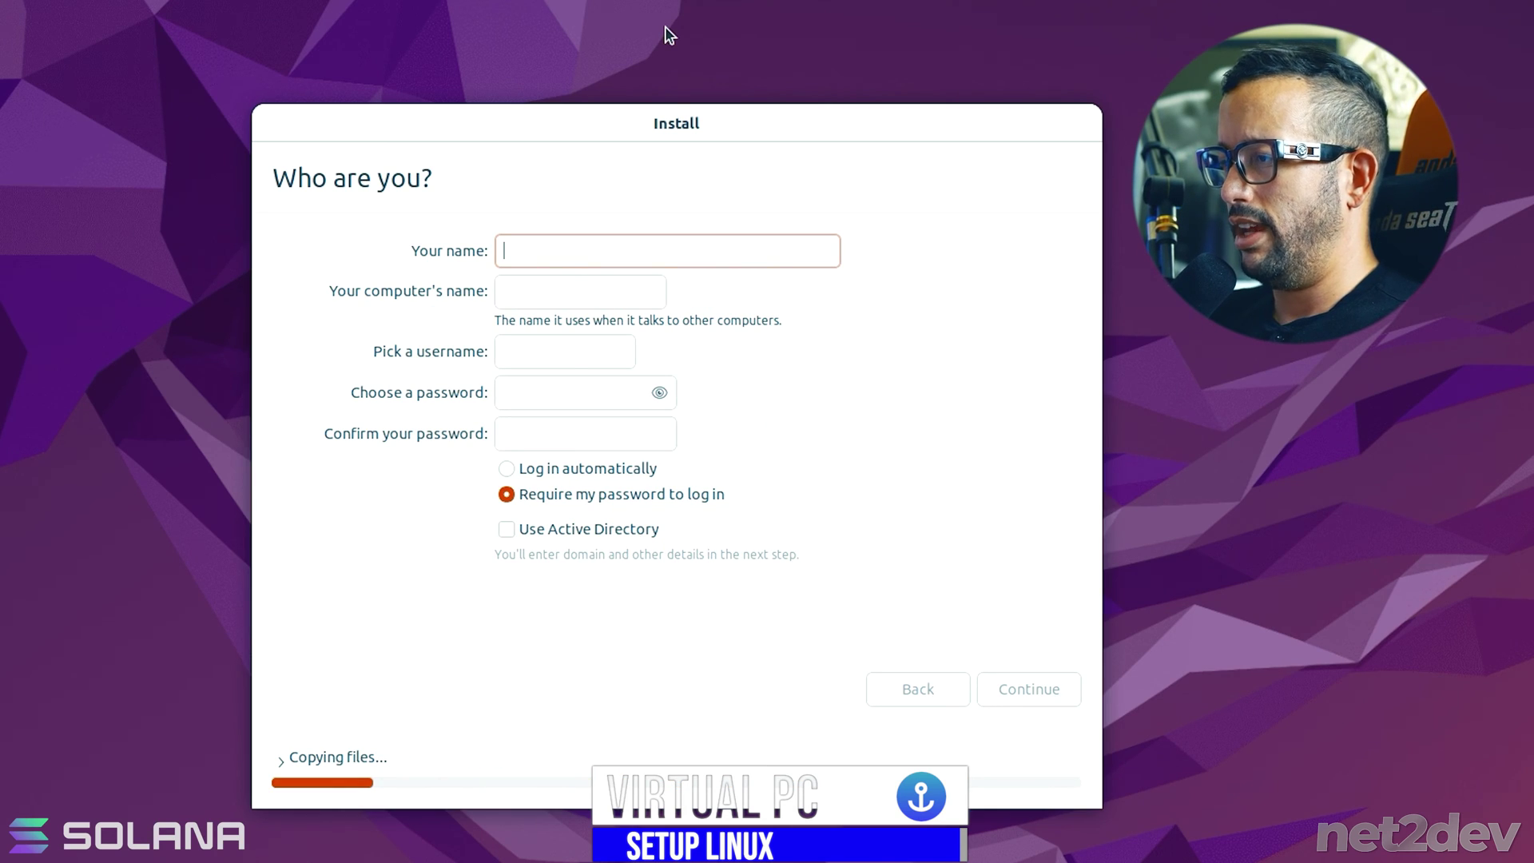
- Enter your name, computer name spl-vm and a password, enable automatic login, and continue
type("net2dev")
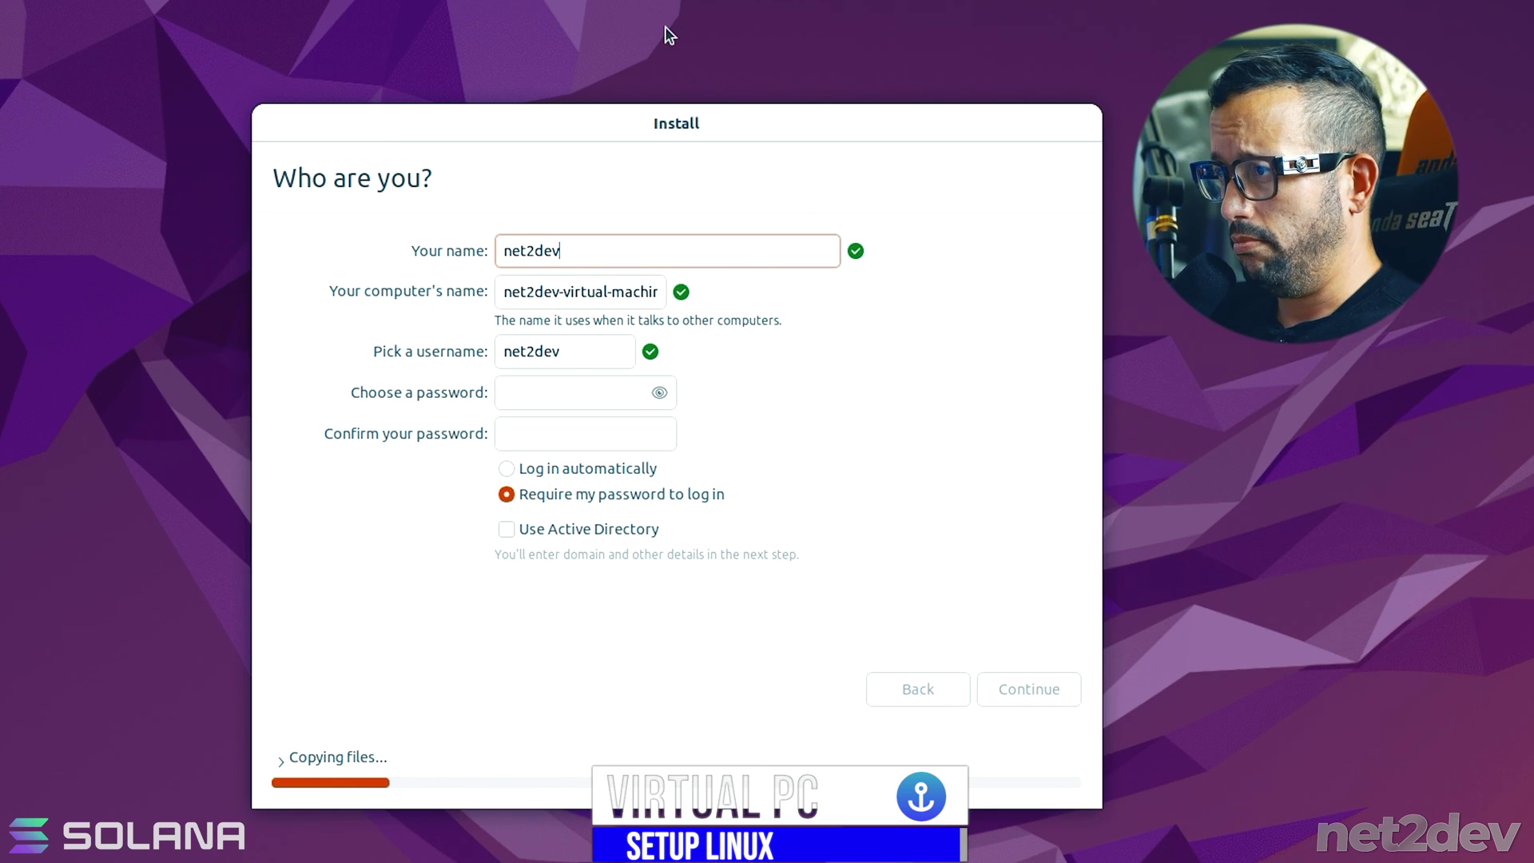
left_click(566, 290)
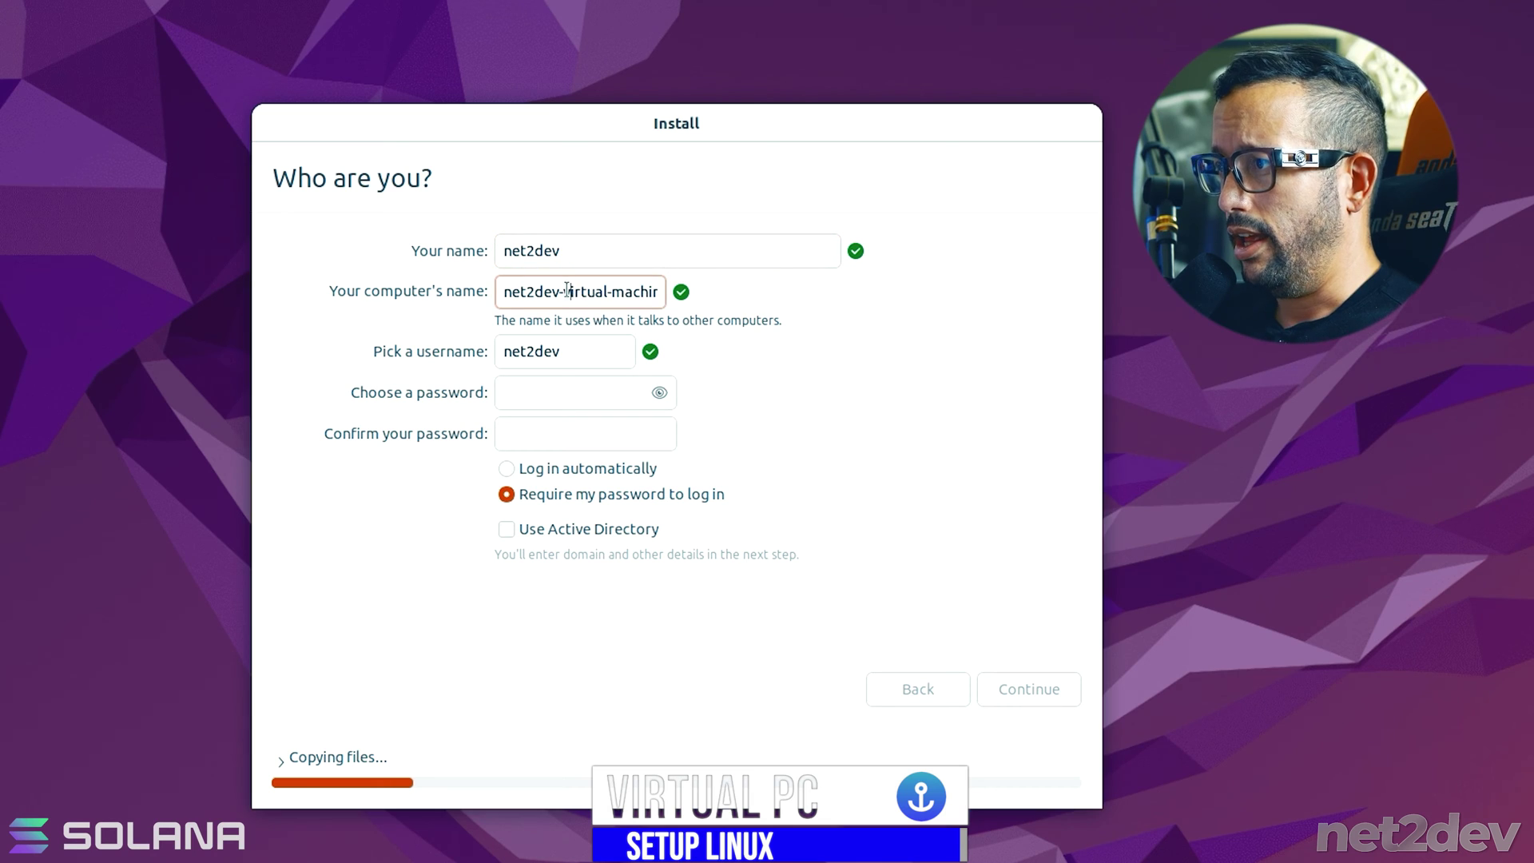
triple_click(509, 291)
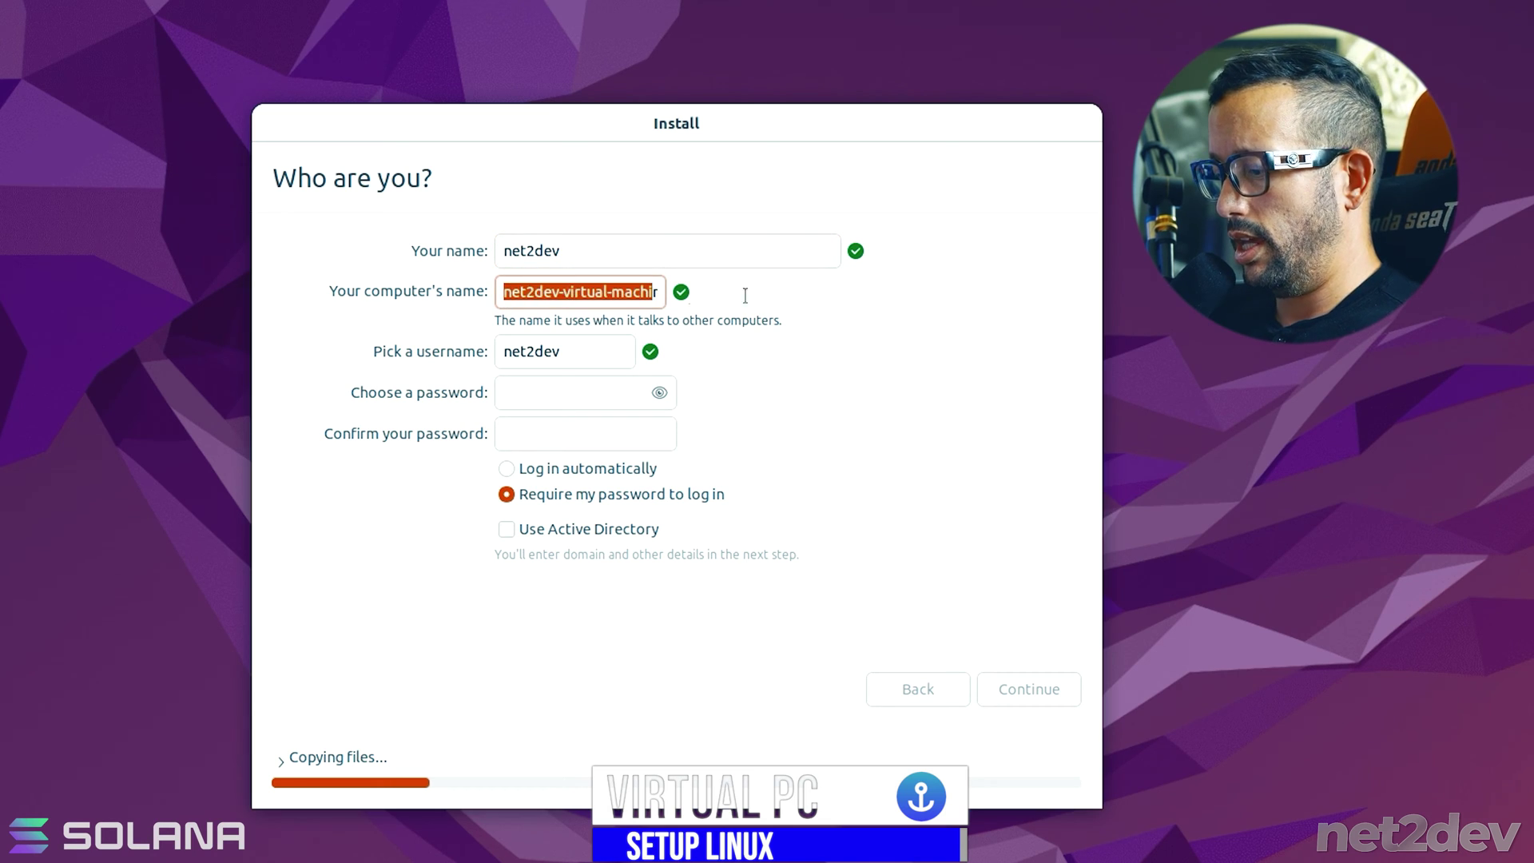
type("spl-vm")
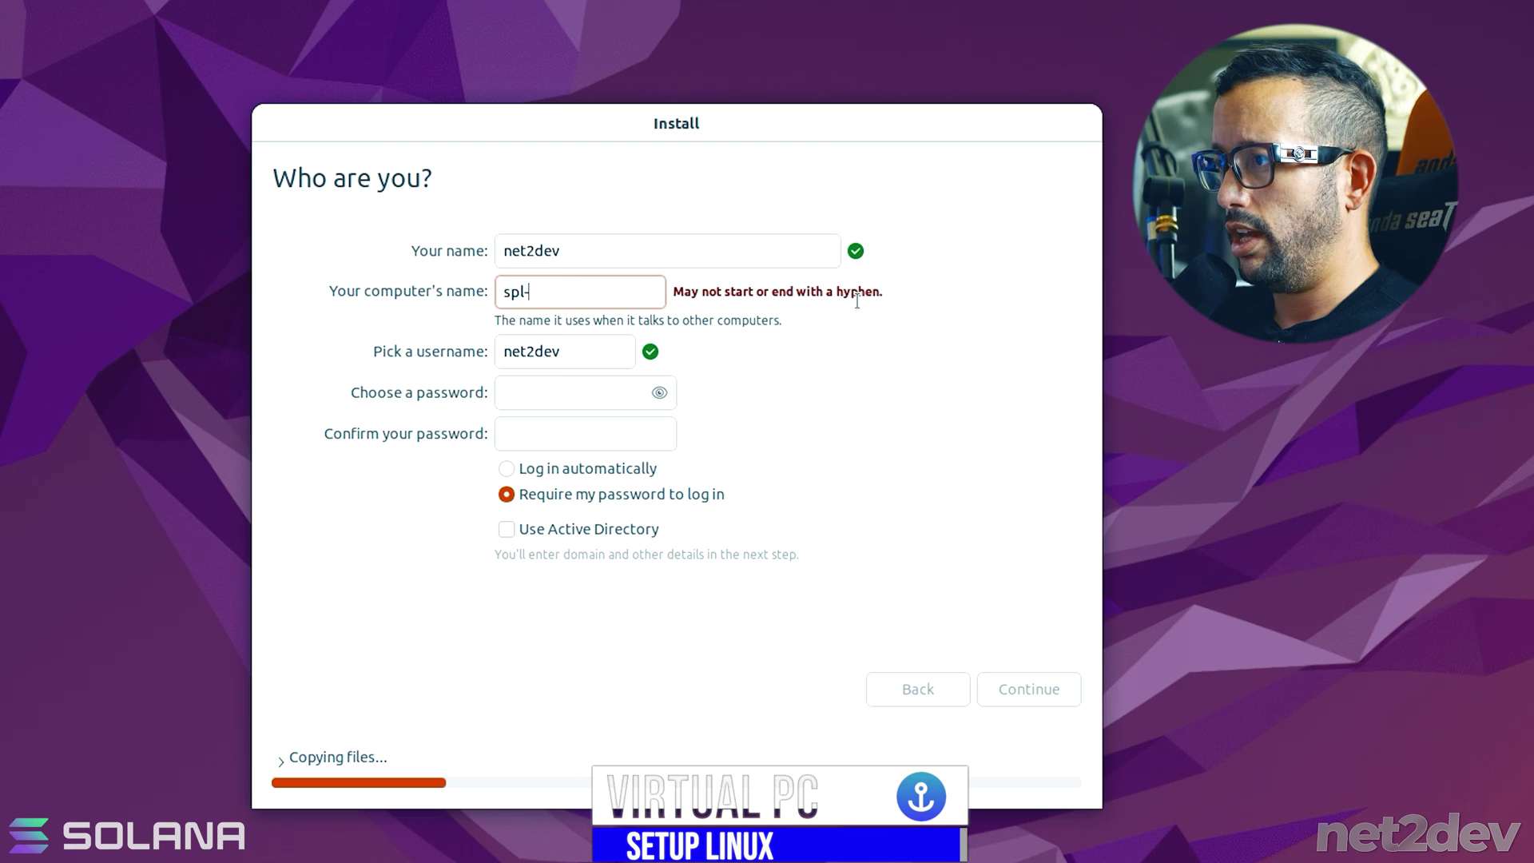
left_click(596, 394)
type("*****")
key("Tab")
type("*****")
left_click(507, 469)
left_click(1022, 689)
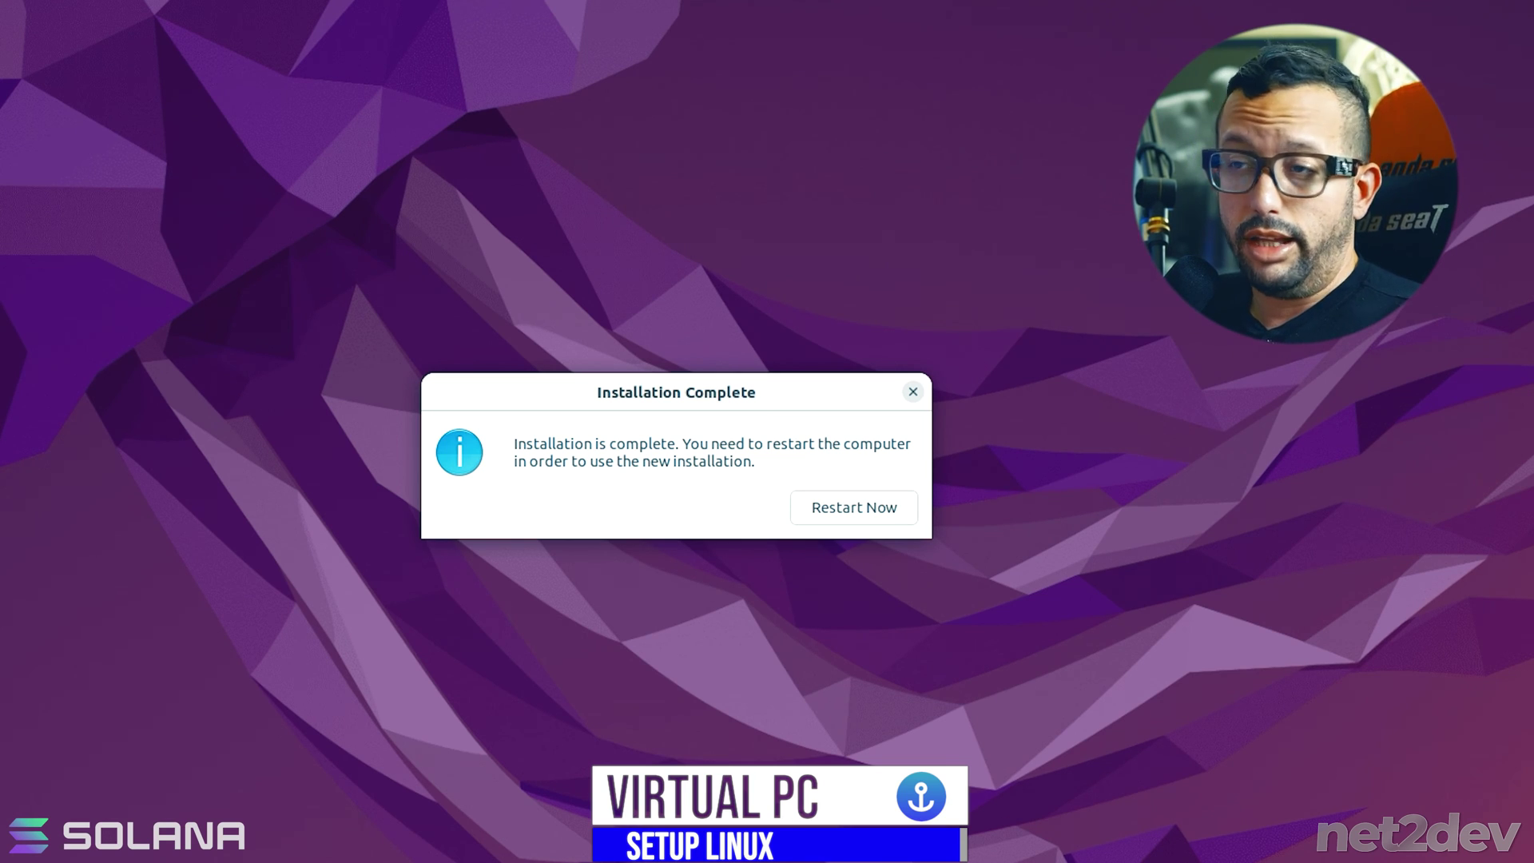
- Restart into Ubuntu and step through the welcome pages, skipping online accounts and Ubuntu Pro
left_click(820, 518)
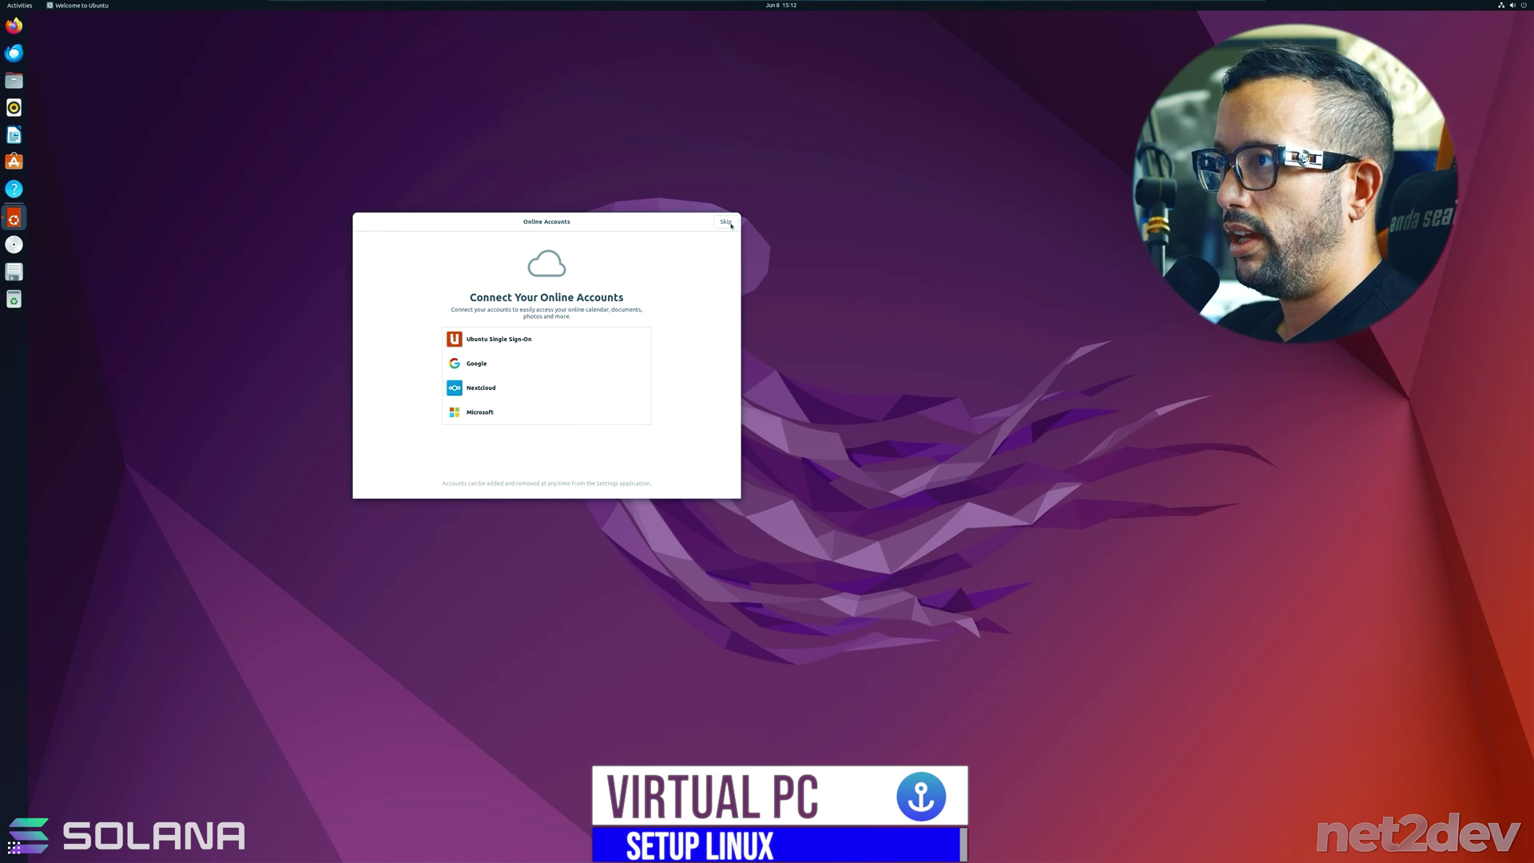
left_click(725, 222)
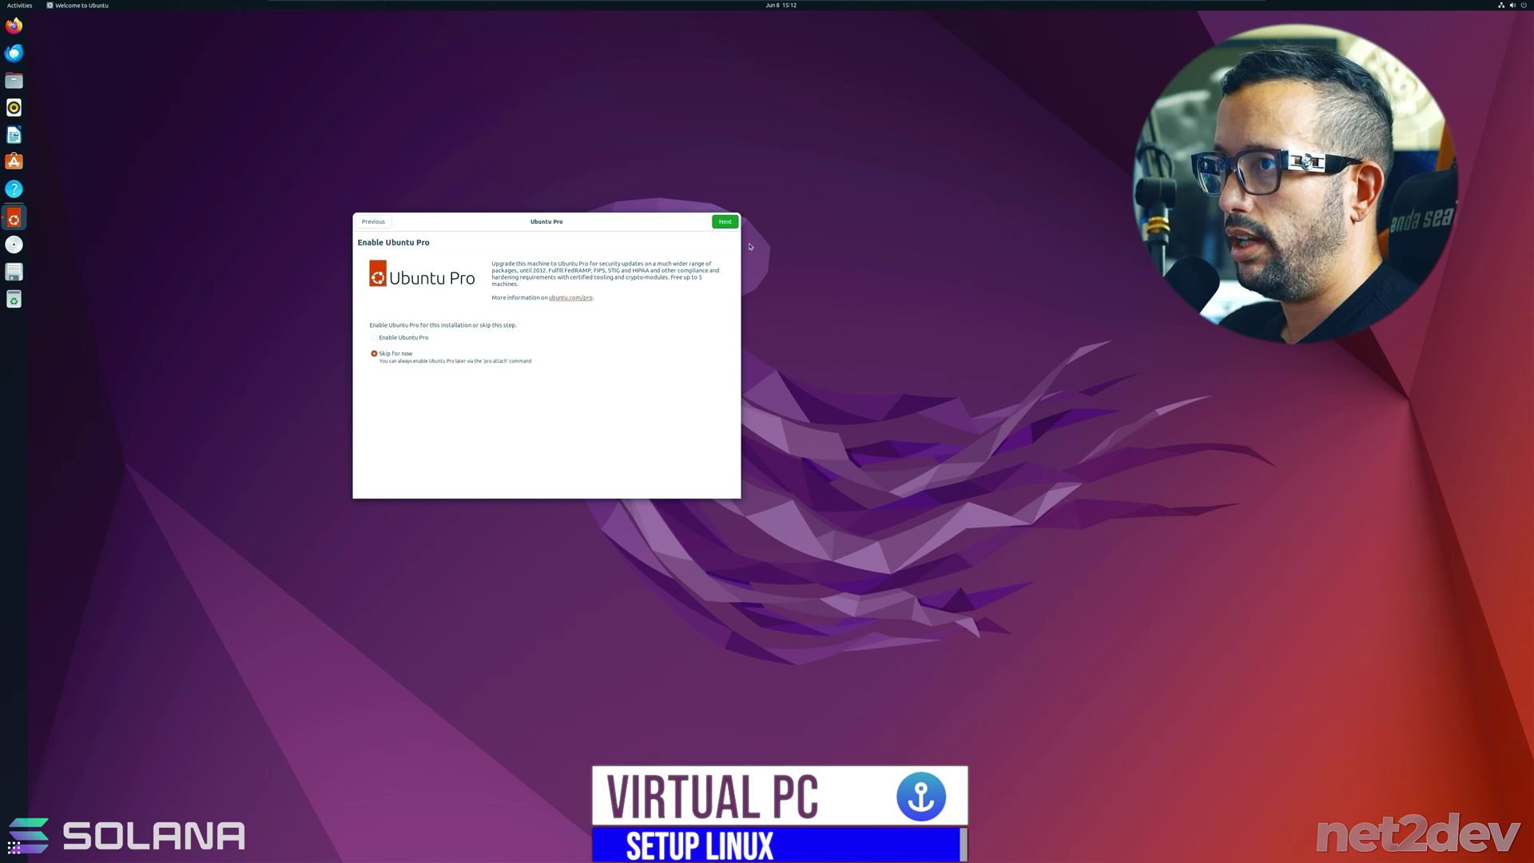
left_click(734, 224)
left_click(726, 222)
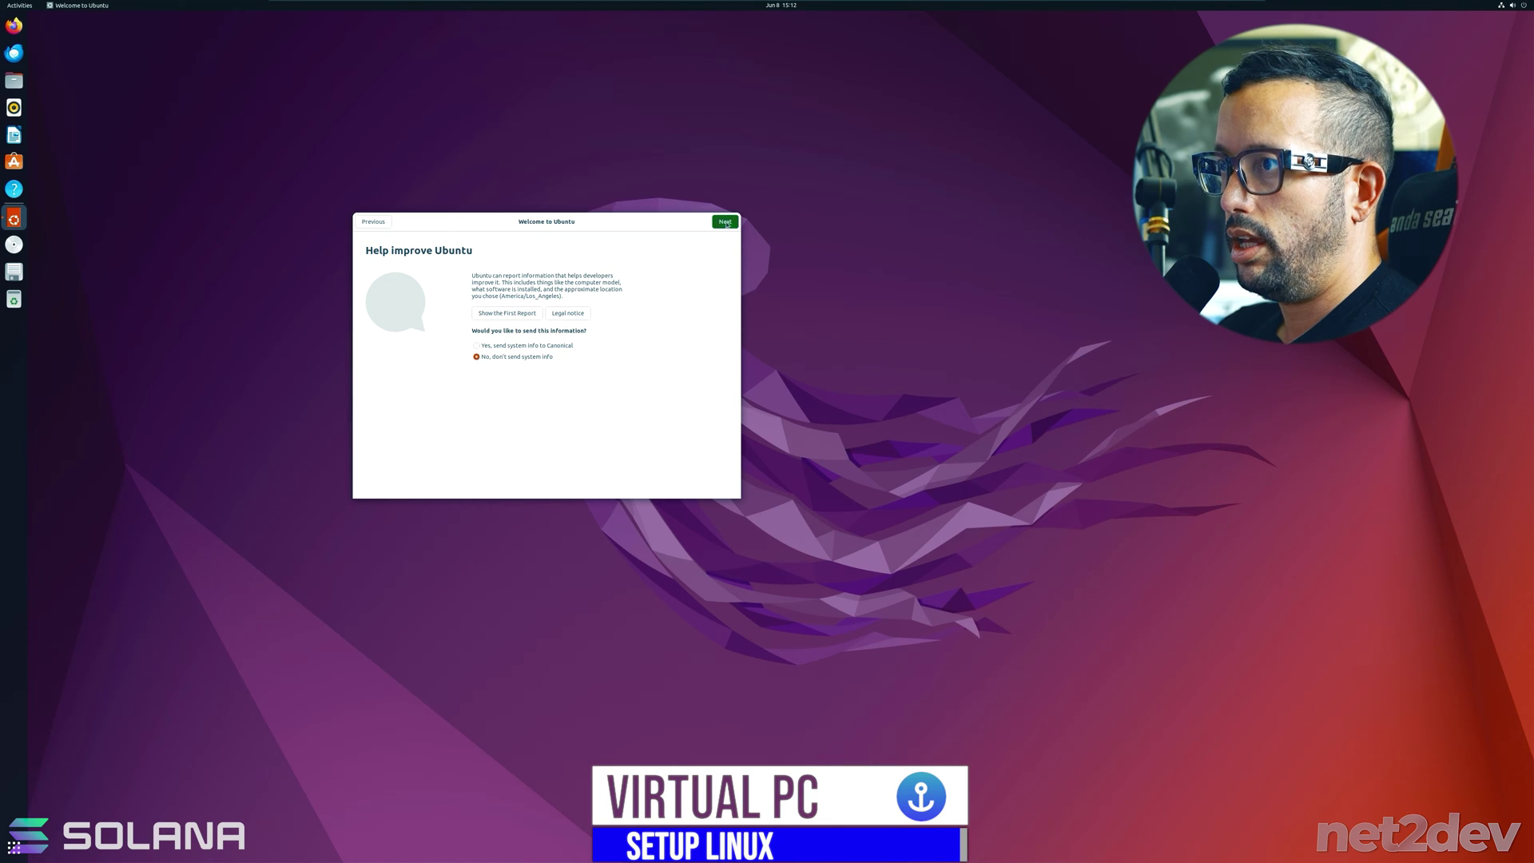
left_click(725, 223)
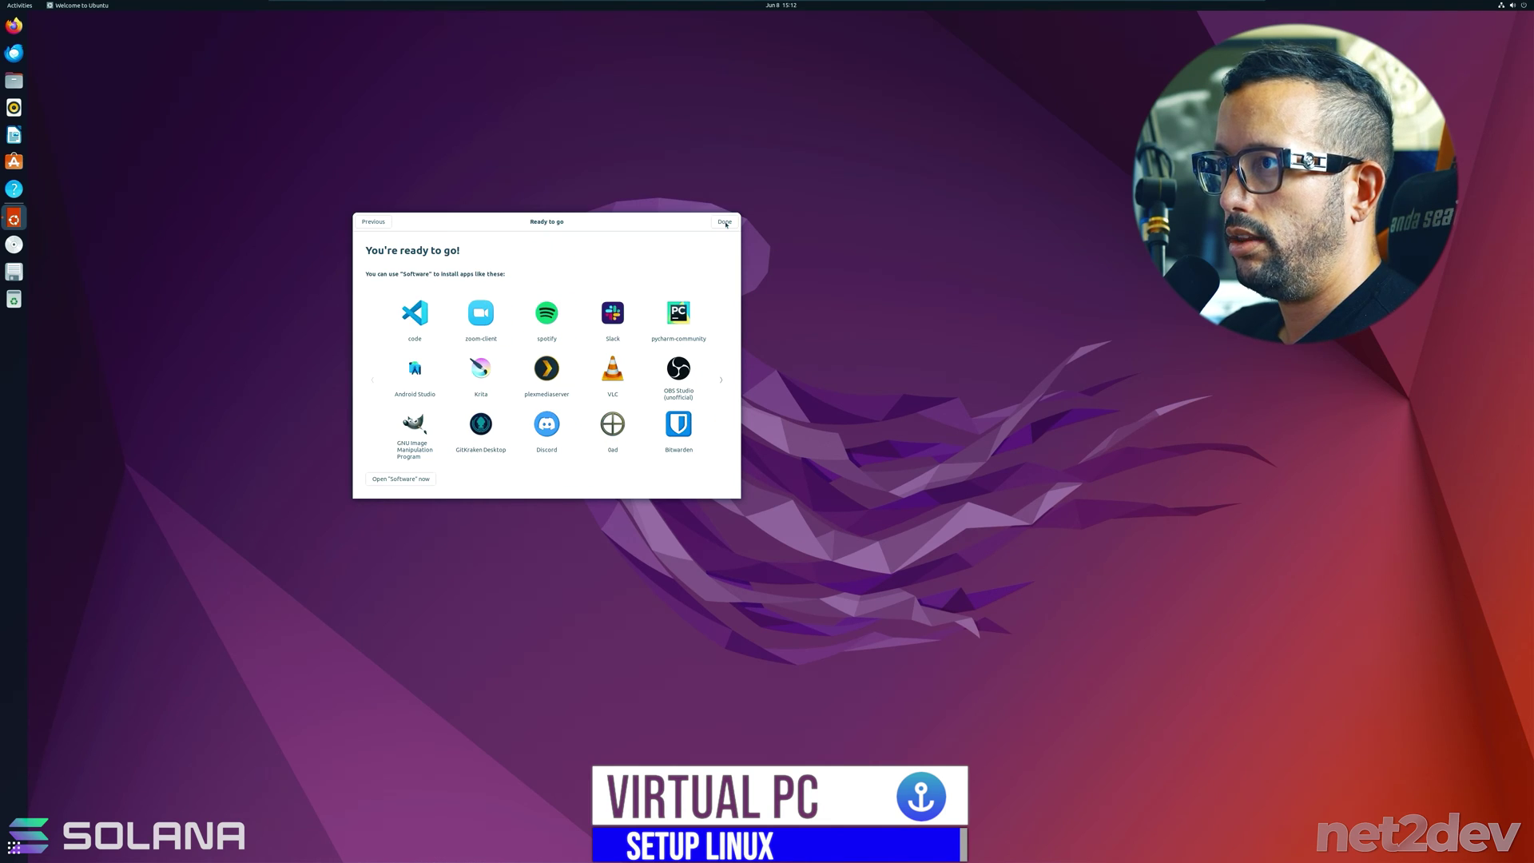
left_click(726, 222)
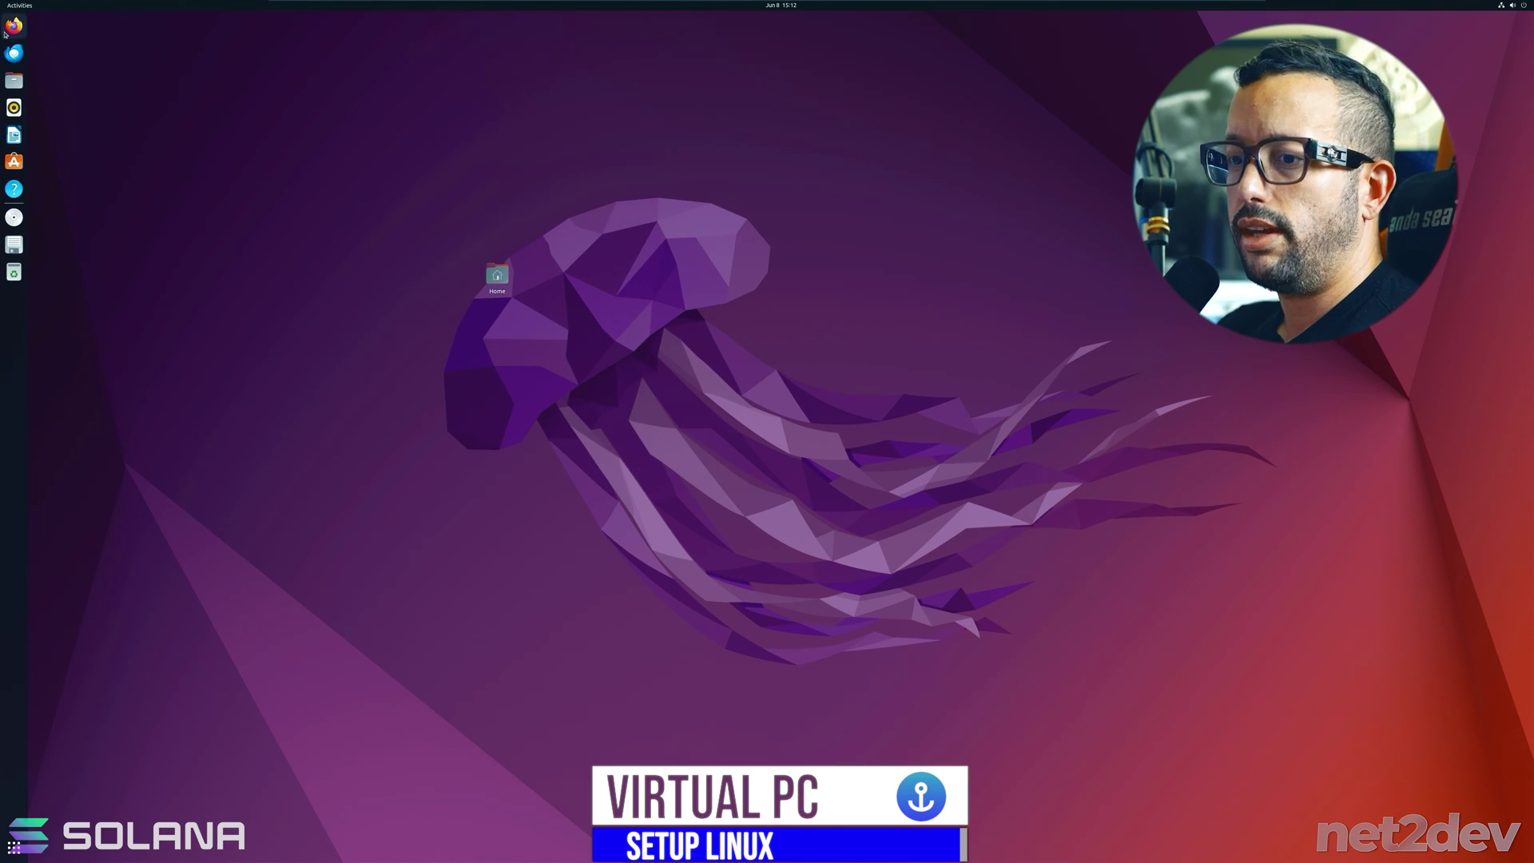
- Open Ubuntu Settings and move through Appearance, Background and Mouse panels to Display
left_click(14, 847)
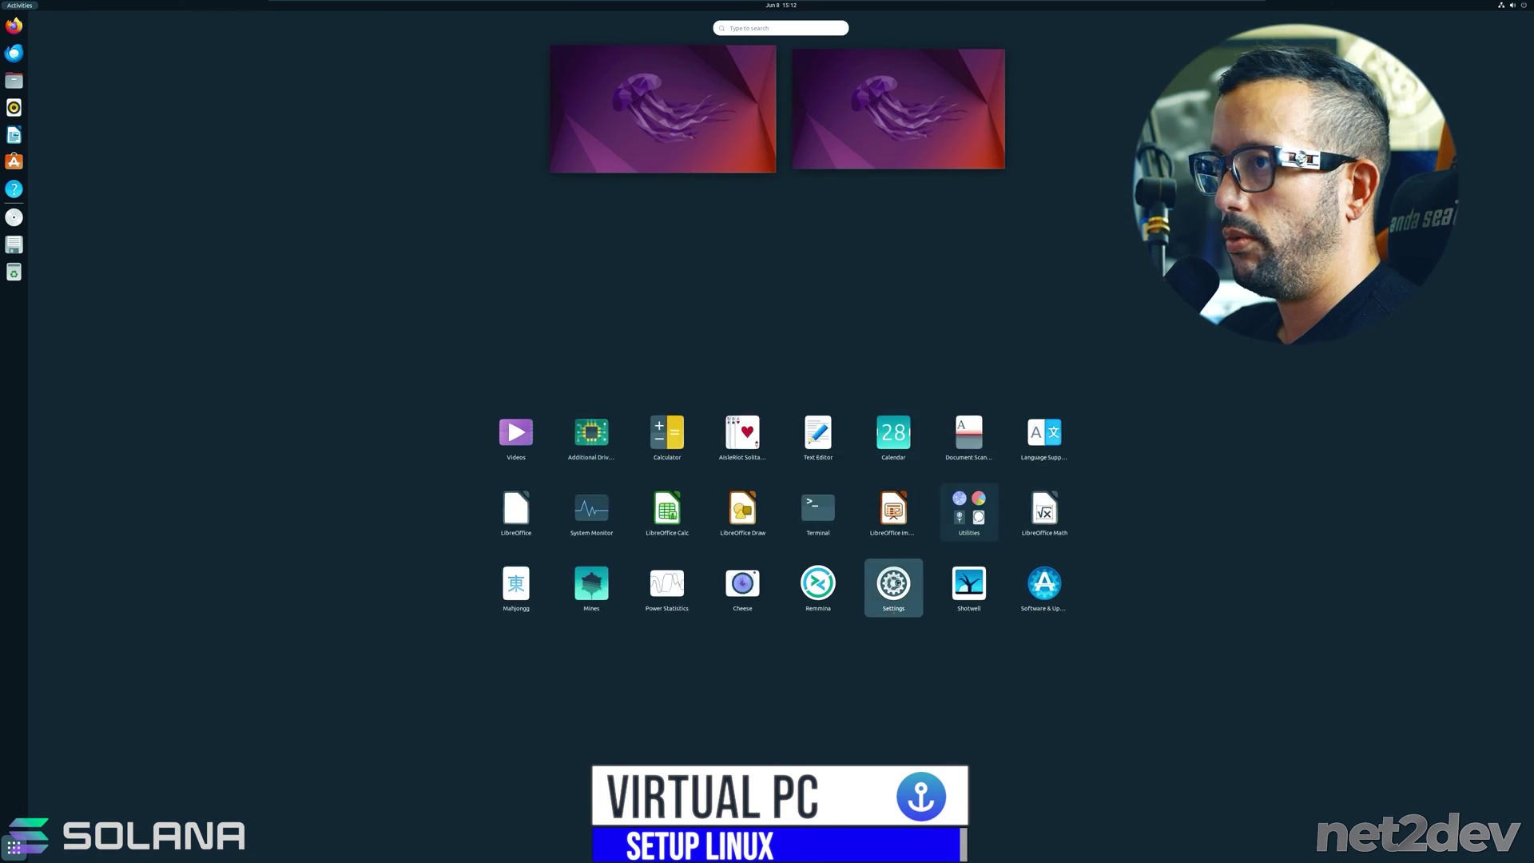
left_click(894, 583)
left_click(81, 113)
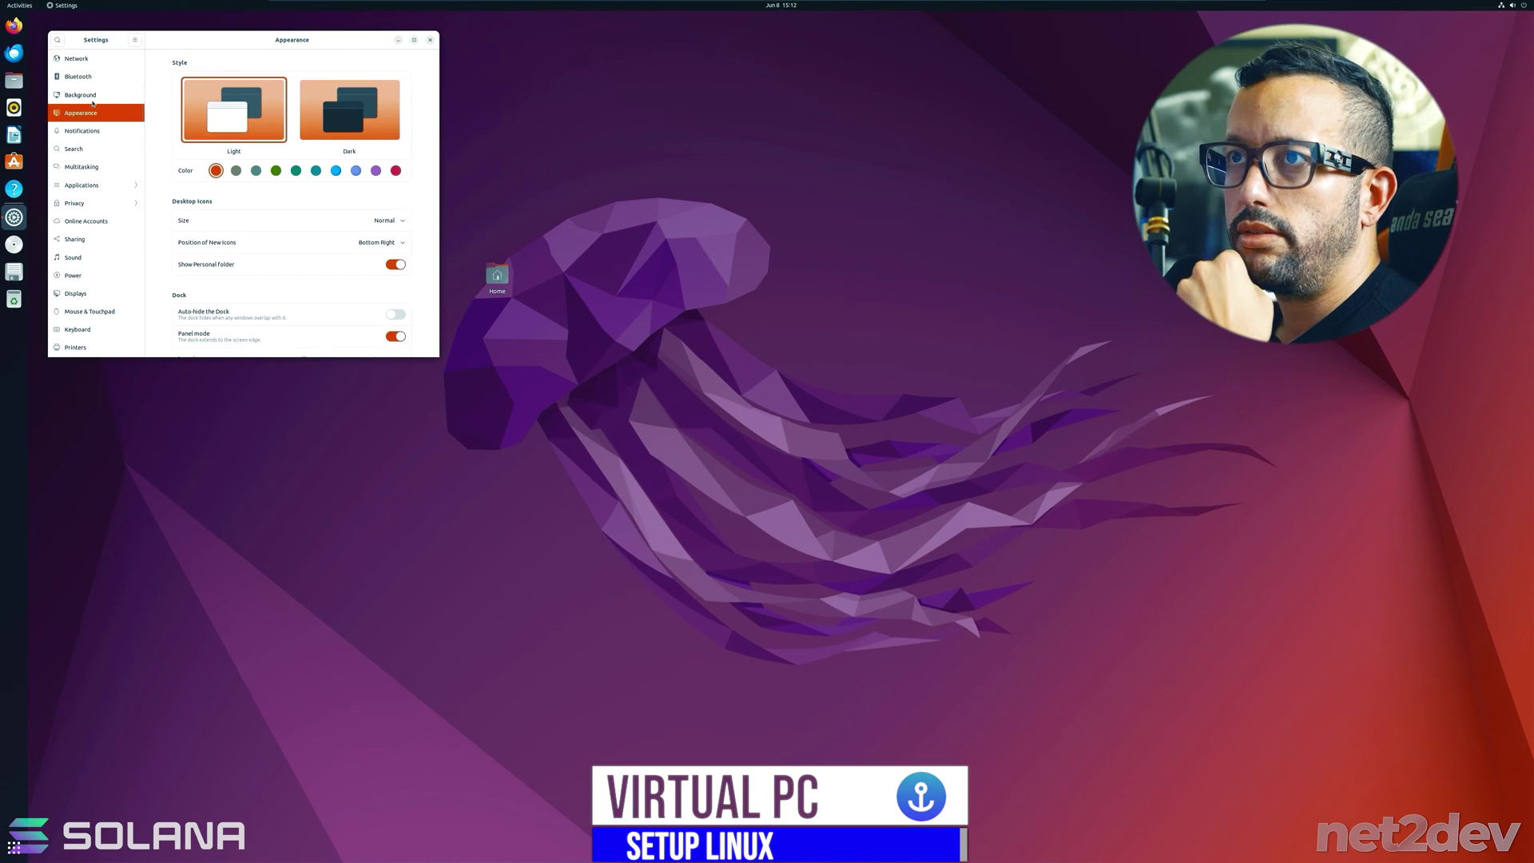
left_click(79, 95)
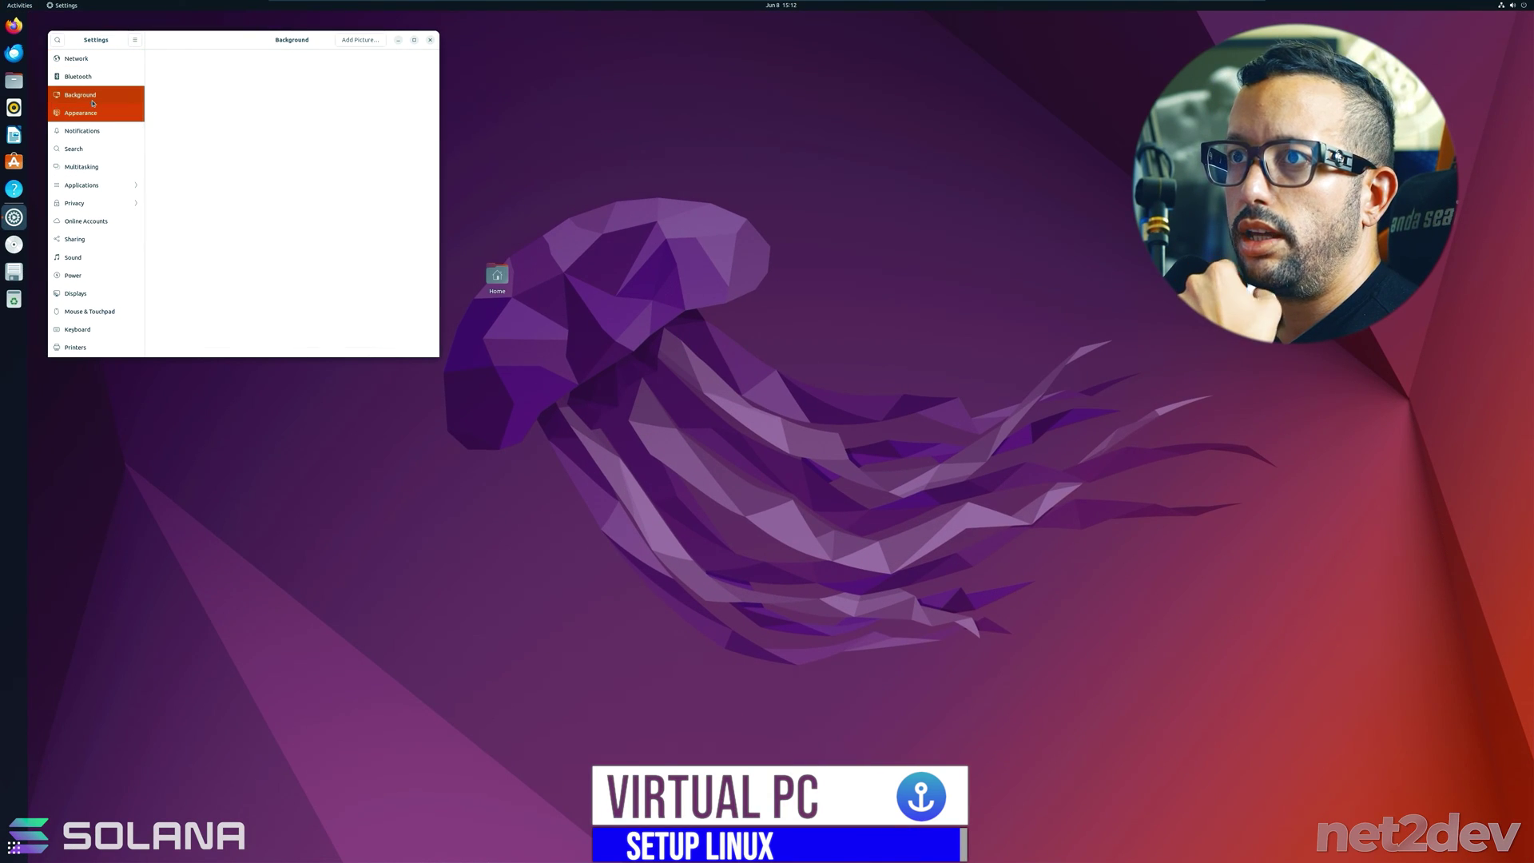
left_click(89, 311)
left_click(75, 293)
- Apply and keep 200% display scaling, close Settings, and move the Home icon top-left
left_click(326, 151)
left_click(422, 39)
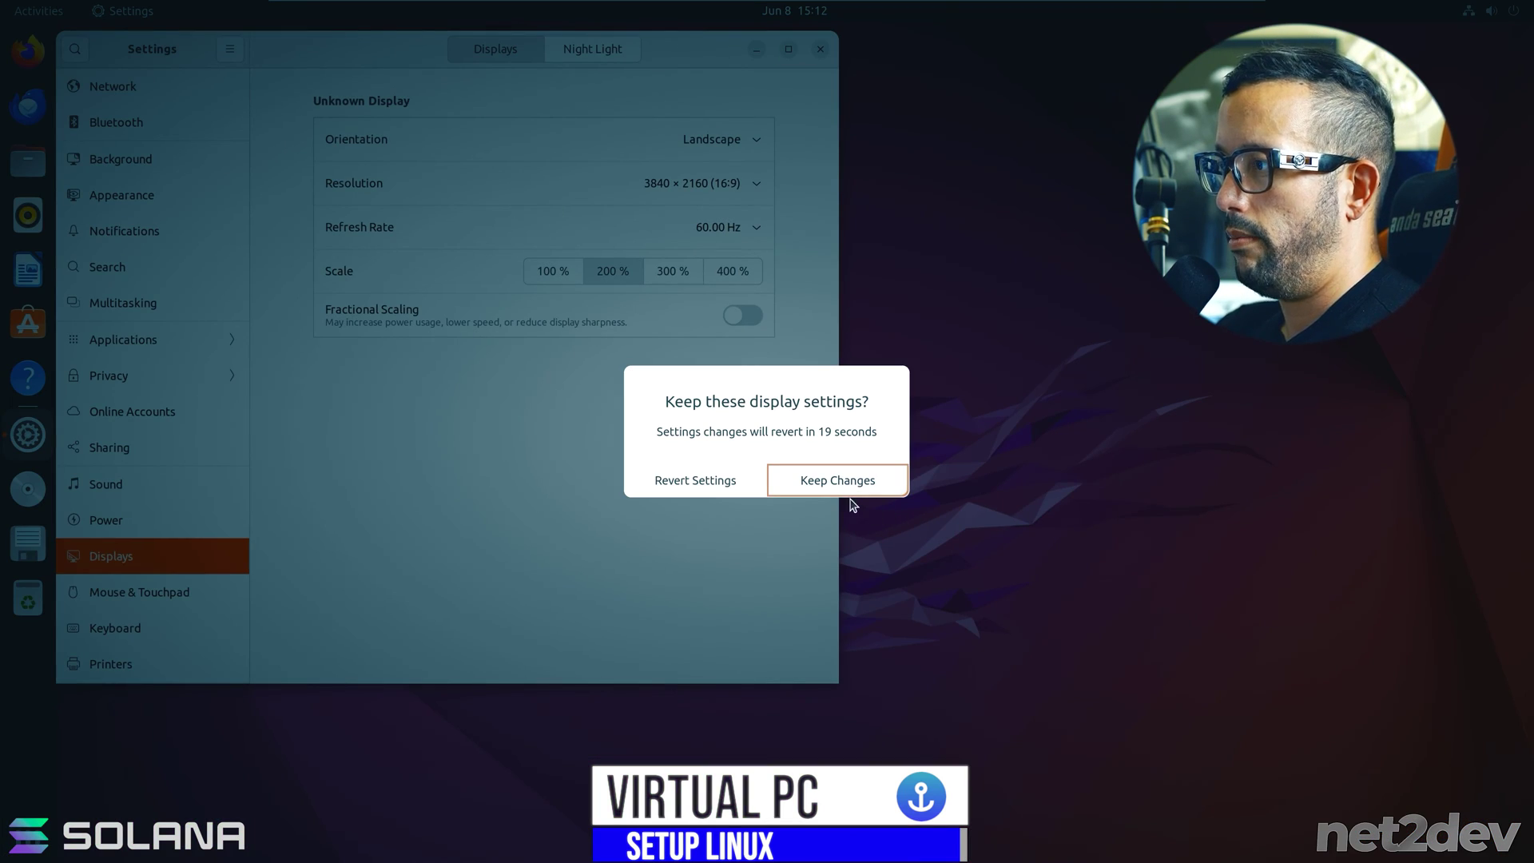
left_click(839, 486)
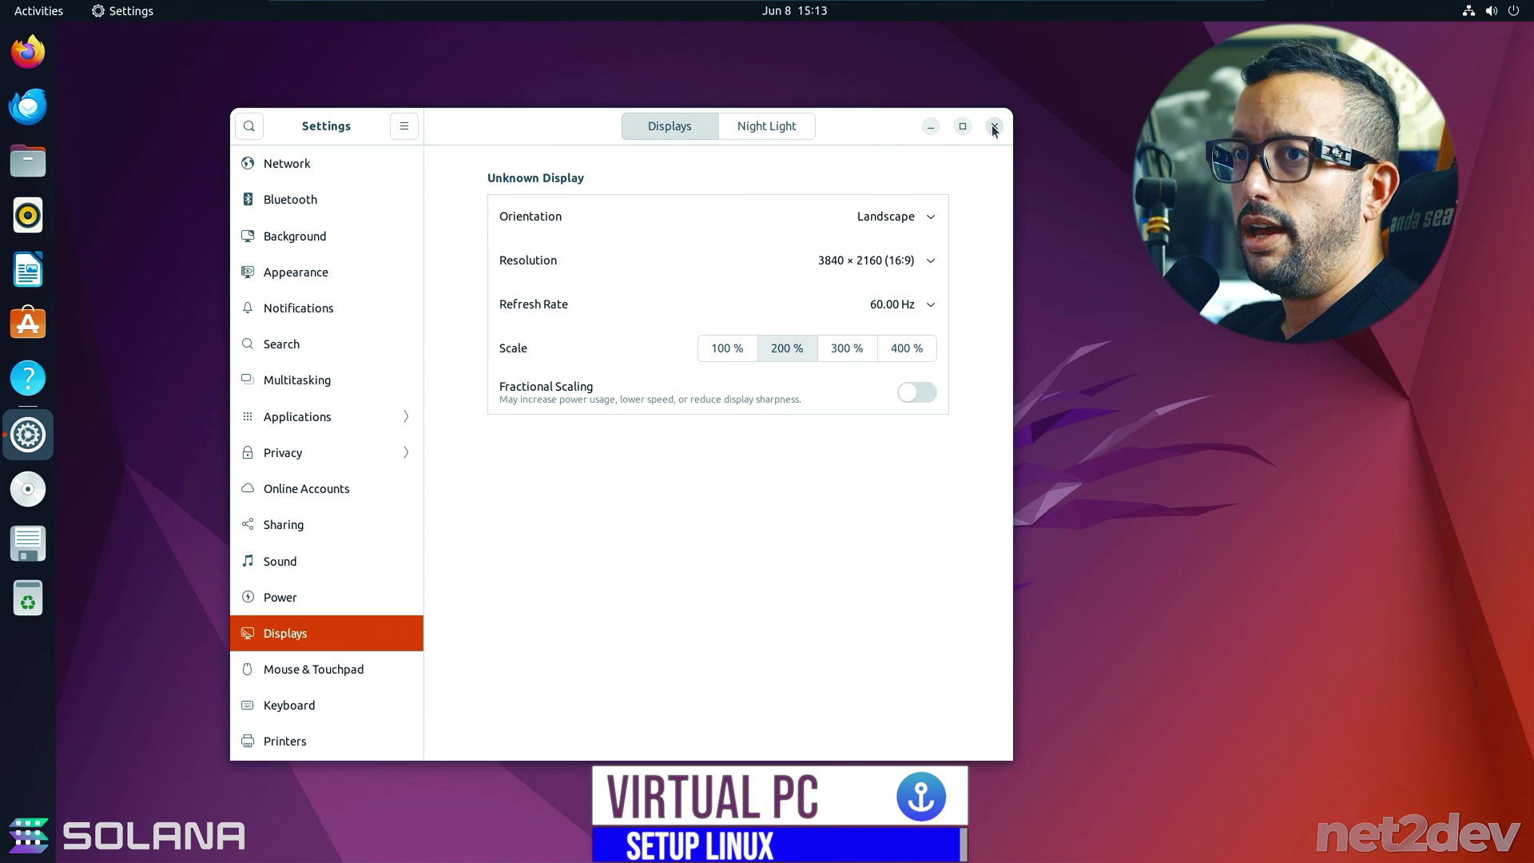
left_click(991, 128)
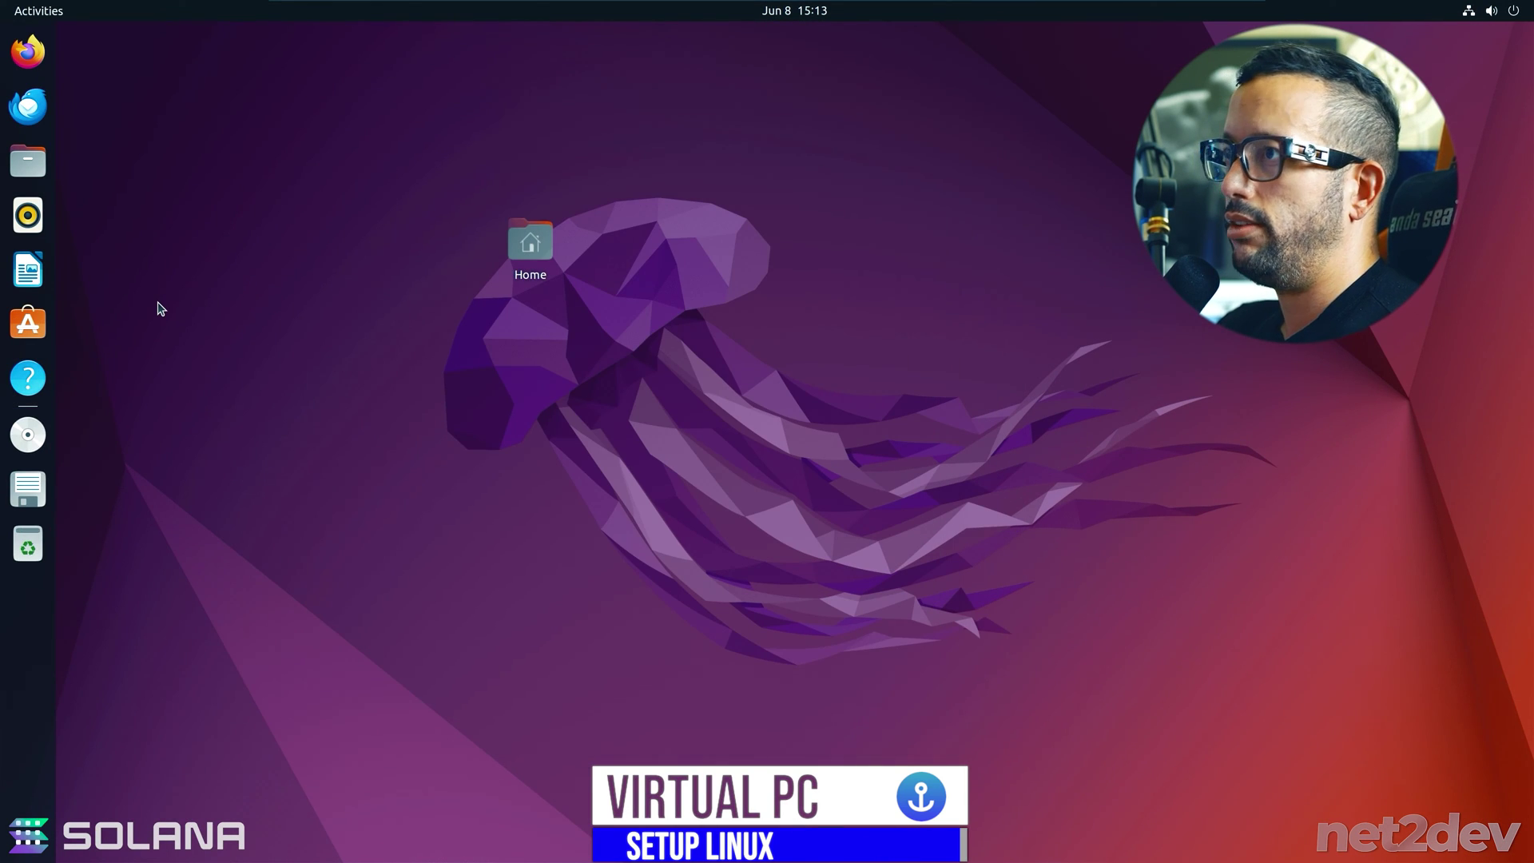
left_click_drag(530, 239, 108, 56)
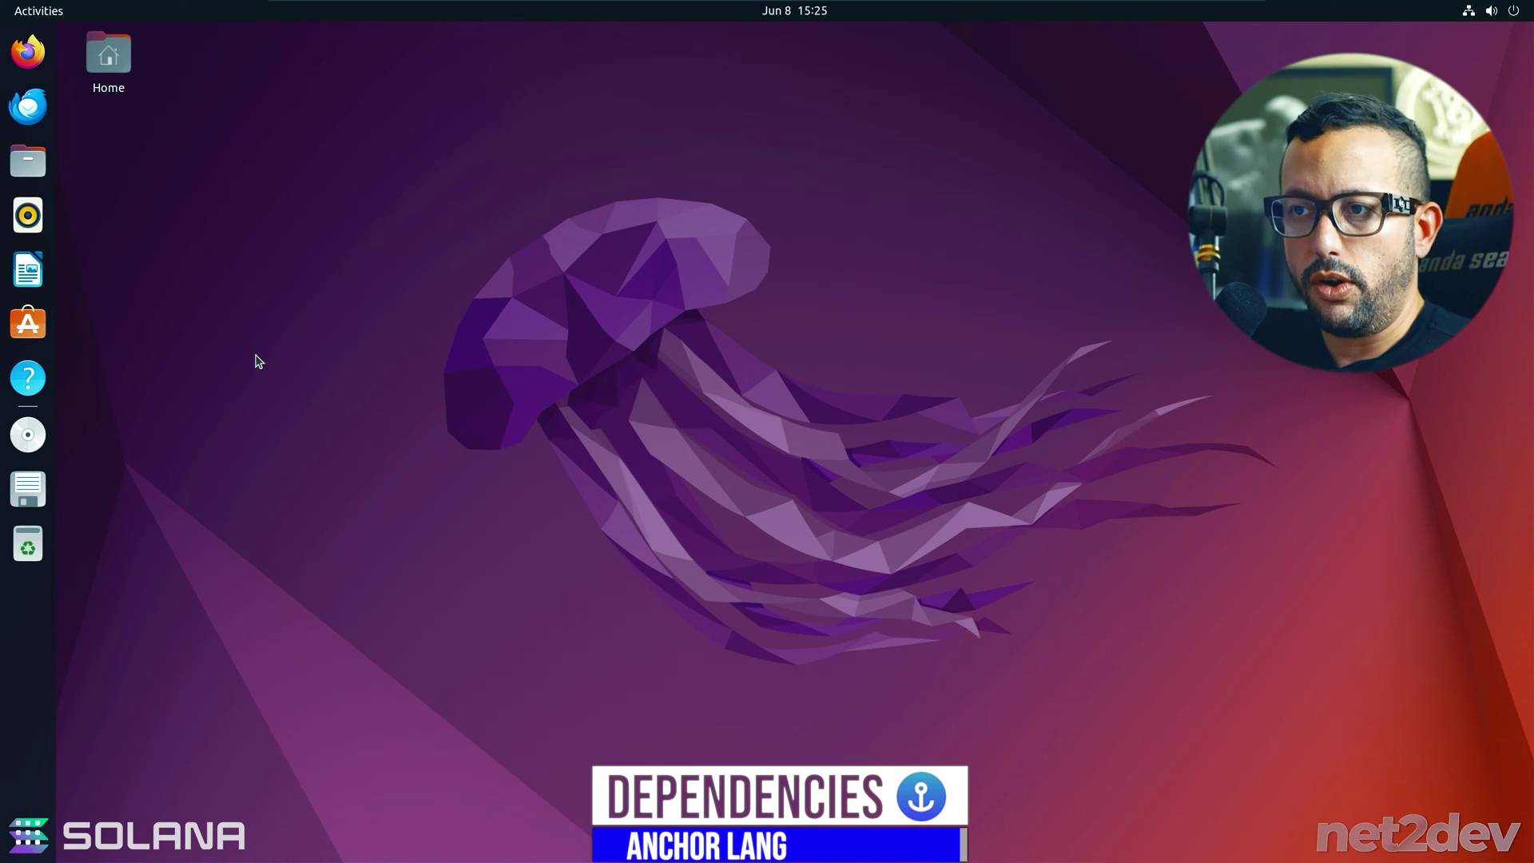
- Open a Terminal and switch to a root shell with sudo su
left_click(31, 835)
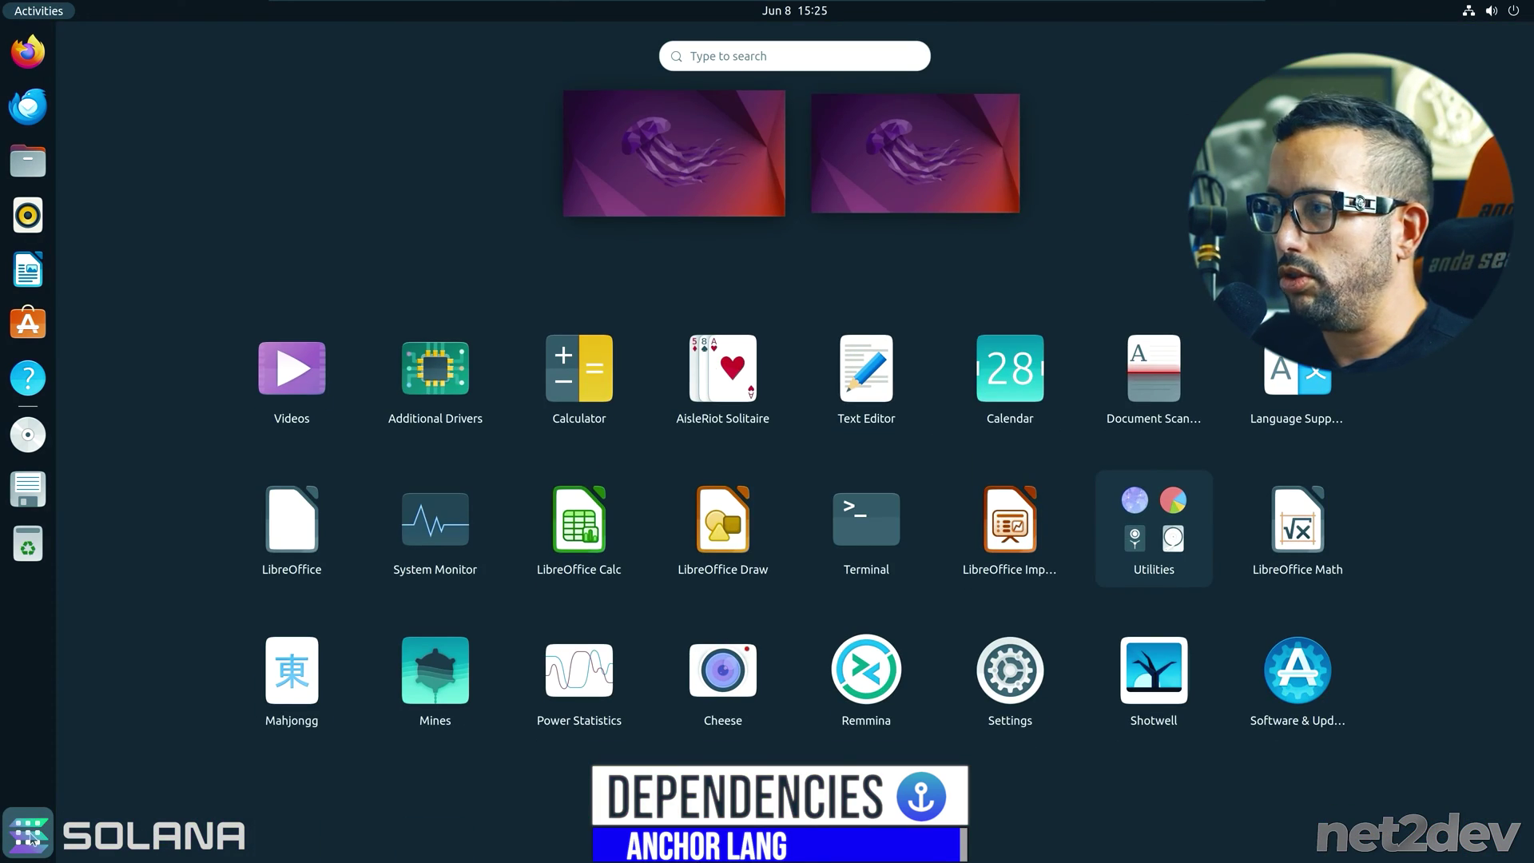
left_click(866, 519)
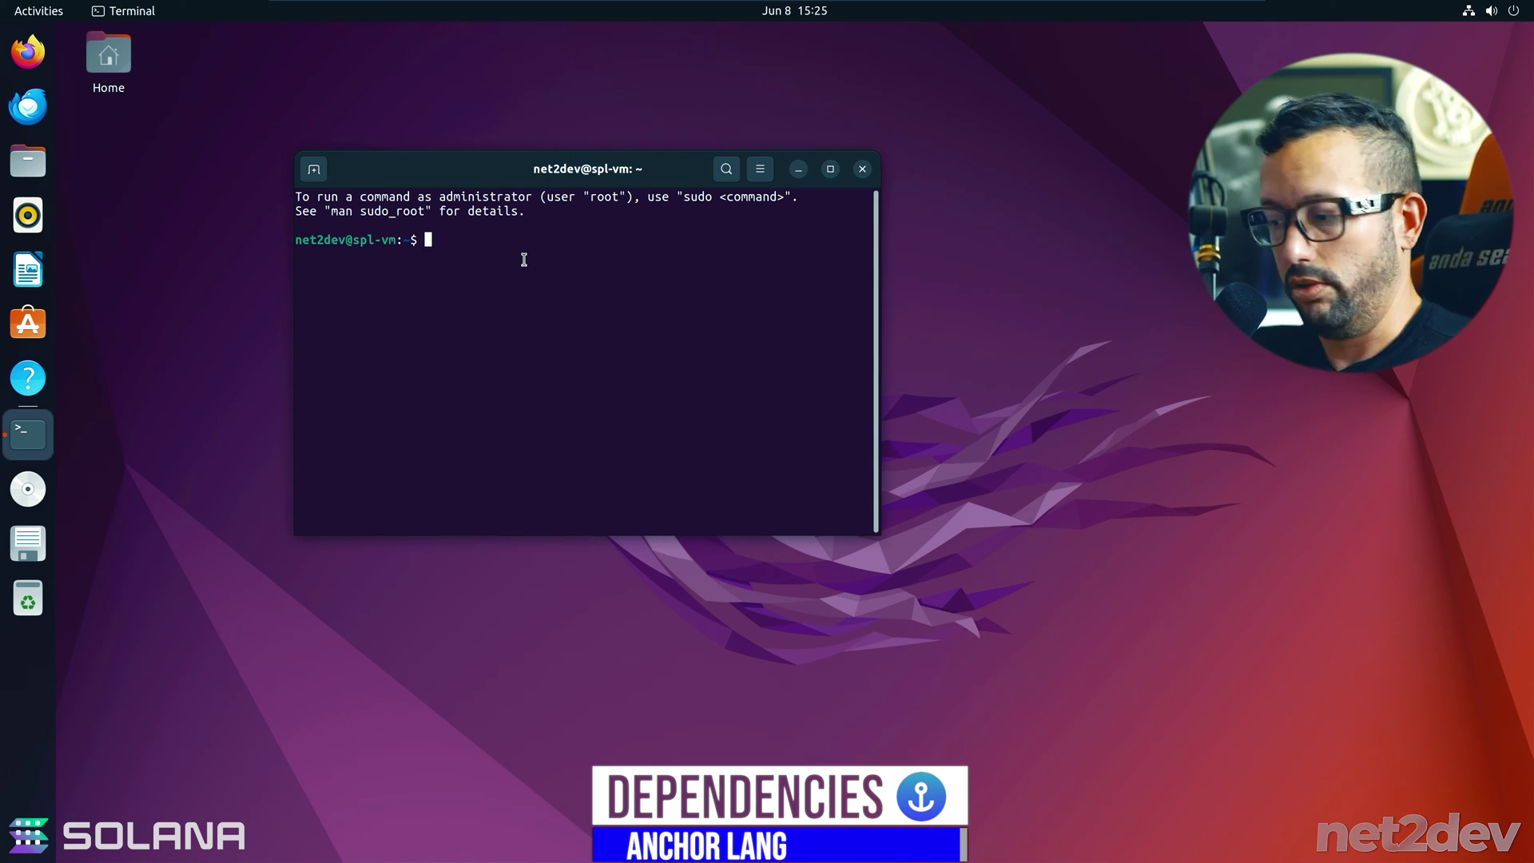
type("sudo su")
key("Return")
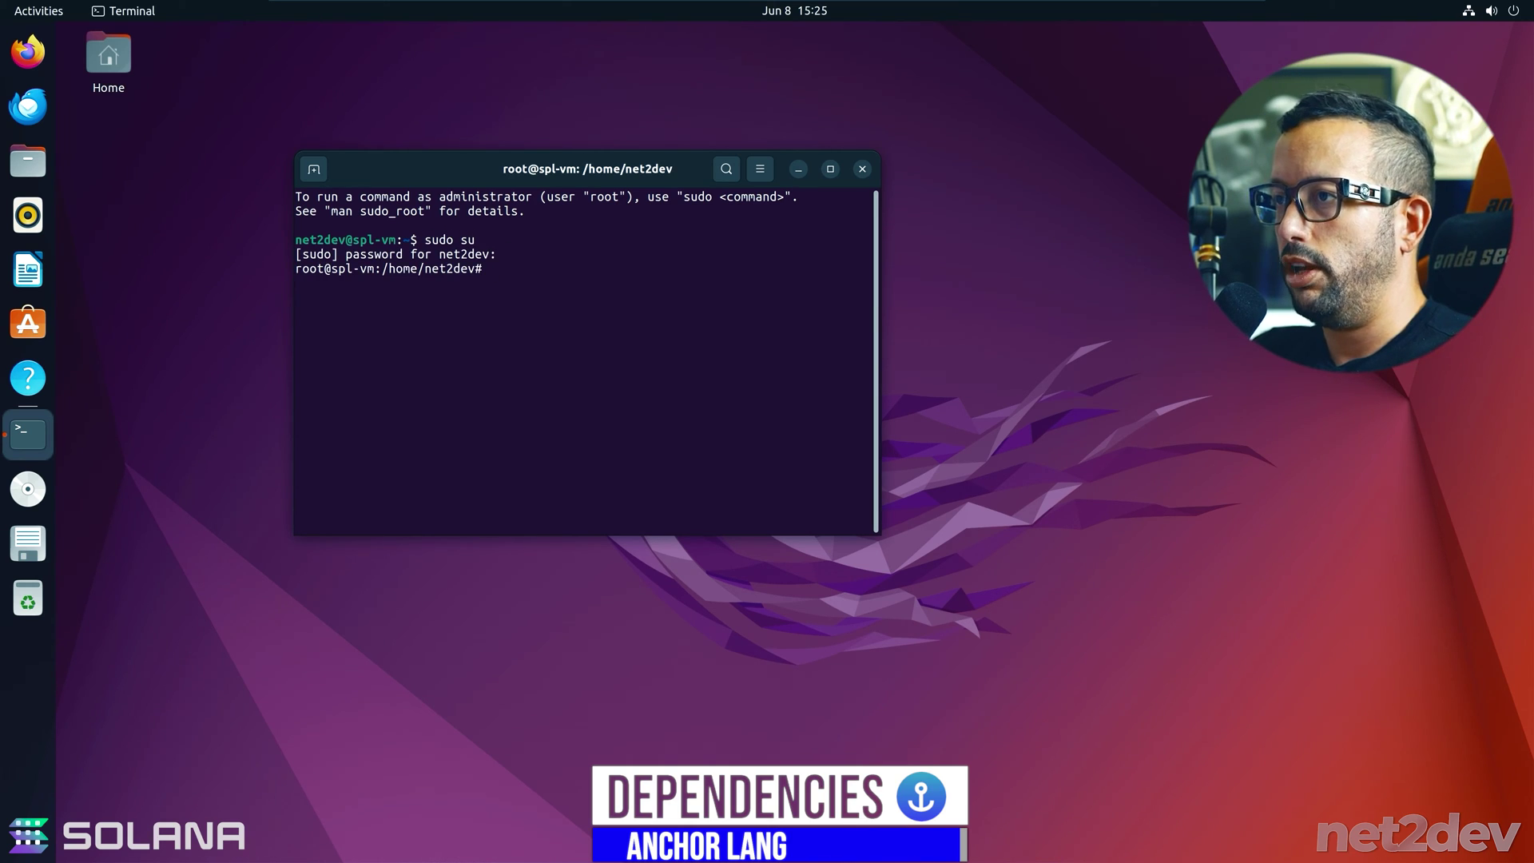
- Clear and zoom the terminal, widen its window, and highlight the README's Step 1 Dependencies
key("ctrl+l")
key("ctrl+plus")
key("ctrl+plus")
left_click_drag(879, 155, 1074, 154)
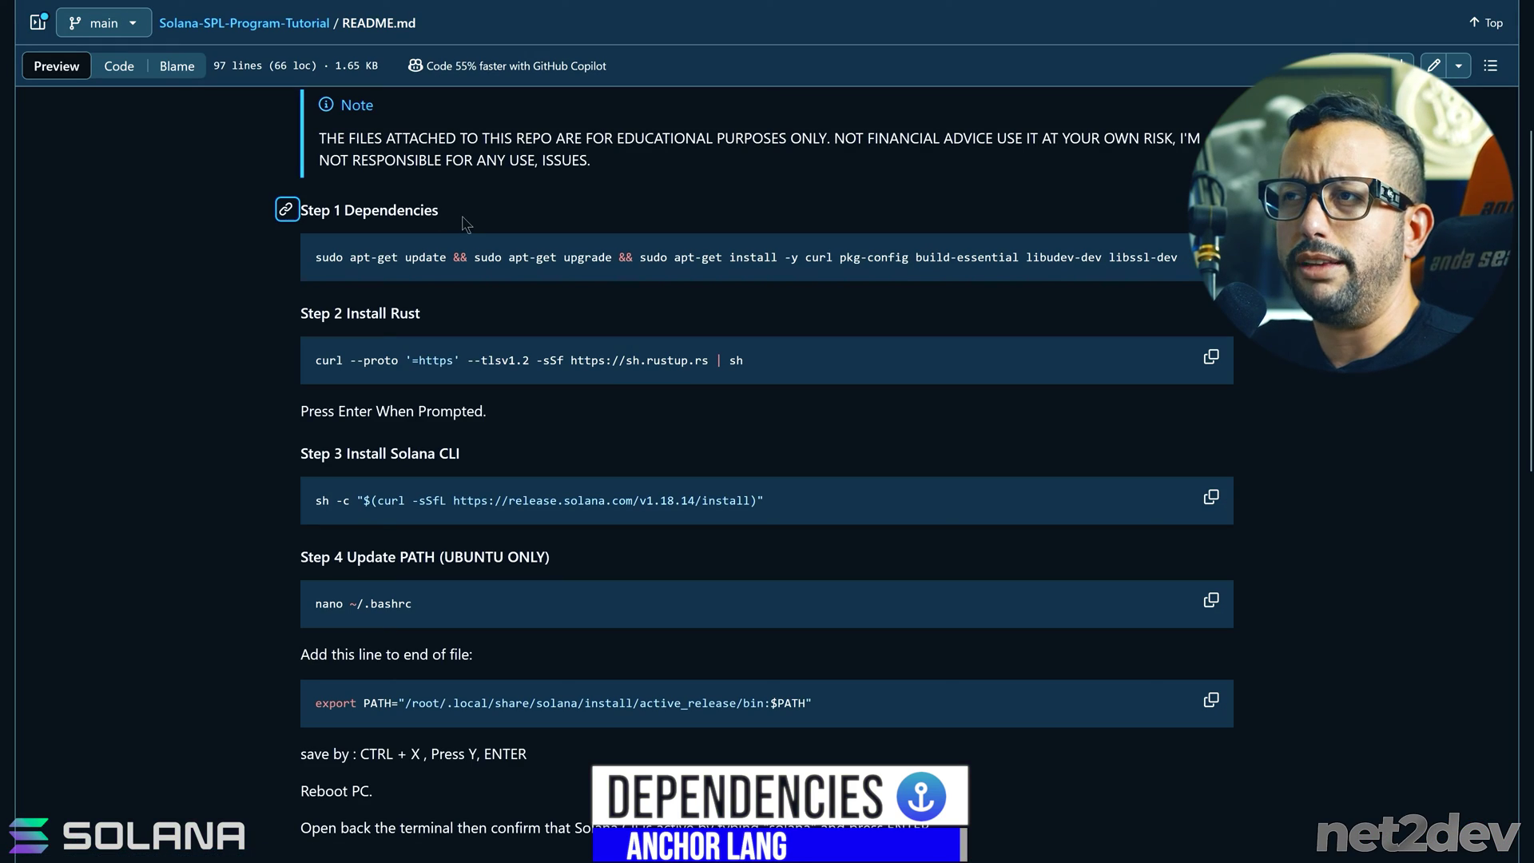
left_click_drag(457, 214, 304, 212)
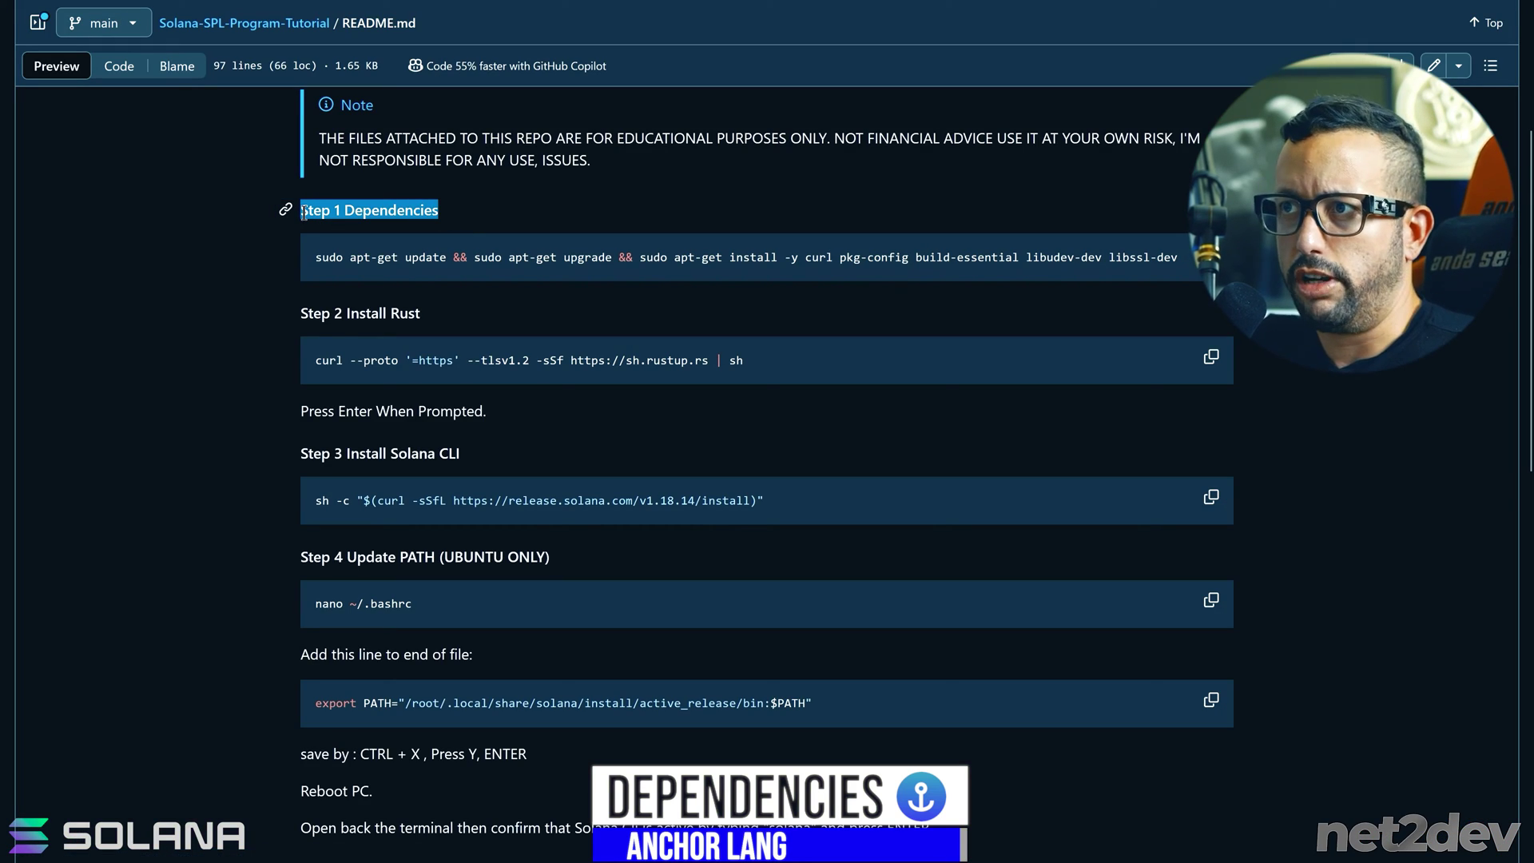
- Run the Step 1 apt-get command to install curl, build-essential and related packages, then clear the terminal
left_click(1211, 255)
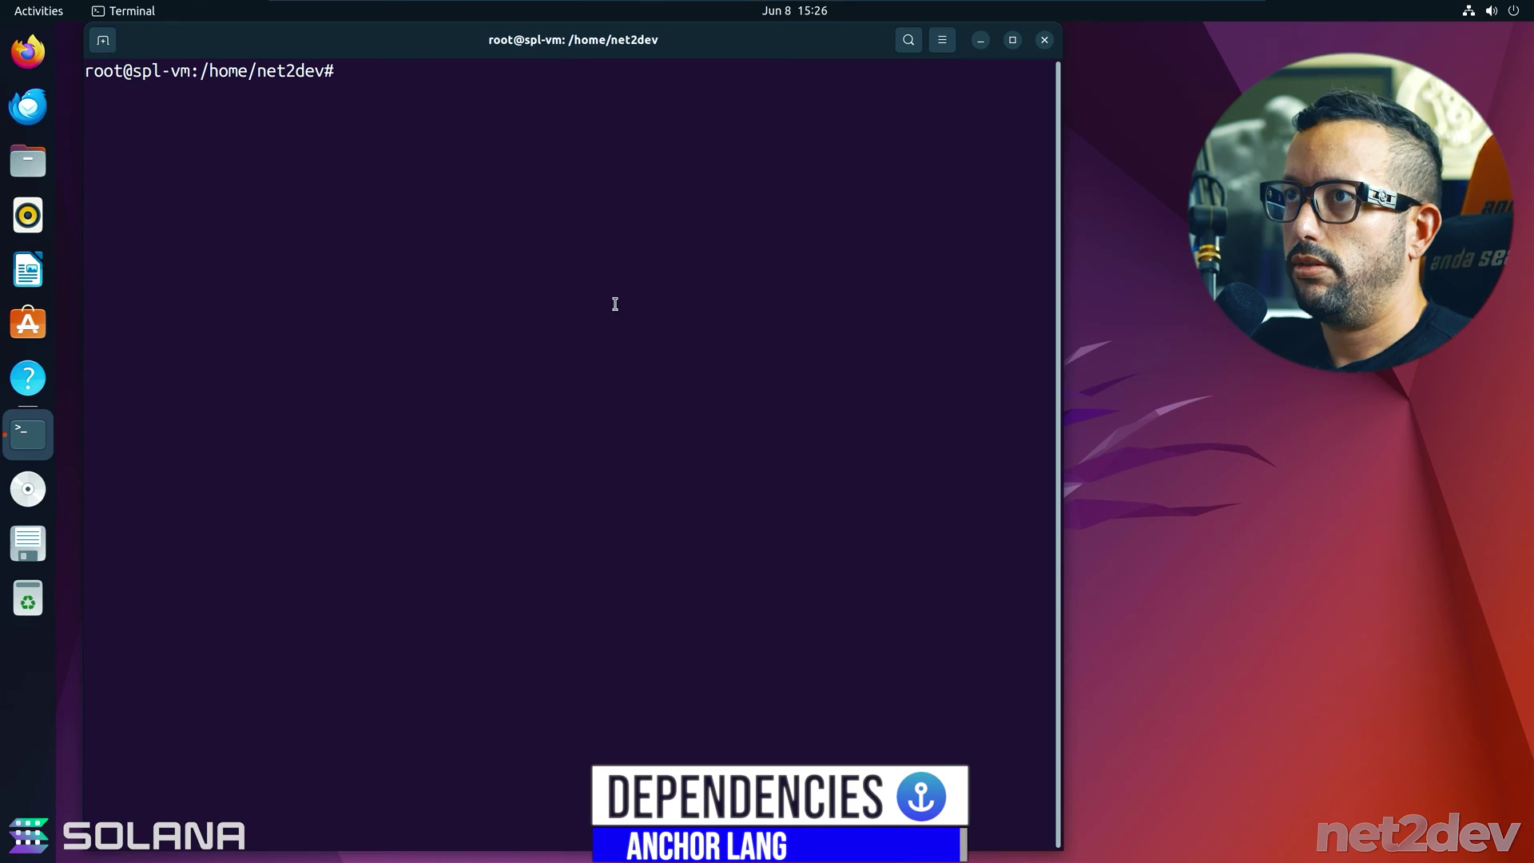
right_click(500, 141)
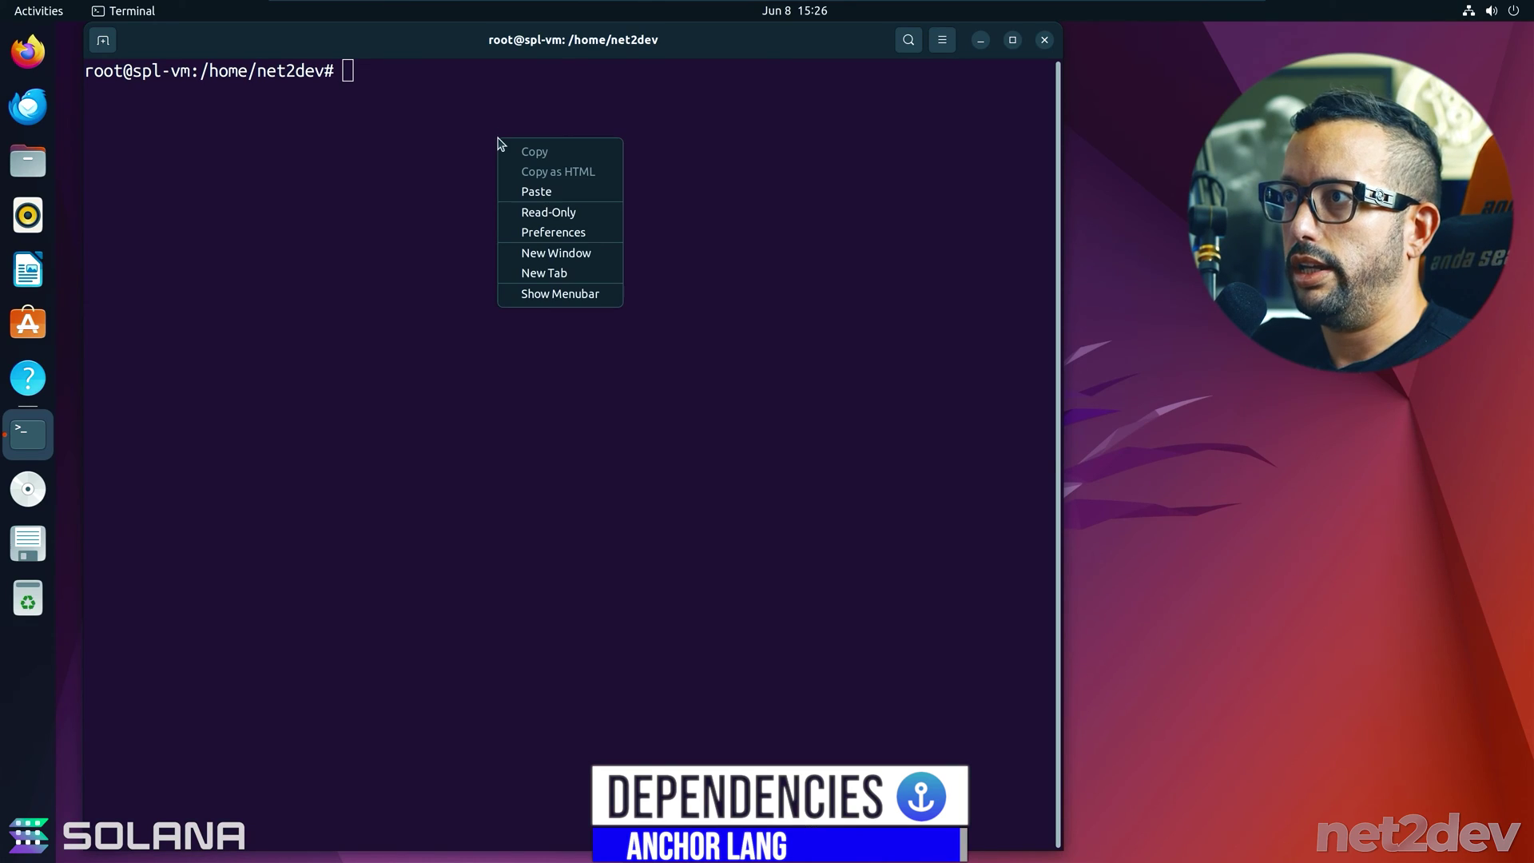
left_click(540, 189)
key("Return")
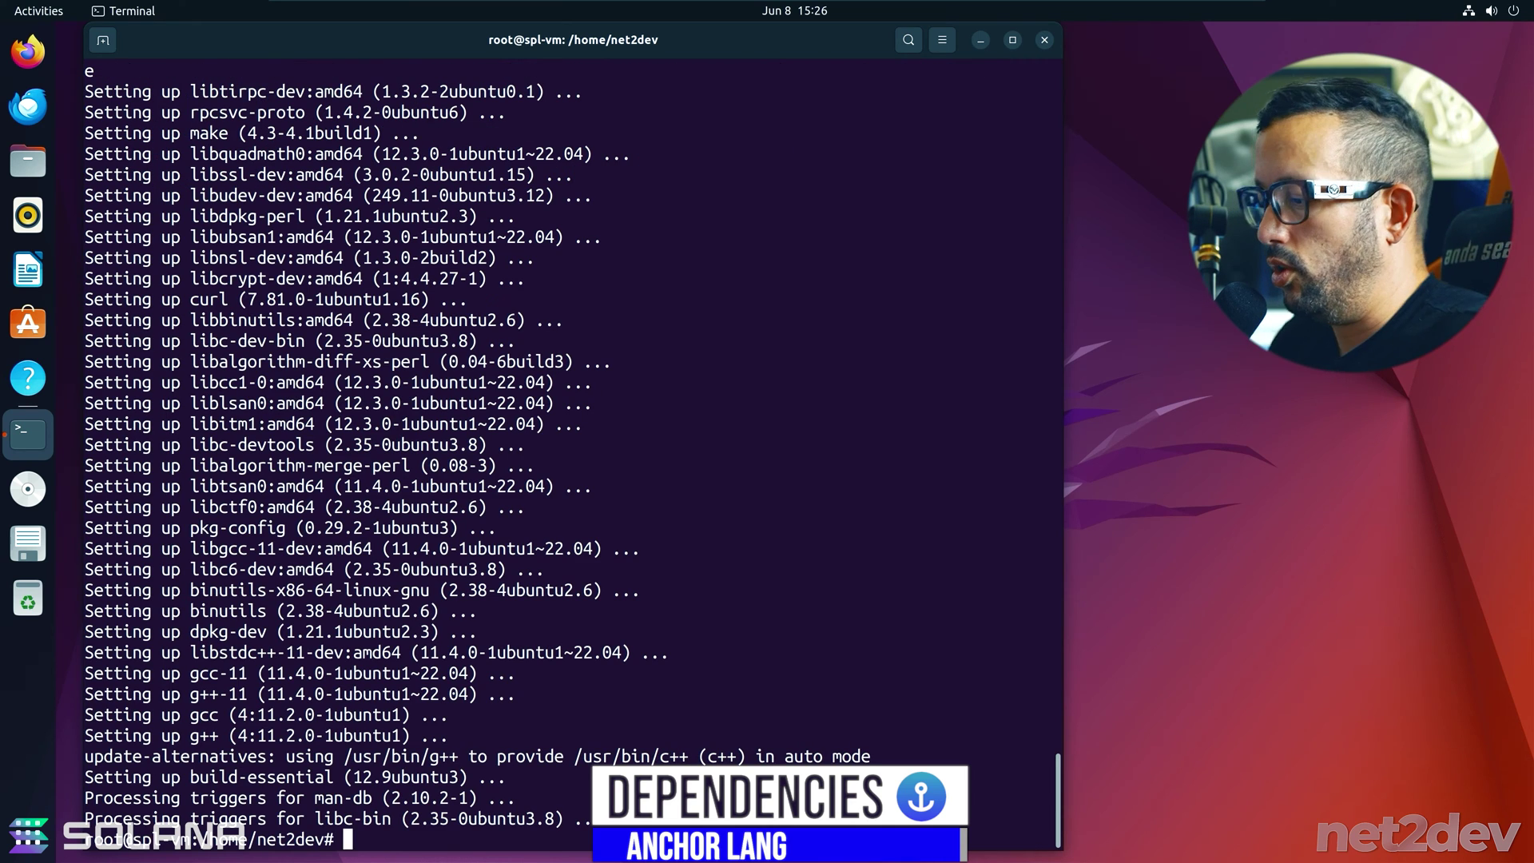
key("ctrl+l")
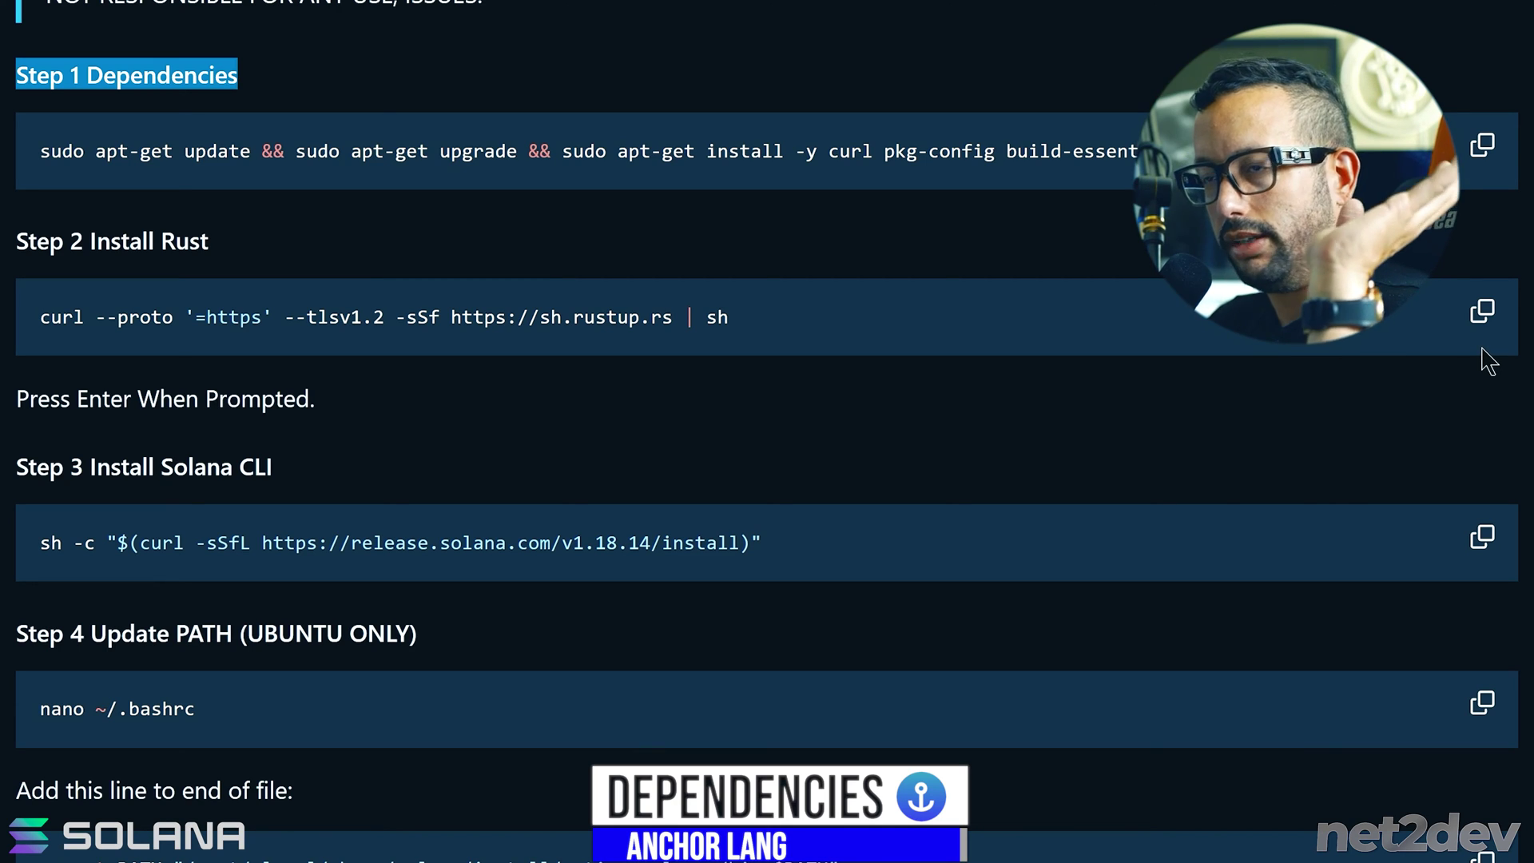
- Run the Step 2 rustup curl command, accepting the default option to install Rust 1.78.0
left_click(1484, 311)
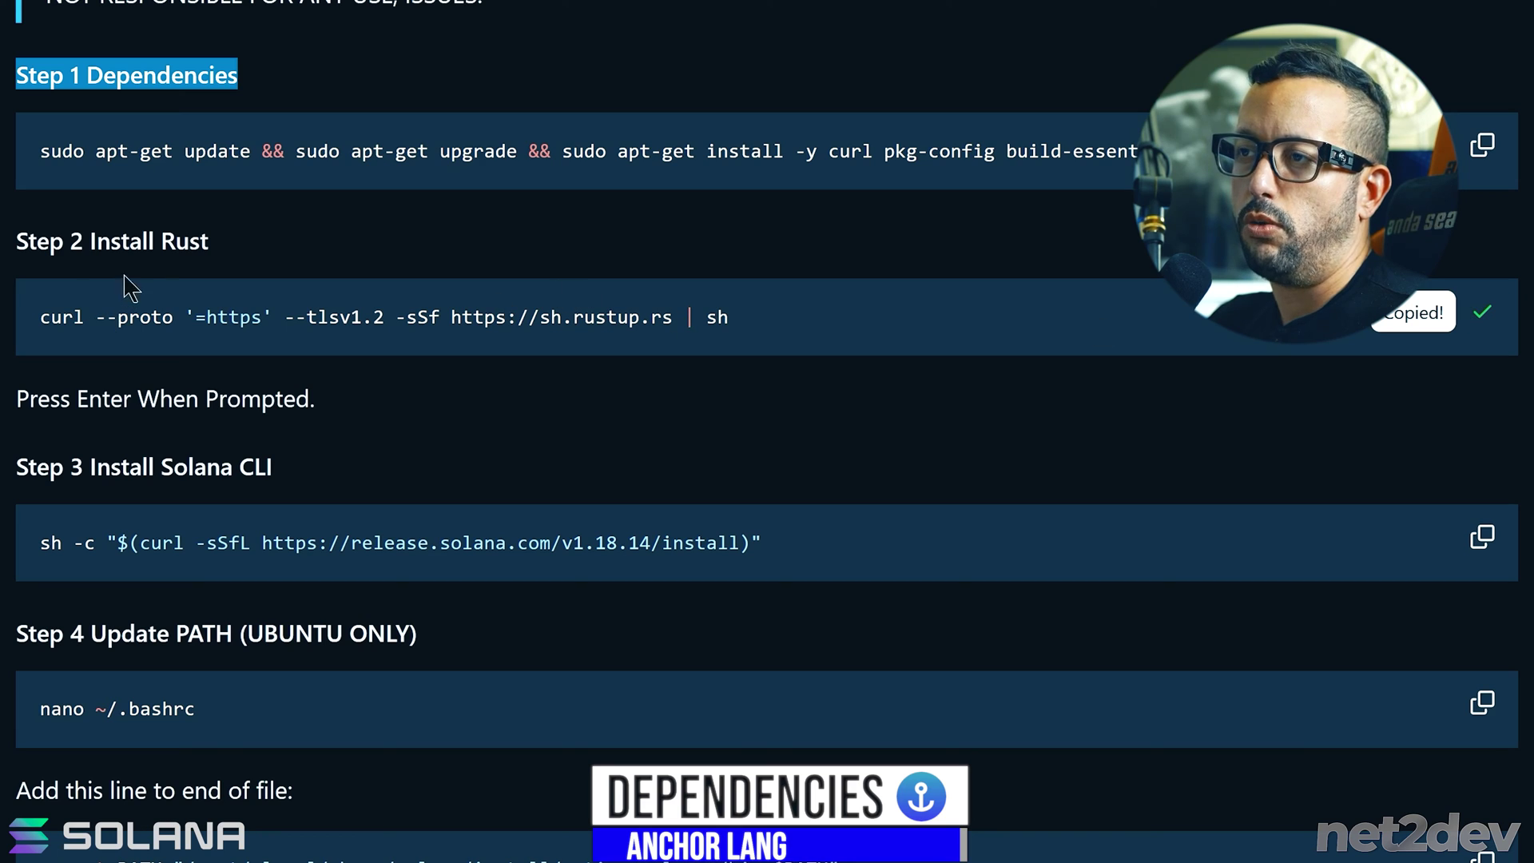
left_click_drag(239, 243, 15, 244)
left_click(1484, 312)
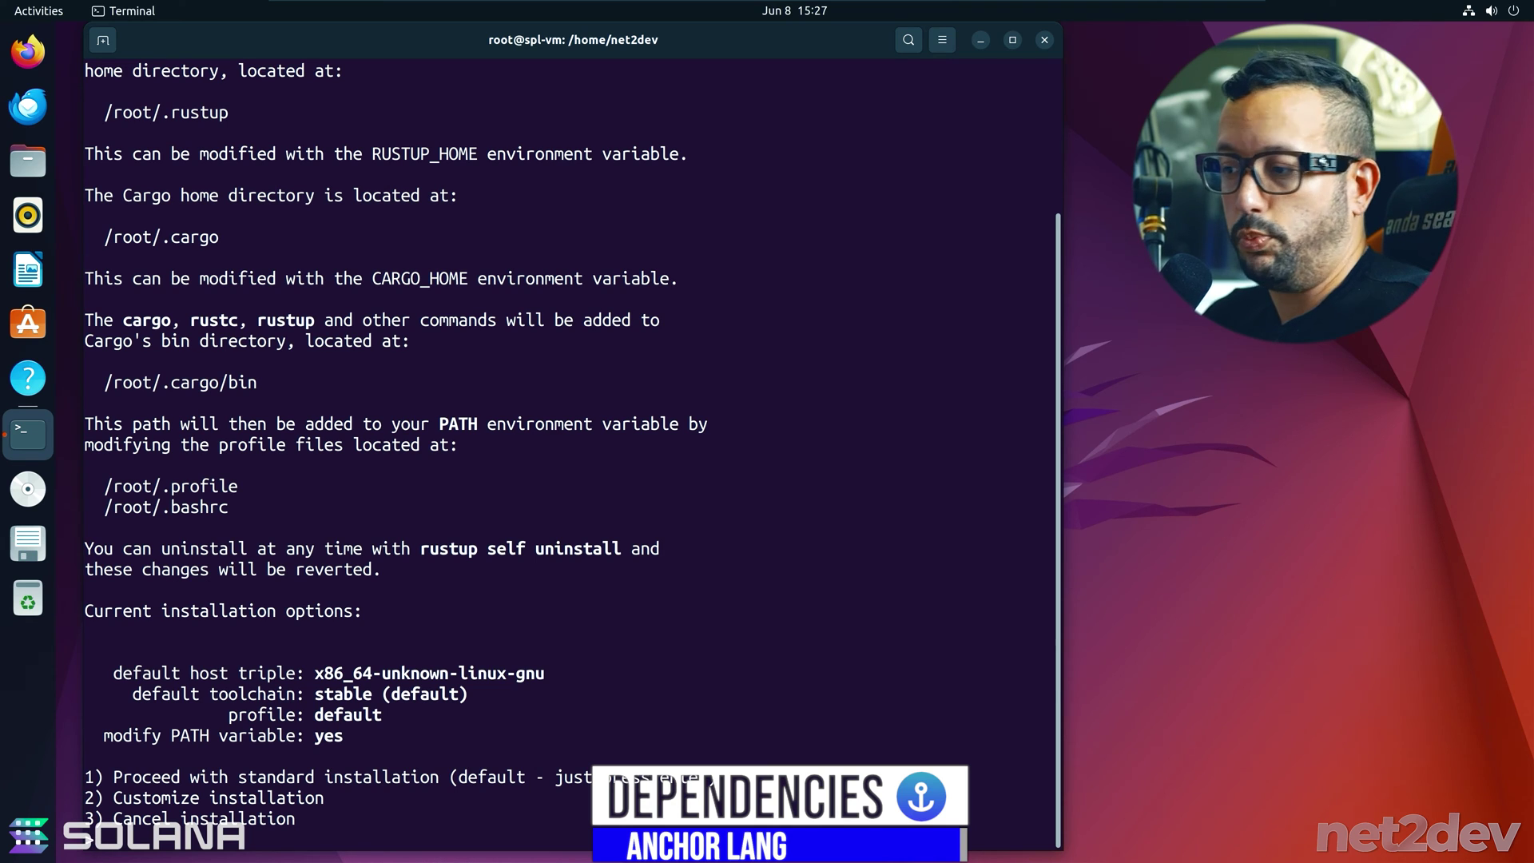
key("Return")
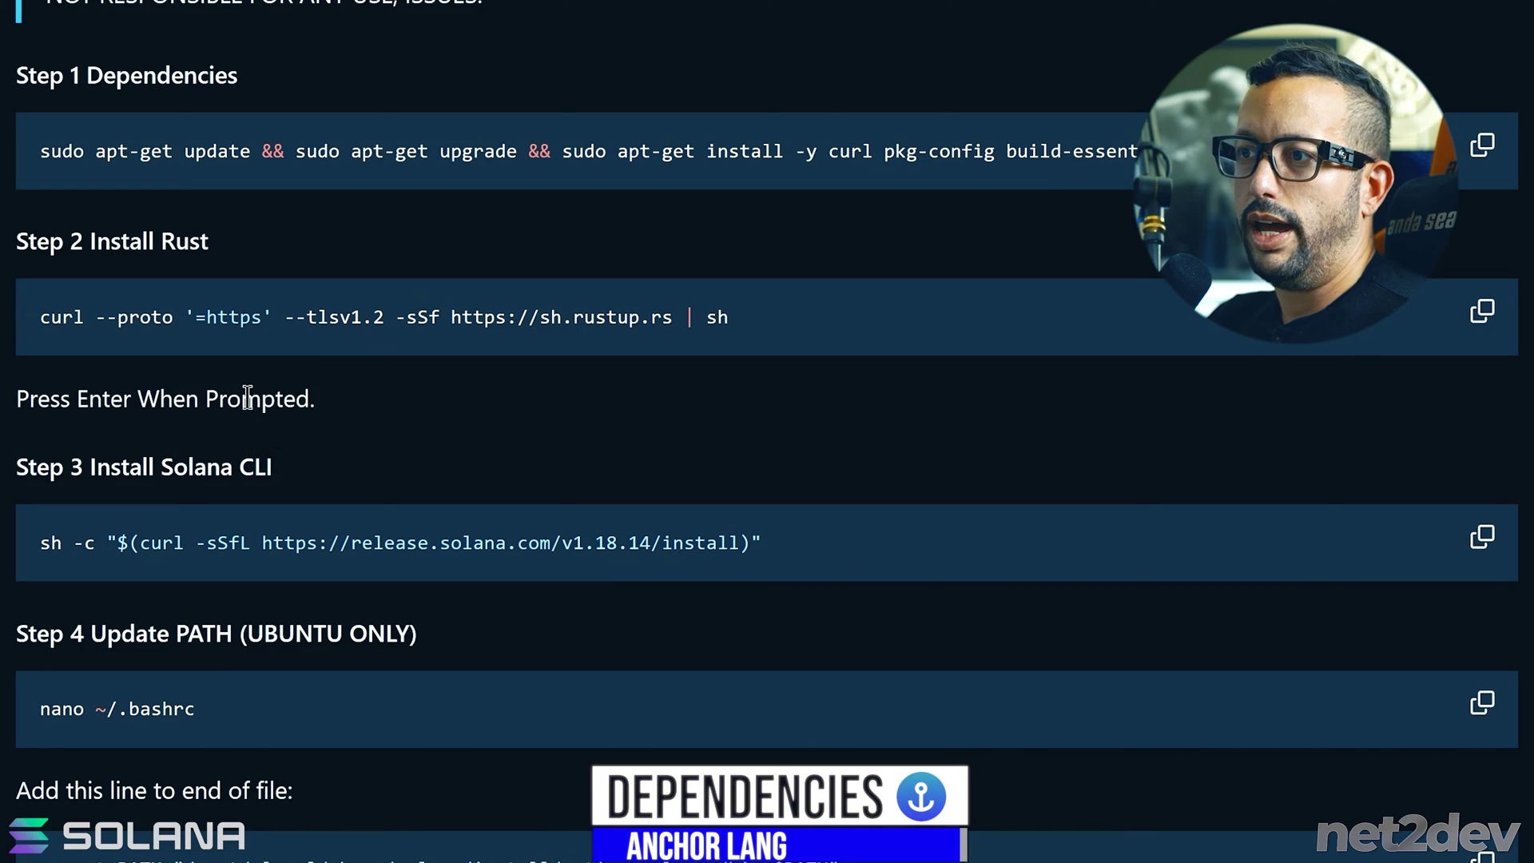
left_click_drag(328, 411, 24, 397)
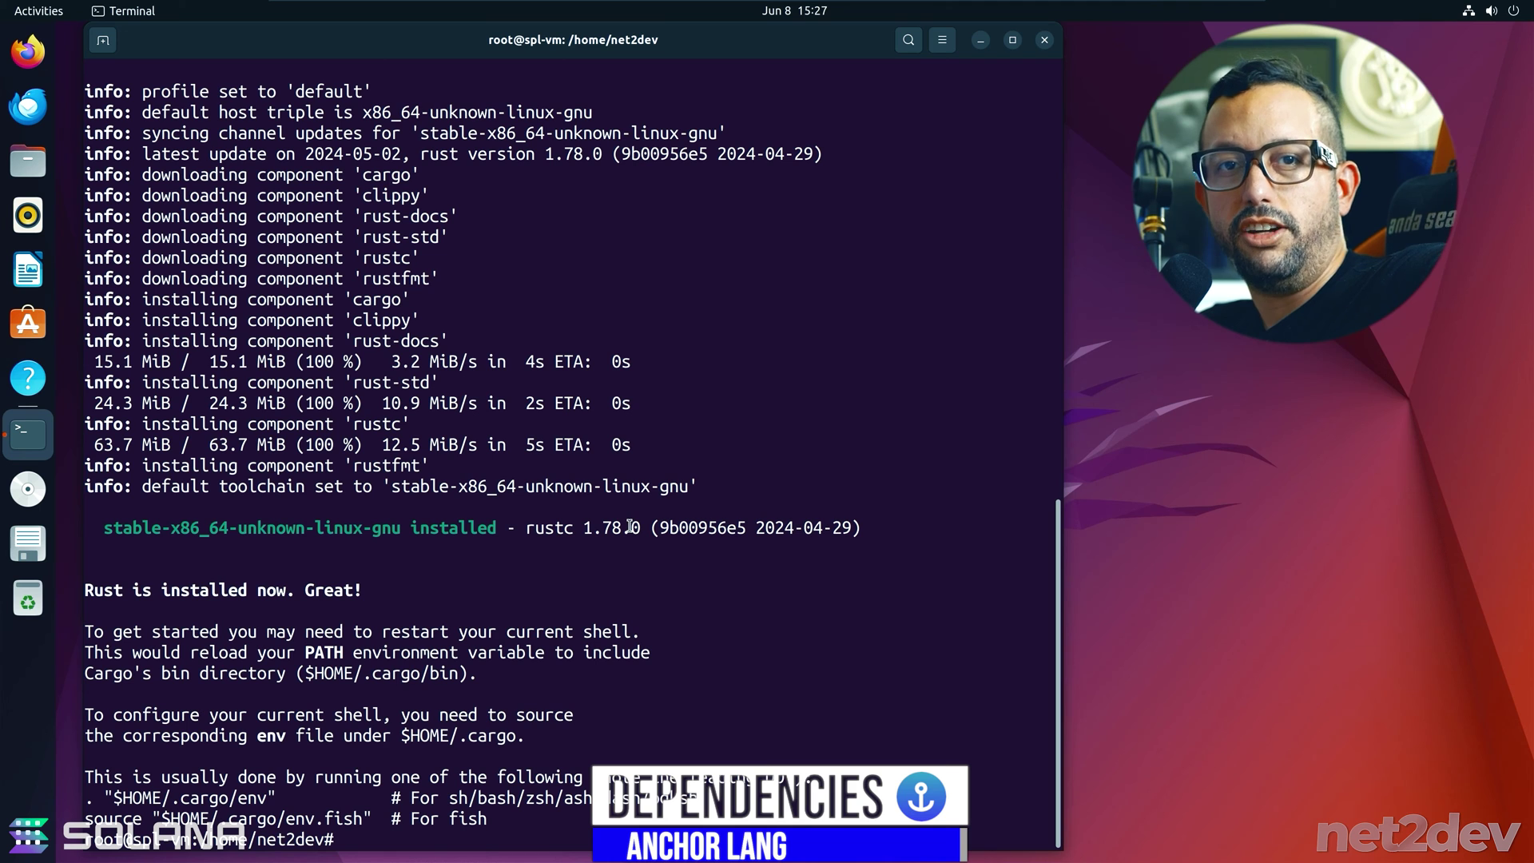
key("ctrl+l")
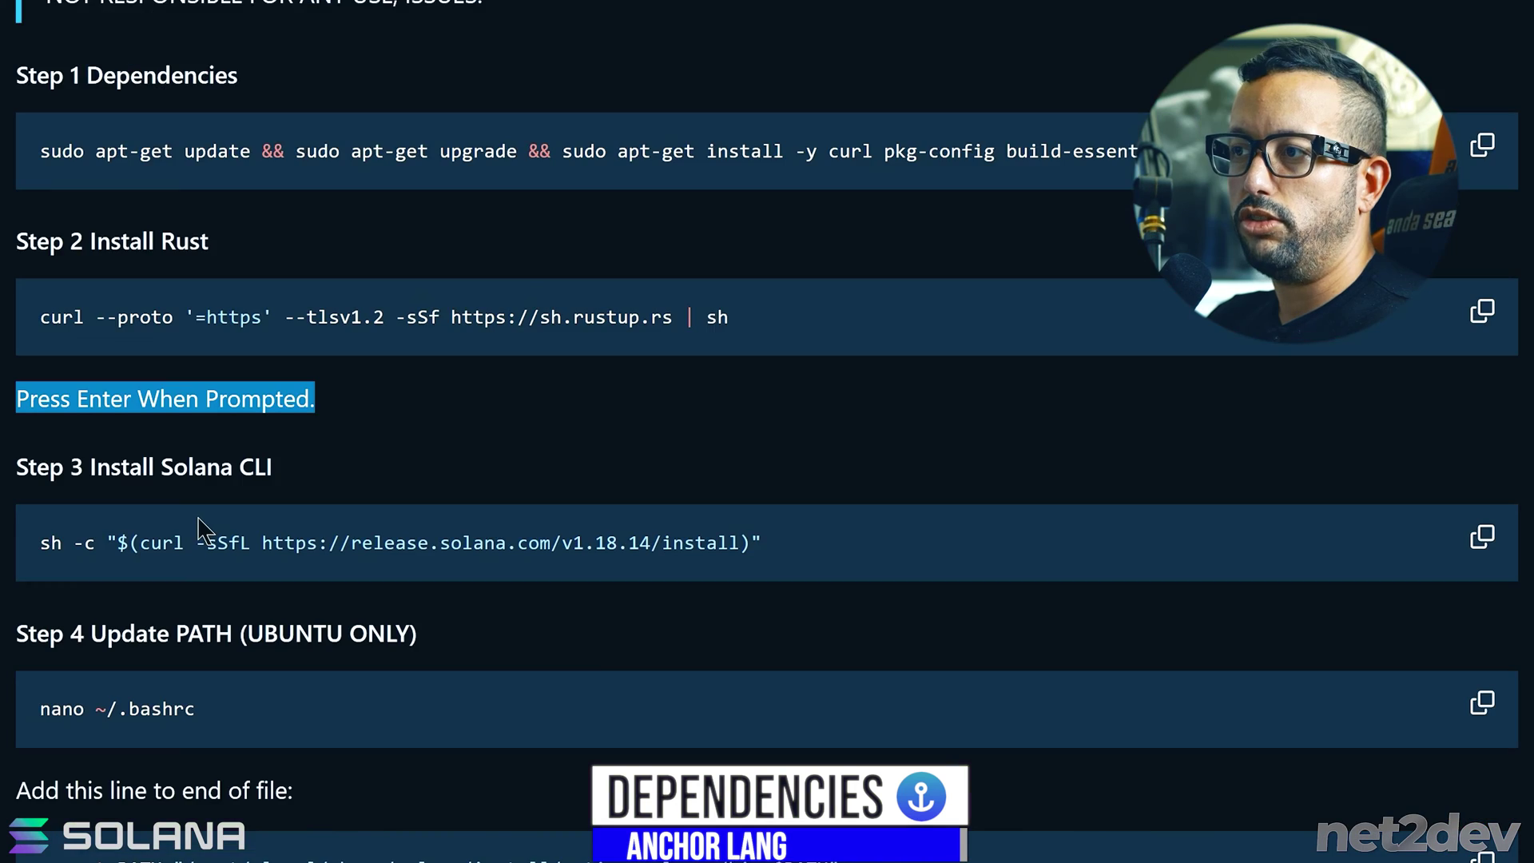
- Run the Step 3 sh -c command to install Solana CLI 1.18.14
scroll(286, 345, "down", 2)
left_click_drag(286, 345, 66, 309)
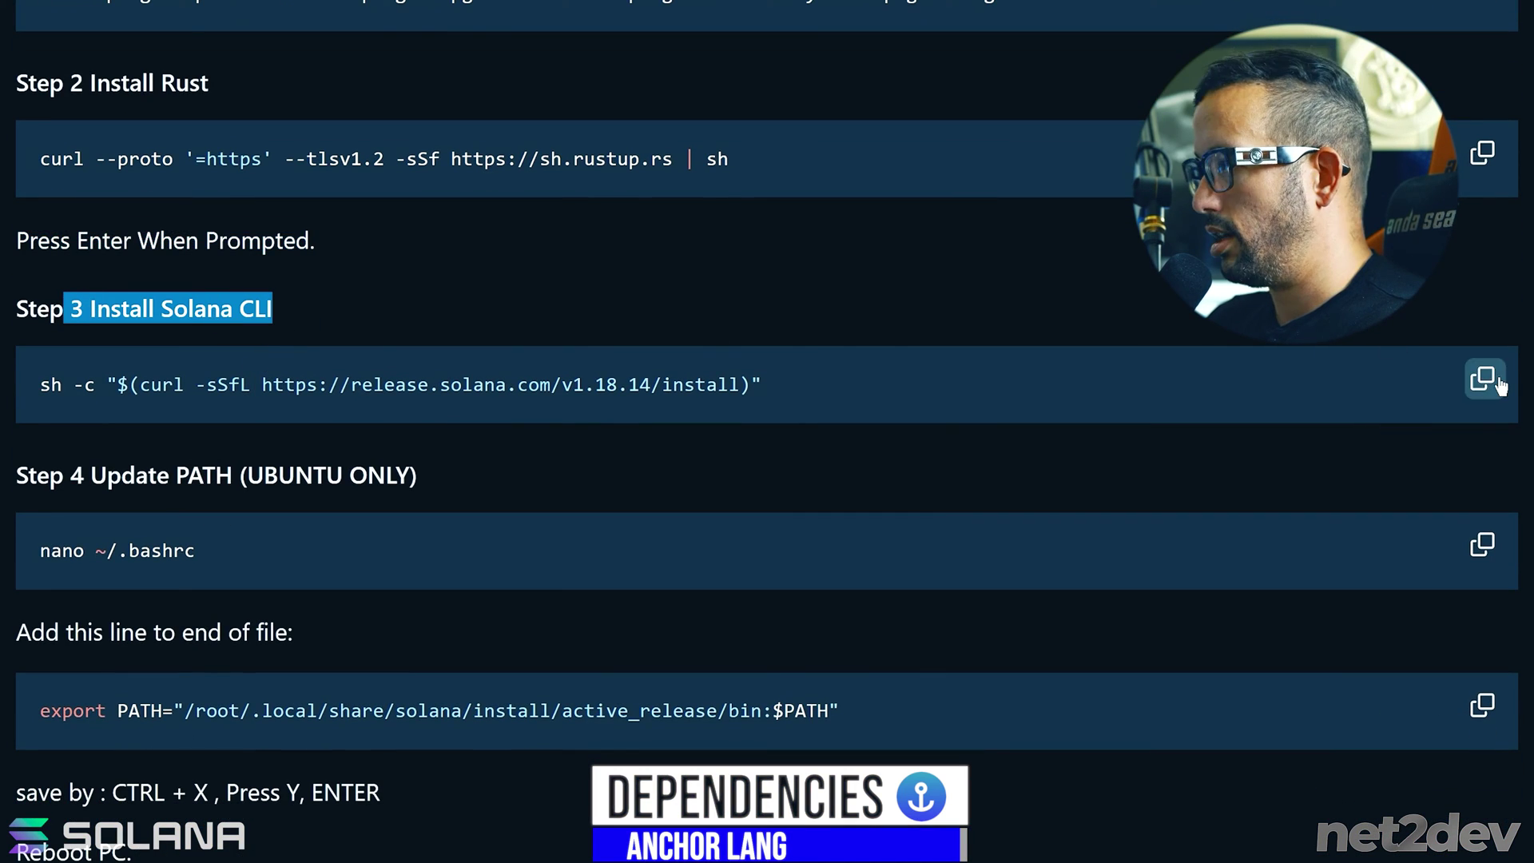
left_click(1482, 379)
right_click(513, 239)
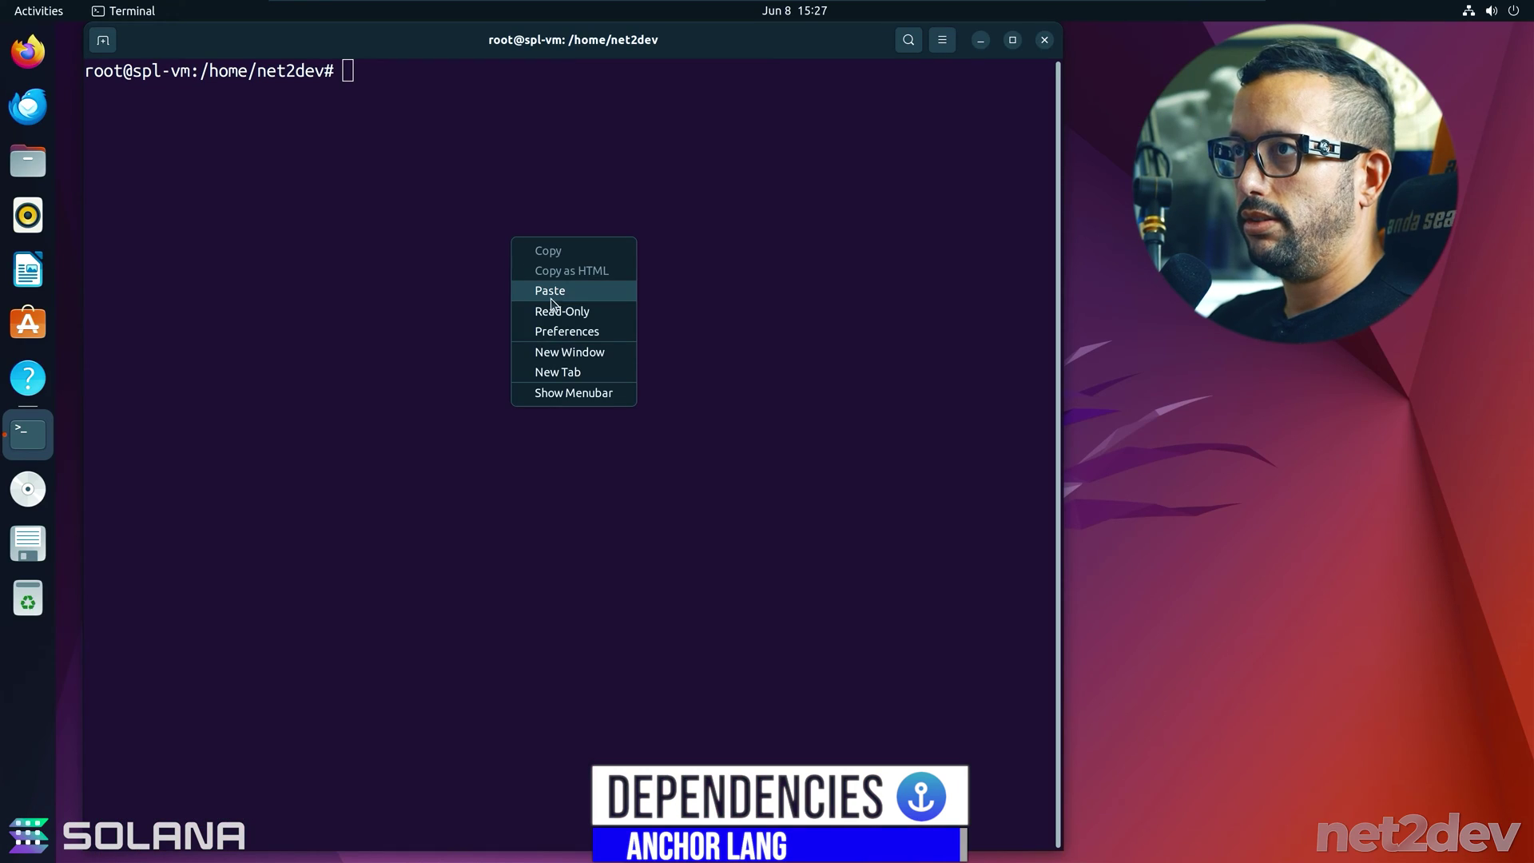
left_click(551, 291)
key("Return")
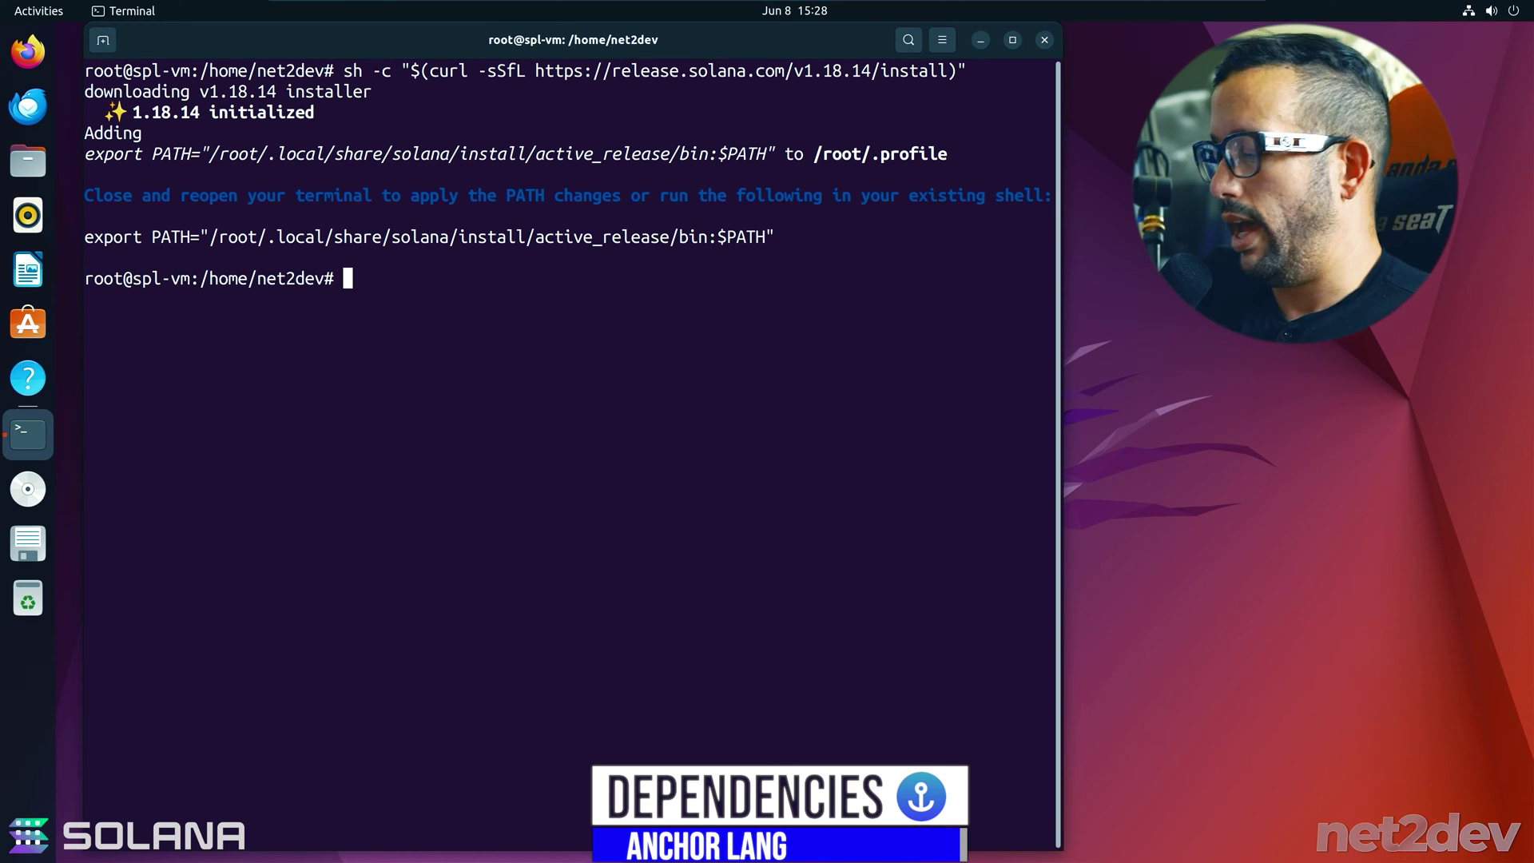
- Copy the export PATH line printed by the Solana installer
left_click_drag(777, 236, 85, 232)
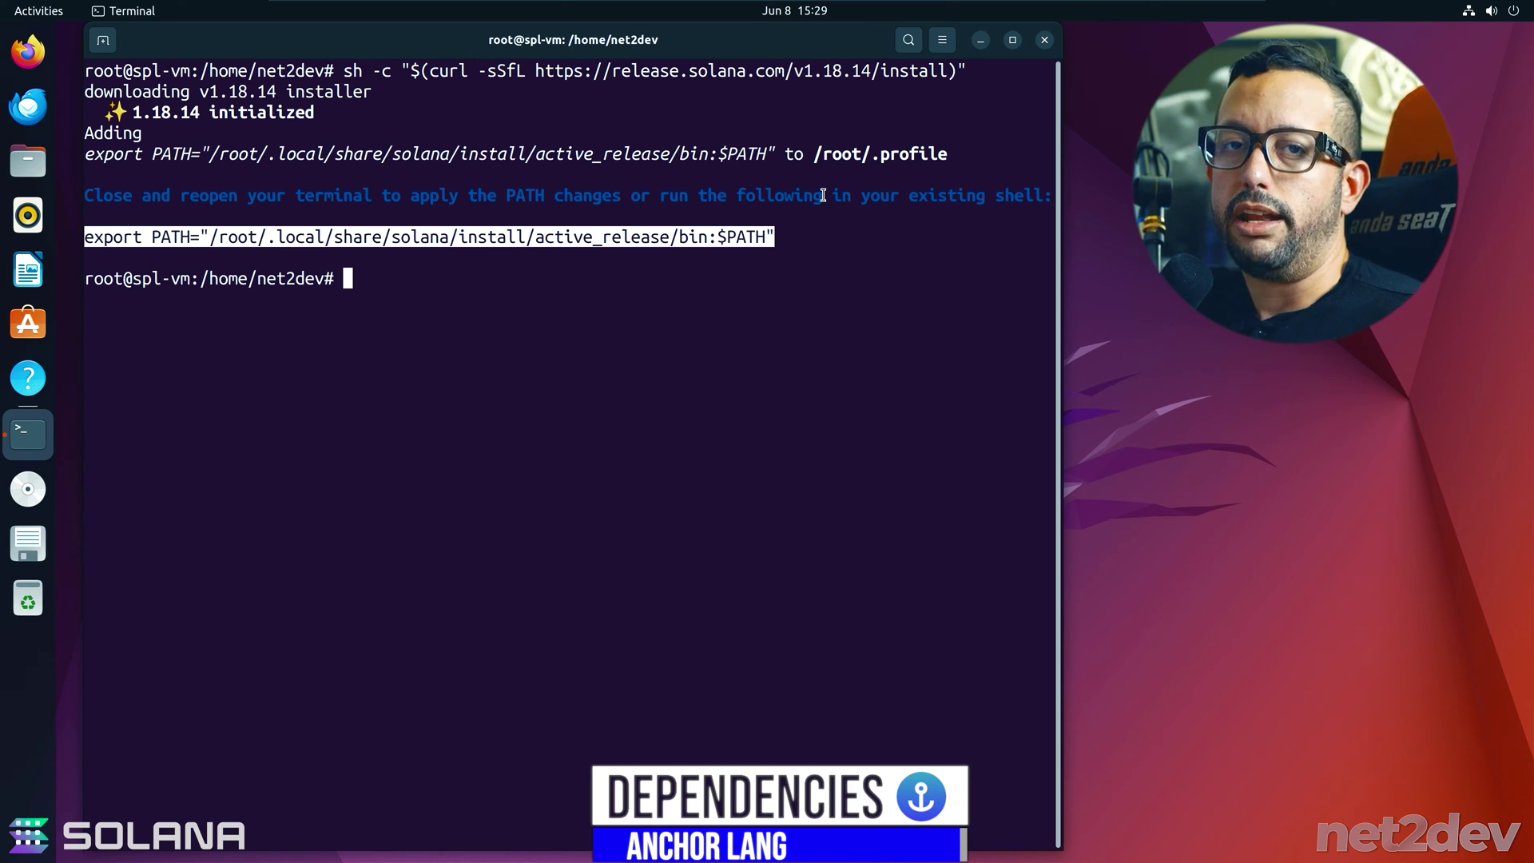
right_click(470, 249)
left_click(497, 247)
left_click(803, 240)
left_click_drag(803, 240, 295, 236)
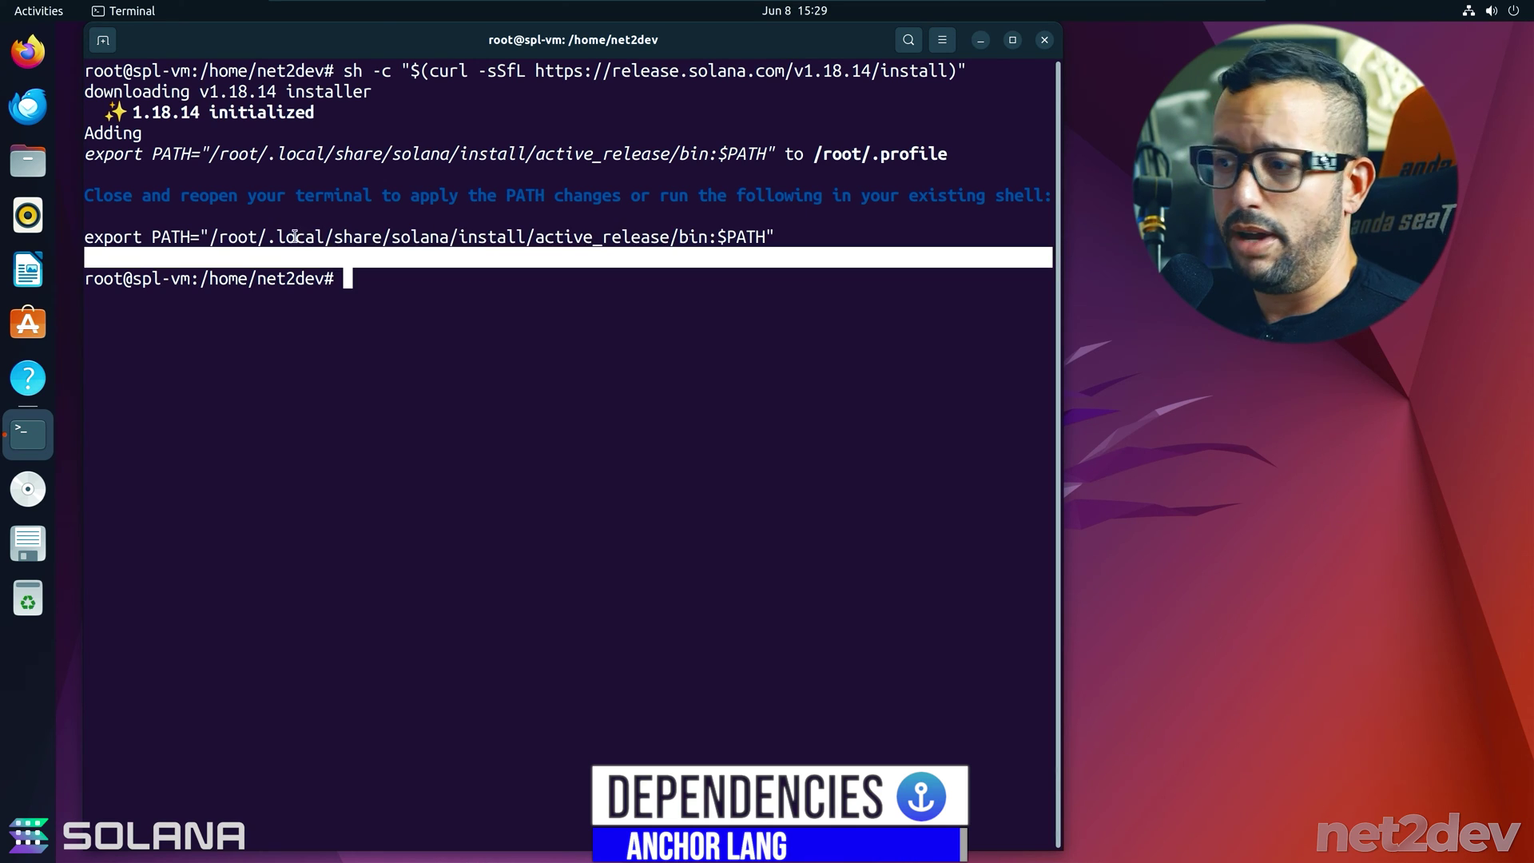
left_click(661, 609)
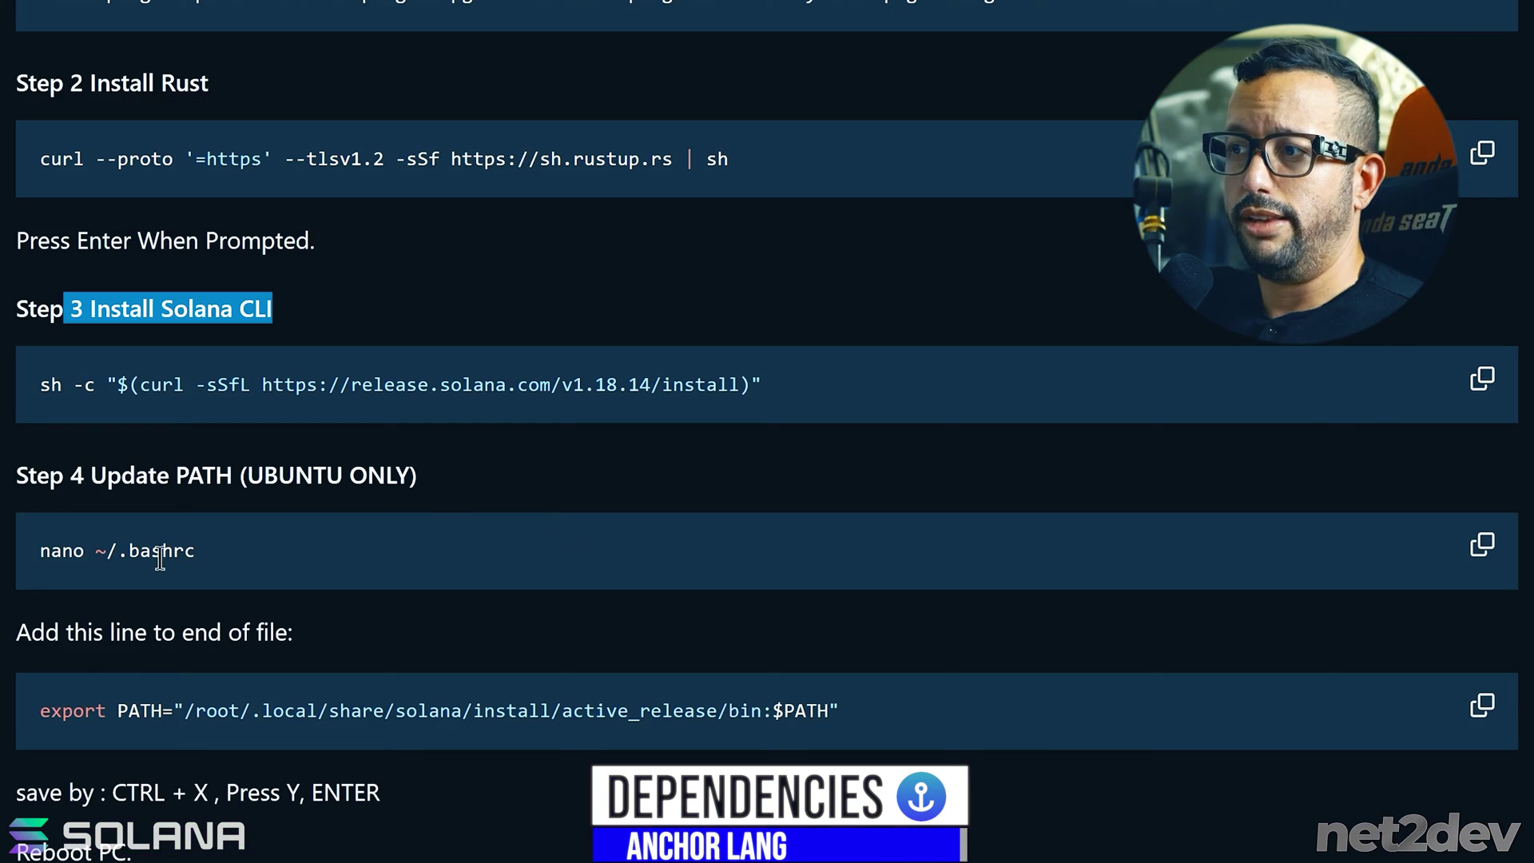
- Copy the Step 4 'nano ~/.bashrc' command from the guide
scroll(303, 368, "down", 4)
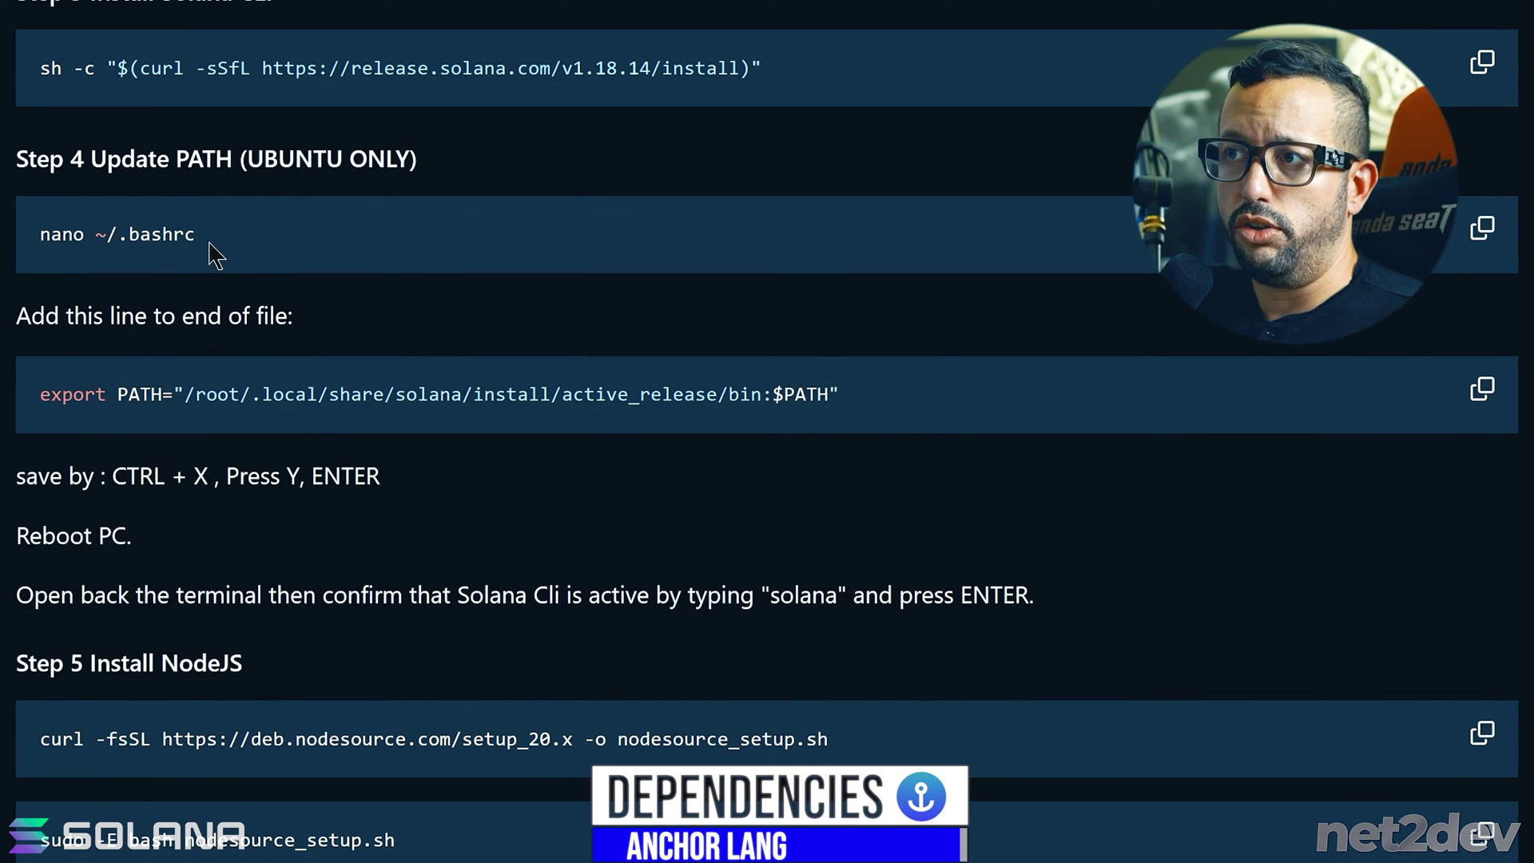
left_click_drag(201, 238, 38, 235)
left_click_drag(178, 158, 417, 158)
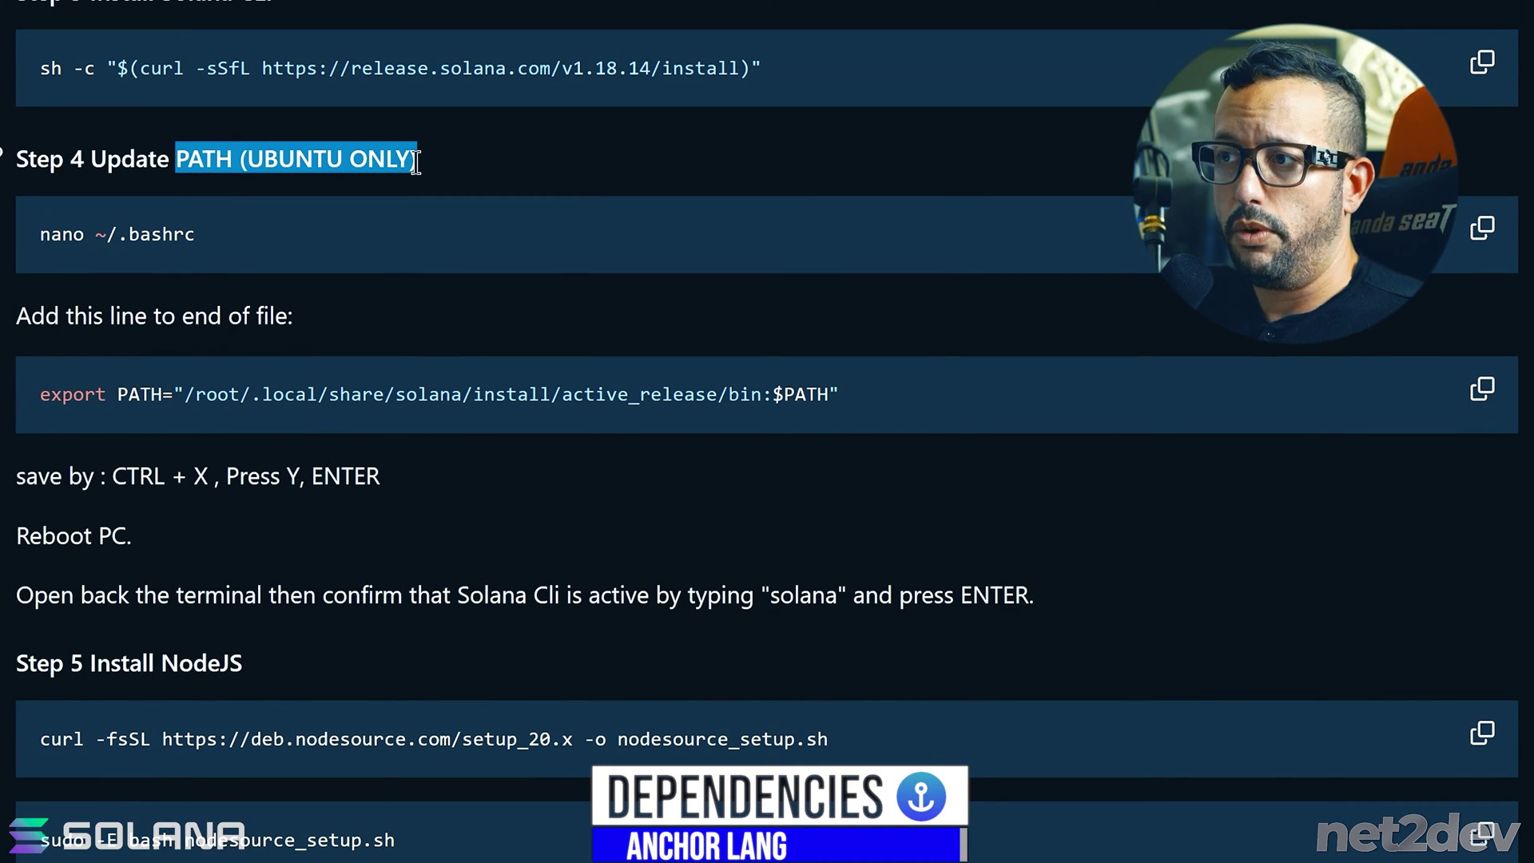
left_click_drag(842, 399, 2, 416)
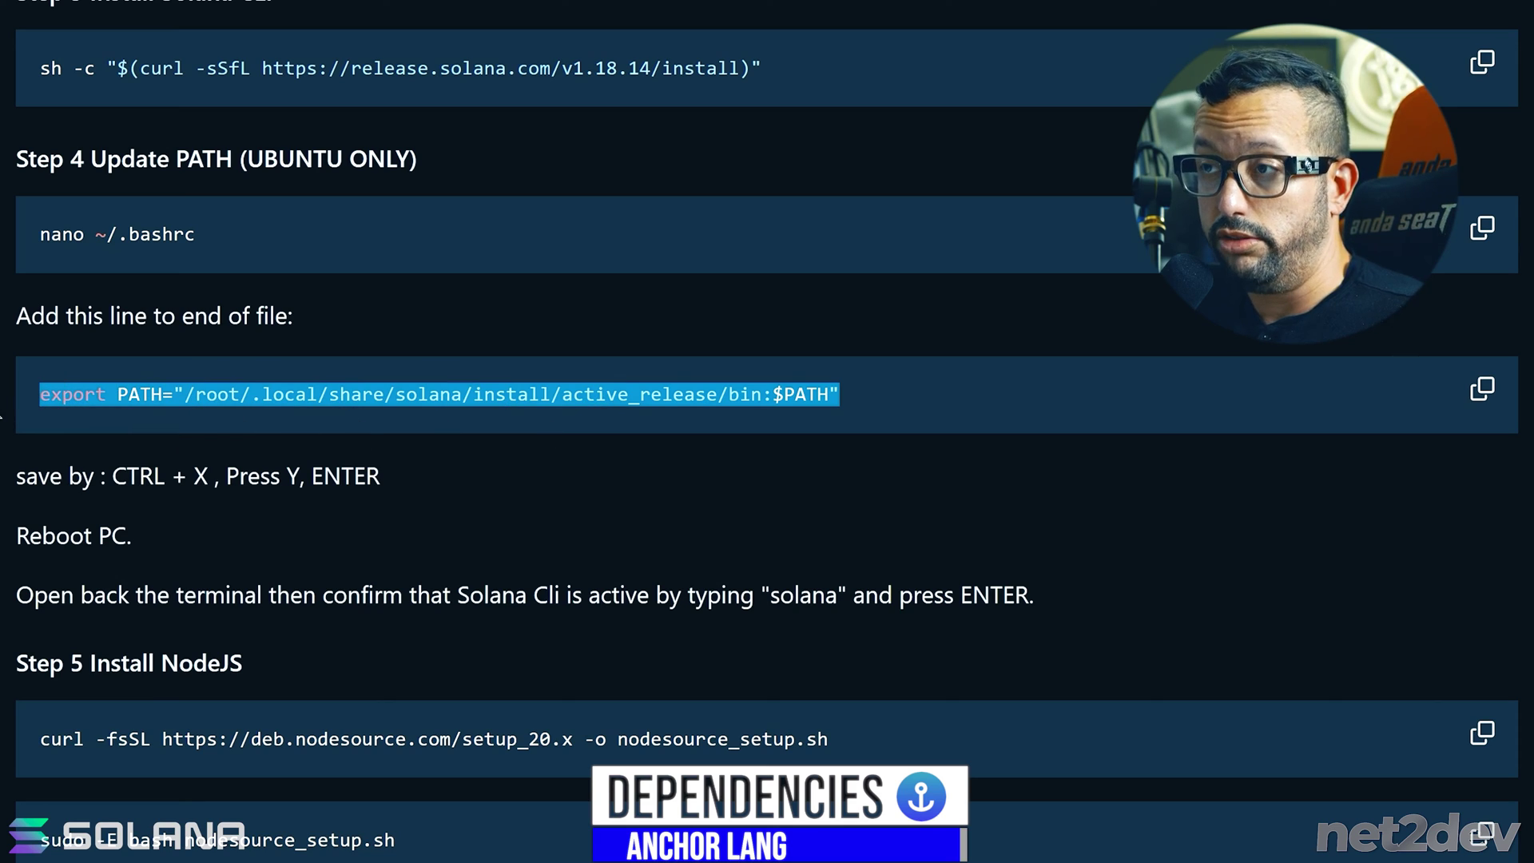
left_click_drag(210, 238, 26, 235)
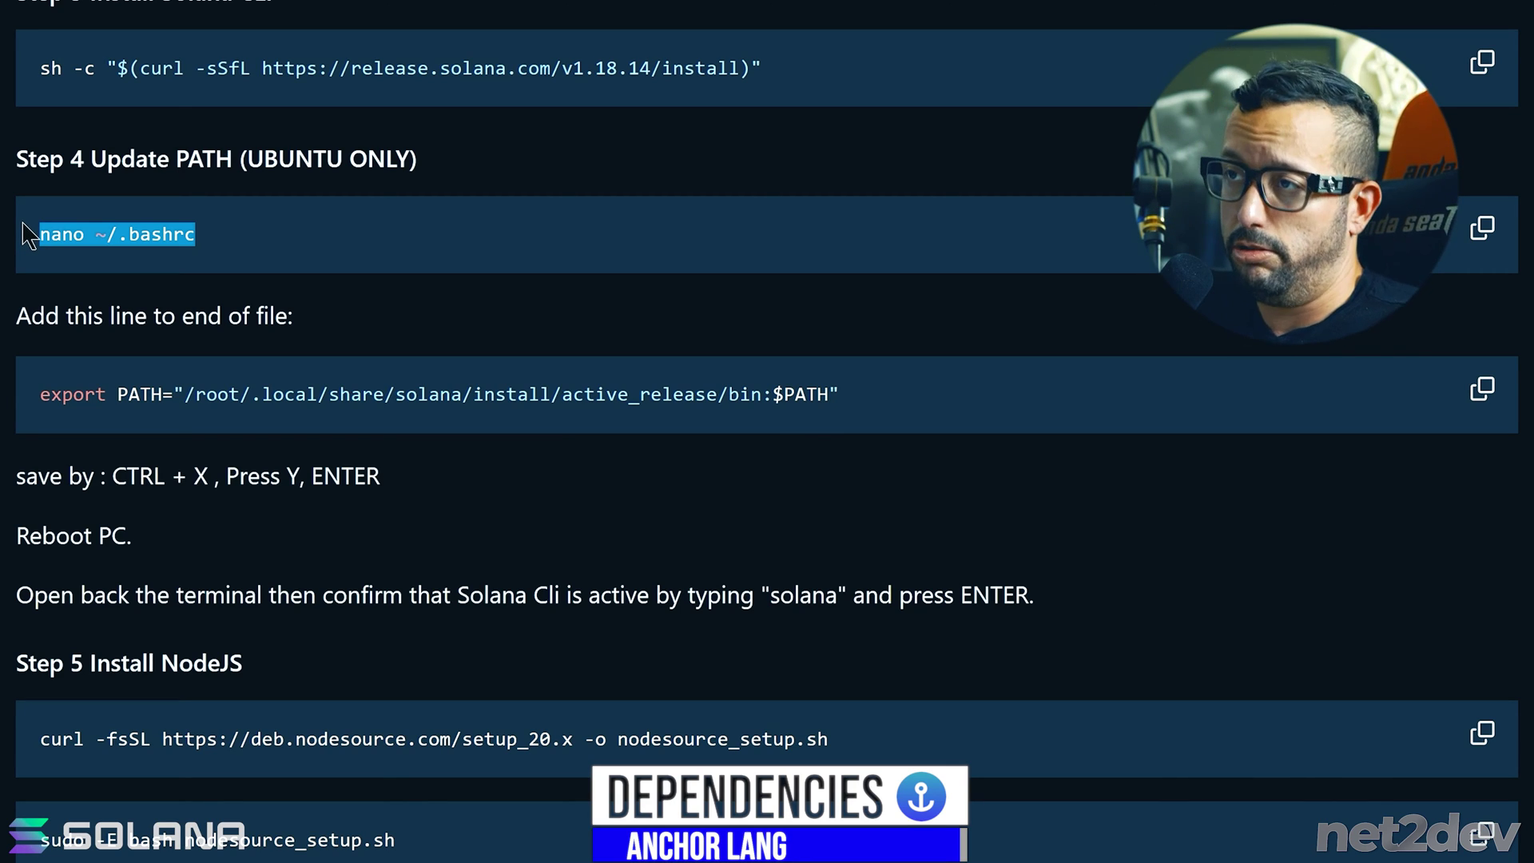
left_click_drag(209, 238, 36, 233)
left_click(1474, 234)
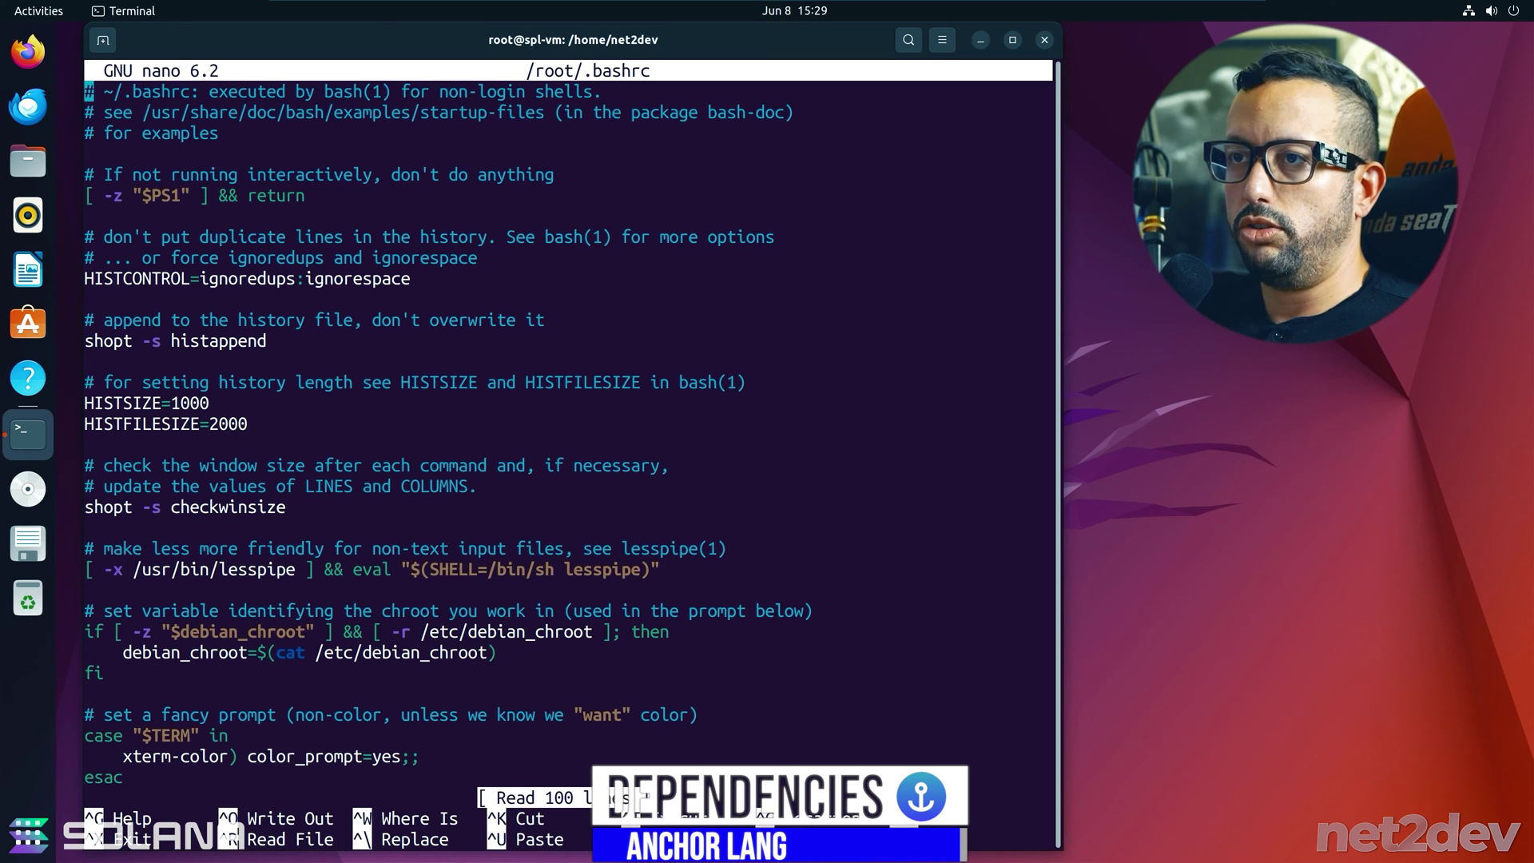
- Append the Solana export PATH line to the end of /root/.bashrc and save it
key("Down")
key("Down")
key("Down")
key("Down")
key("Down")
key("Down")
key("Down")
key("Down")
key("Down")
key("Down")
key("Down")
key("Down")
key("Down")
key("Down")
key("Down")
key("Down")
key("Down")
key("Down")
key("Down")
key("Down")
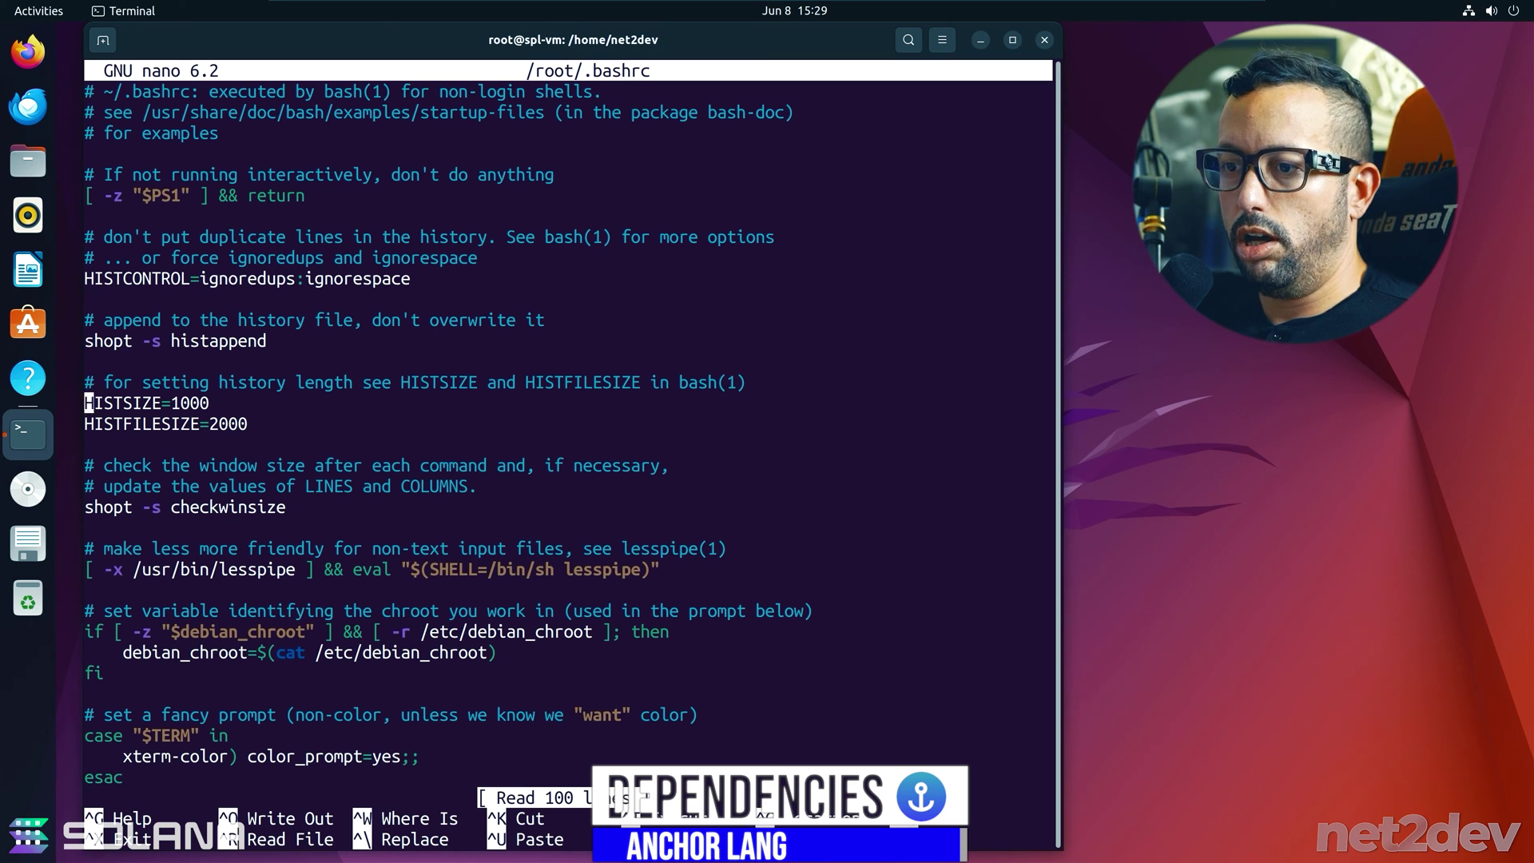
key("Down")
key("Down")
key("Down")
key("Down")
key("Down")
key("Down")
key("Down")
key("Down")
key("Down")
key("Down")
key("Down")
key("Down")
key("Down")
key("Down")
key("Down")
key("Down")
key("Down")
key("Down")
key("Down")
key("Down")
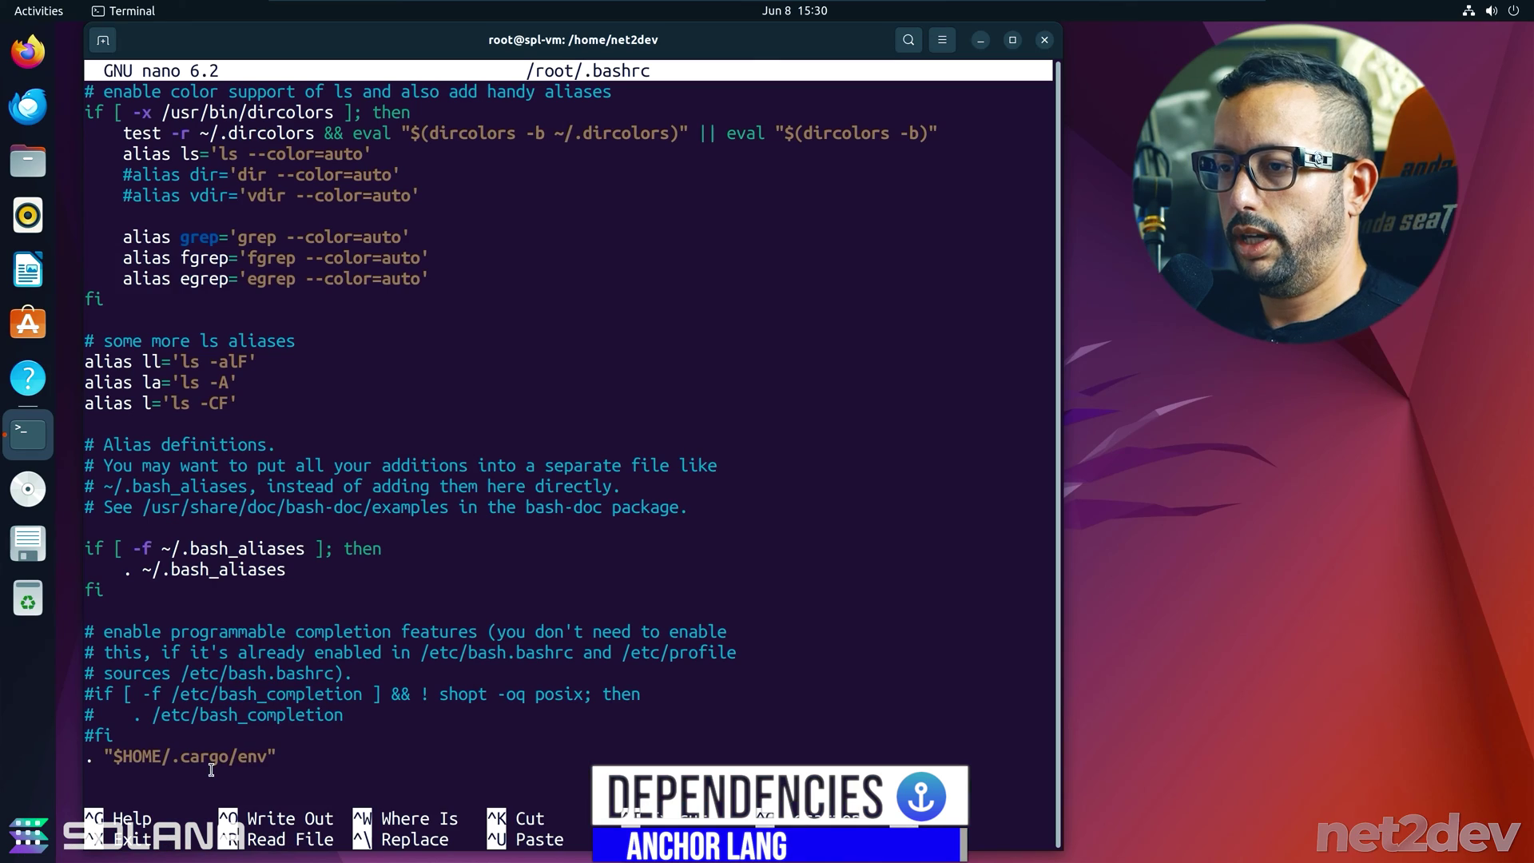
right_click(214, 609)
left_click(250, 657)
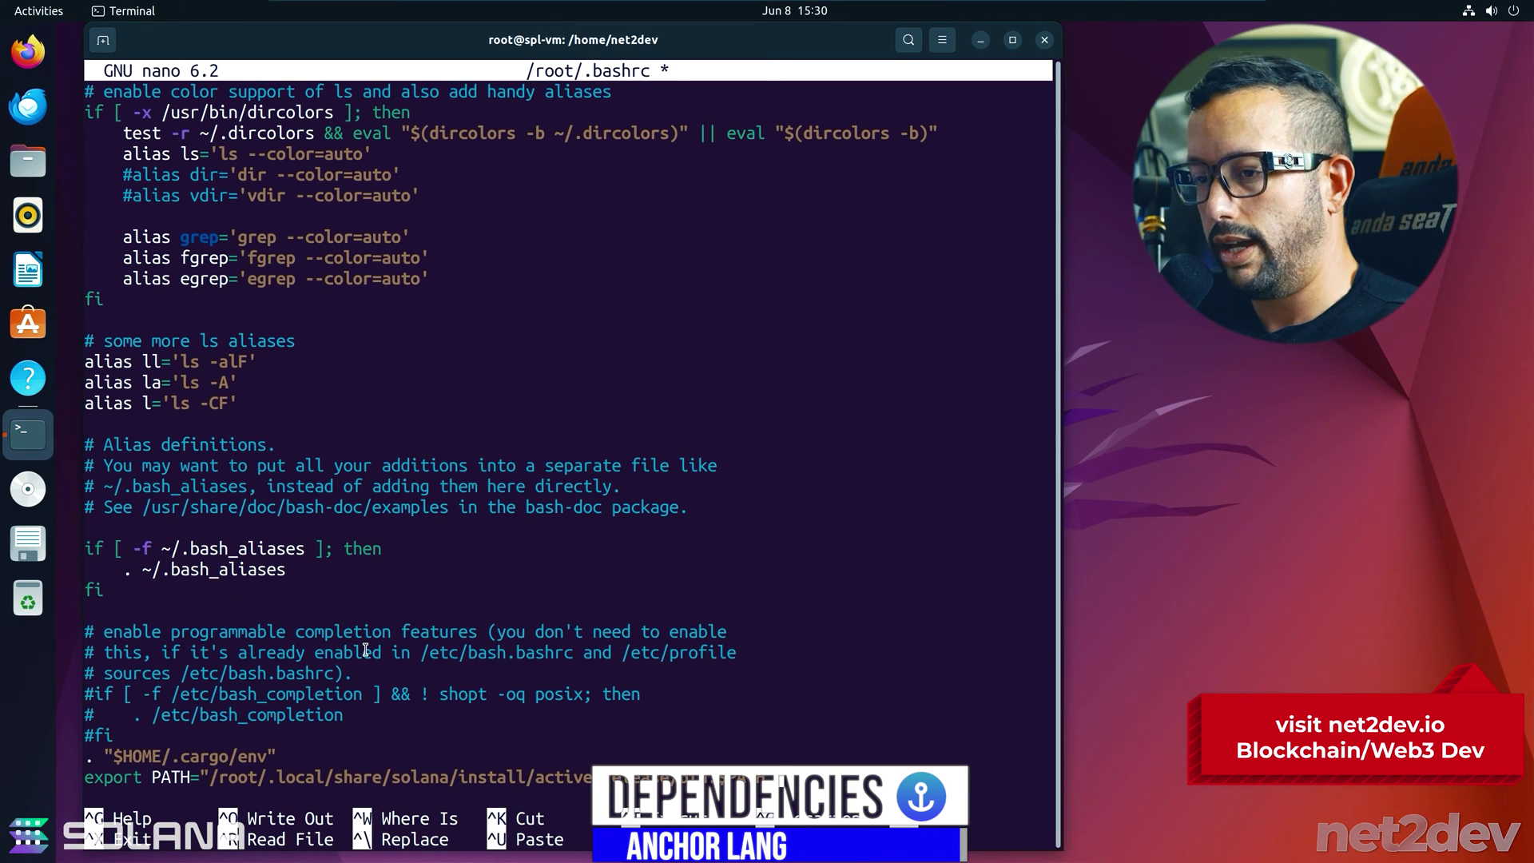
key("ctrl+x")
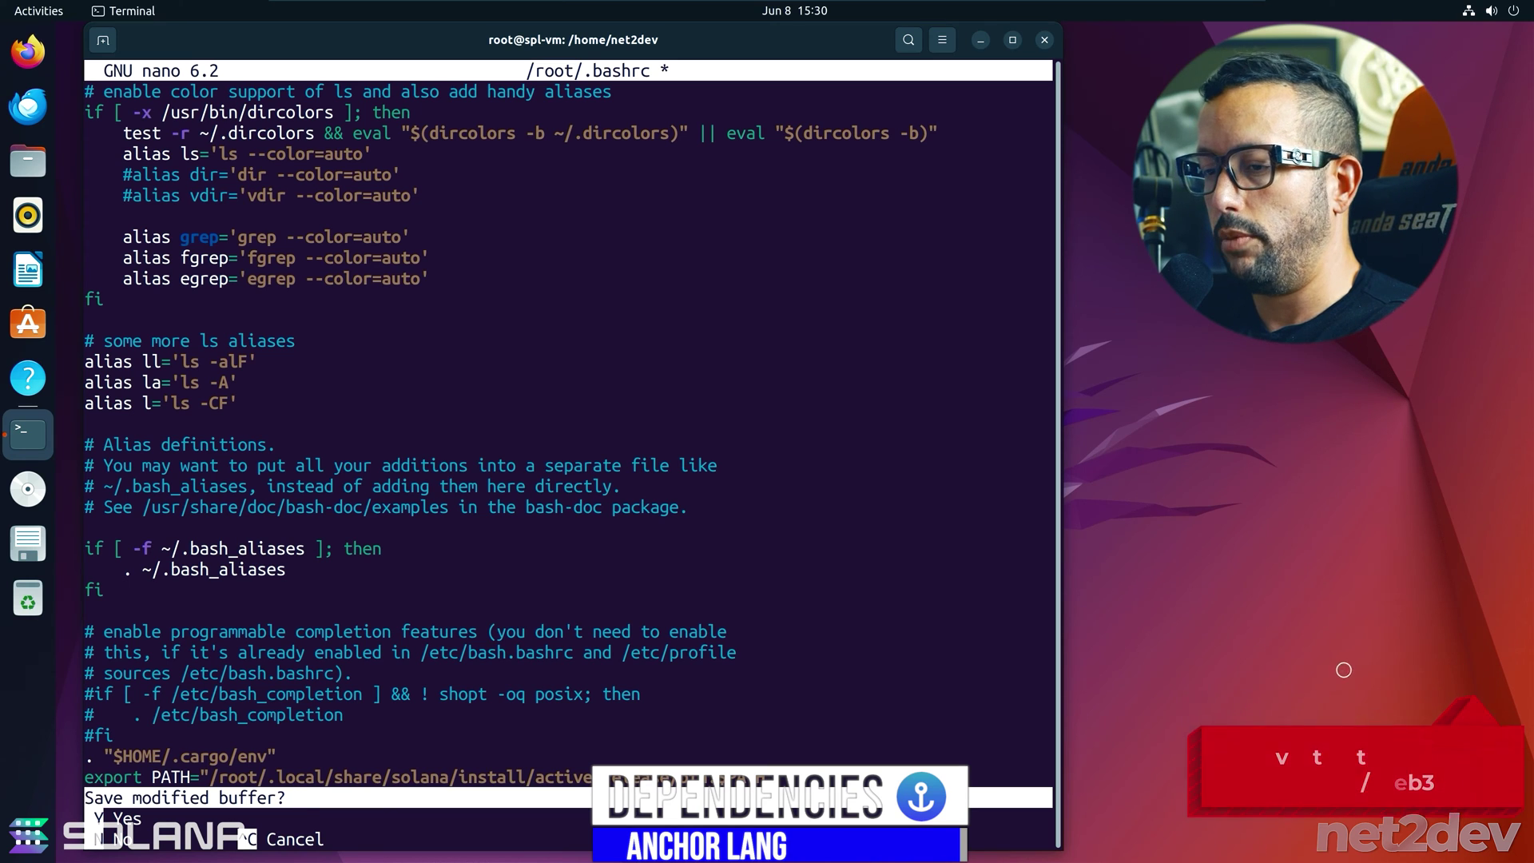
key("y")
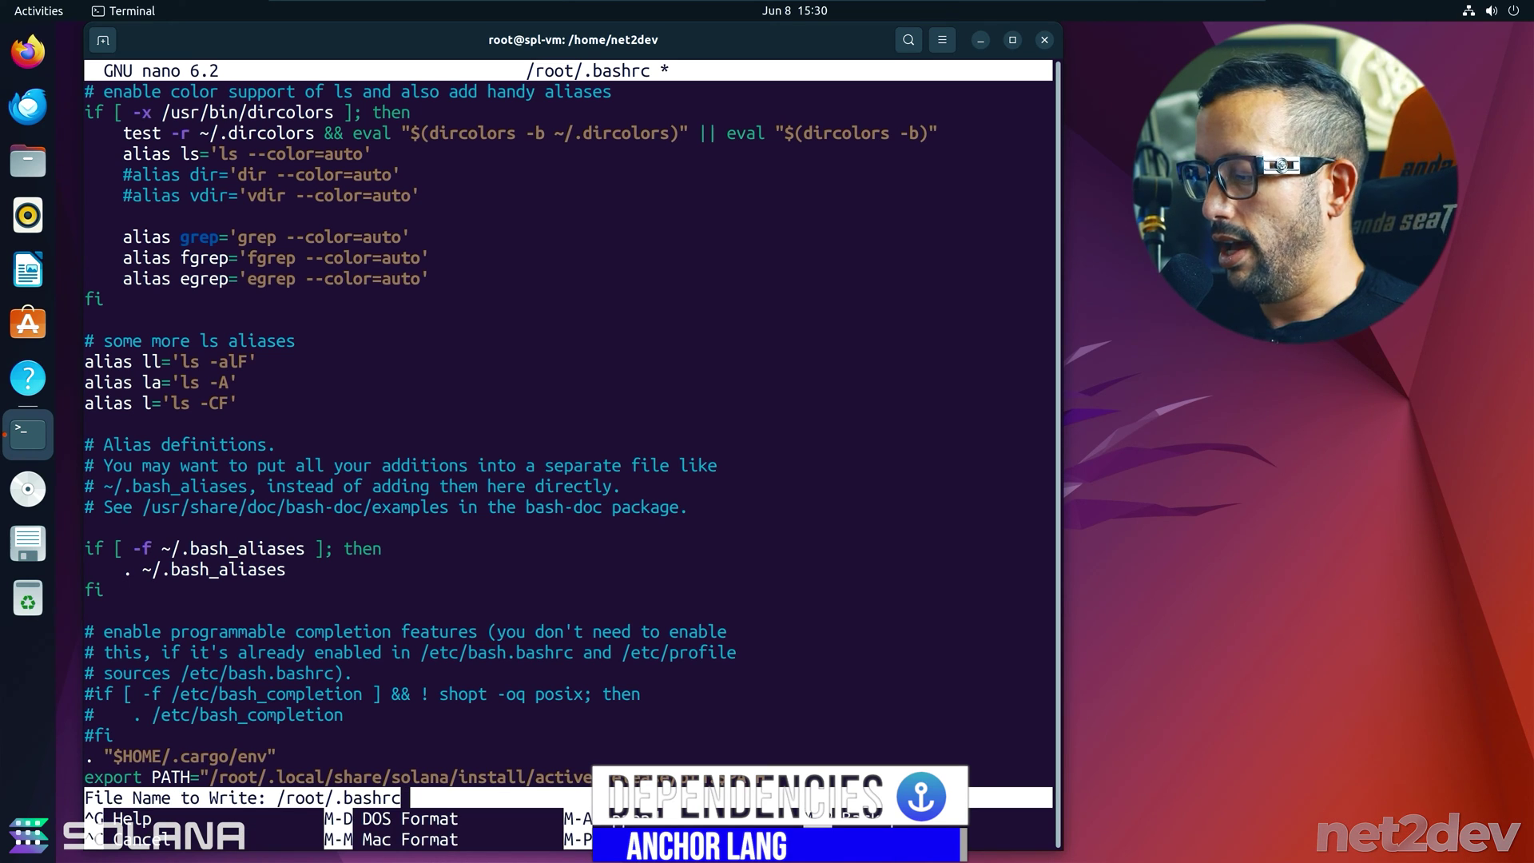
key("Return")
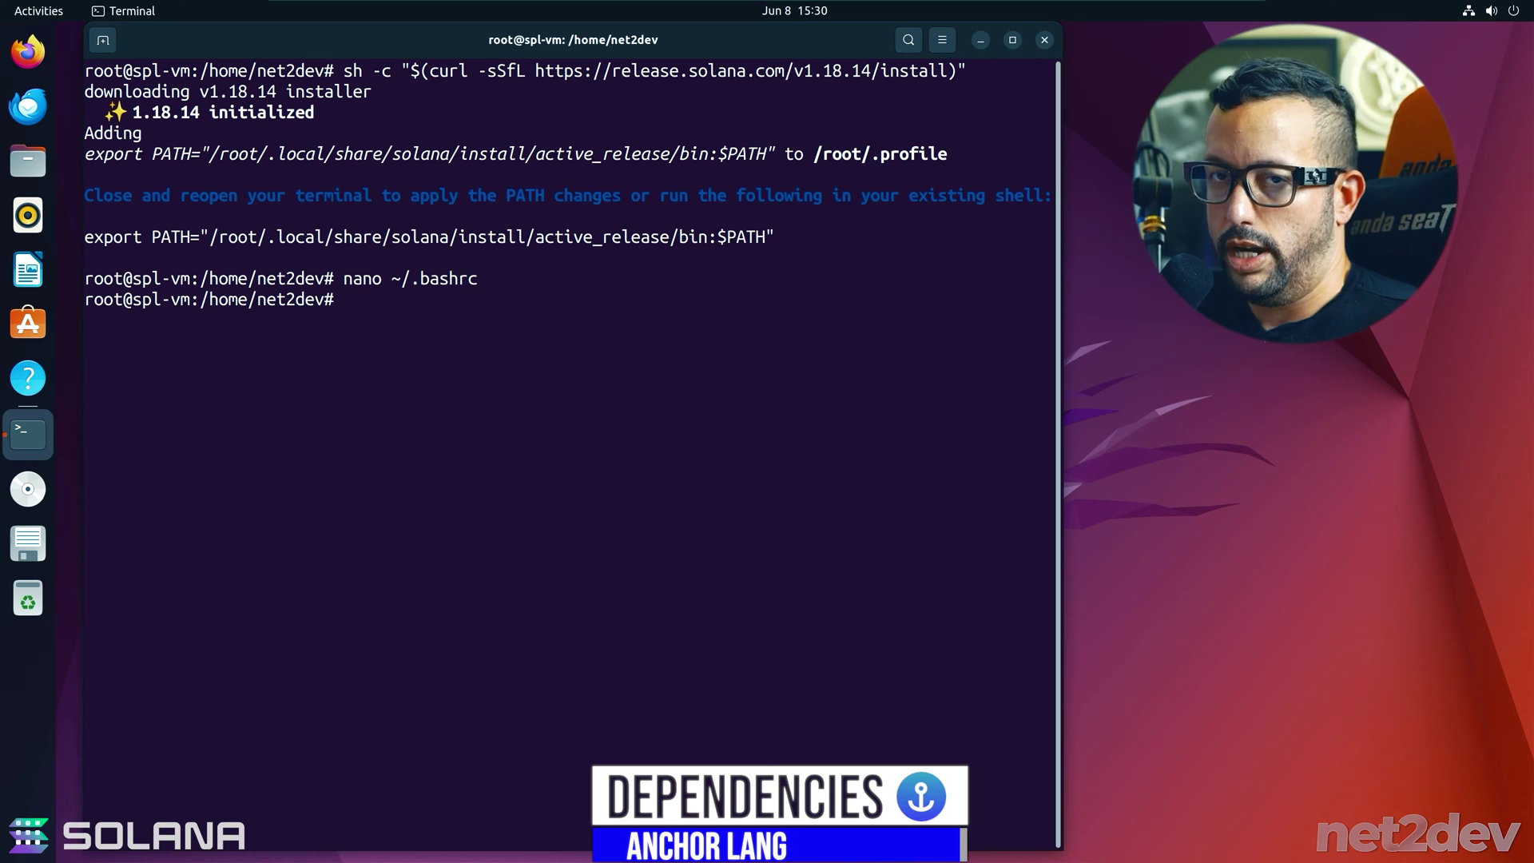
left_click_drag(84, 196, 798, 193)
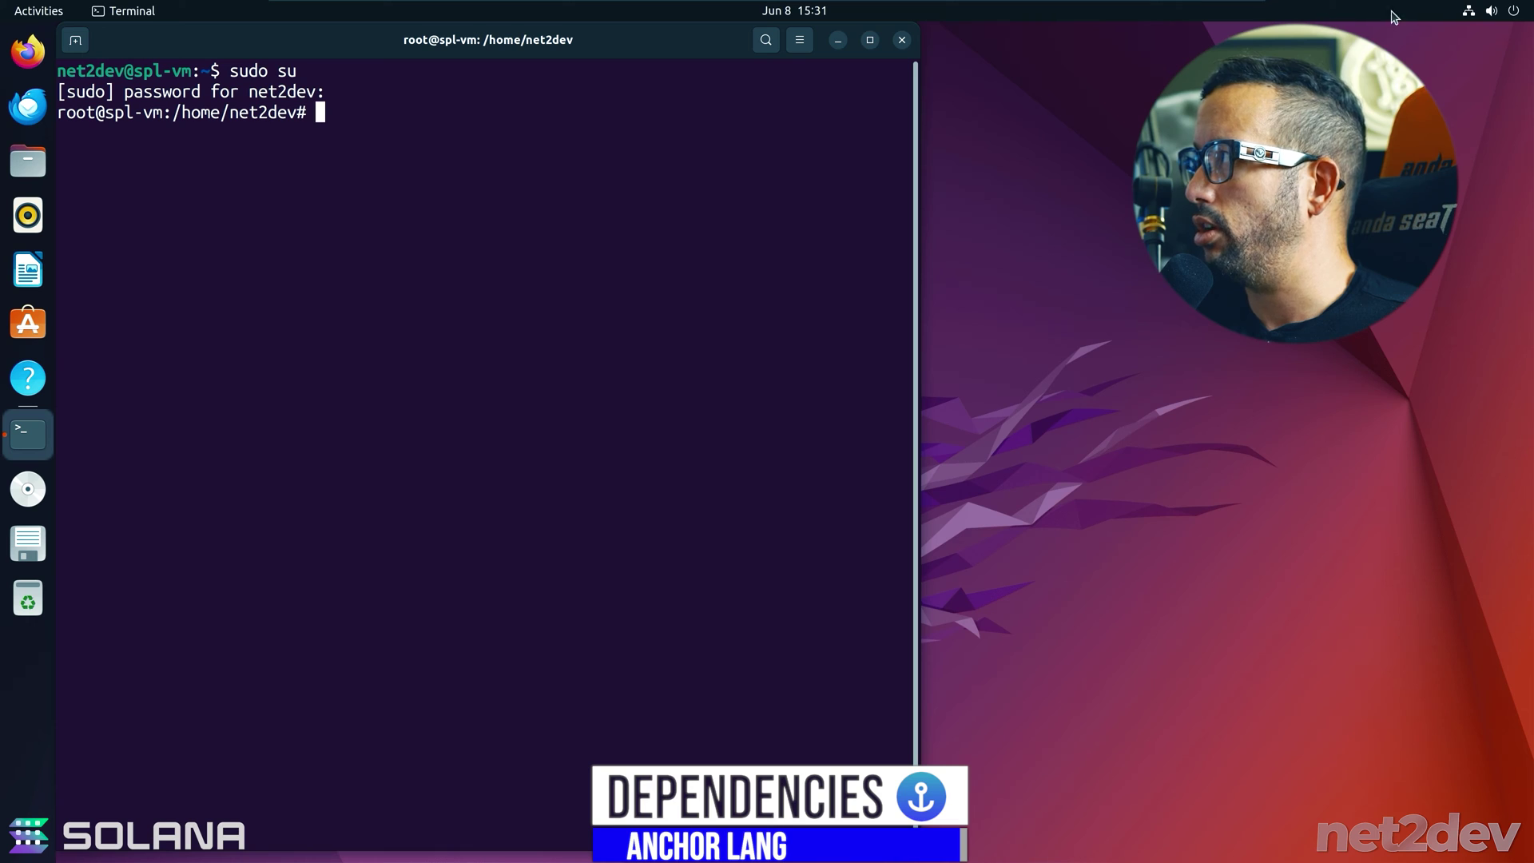
- Restart the Ubuntu virtual machine from the system menu's Power Off / Log Out options
left_click(1514, 12)
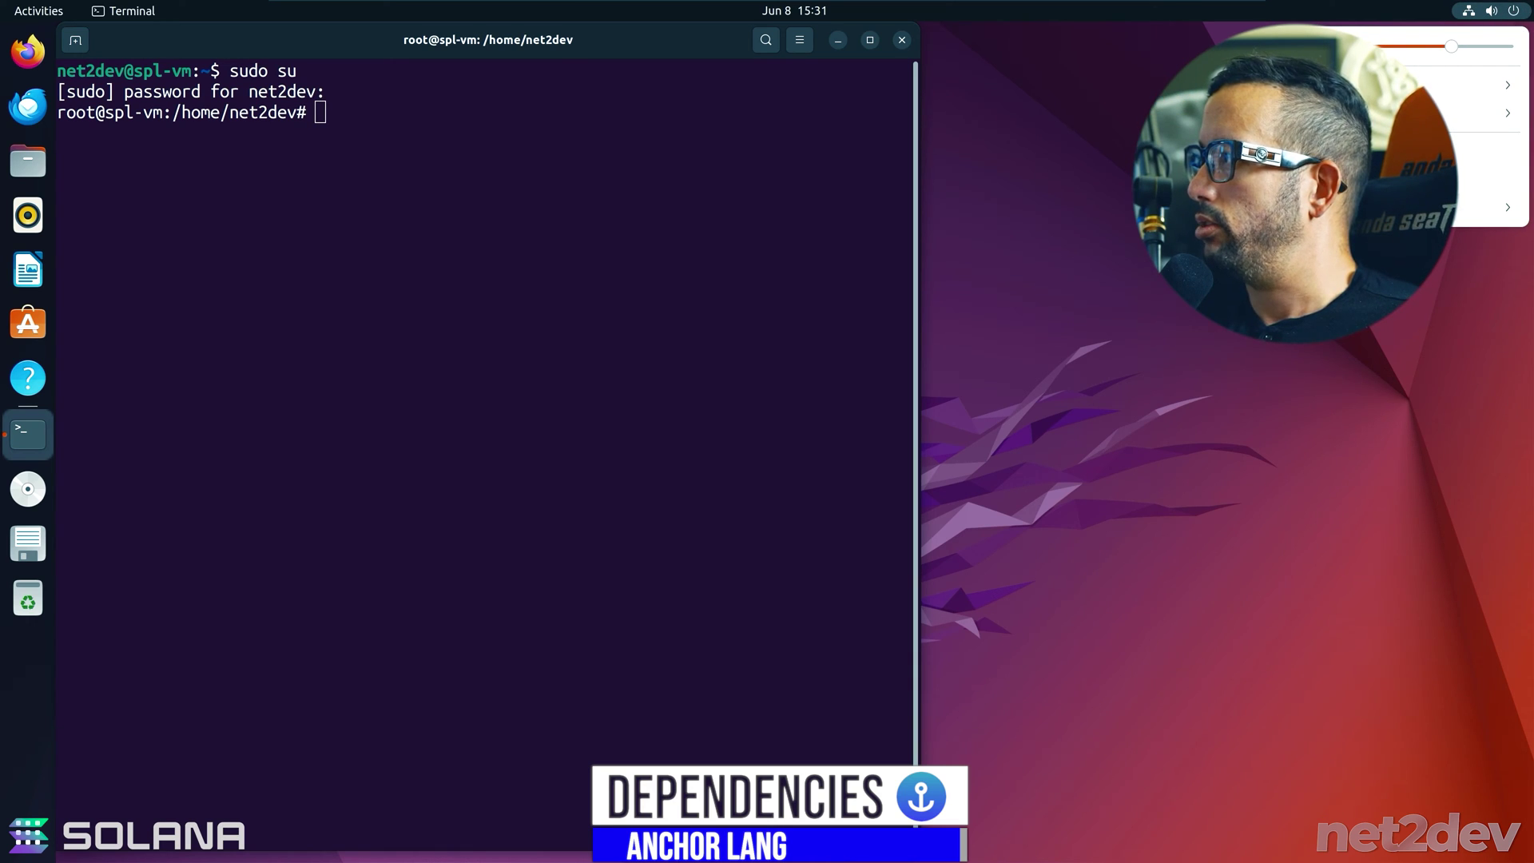
left_click(1486, 207)
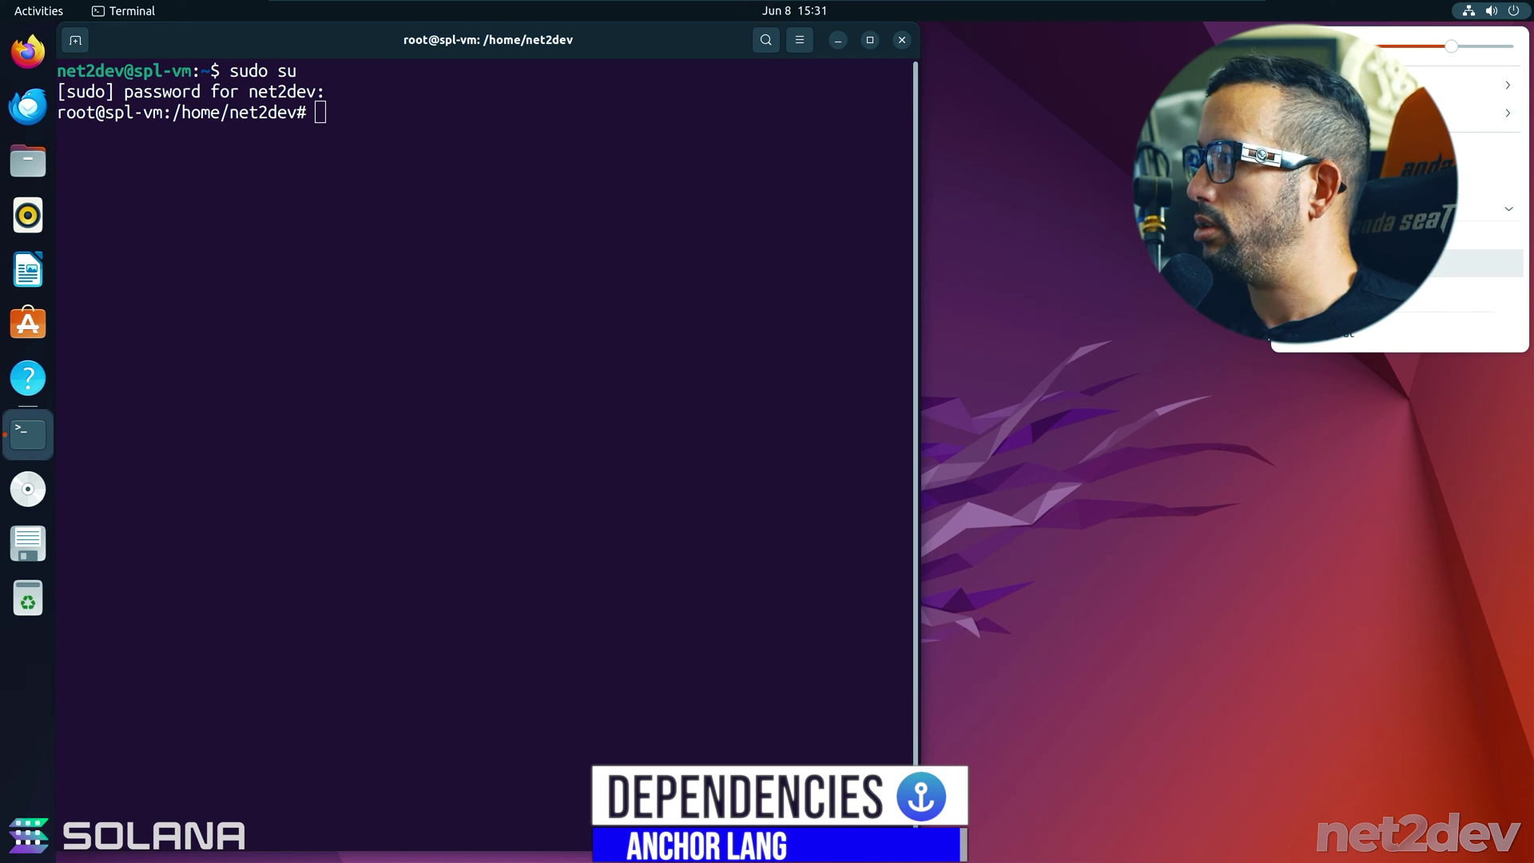
left_click(1486, 263)
left_click(863, 480)
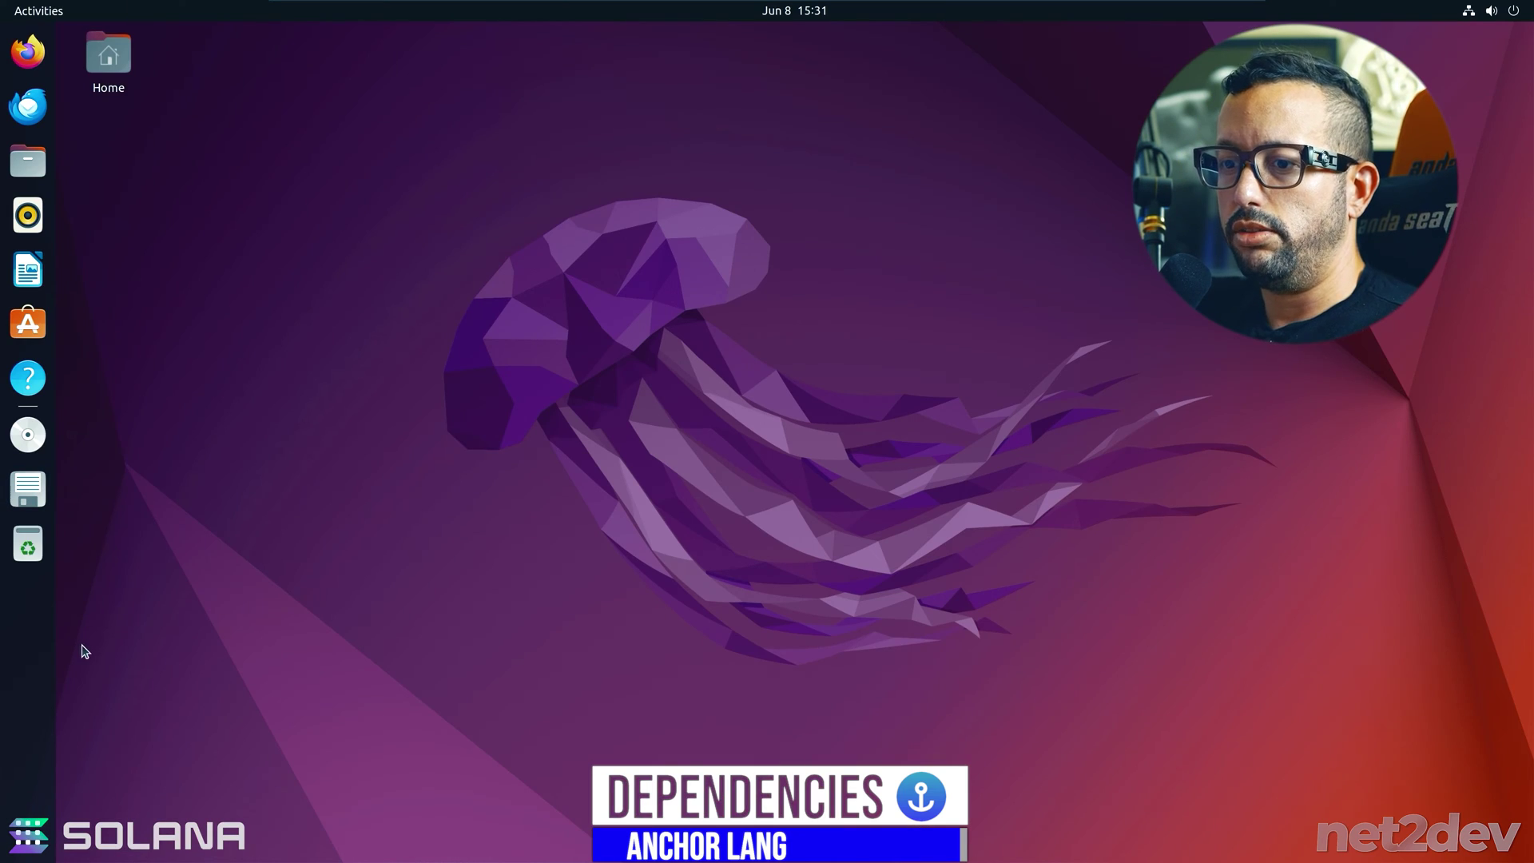
- Launch a new Terminal window from Show Applications and widen it
left_click(28, 835)
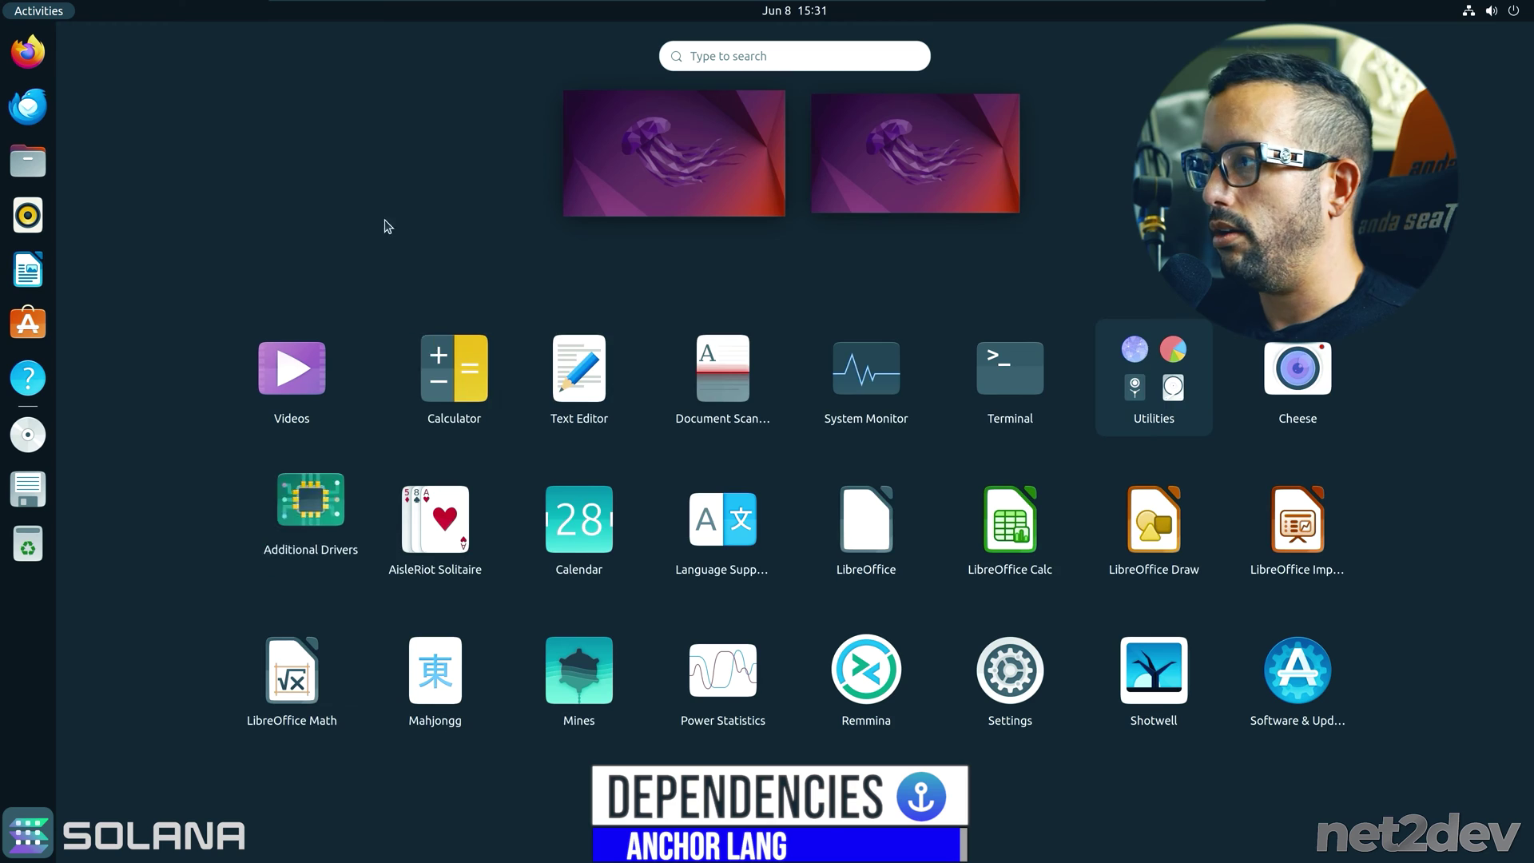
left_click(847, 489)
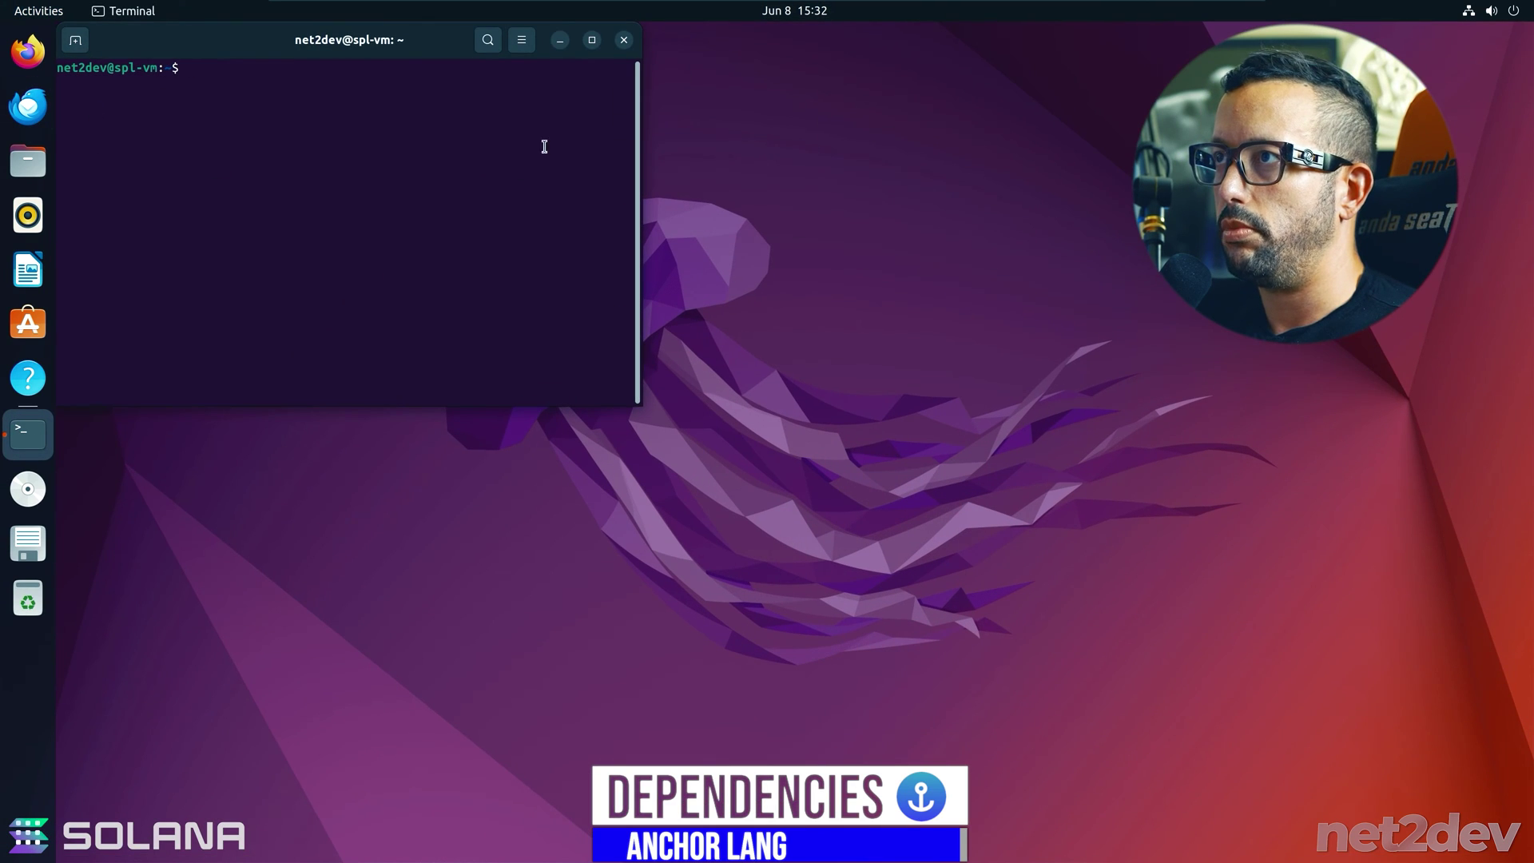
left_click(521, 40)
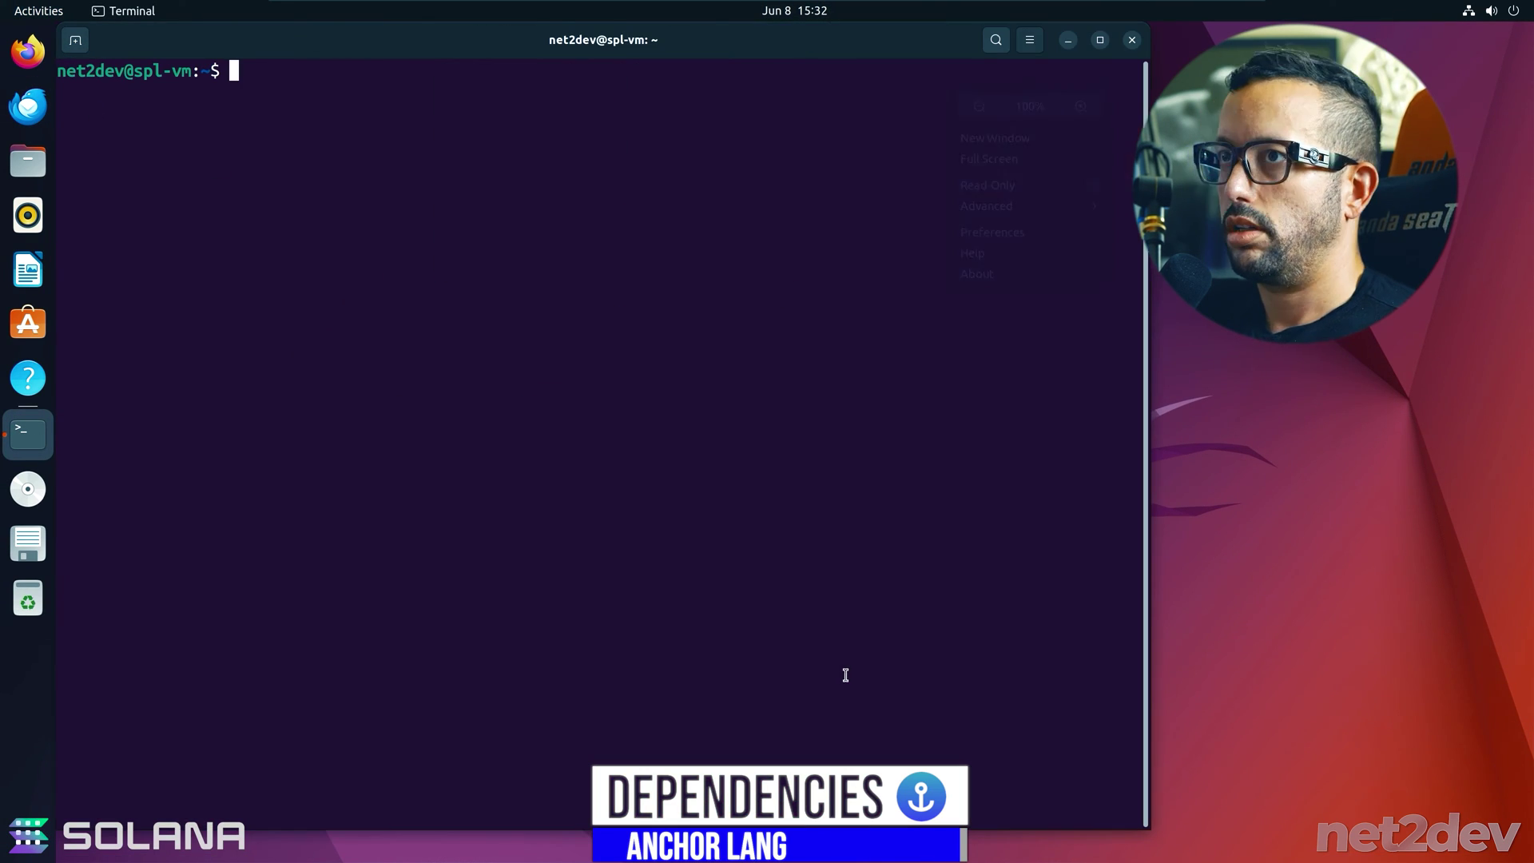
- Switch to root with sudo su and run the NodeSource repository setup commands
type("sudo su")
key("Return")
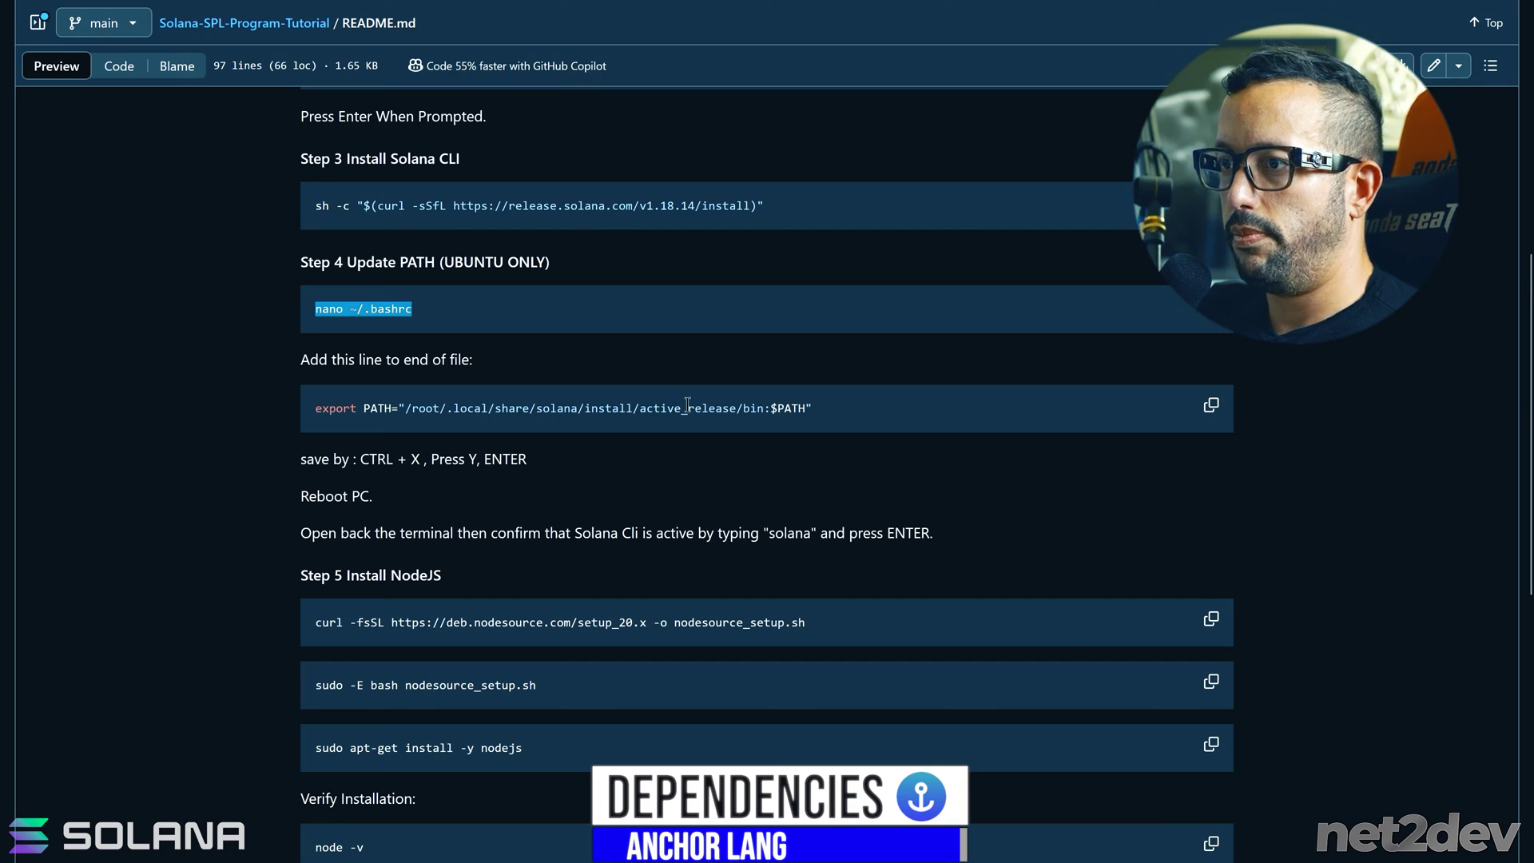
scroll(466, 279, "down", 3)
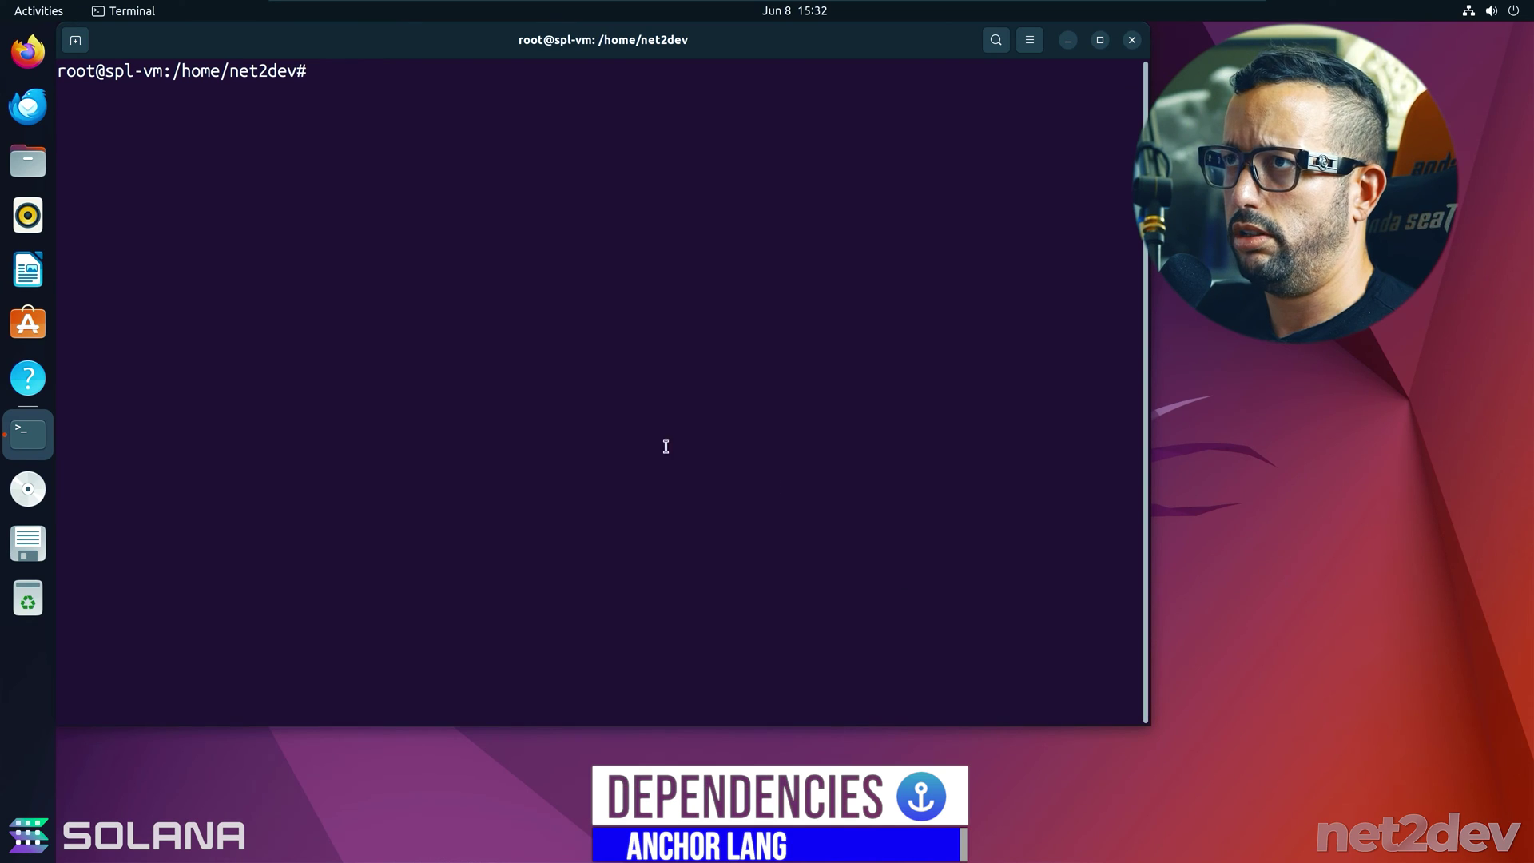
type("curl -fsSL https://deb.nodesource.com/setup_20.x -o nodesource_setup.sh")
key("Return")
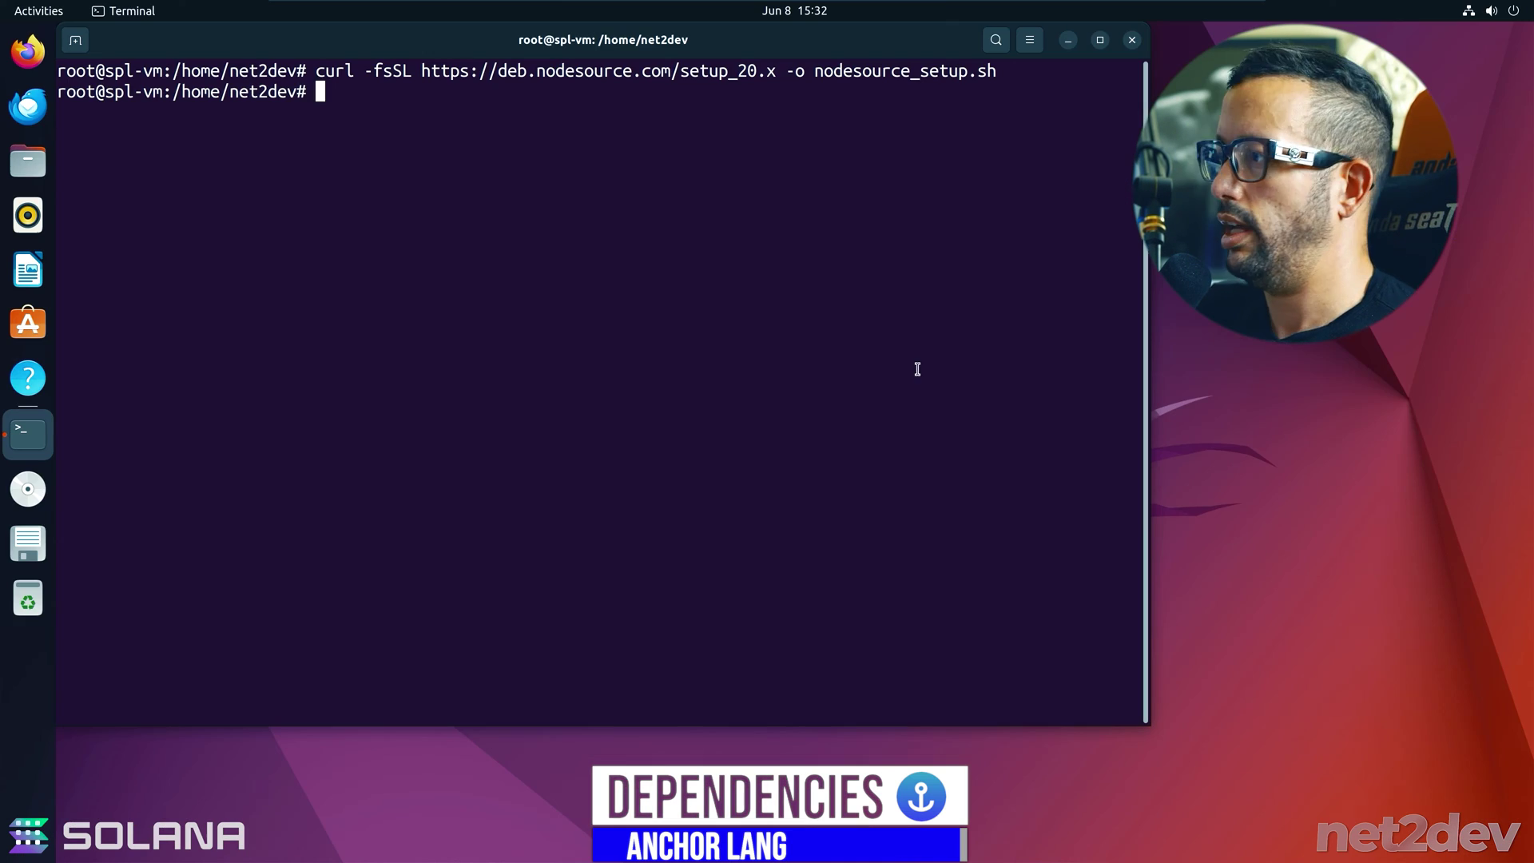
right_click(918, 369)
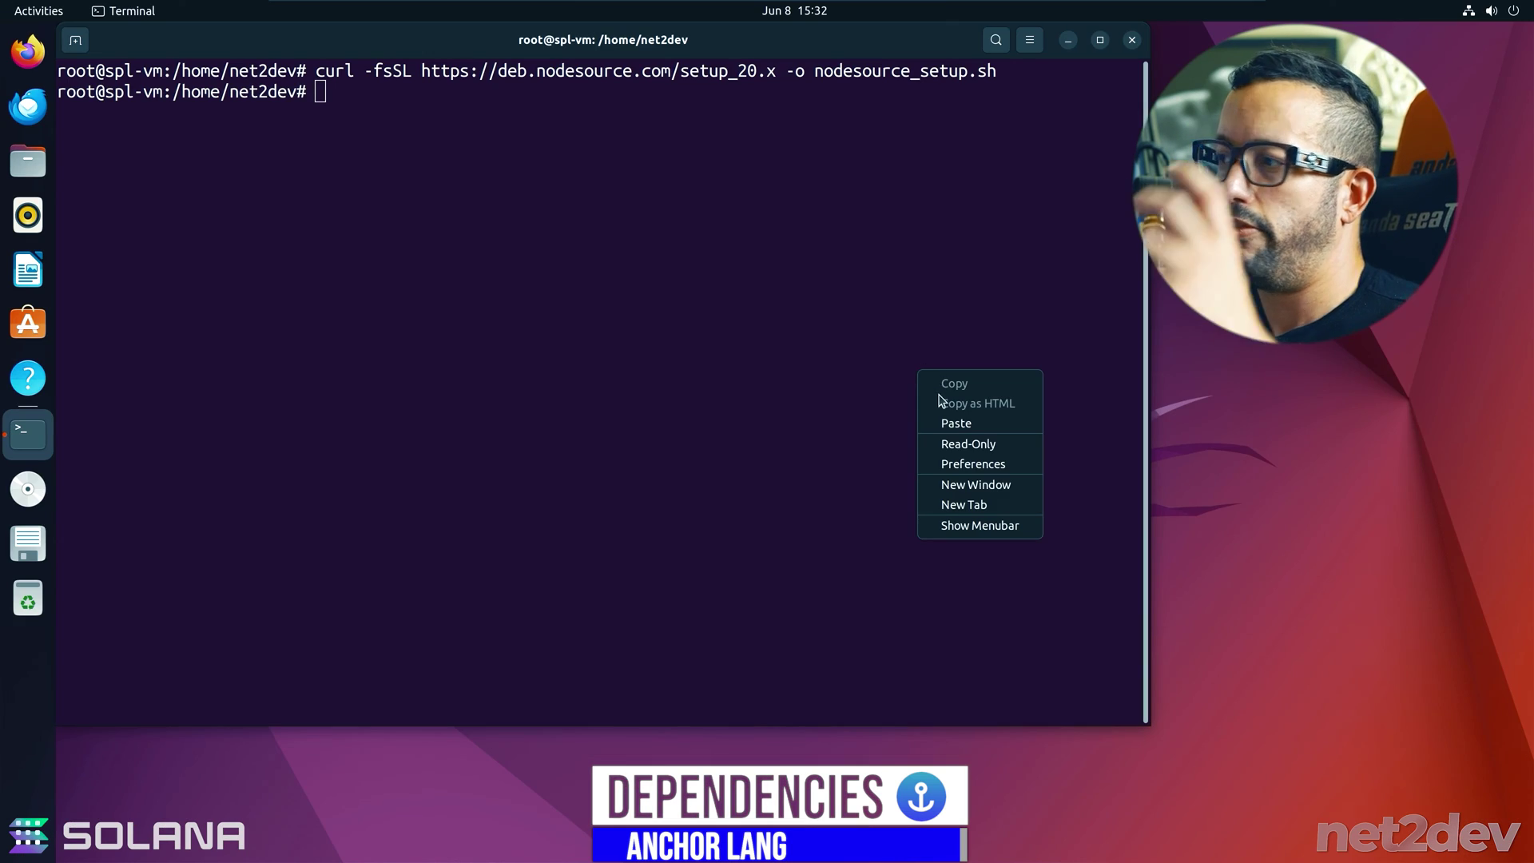
left_click(950, 422)
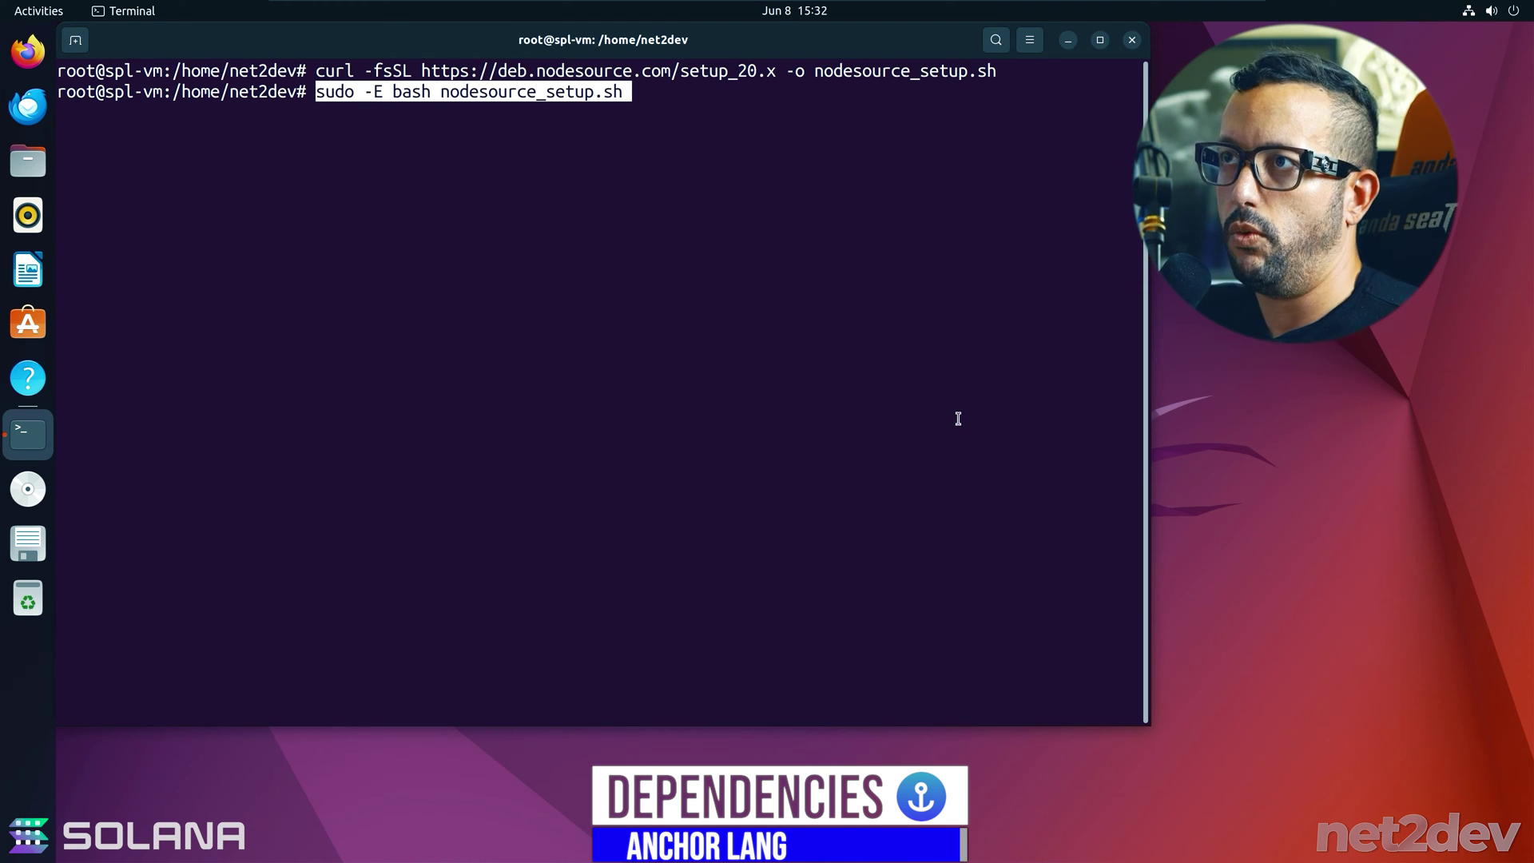
key("Return")
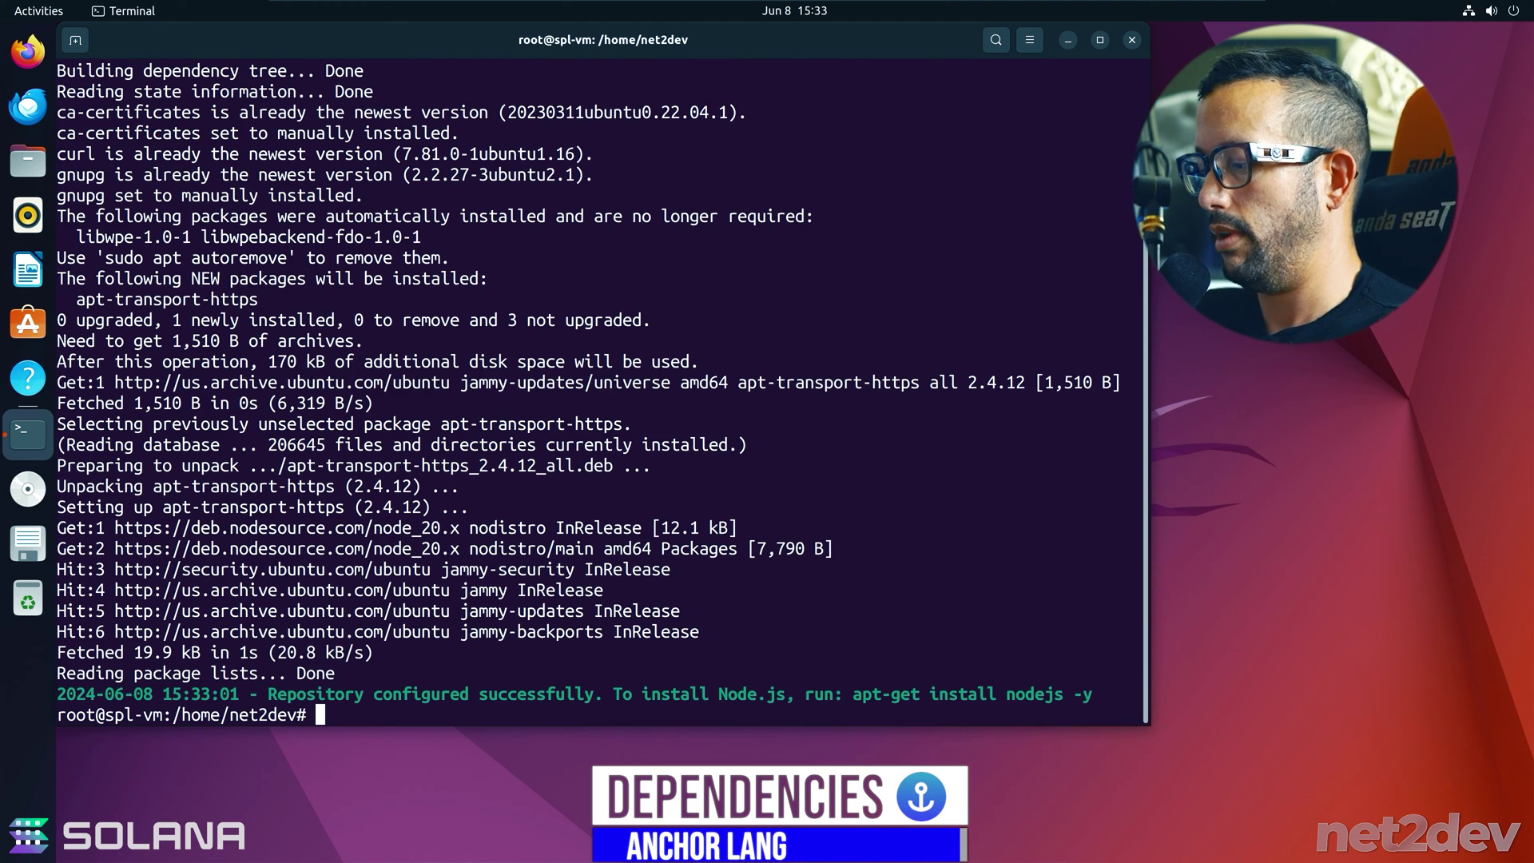
type("clear")
key("Return")
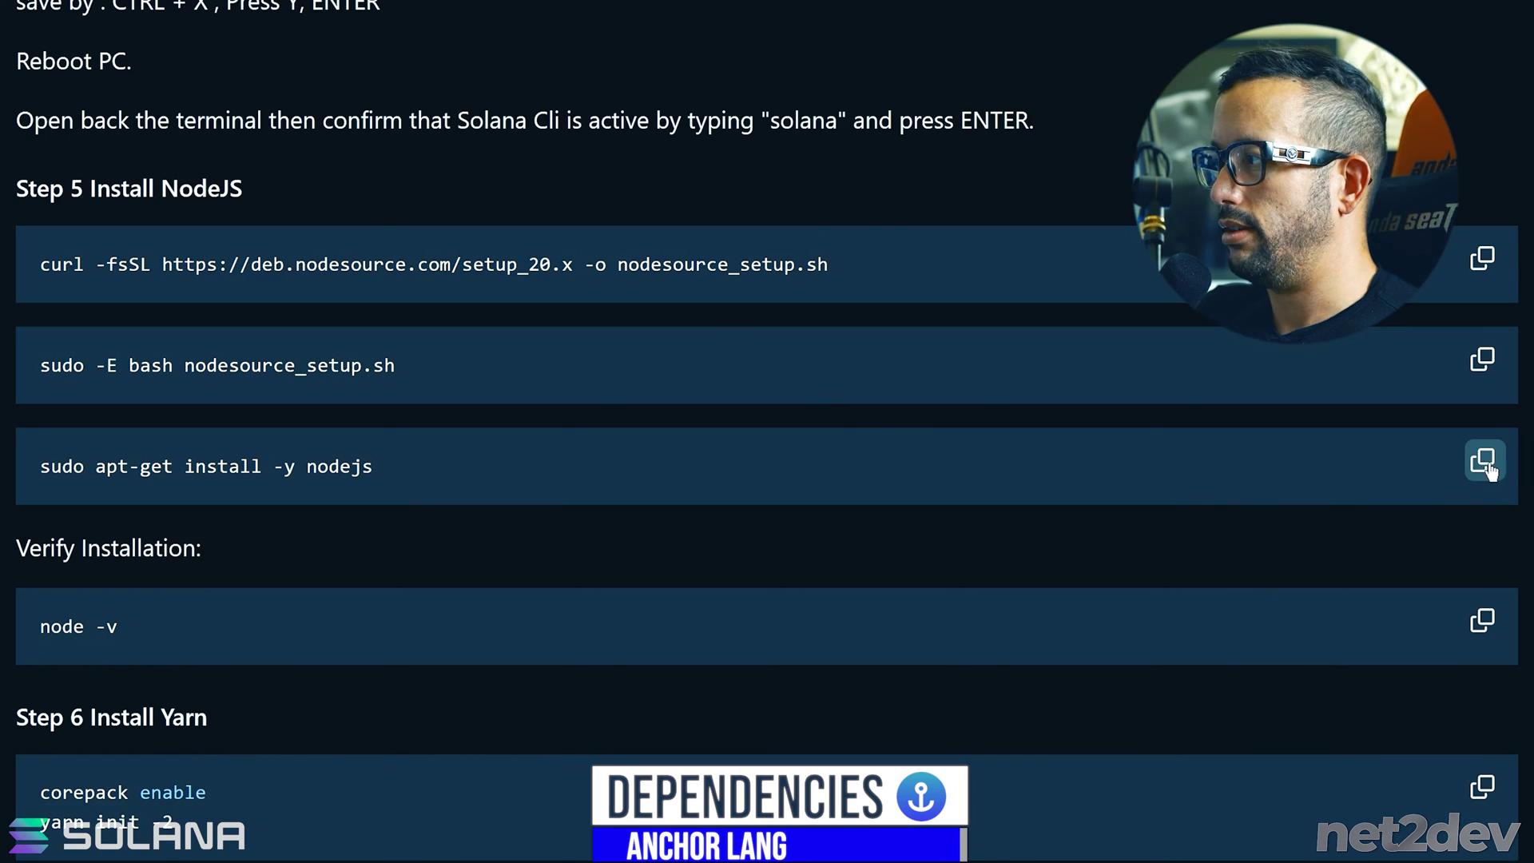
- Install Node.js with 'sudo apt-get install -y nodejs' and copy the node -v check
left_click(1482, 461)
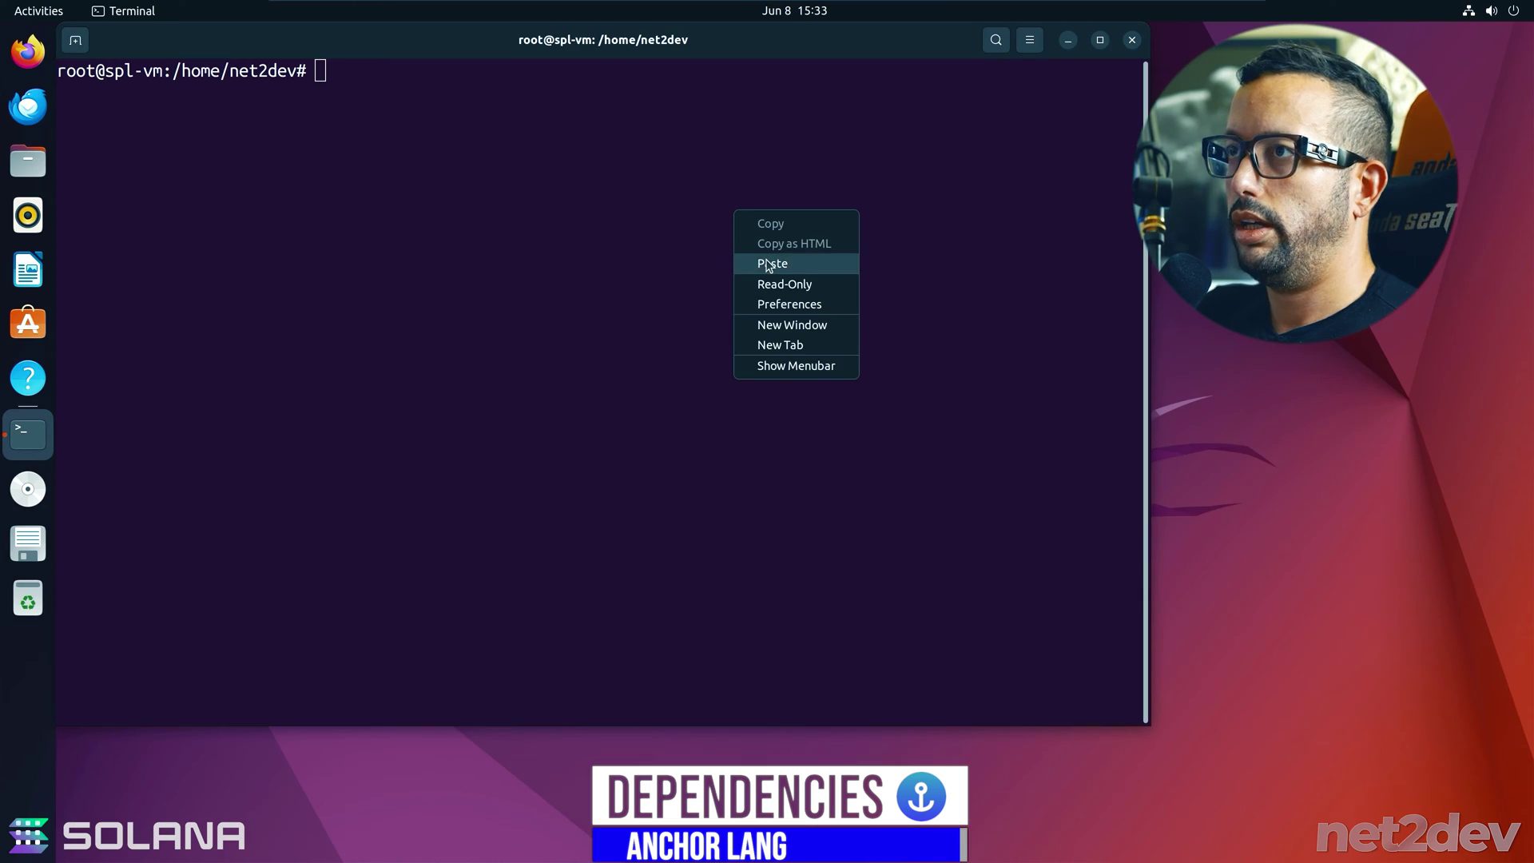
left_click(770, 260)
key("Return")
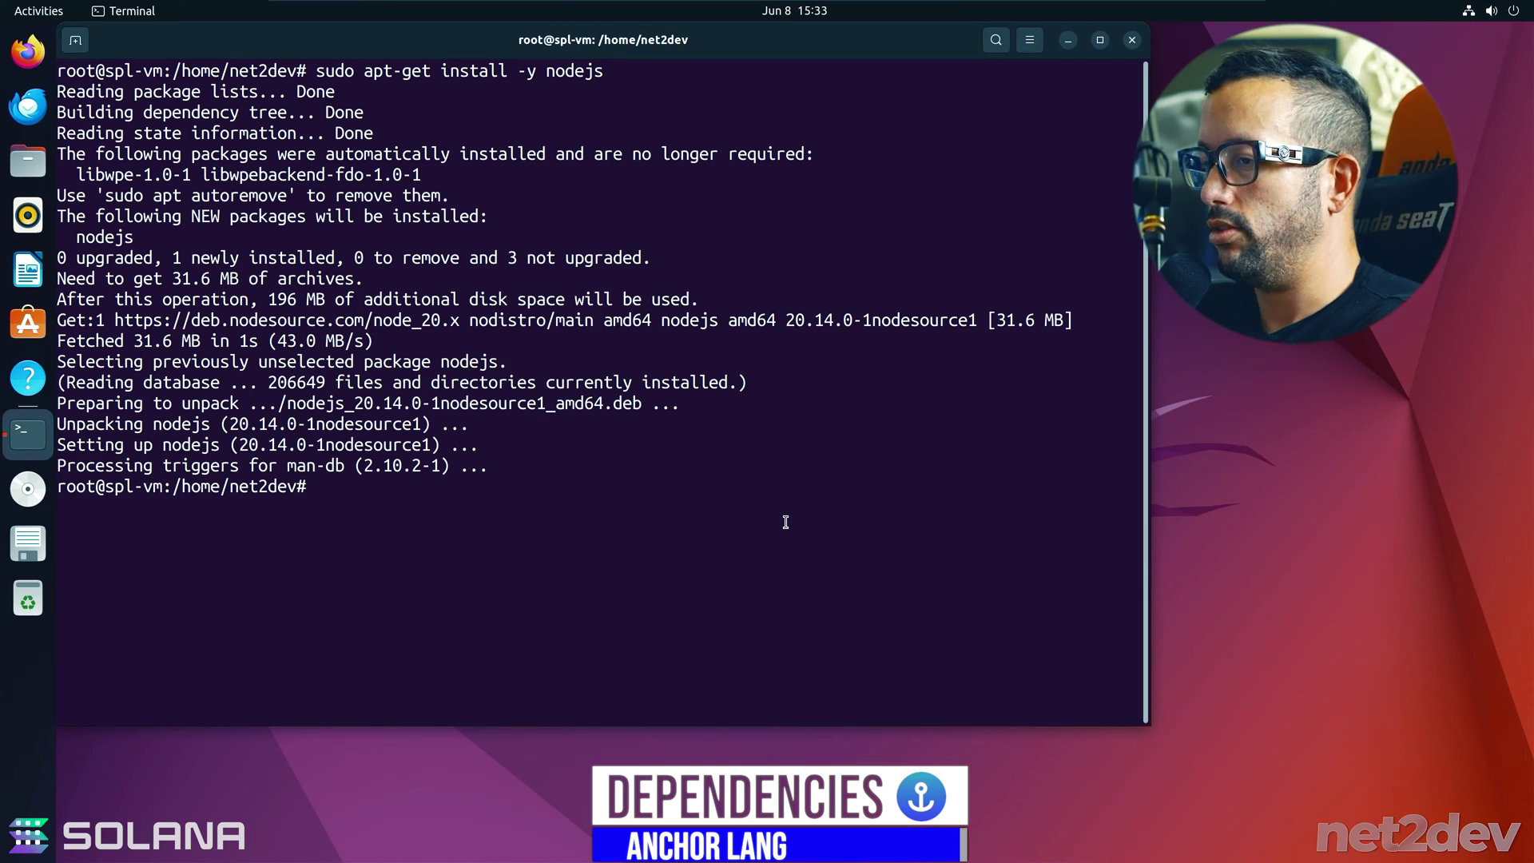
type("clear")
key("Return")
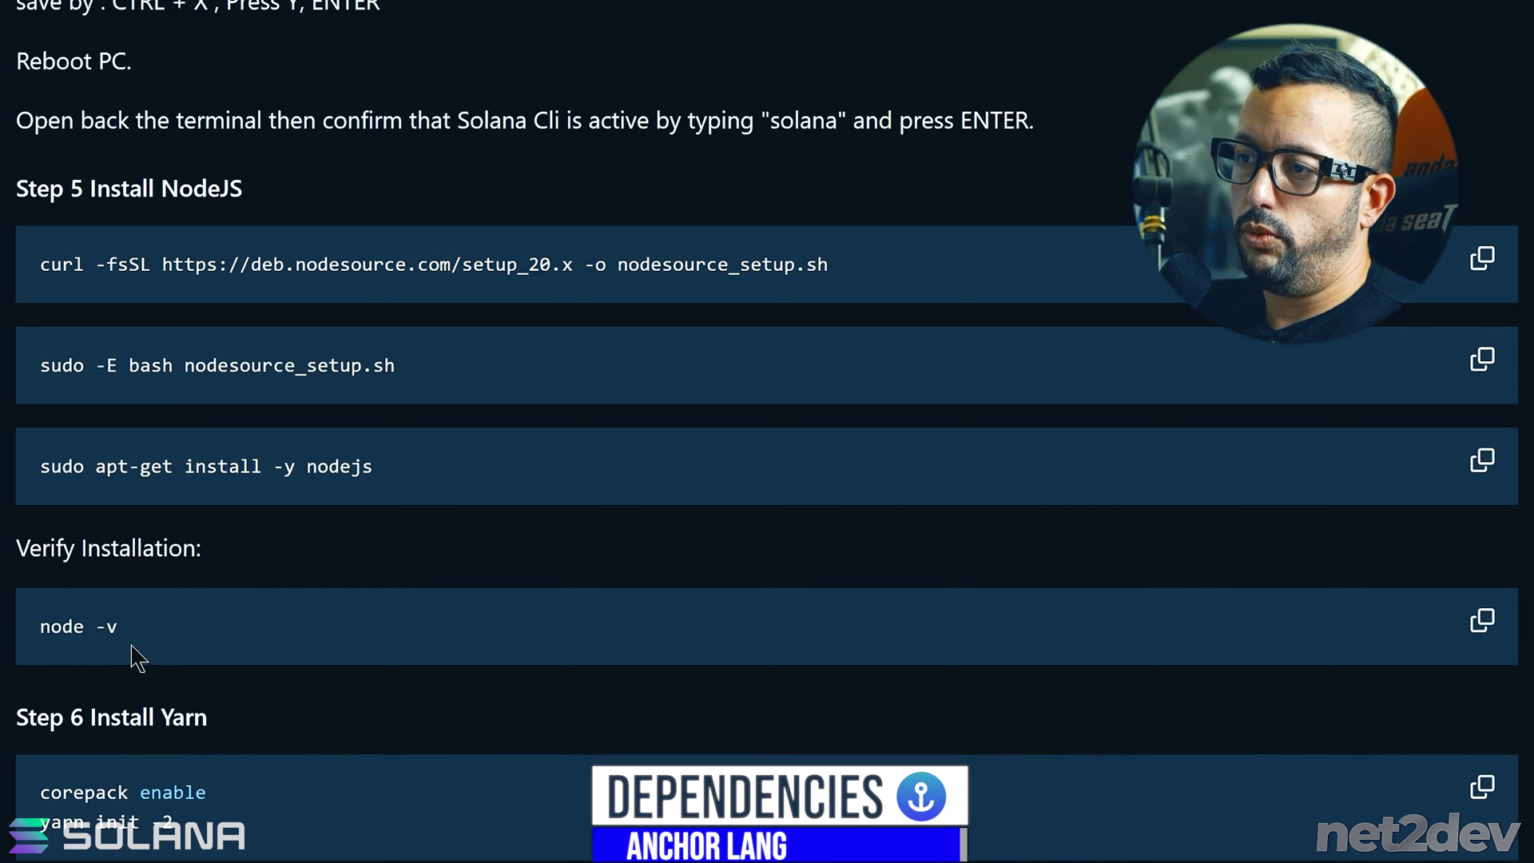
left_click_drag(133, 649, 36, 627)
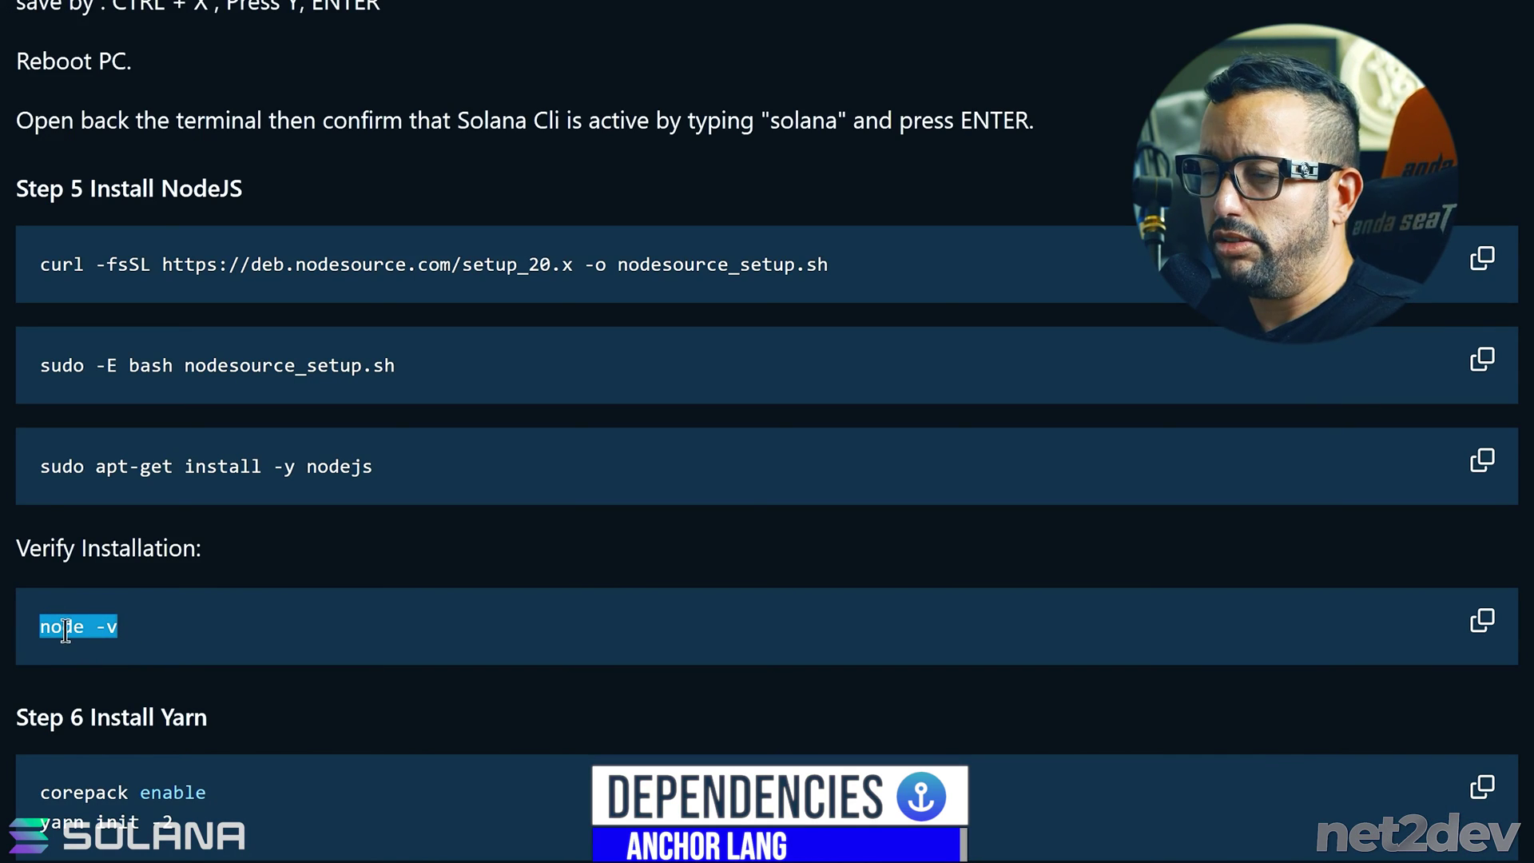
right_click(67, 634)
left_click(152, 655)
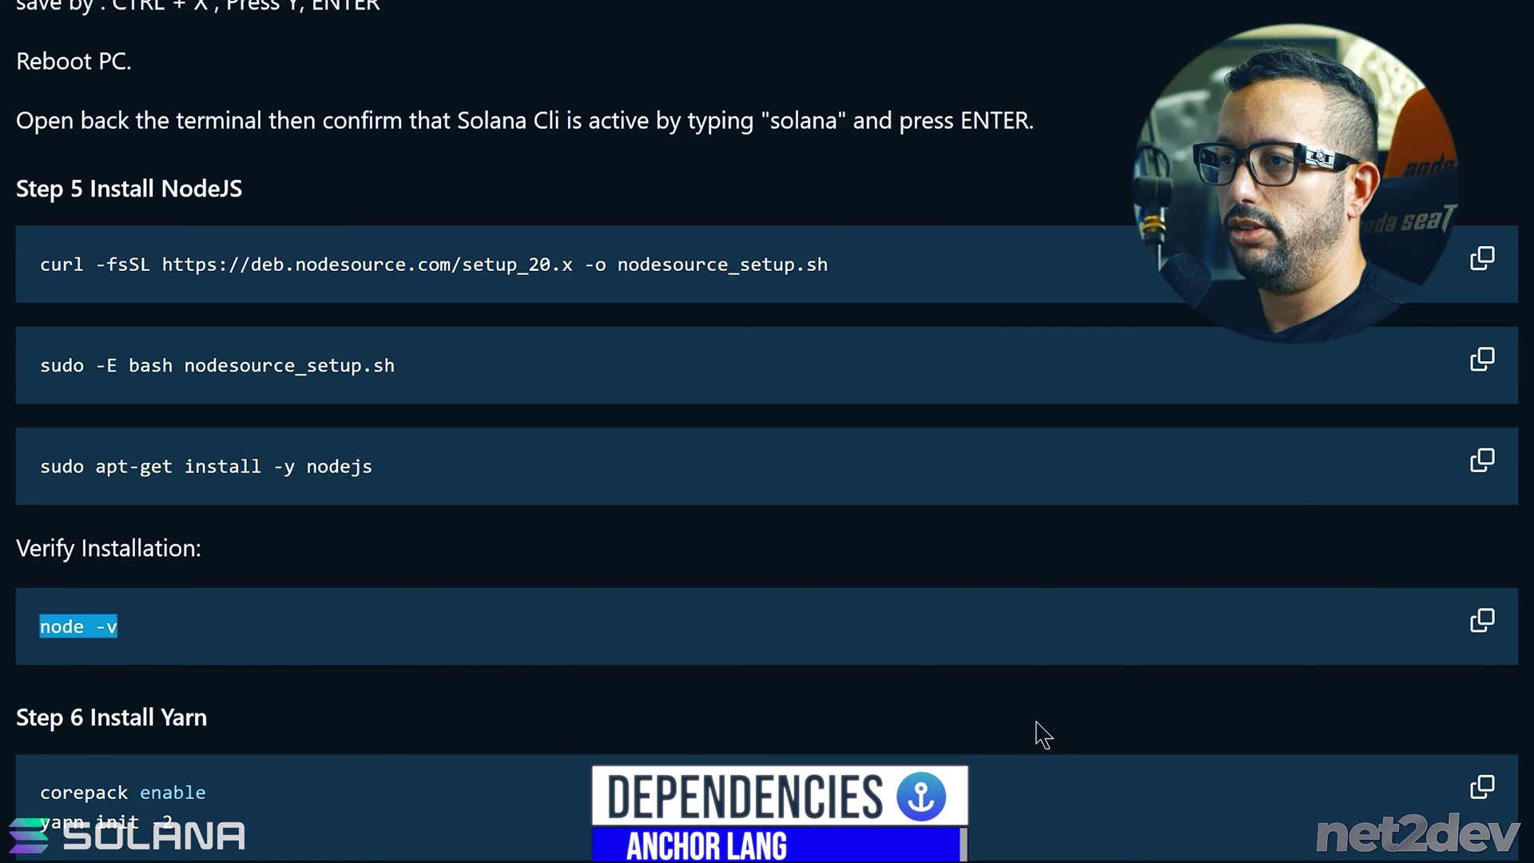
scroll(1043, 733, "down", 5)
- Enable corepack and initialise Yarn 4.2.2, ignoring the git spawn error
left_click_drag(208, 194, 111, 193)
left_click(1483, 266)
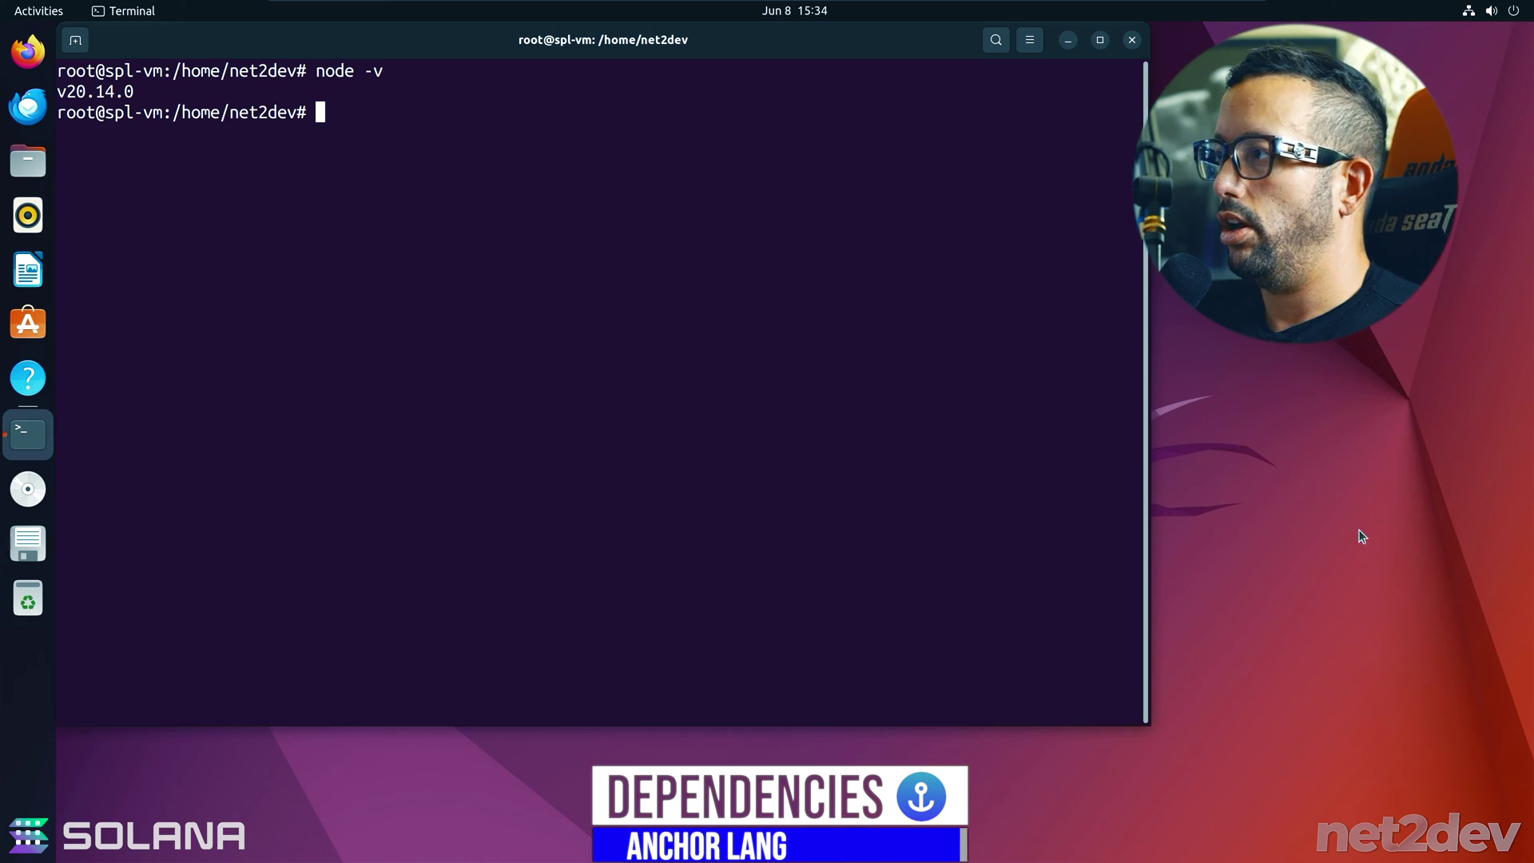
right_click(1095, 365)
left_click(1129, 414)
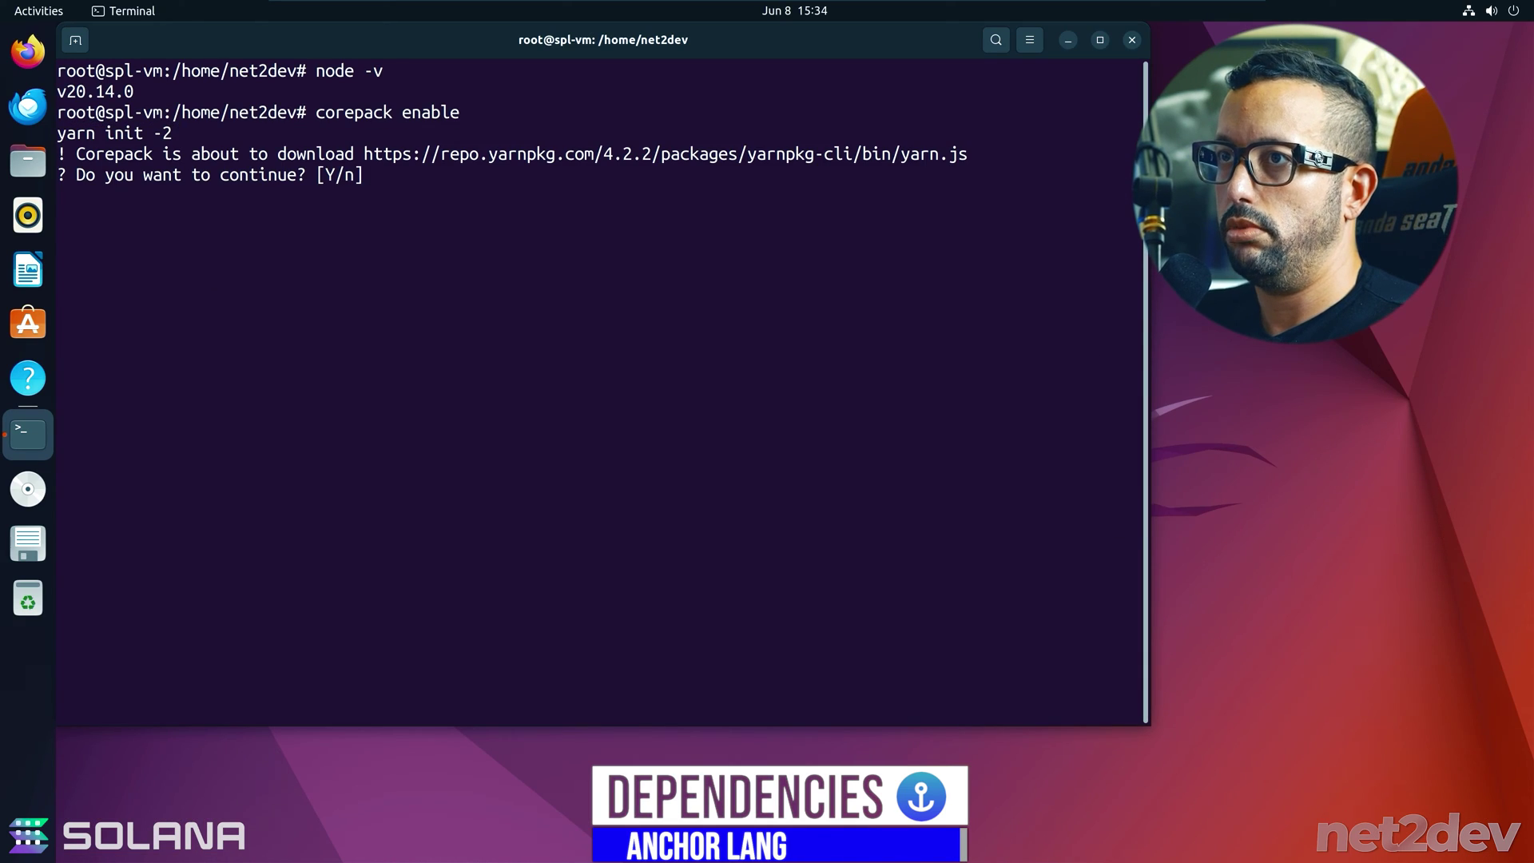
key("Return")
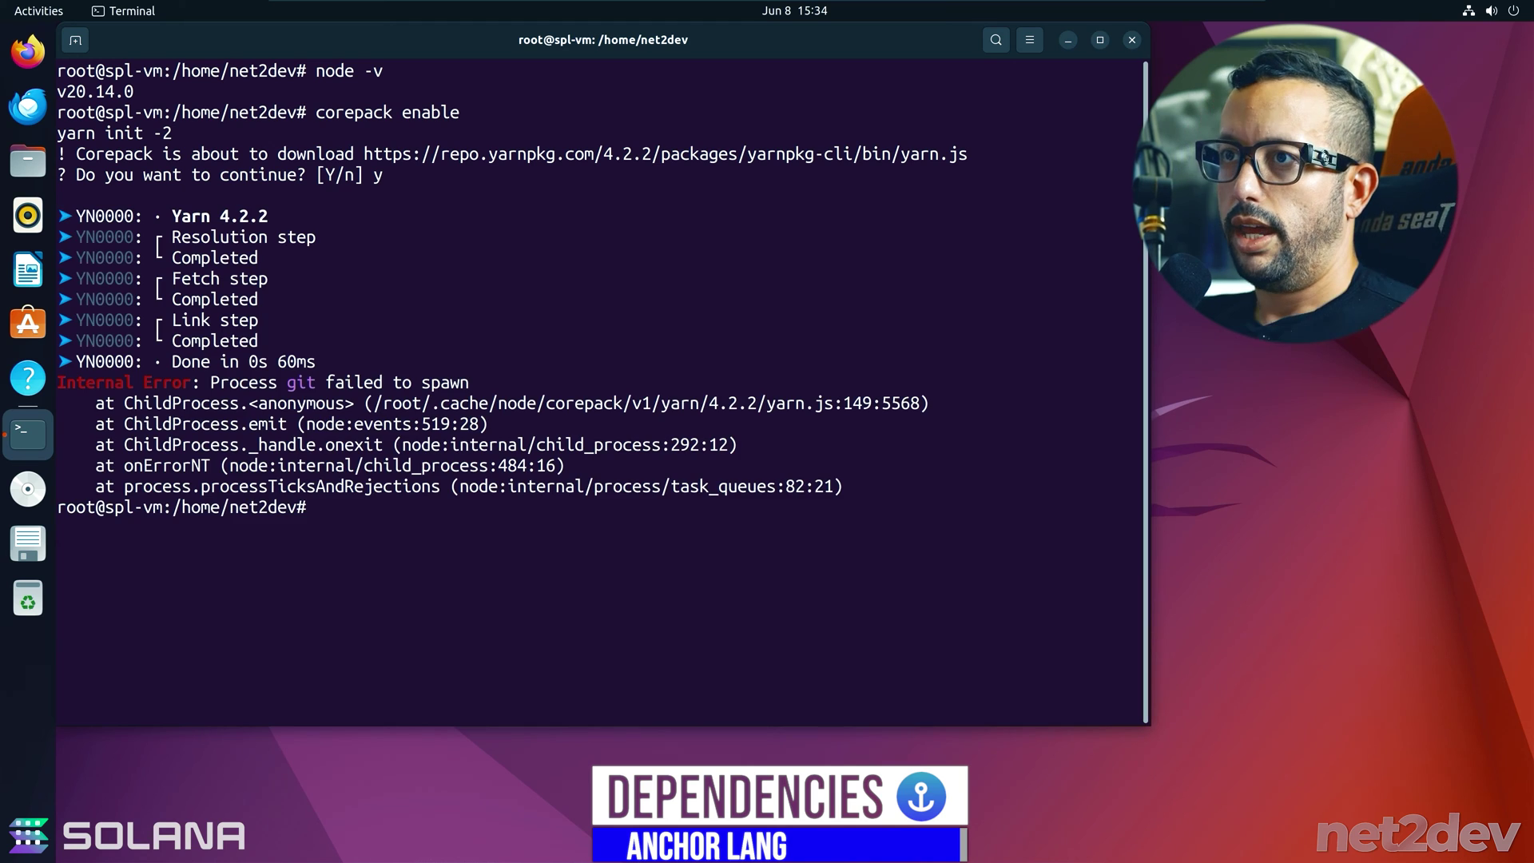
left_click_drag(1140, 382, 56, 387)
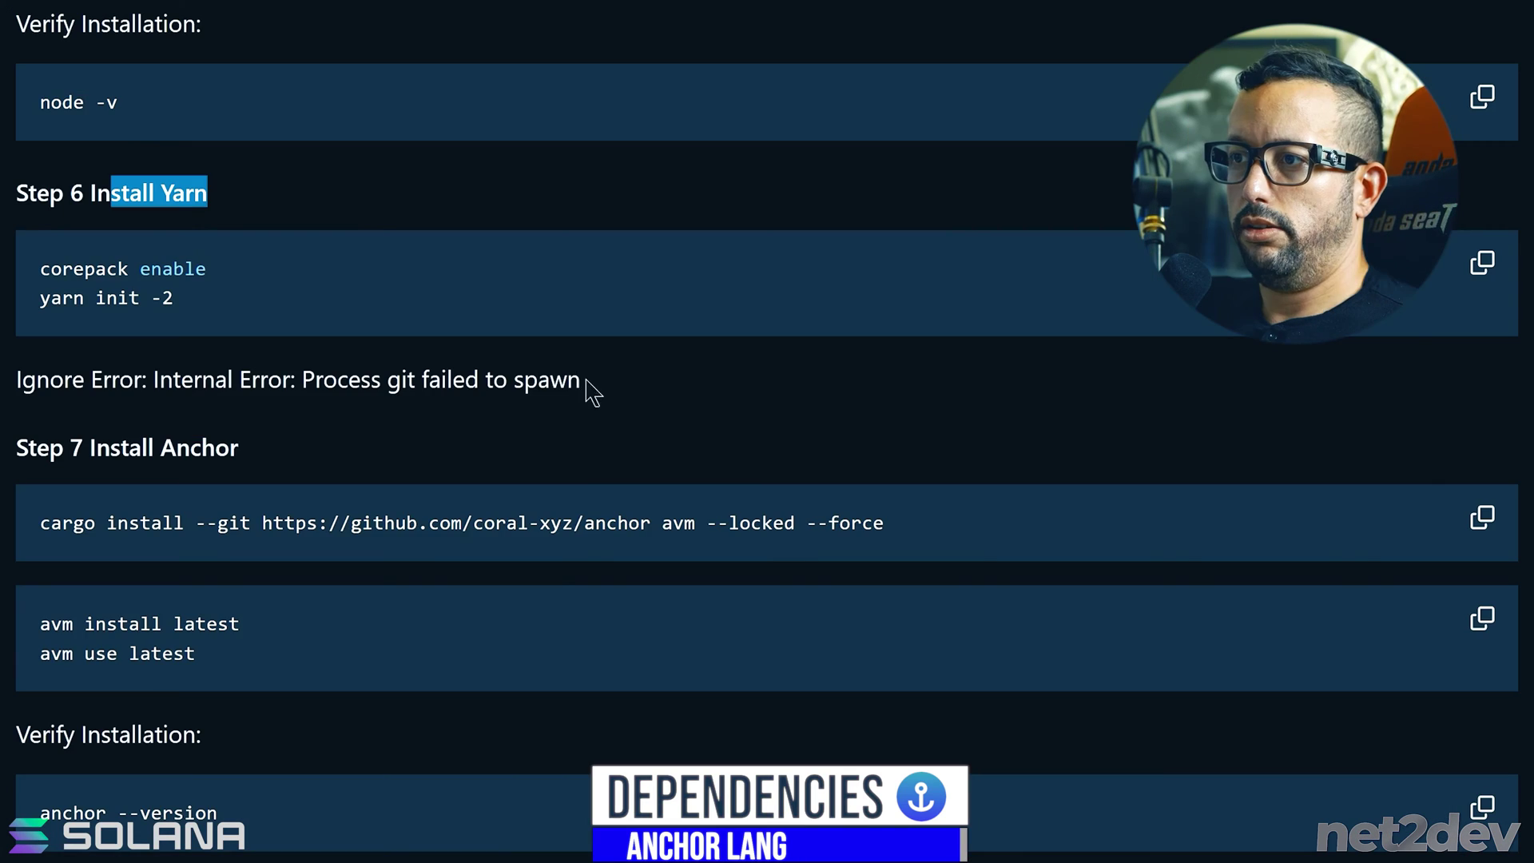
left_click_drag(589, 386, 3, 396)
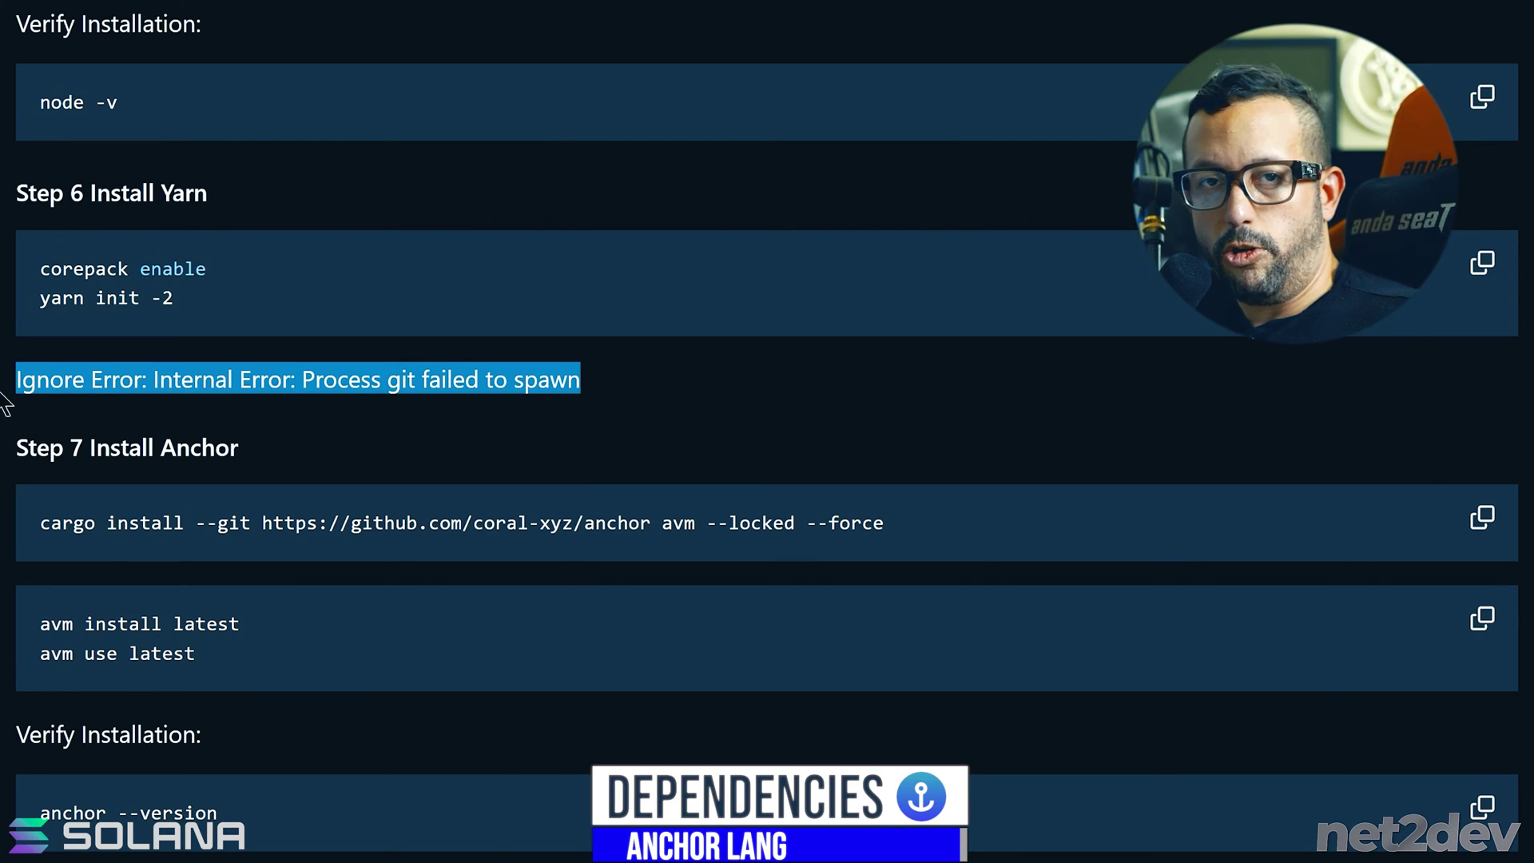
left_click(80, 435)
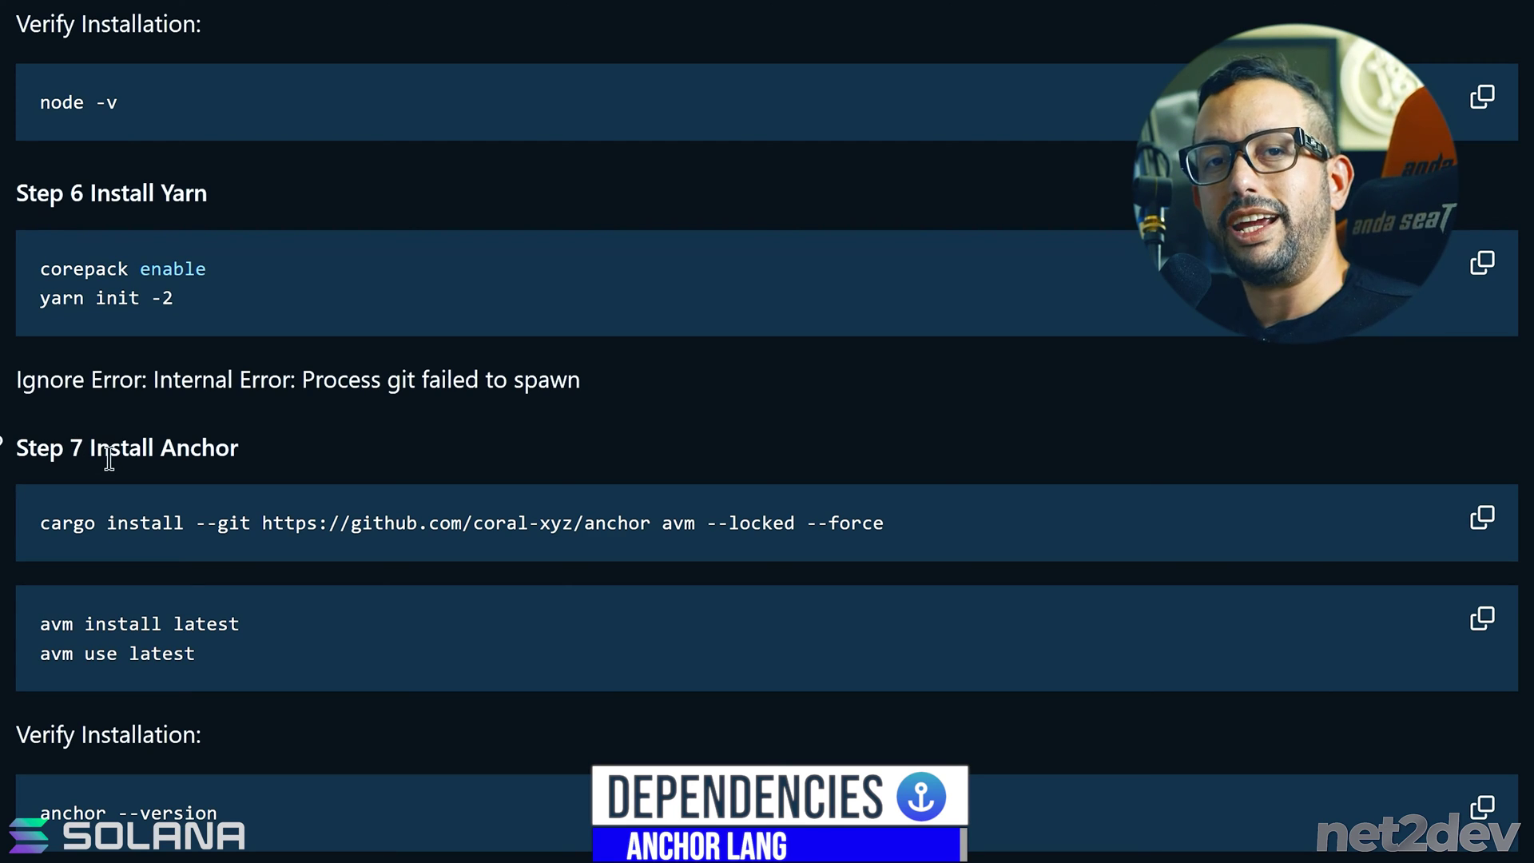
- Install Anchor's version manager (avm) with the Step 7 cargo install command
left_click(1482, 517)
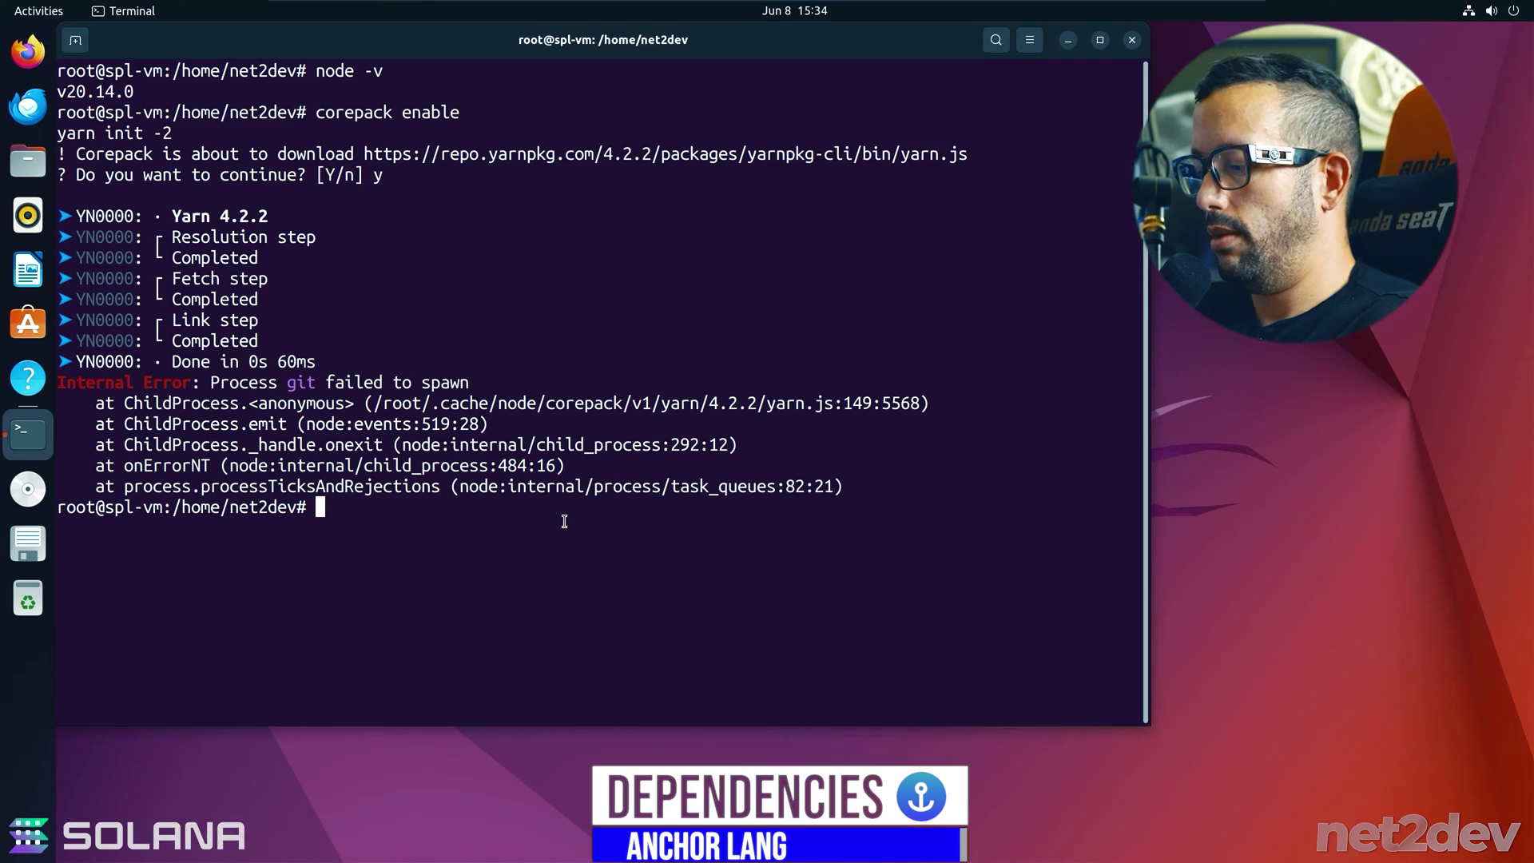
type("clear")
key("Return")
right_click(385, 202)
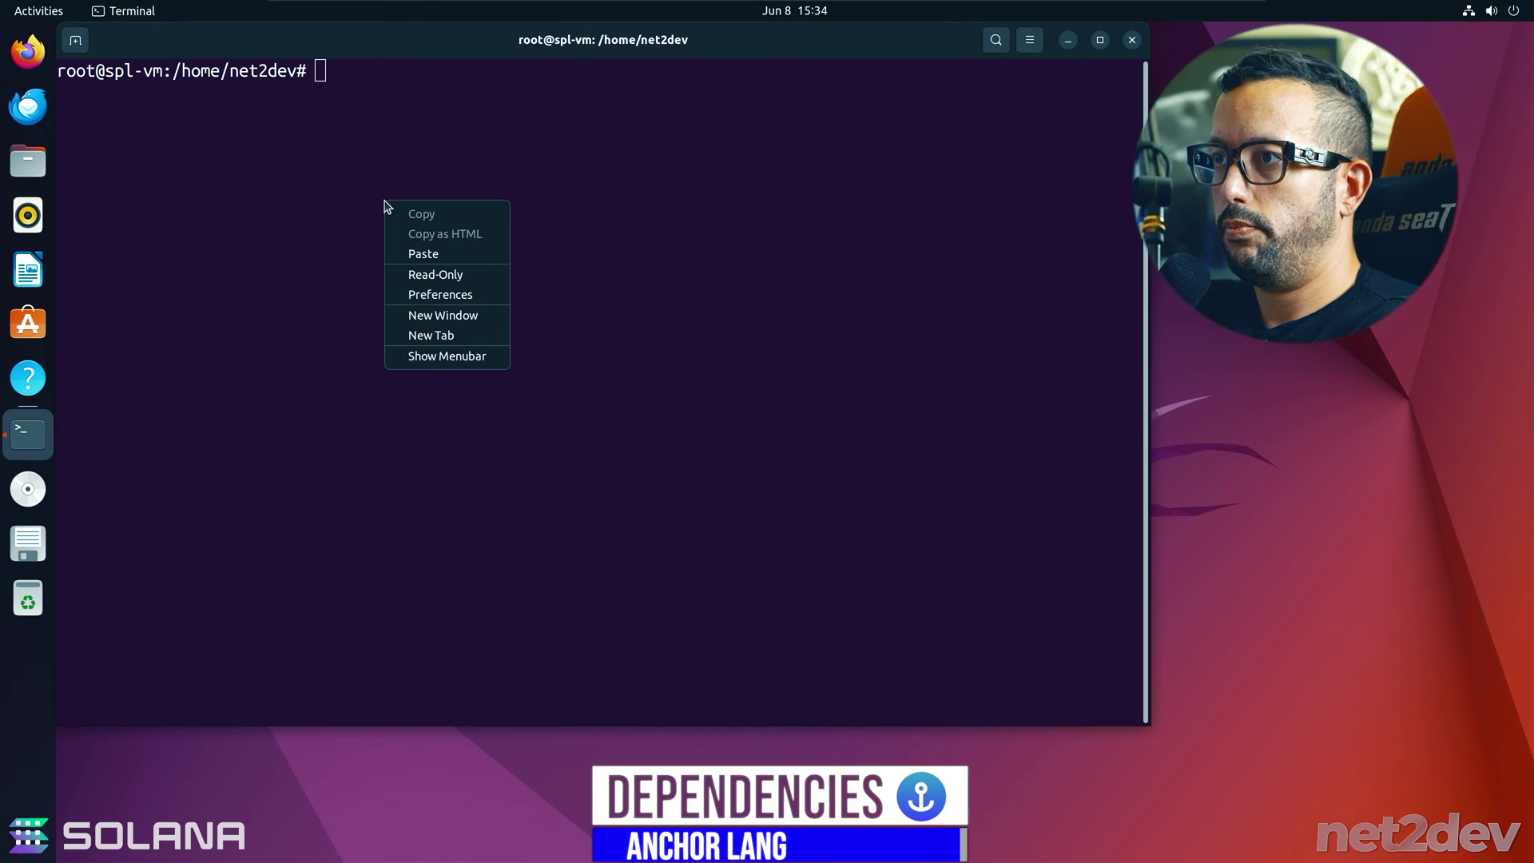
left_click(408, 253)
key("Return")
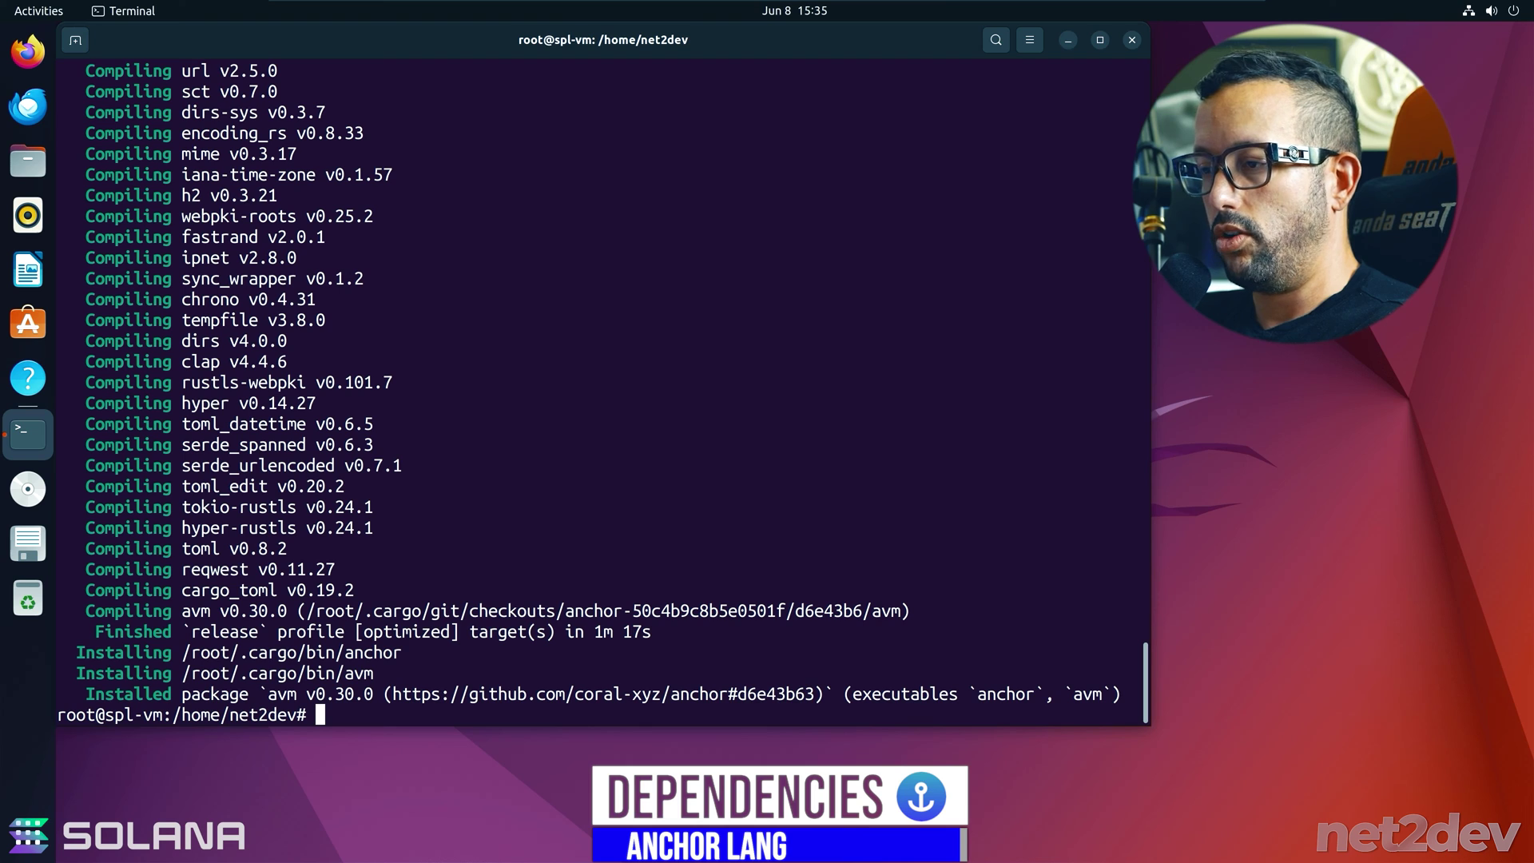
type("clear")
key("Return")
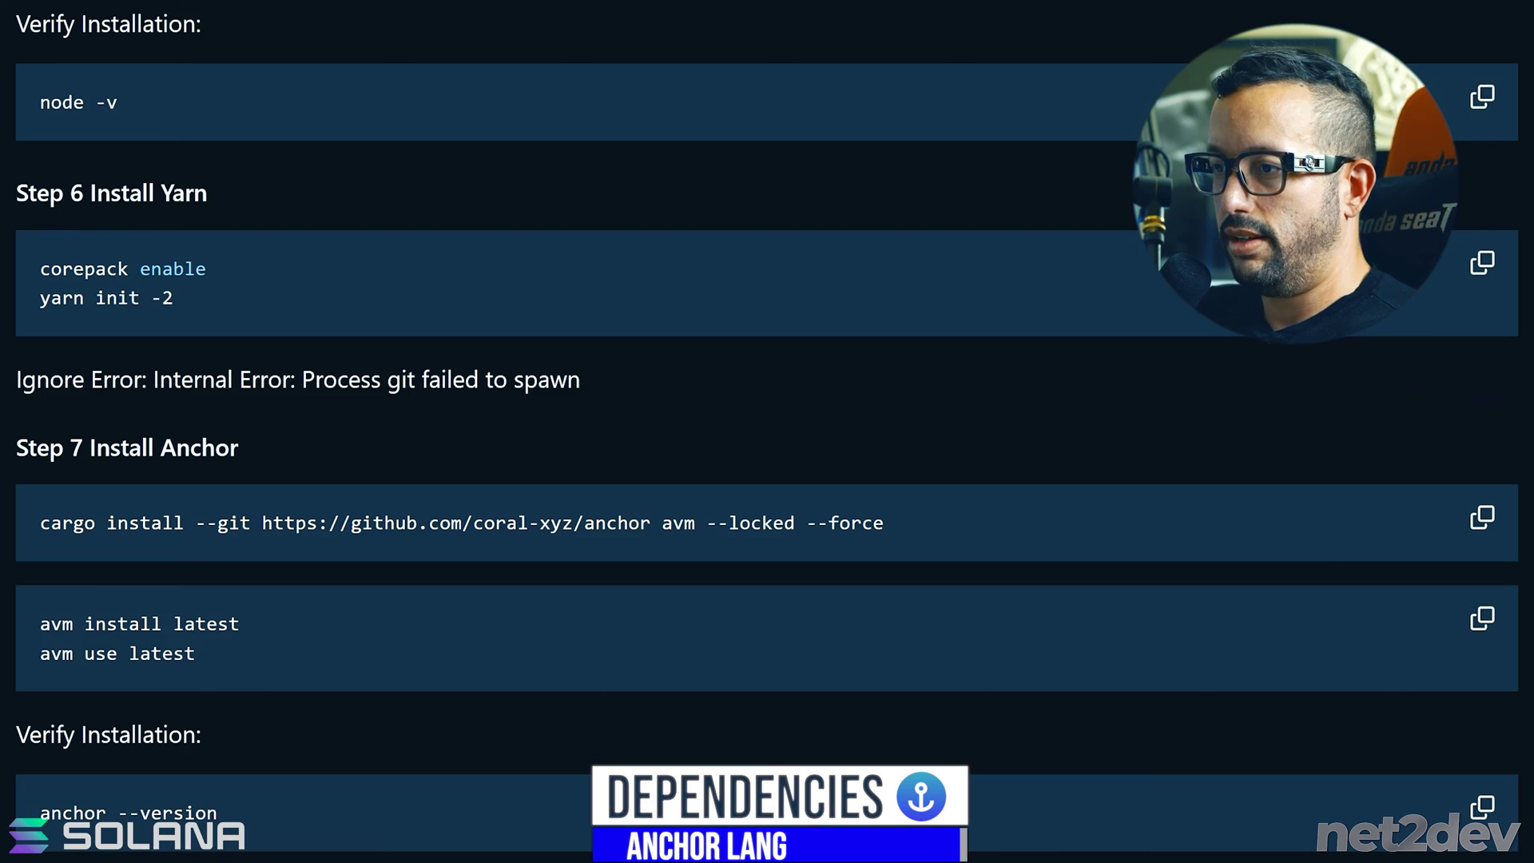
- Run 'avm install latest' and 'avm use latest', then confirm anchor --version shows anchor-cli 0.30.0
left_click_drag(195, 653, 32, 621)
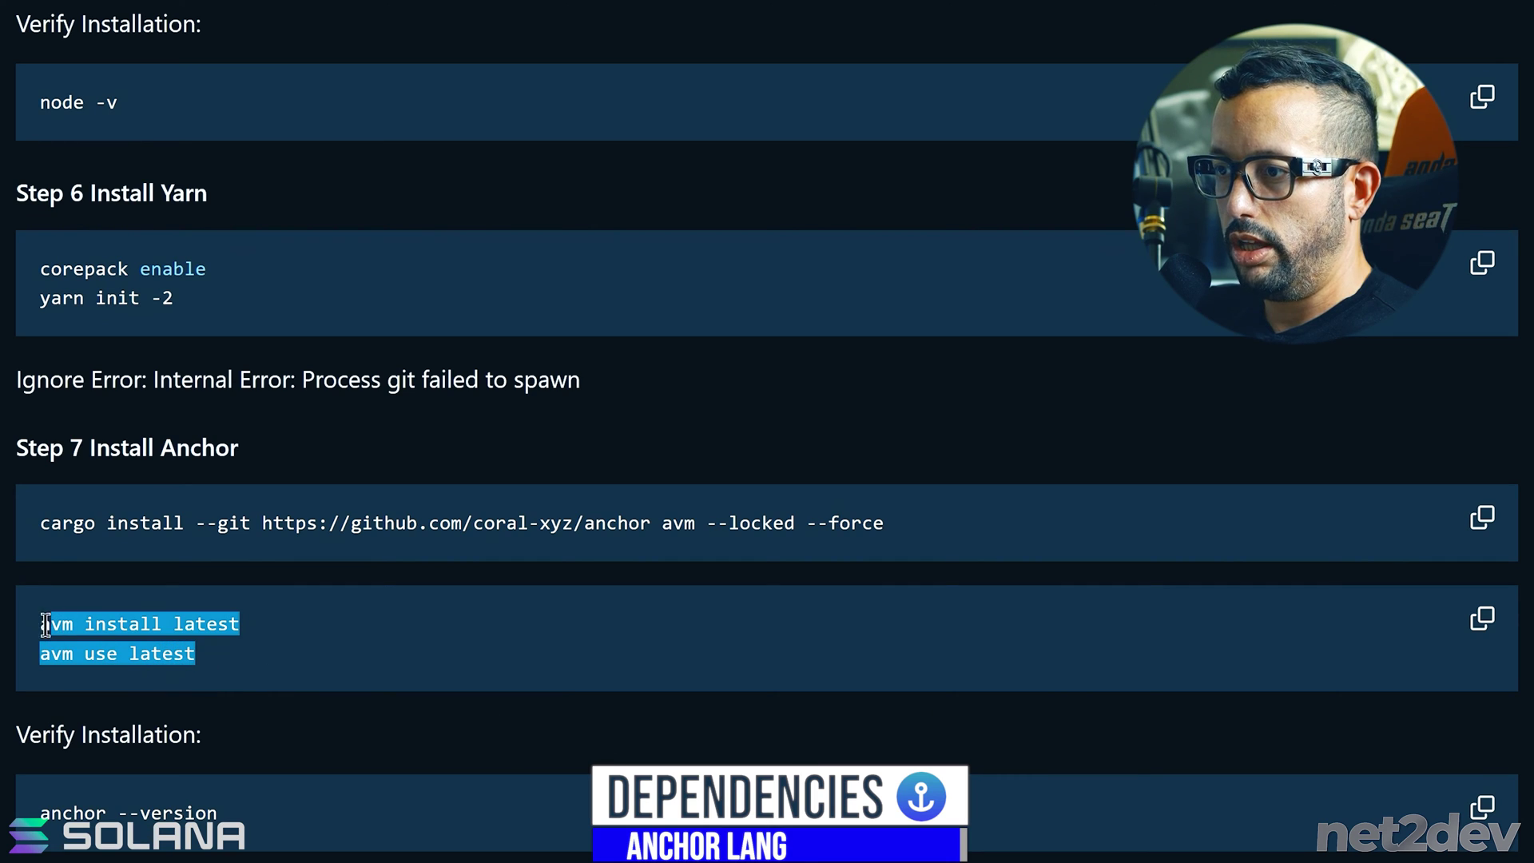
left_click(1483, 617)
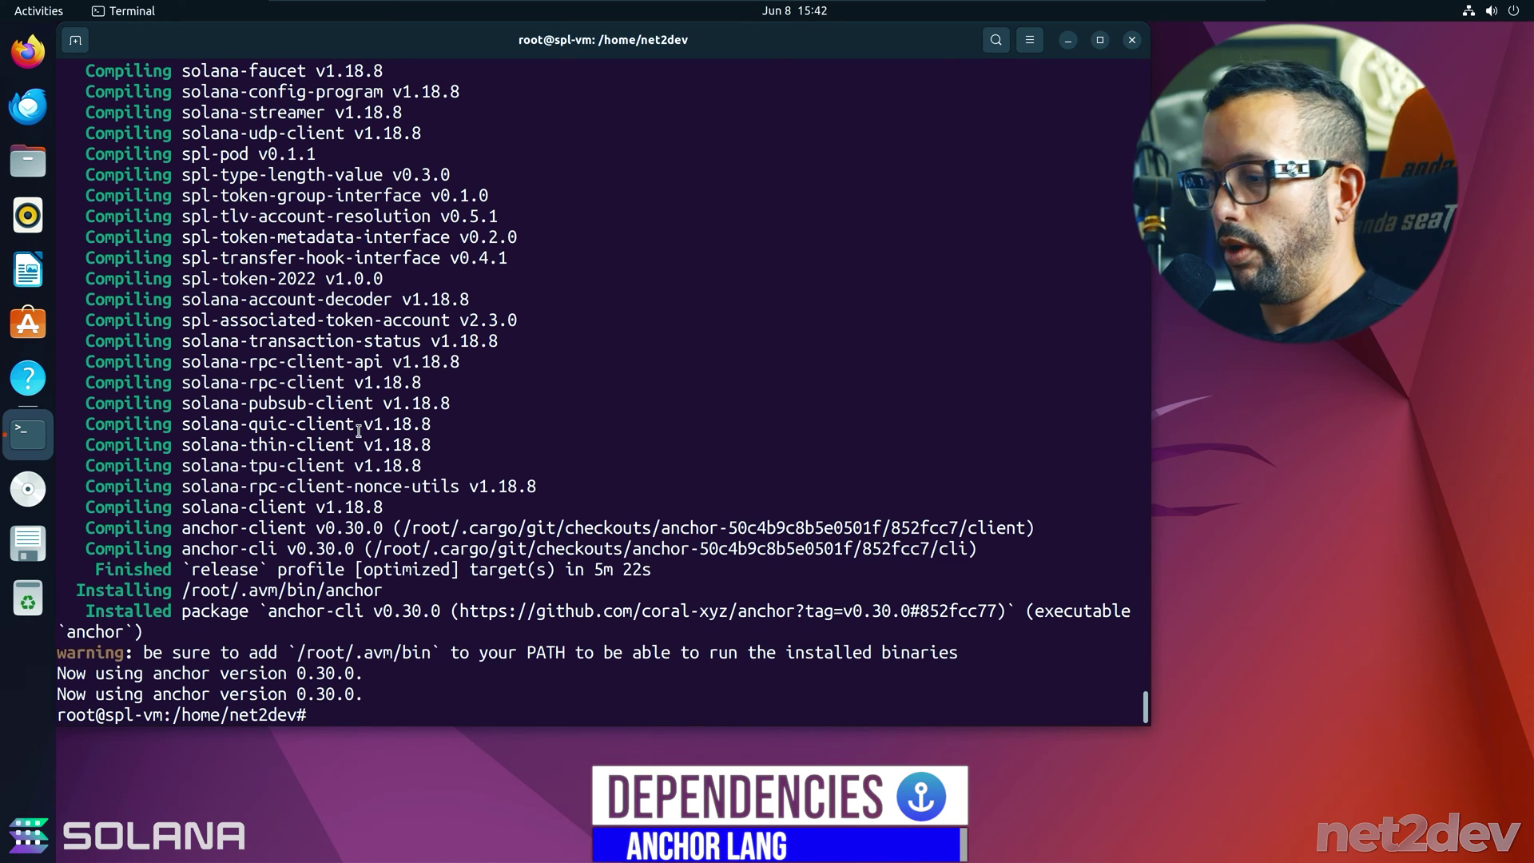
type("clear")
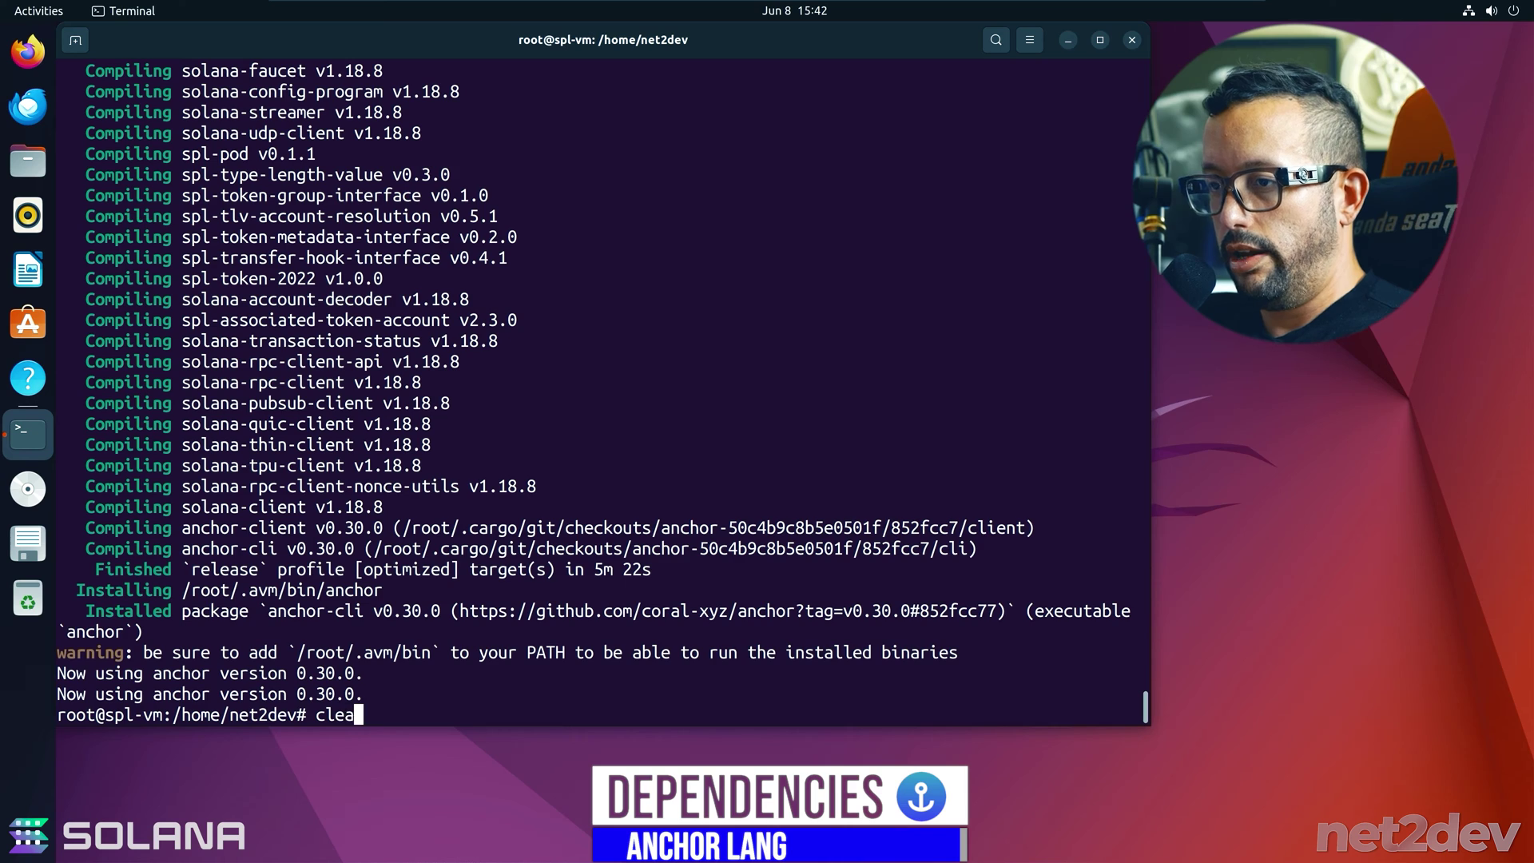
key("Return")
key("Return")
key("Return")
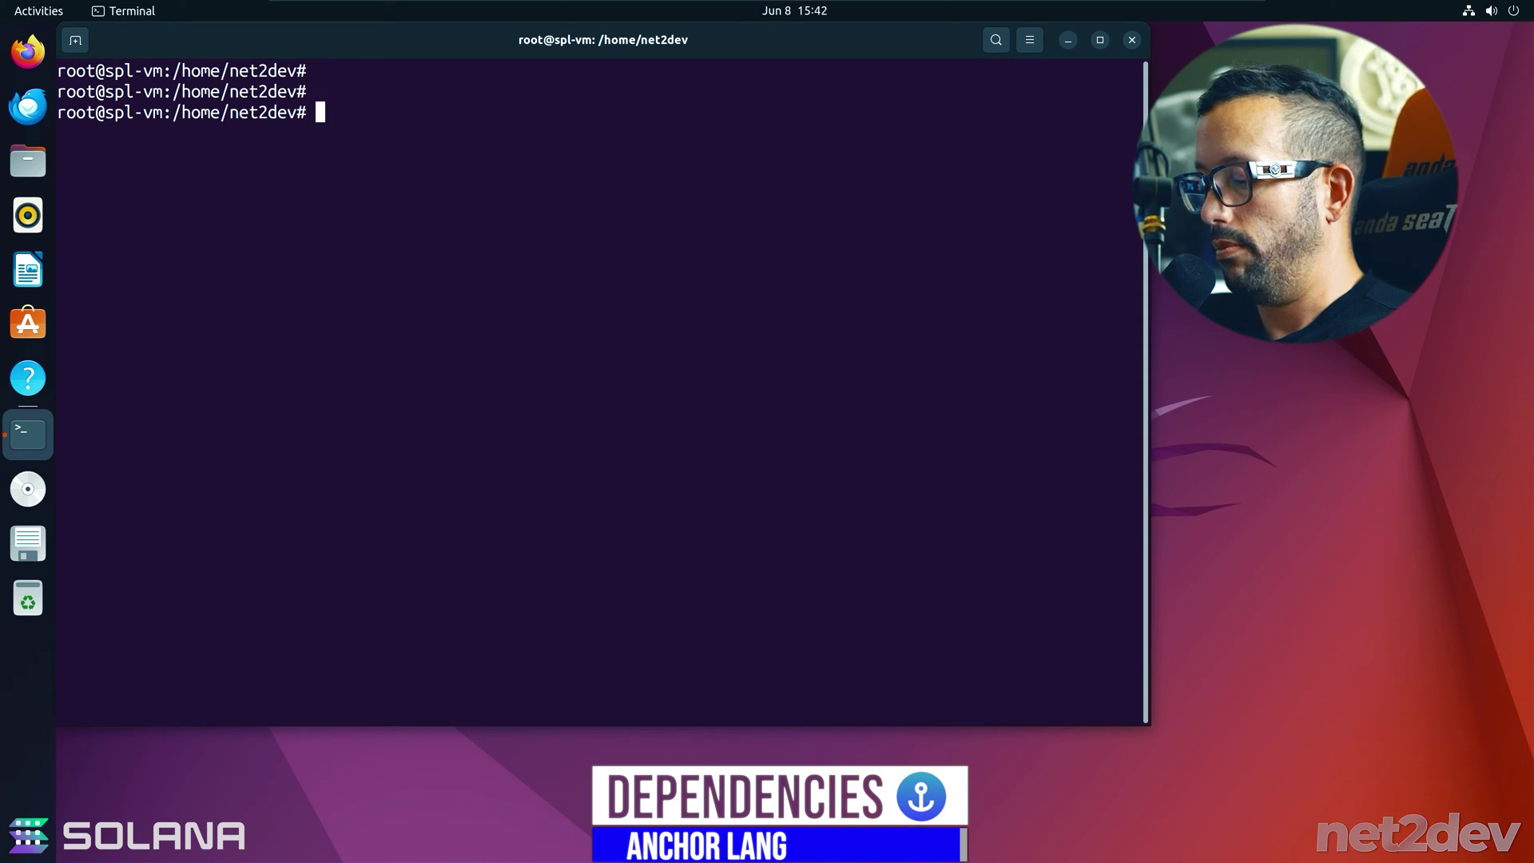
type("anchor --version")
key("Return")
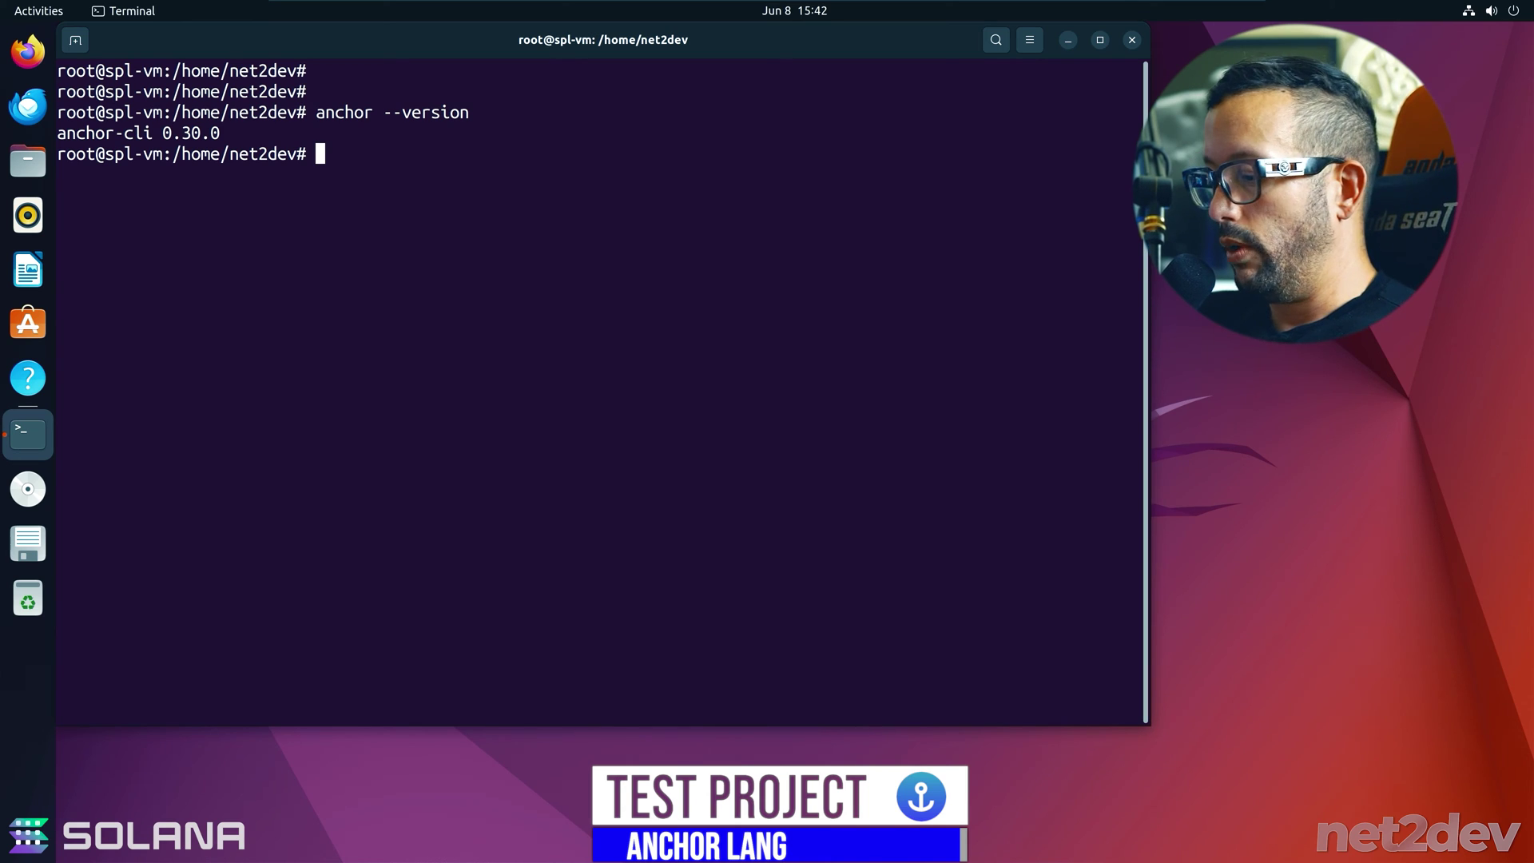
- Generate a new Solana keypair with 'solana-keygen new' and an empty passphrase
type("solana-keygeb")
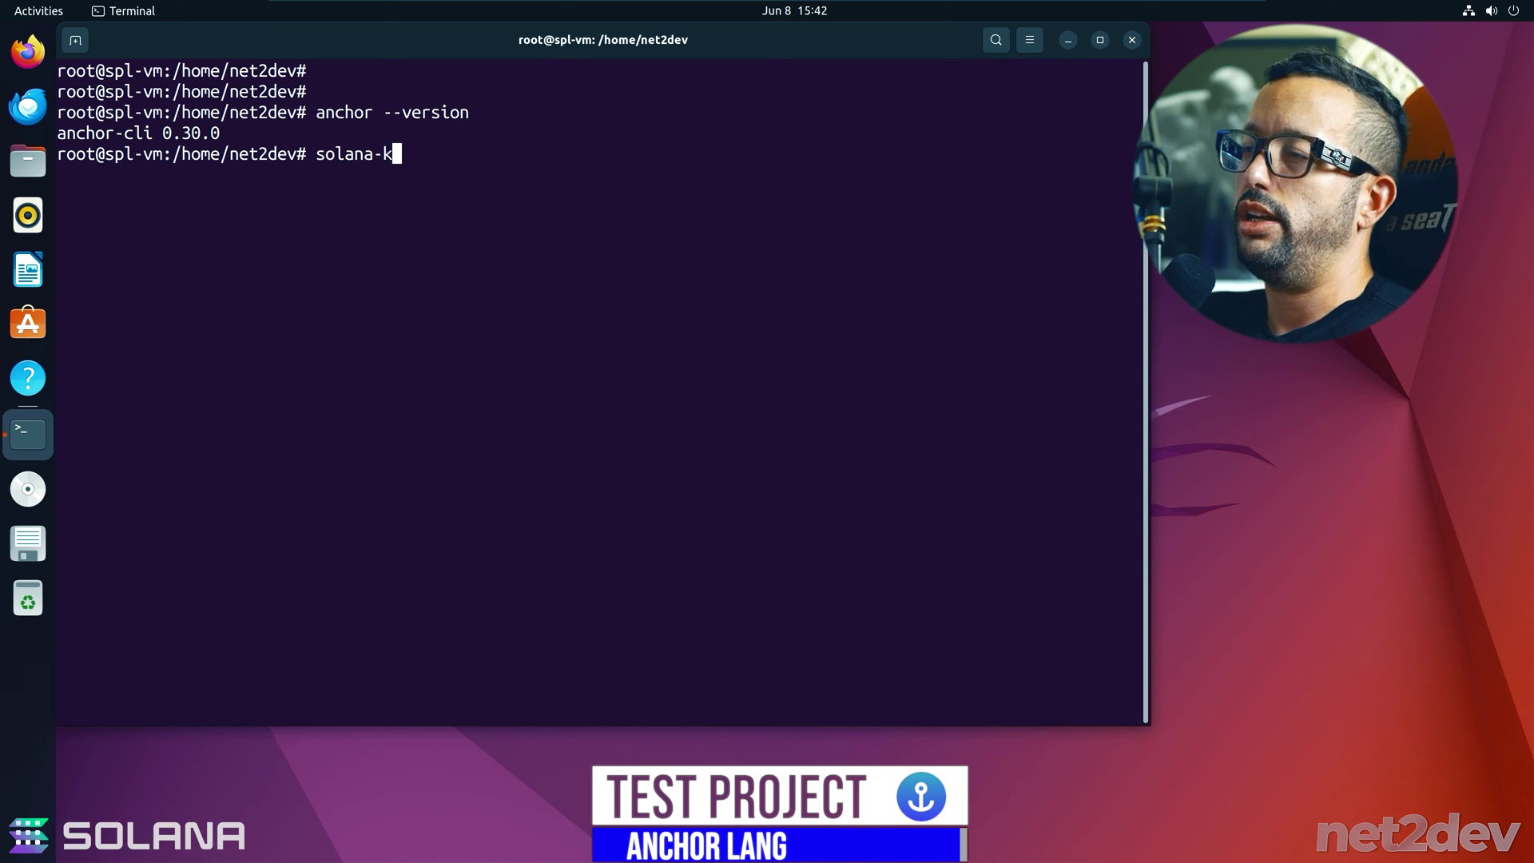
key("BackSpace")
type("n new")
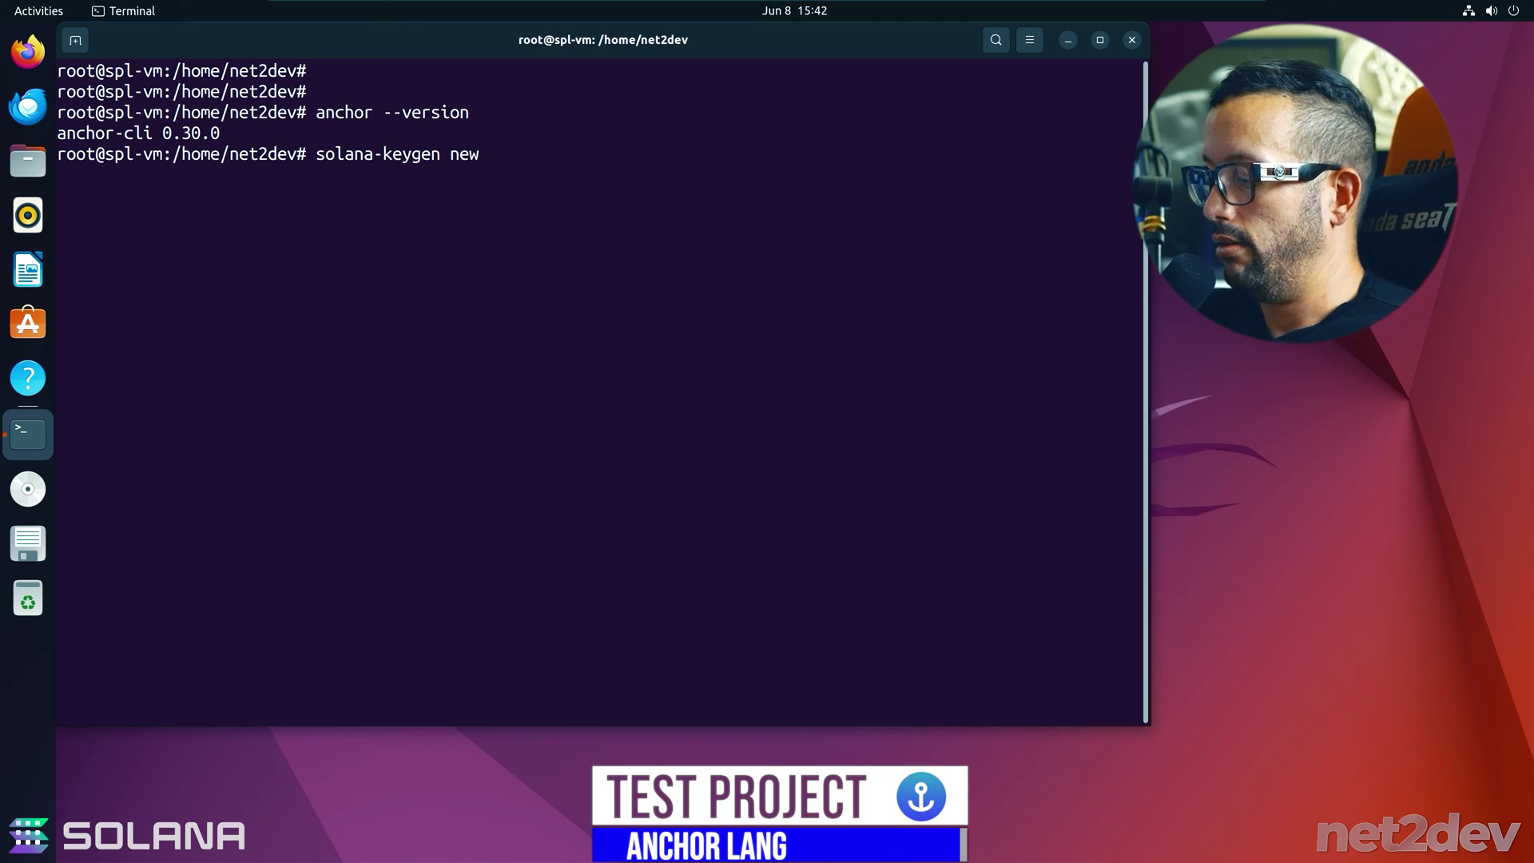
key("Return")
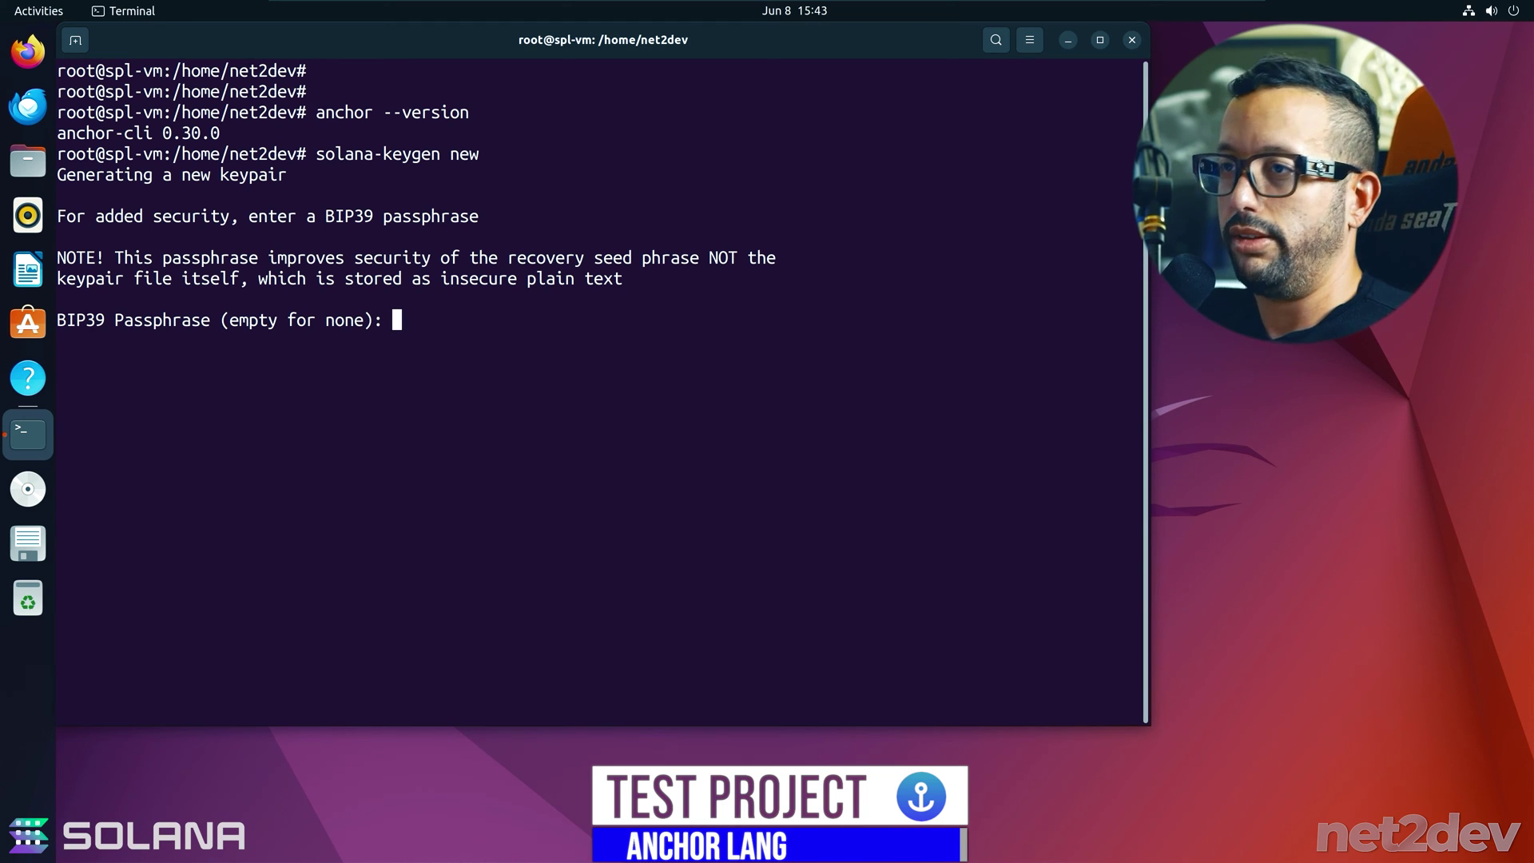
key("Return")
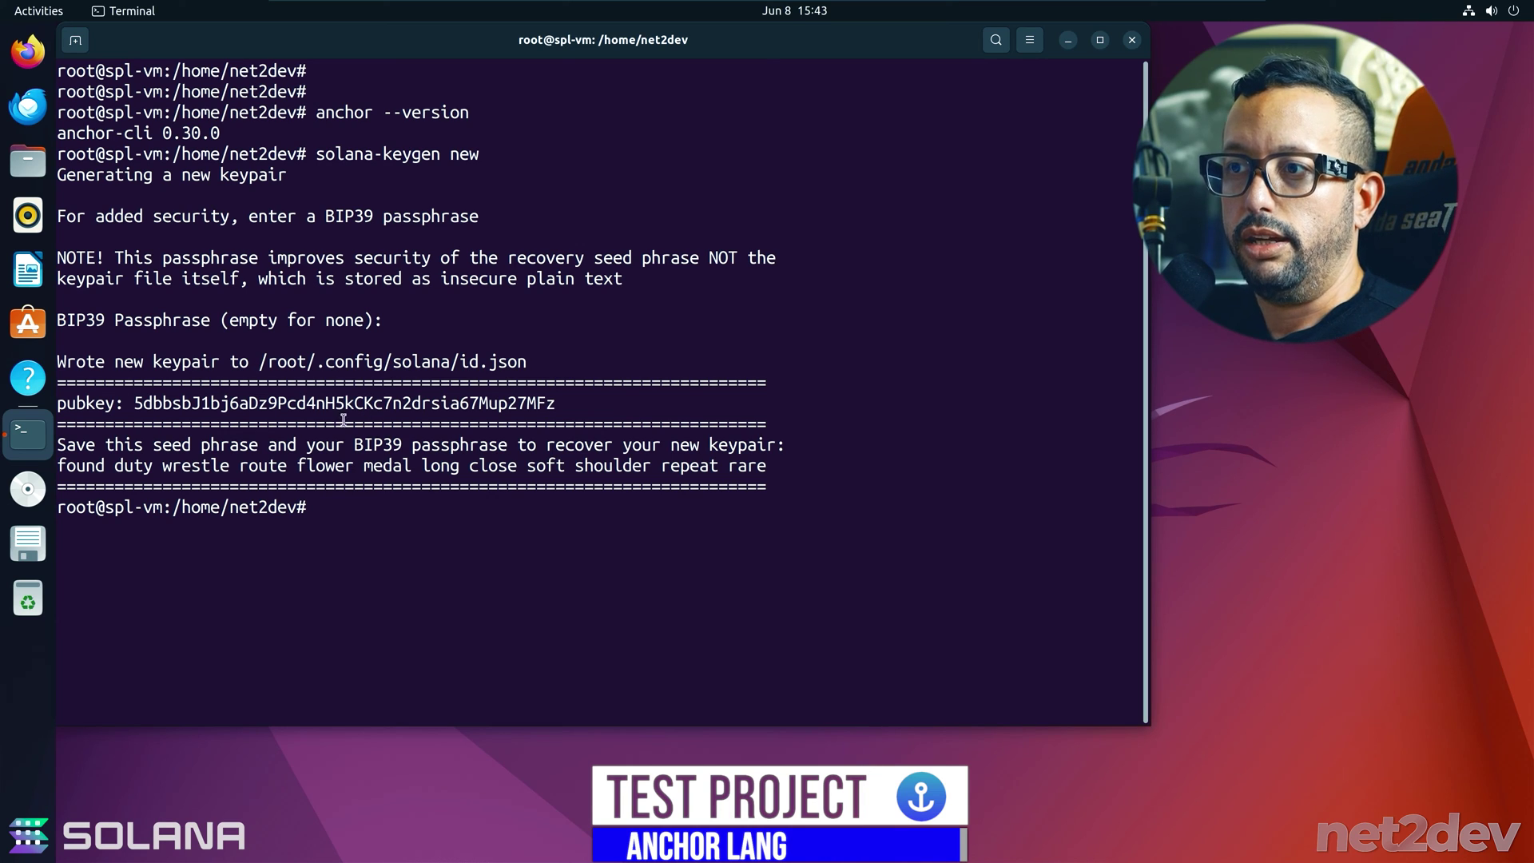
- Copy the new keypair's public key and launch Firefox
left_click_drag(137, 403, 288, 403)
left_click_drag(133, 403, 551, 404)
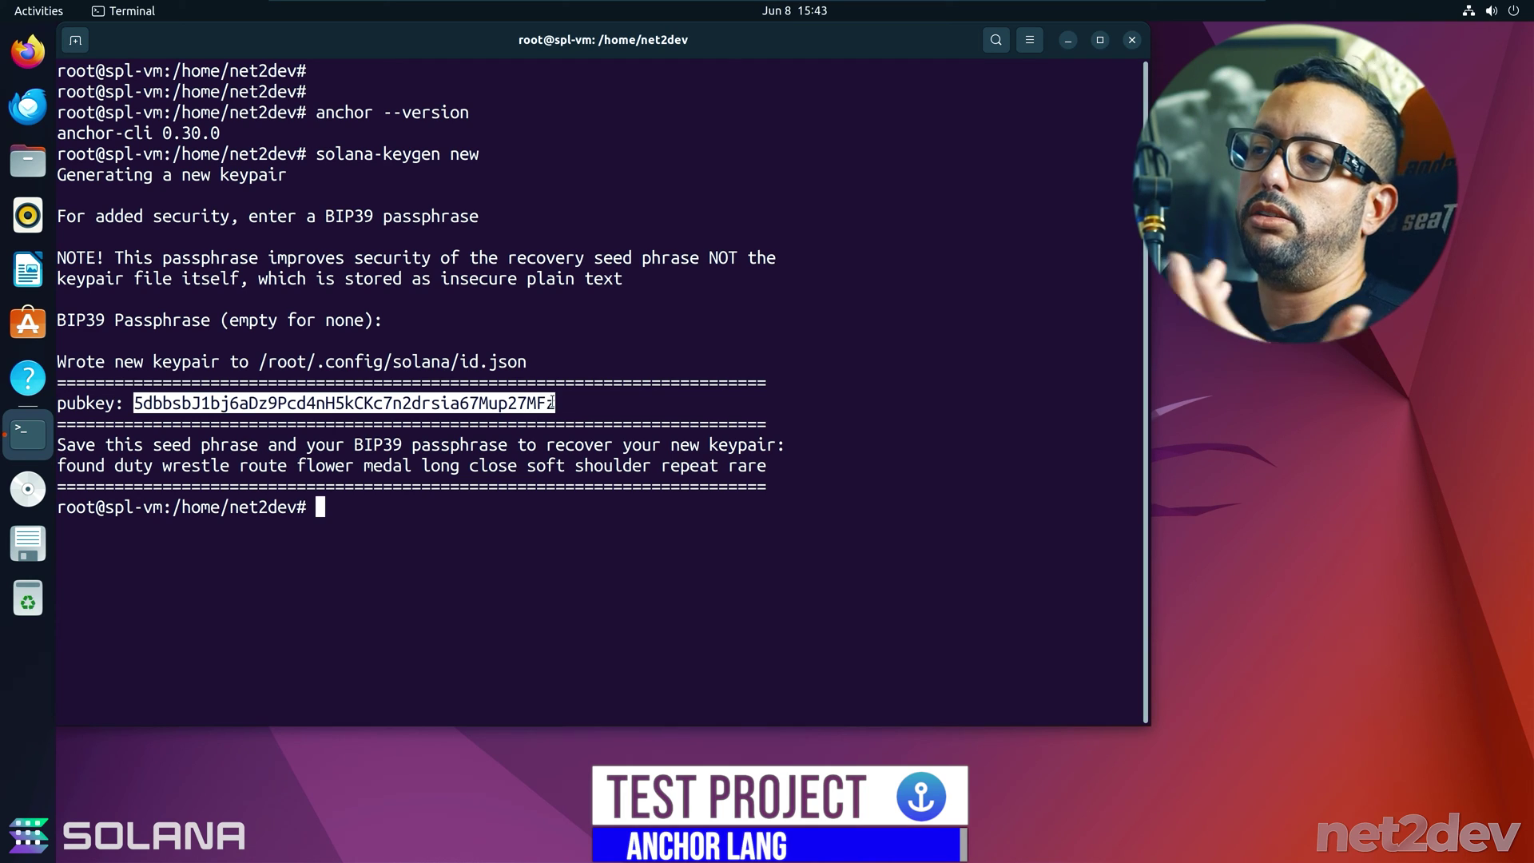
right_click(552, 402)
left_click(572, 414)
left_click(28, 51)
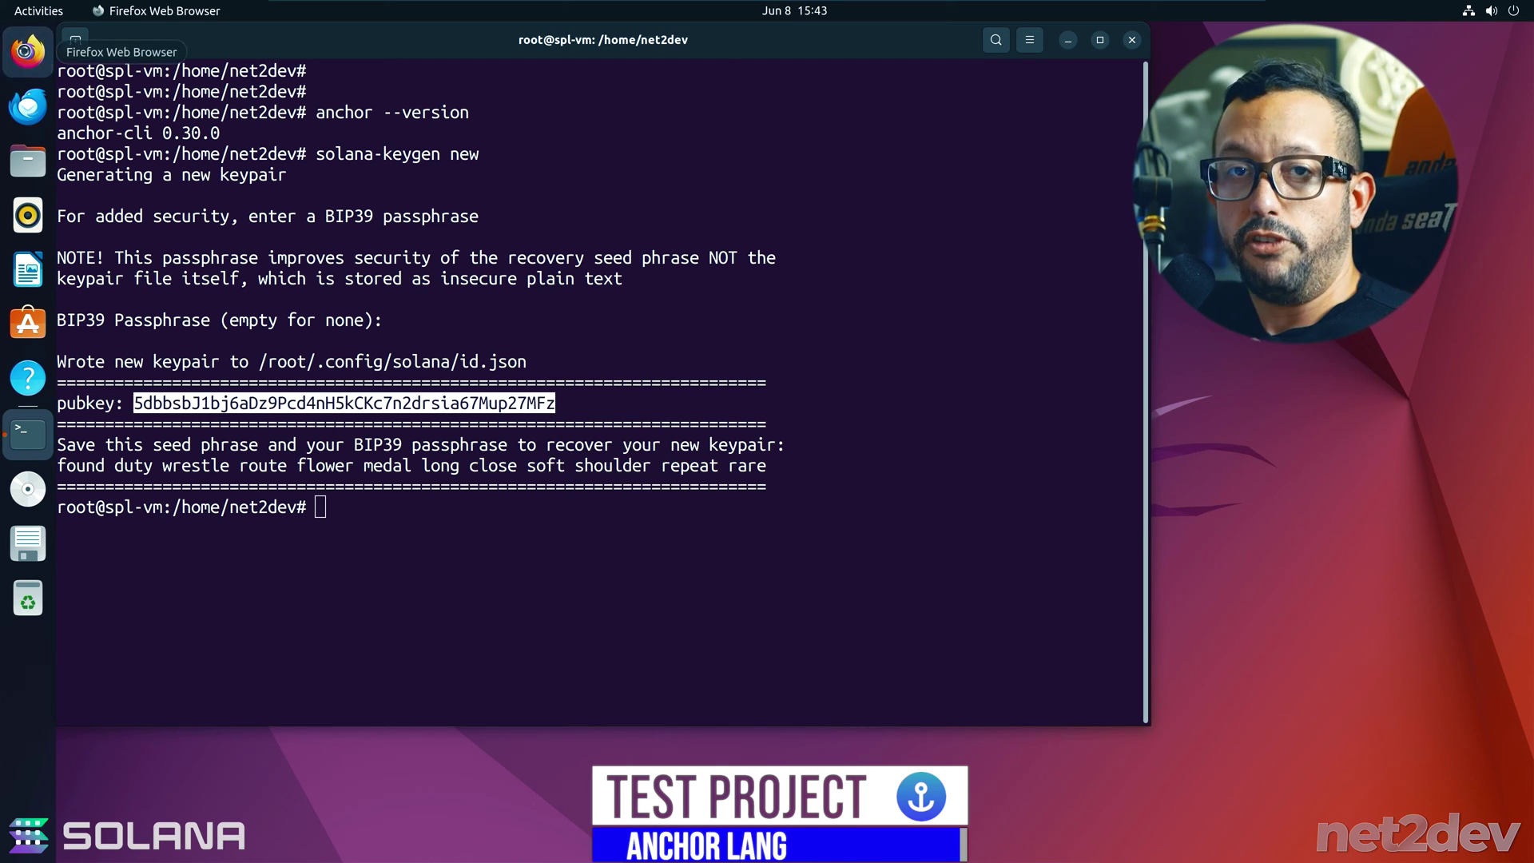
- Search Google for 'solana devnet faucet' and open the Solana Devnet Faucet page
type("goo")
key("Return")
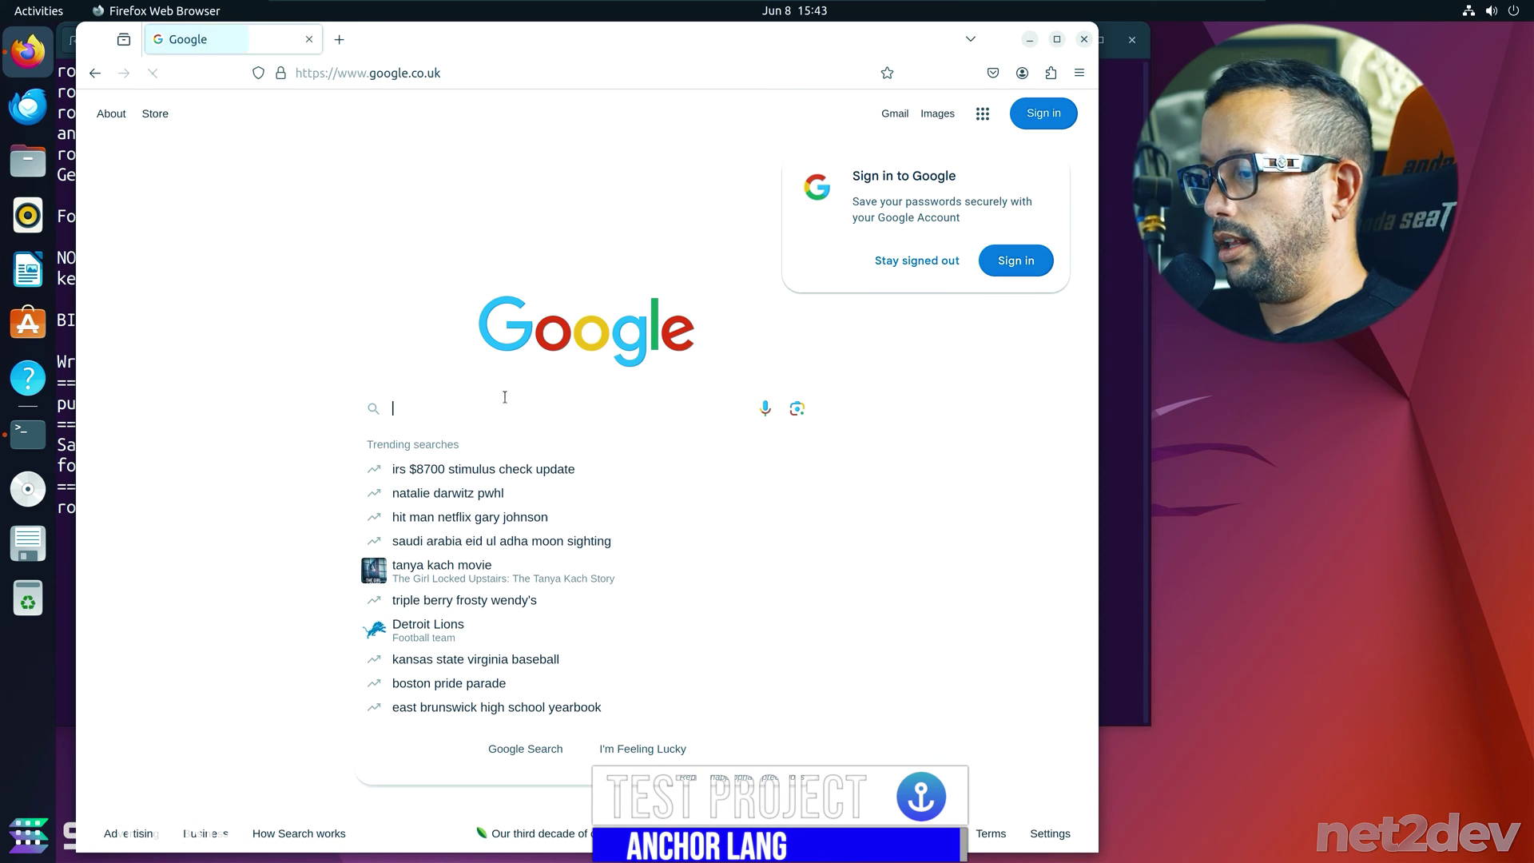
type("solana devnet faucet")
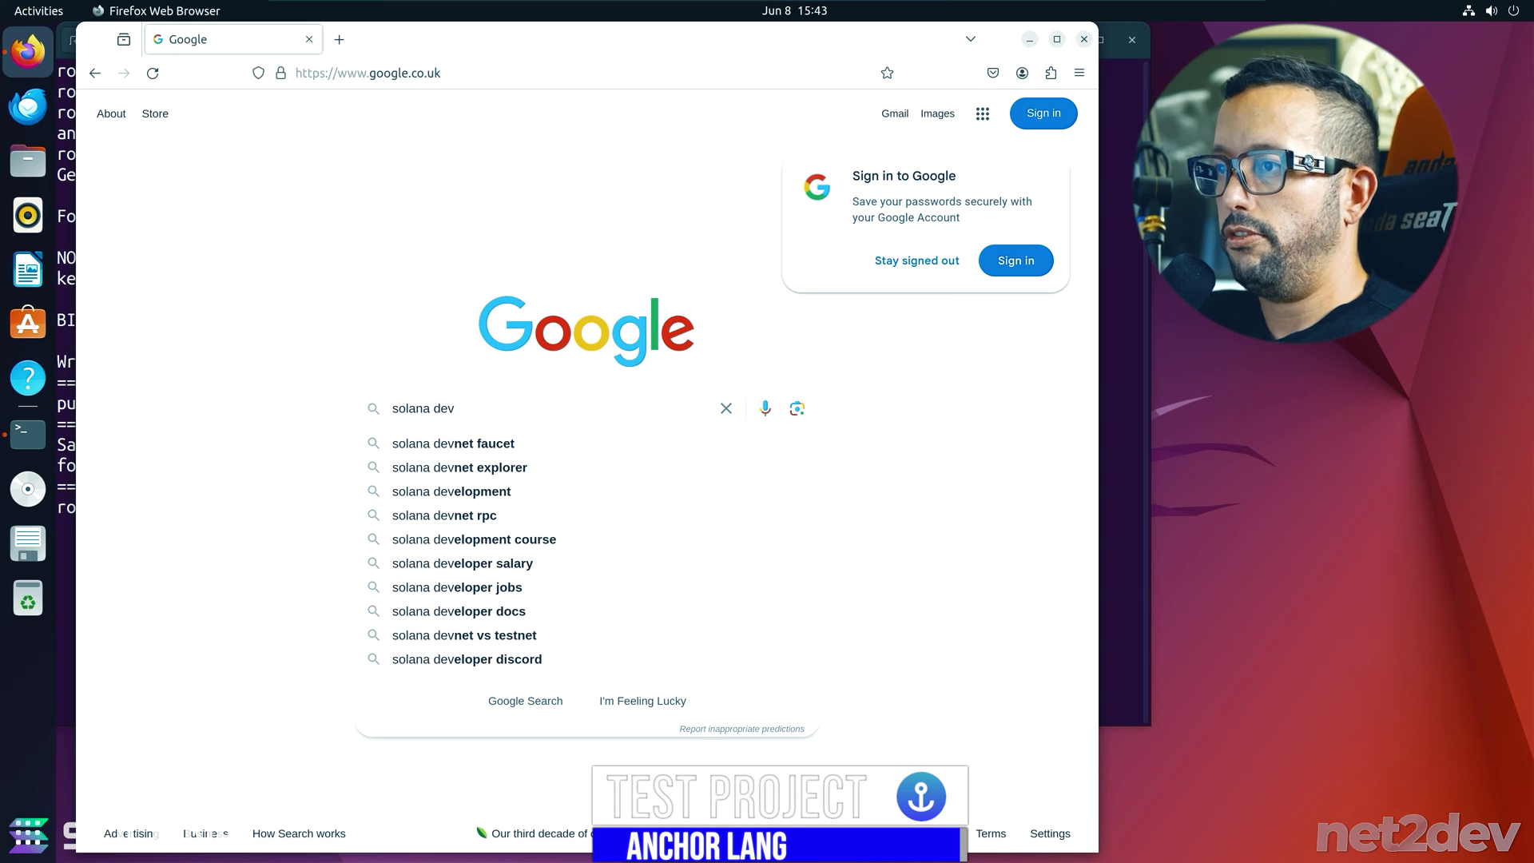
key("Return")
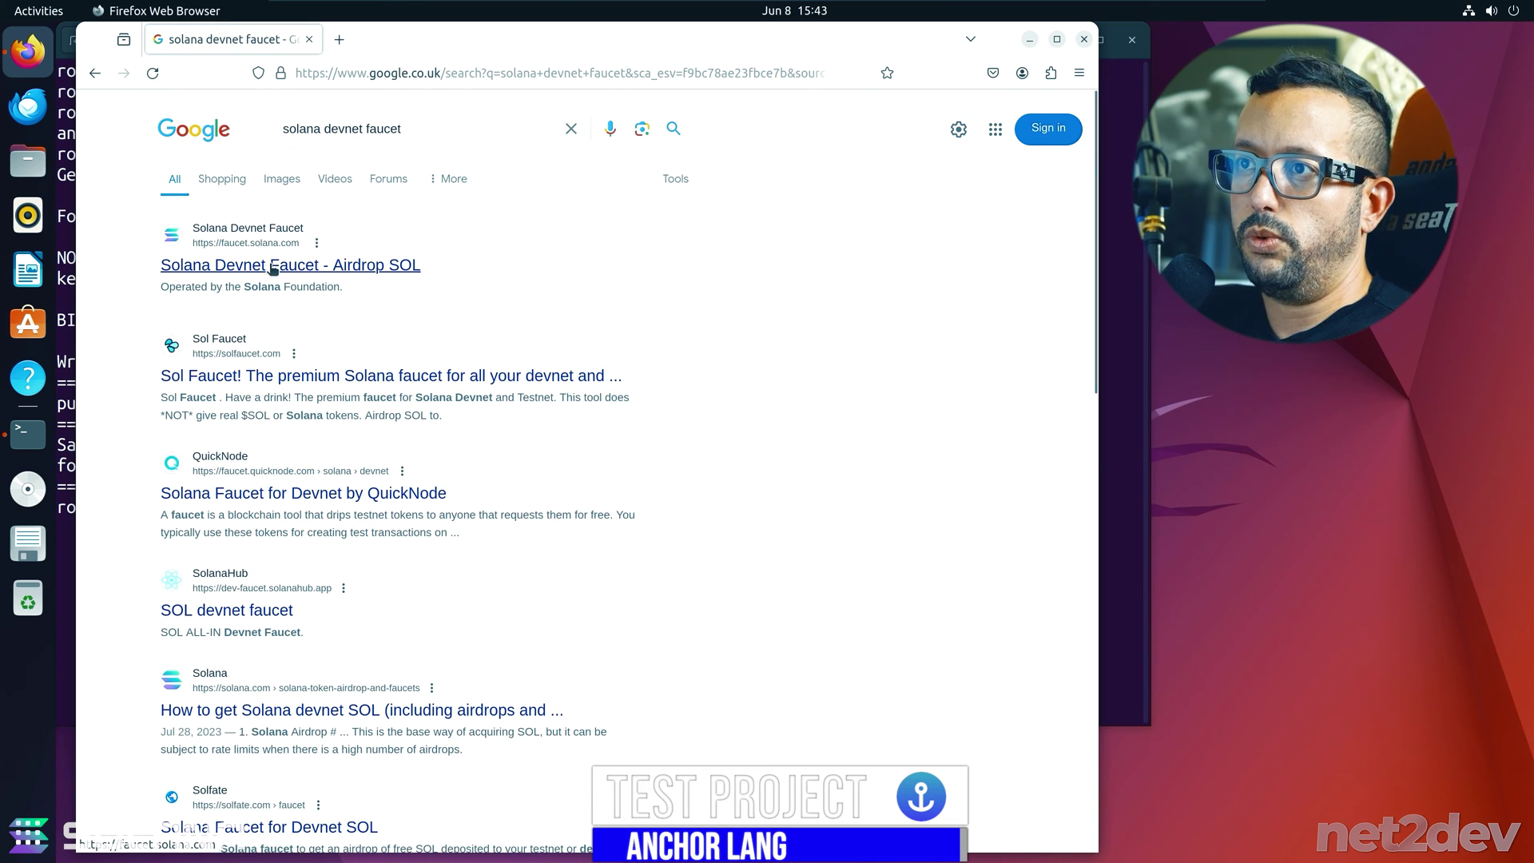
key("ctrl+plus")
key("ctrl+plus")
key("ctrl+plus")
left_click(249, 320)
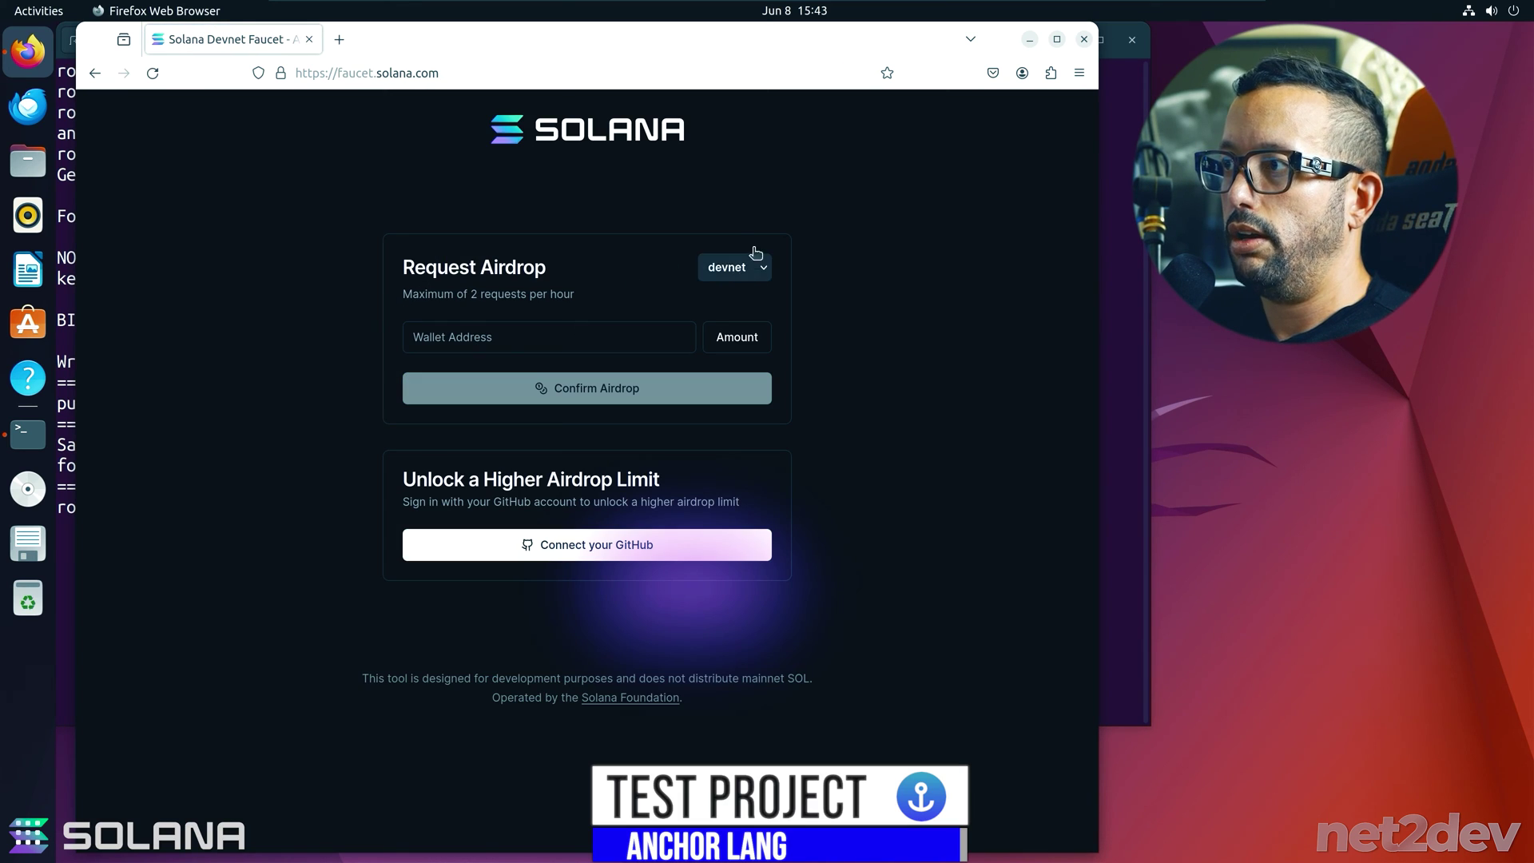
key("ctrl+plus")
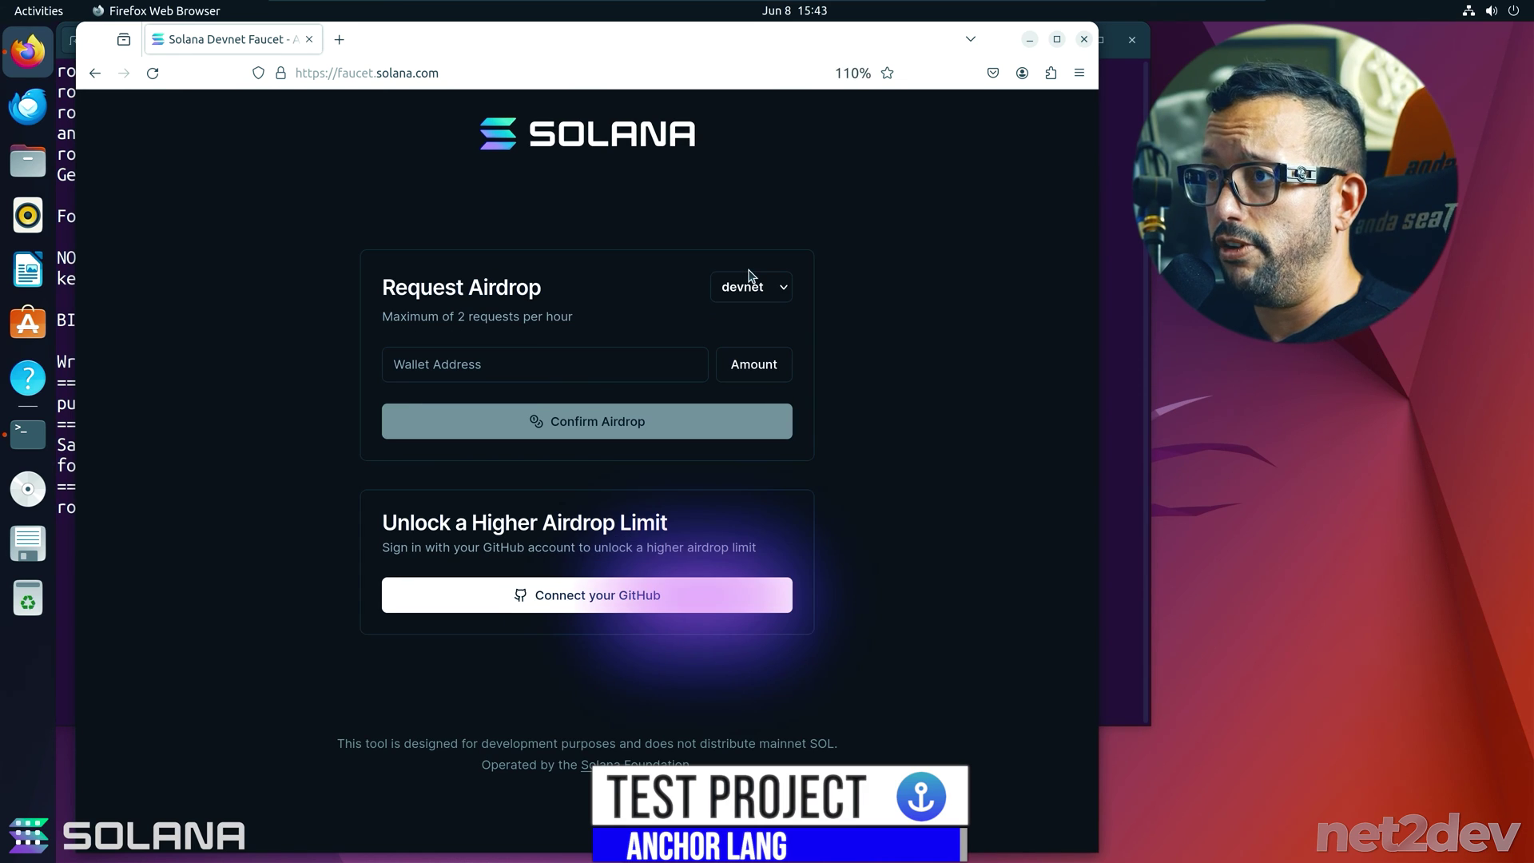
- Request a 5 SOL devnet airdrop to the pasted public key and pass verification
left_click(464, 375)
key("ctrl+v")
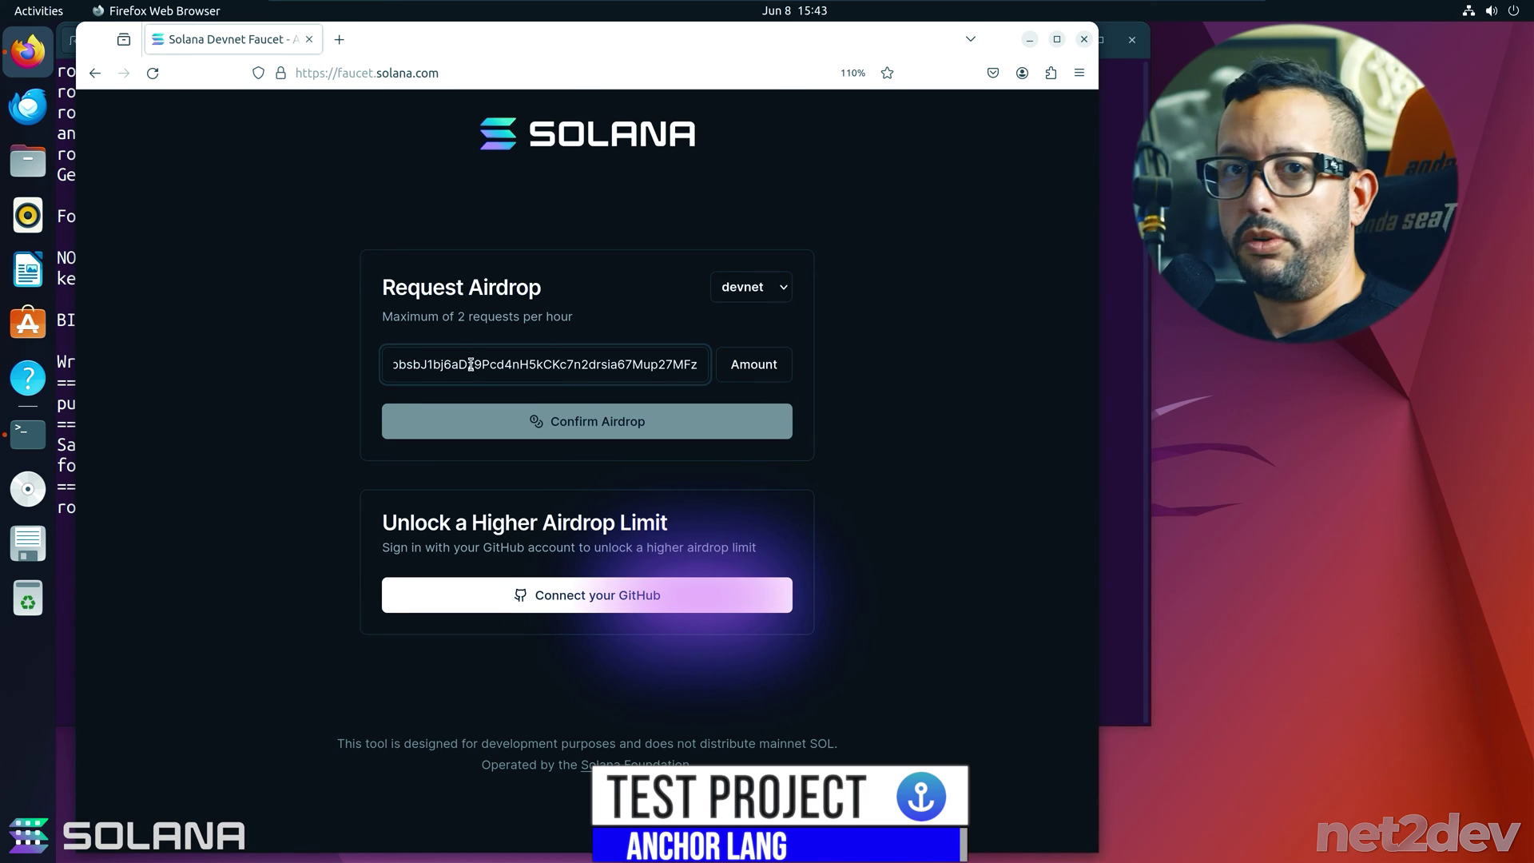
left_click(780, 368)
left_click(779, 456)
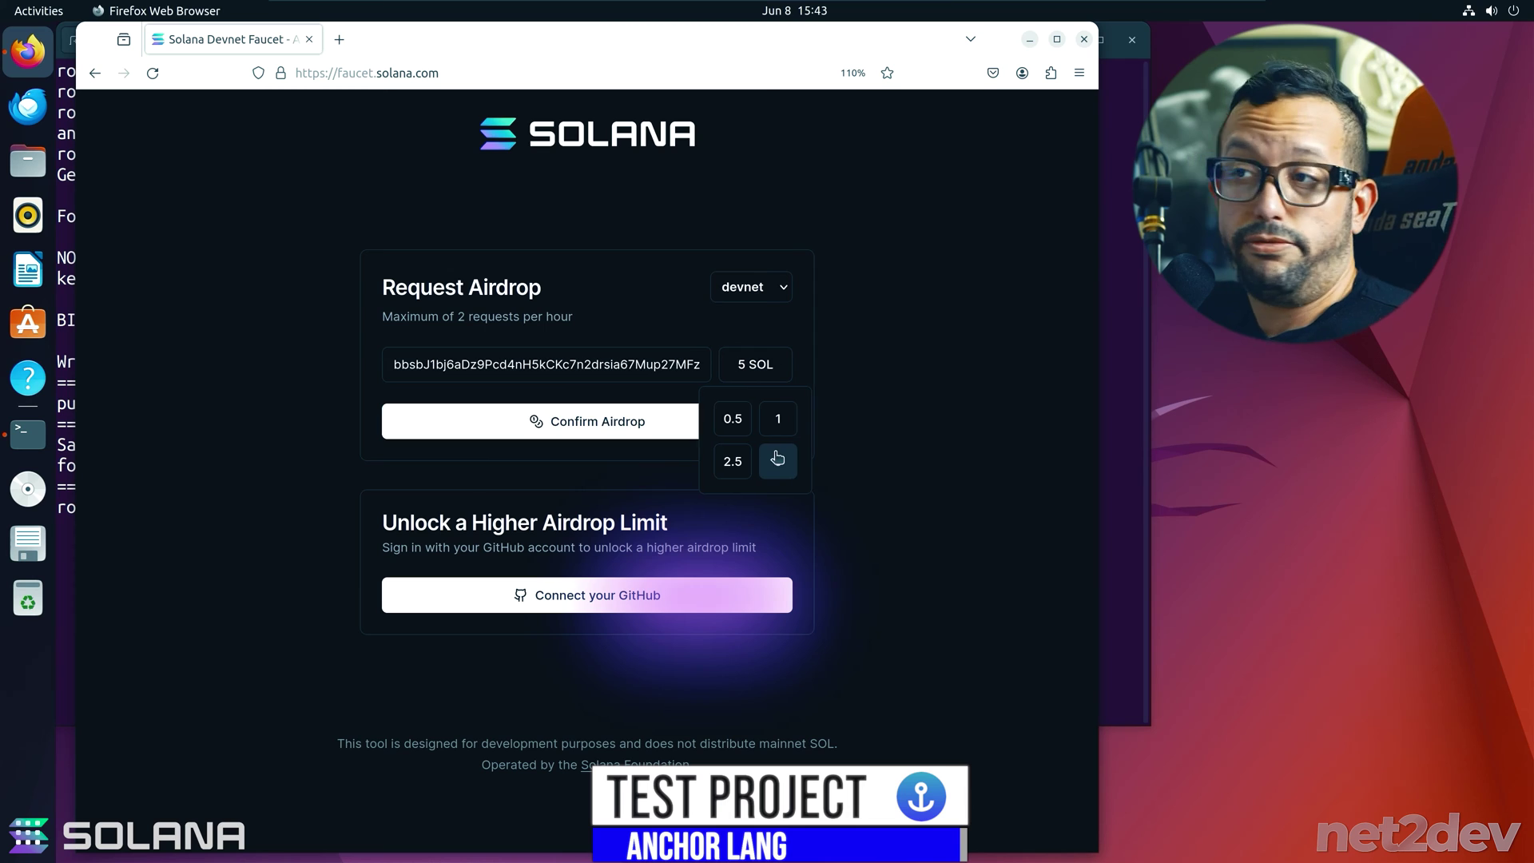
left_click(612, 422)
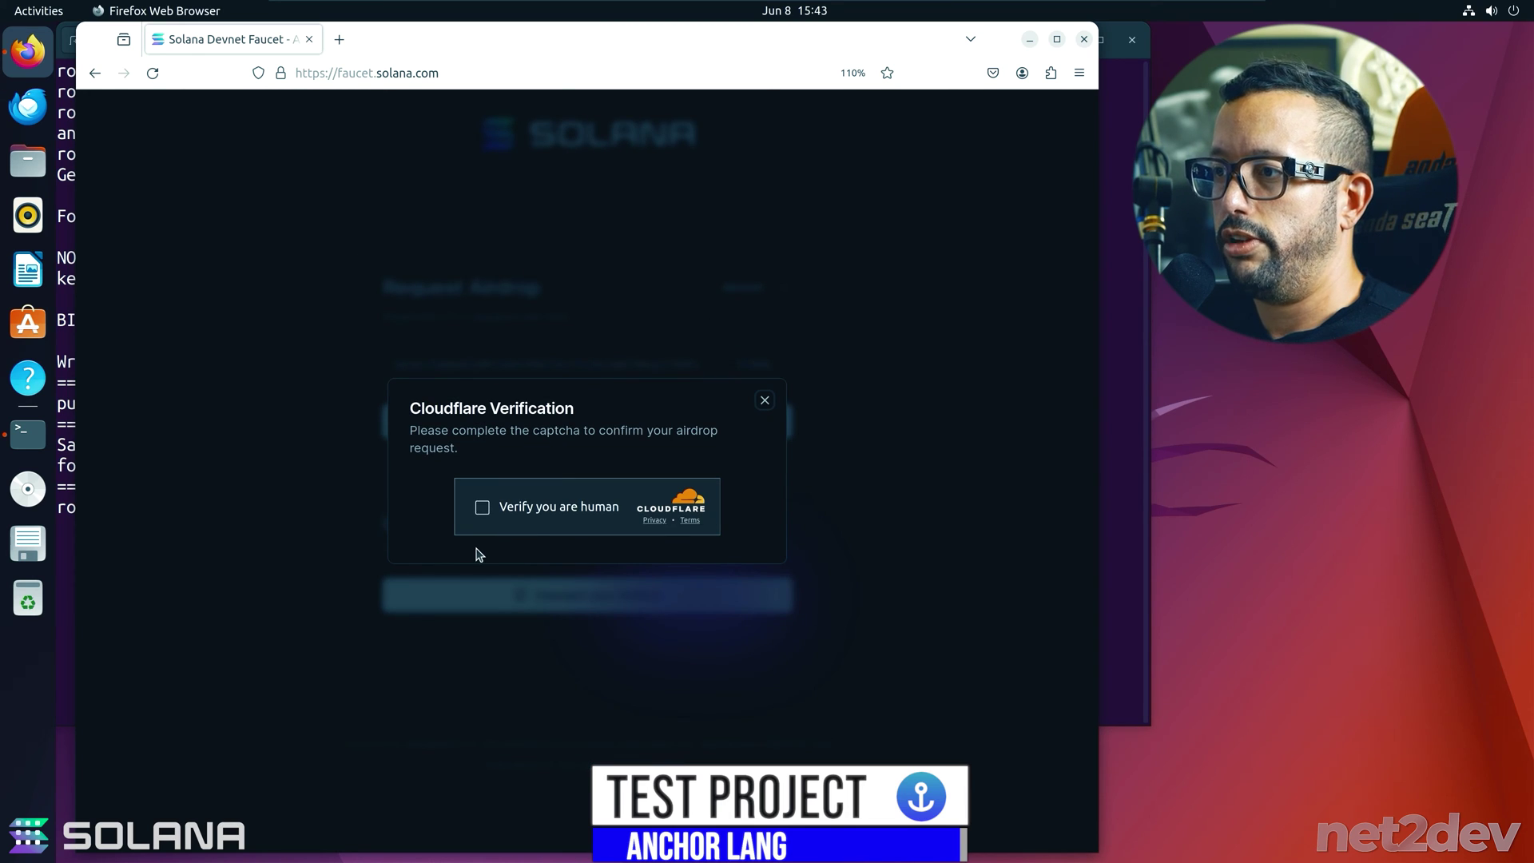
left_click(483, 509)
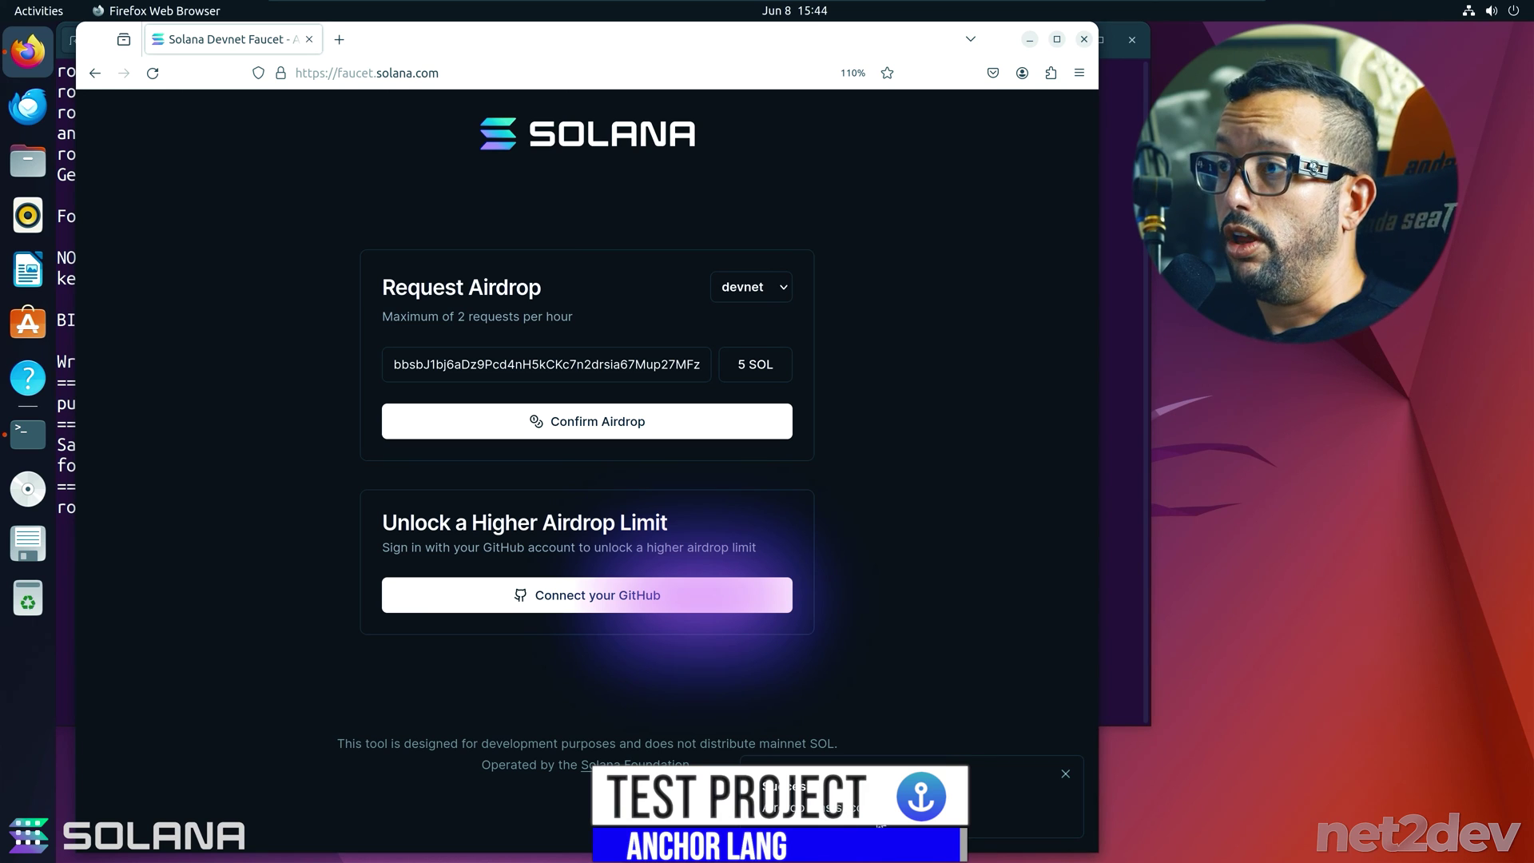
- Open the Solscan explorer in a new browser tab and switch it to the dark theme
left_click(339, 40)
type("solscan")
key("Return")
left_click(213, 362)
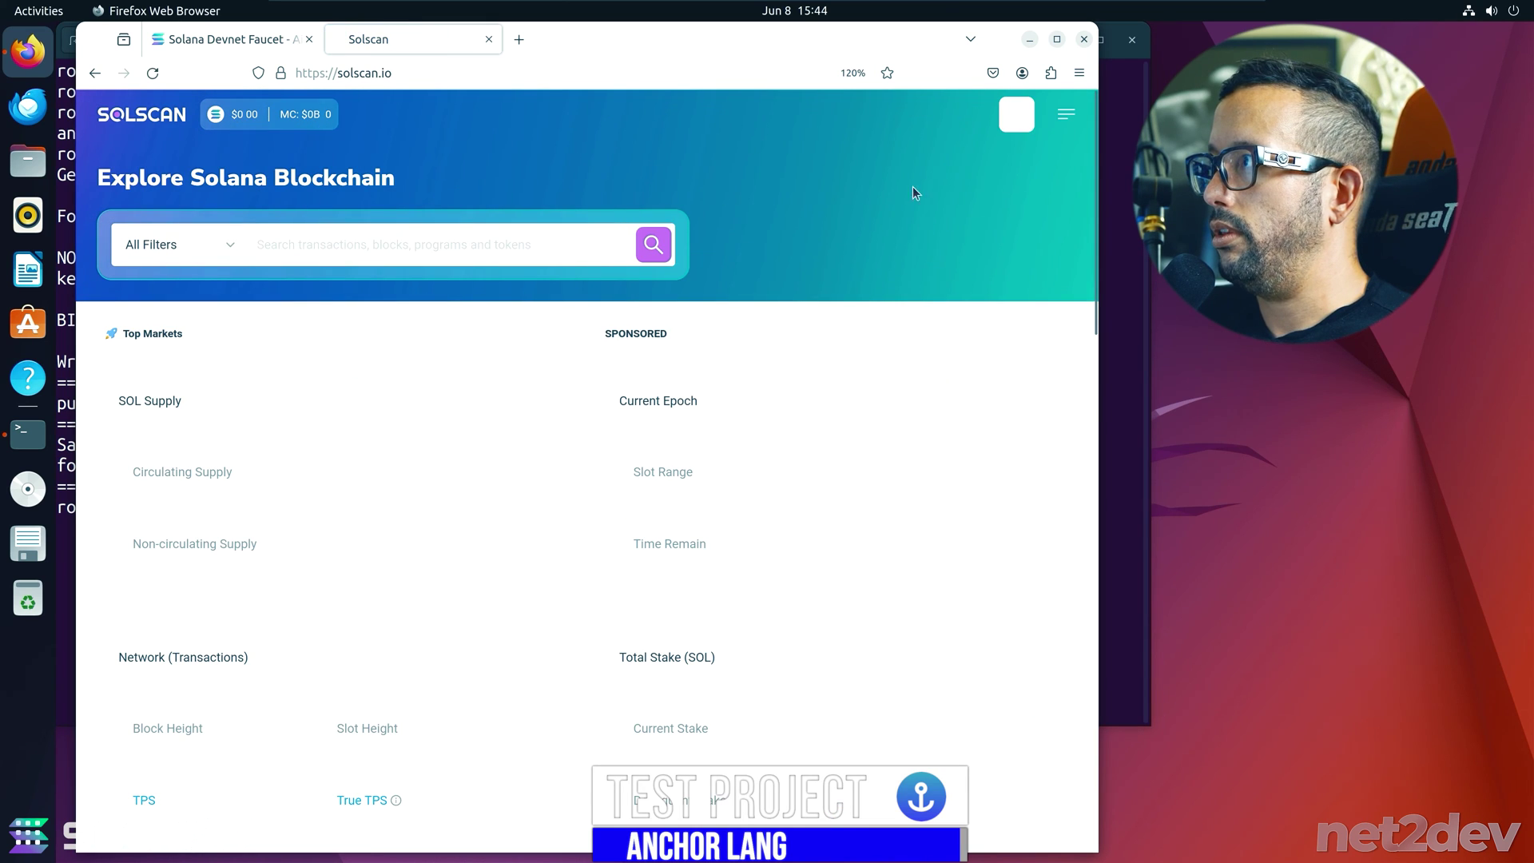
left_click(1066, 114)
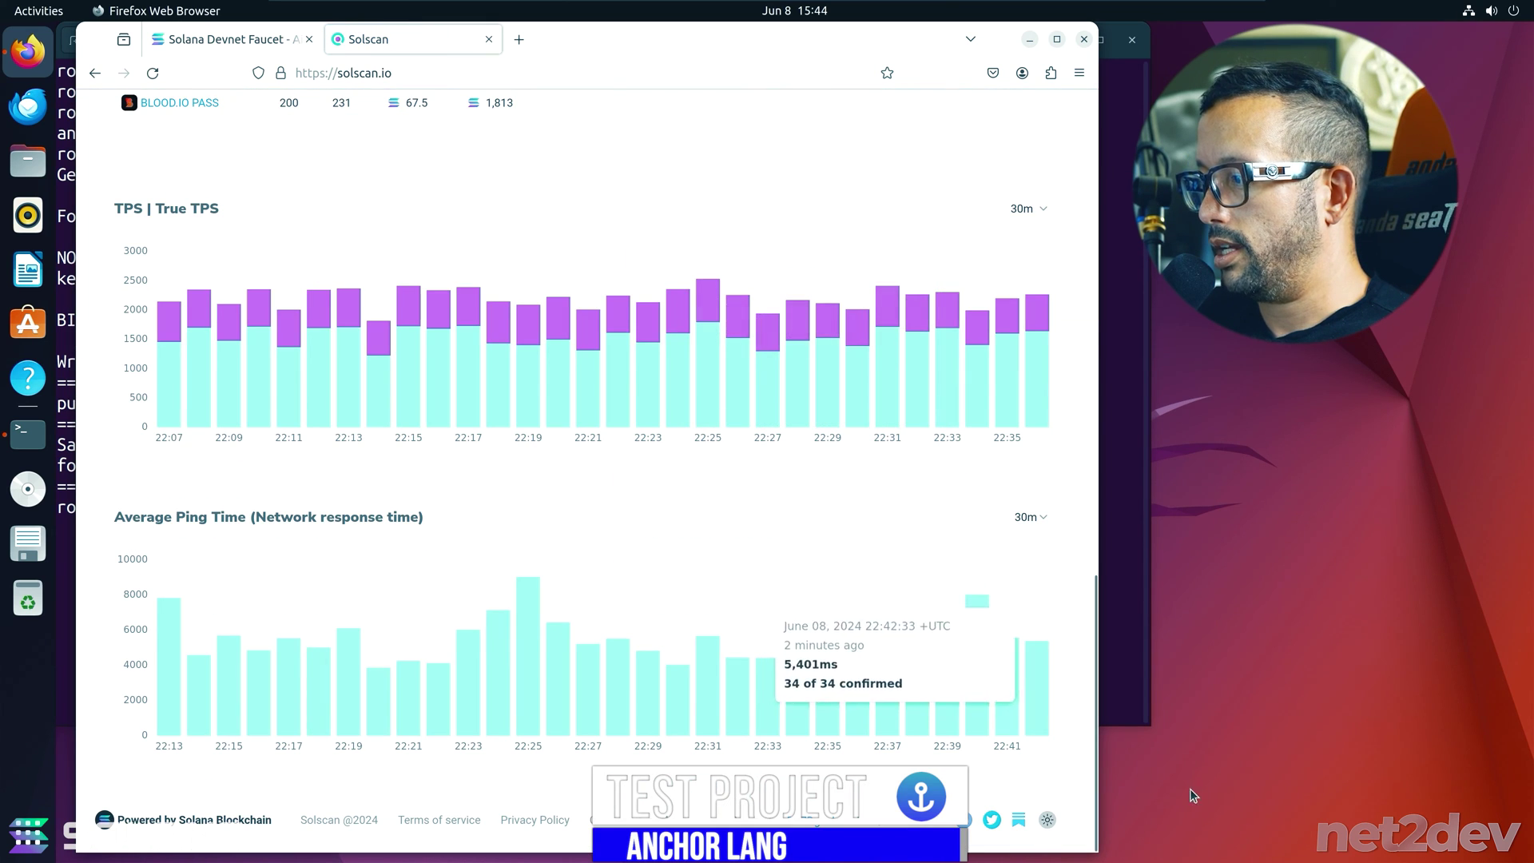
left_click(1047, 820)
scroll(905, 400, "up", 15)
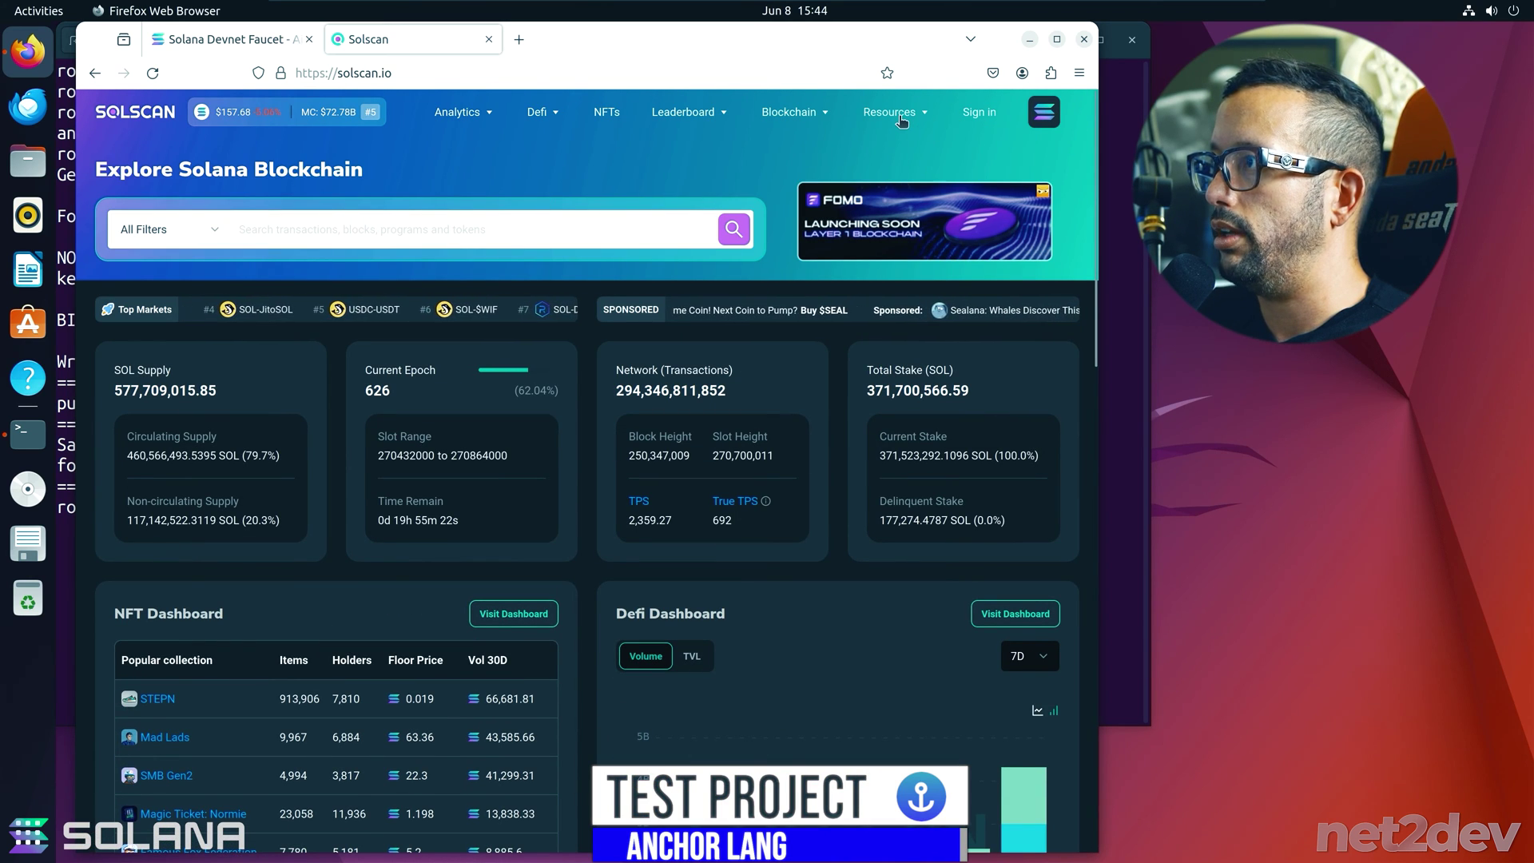
- Switch Solscan to Devnet, look up the pasted wallet key, and zoom to its 5 SOL balance
left_click(1043, 112)
left_click(895, 270)
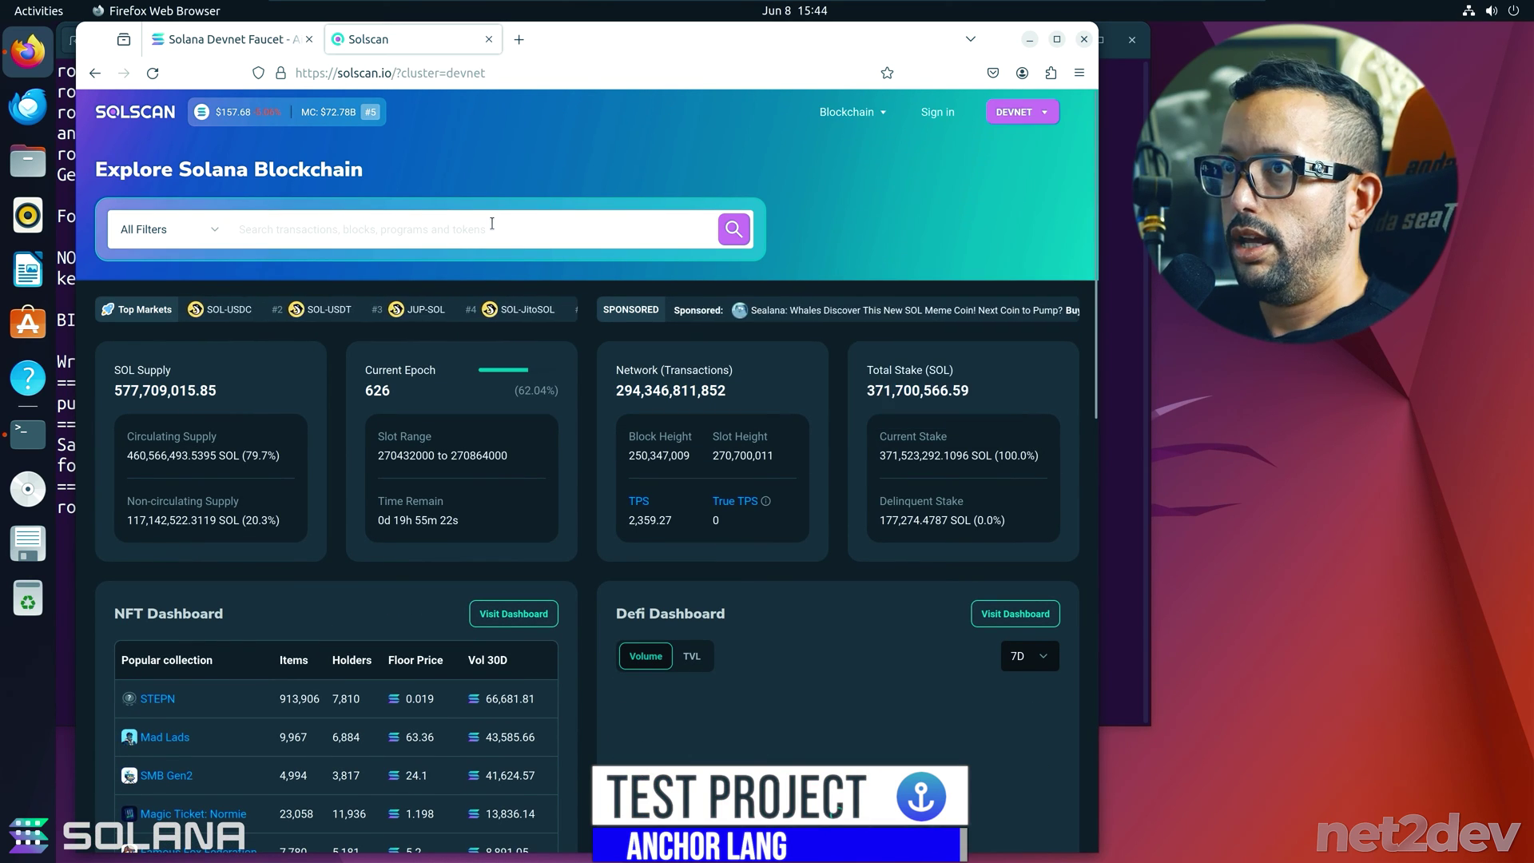
left_click(492, 226)
type("5dbbsbJ1bj6aDz9Pcd4nH5kCKc7n2drsia67Mup27MFz")
key("Return")
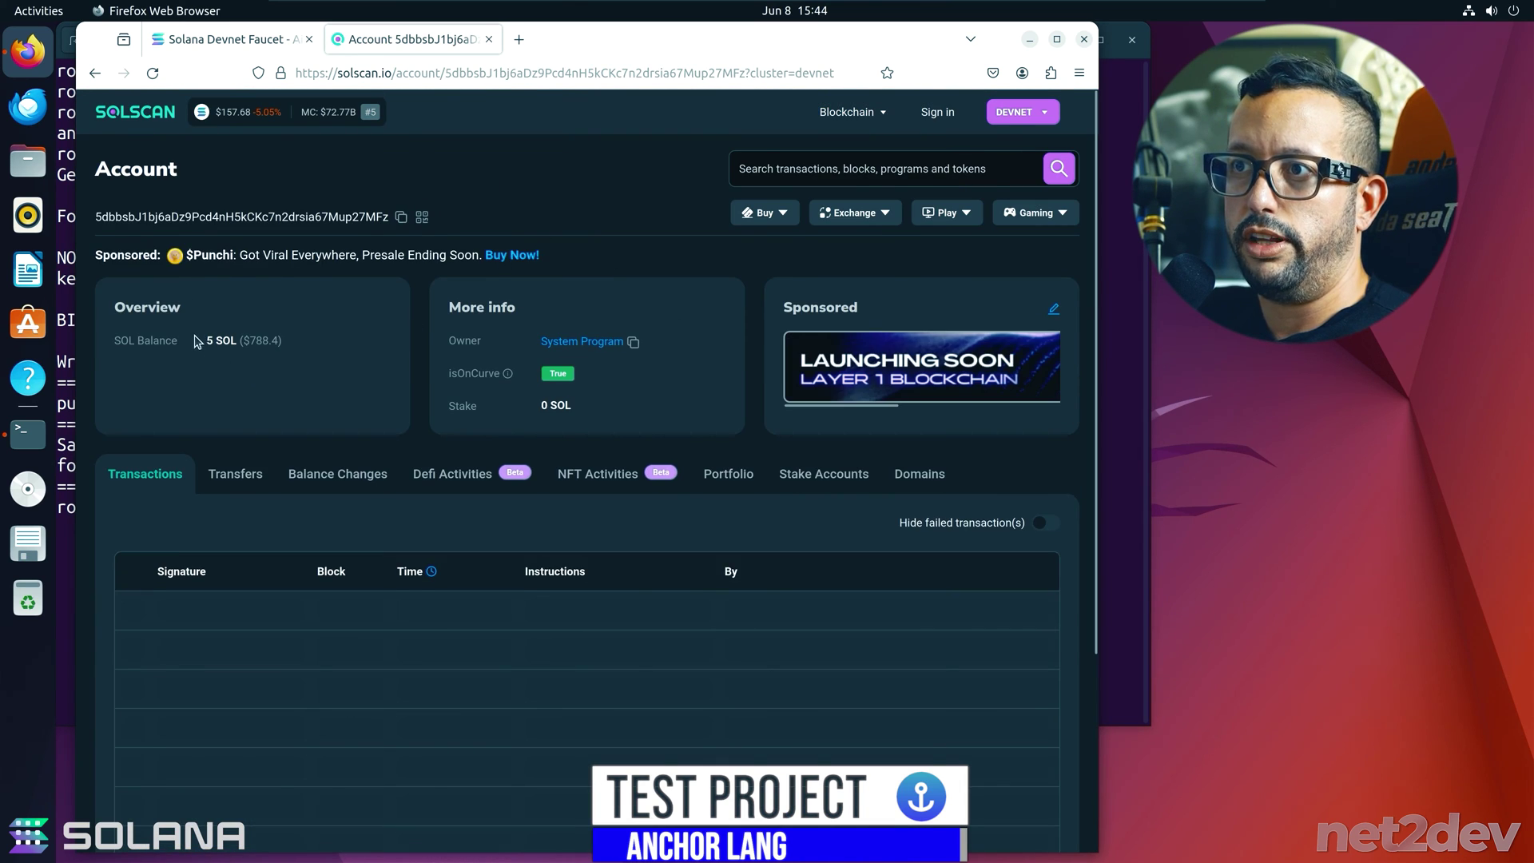
left_click_drag(200, 340, 278, 340)
key("ctrl+plus")
key("ctrl+plus")
key("ctrl+plus")
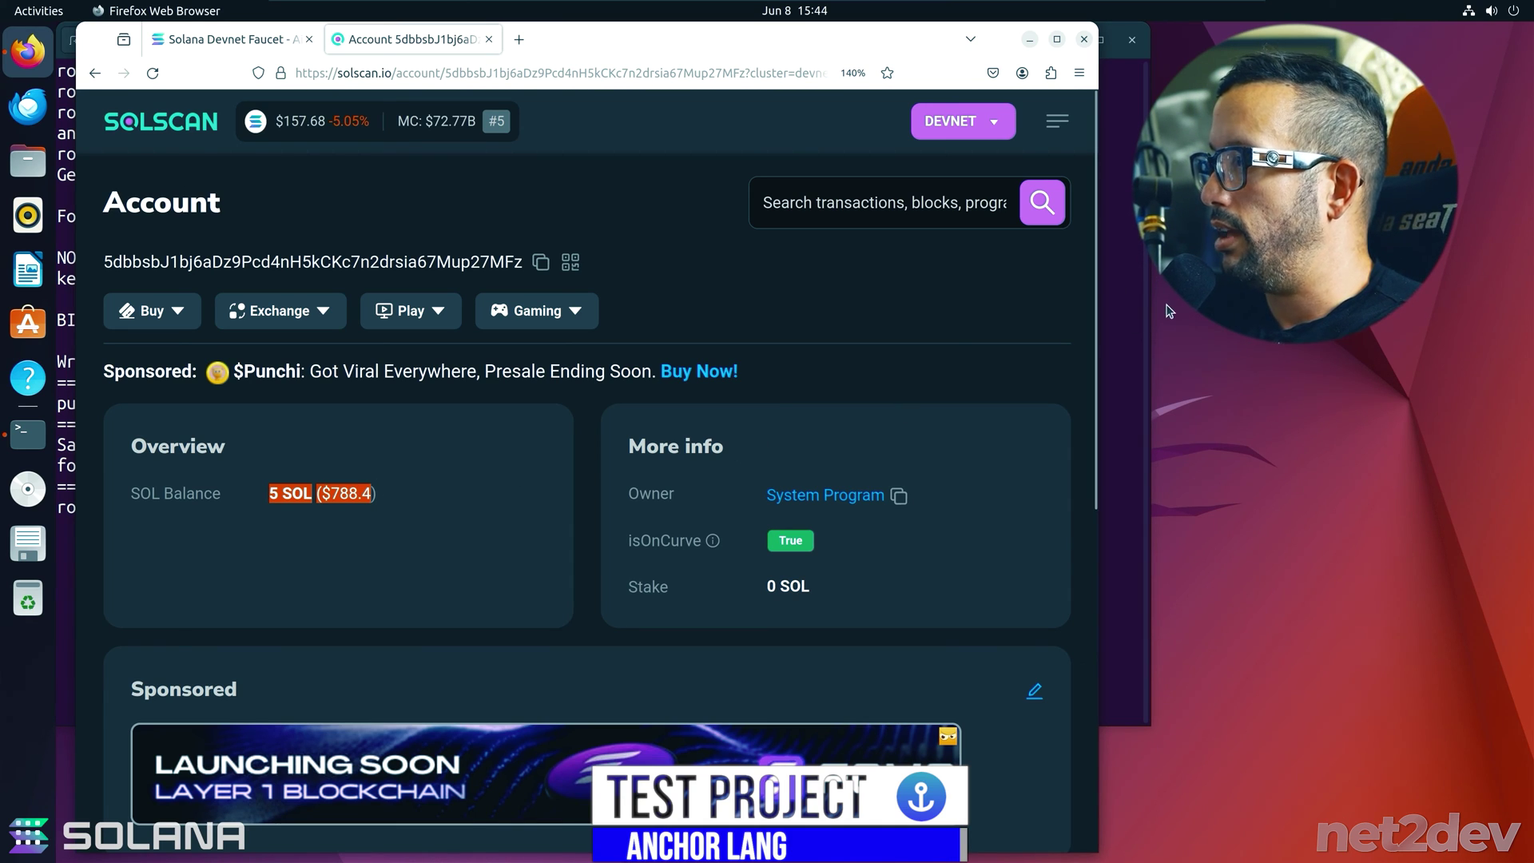
left_click(1122, 285)
- Clear the terminal, run anchor init demo-net2dev, then clear the project creation output
type("clear")
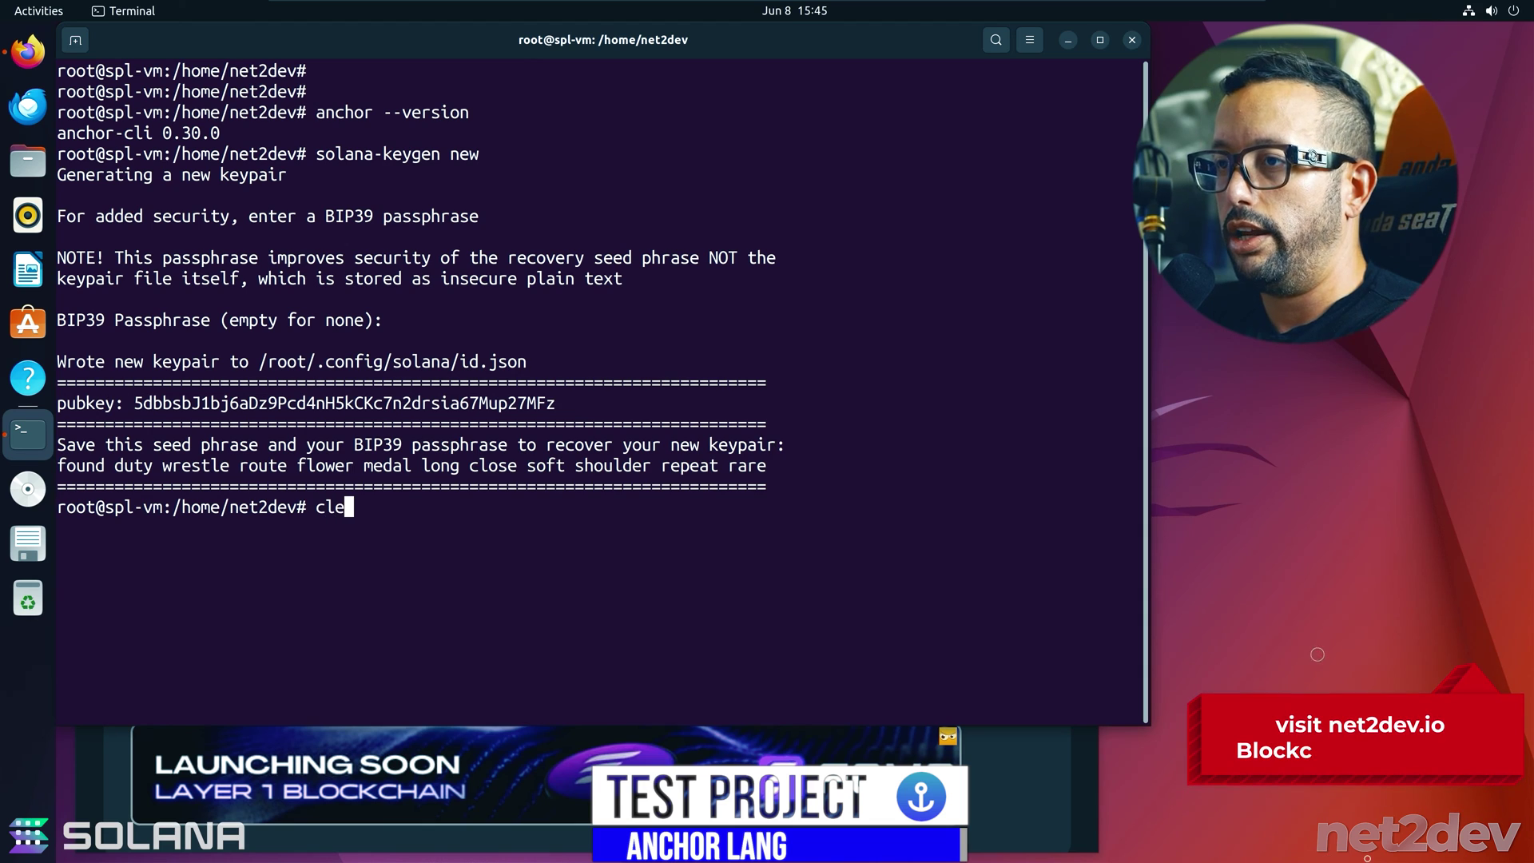
key("Return")
key("Return")
key("Return")
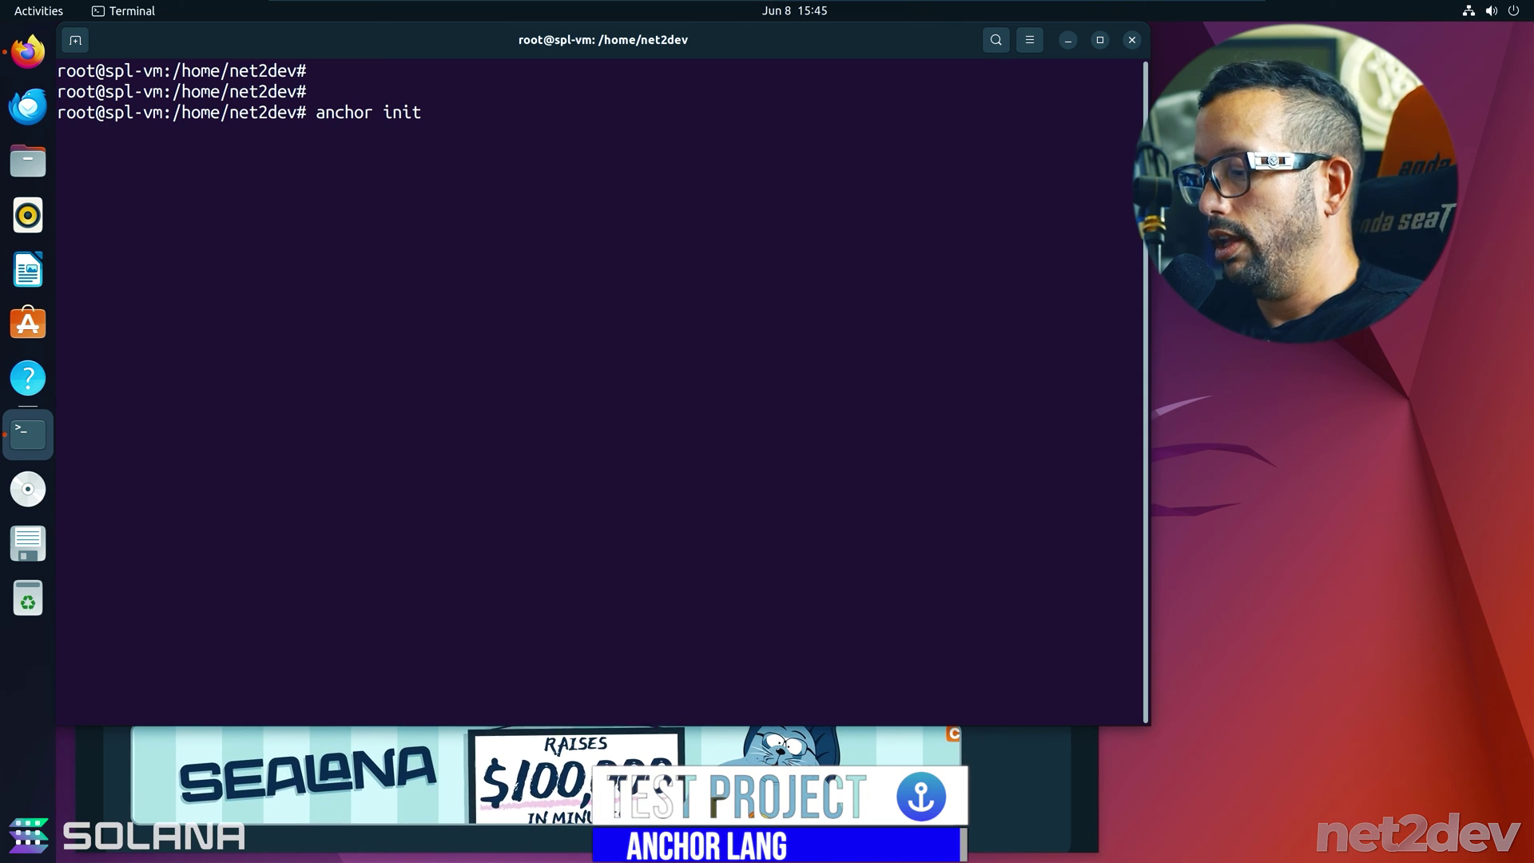
type("demo-net2dev")
key("Return")
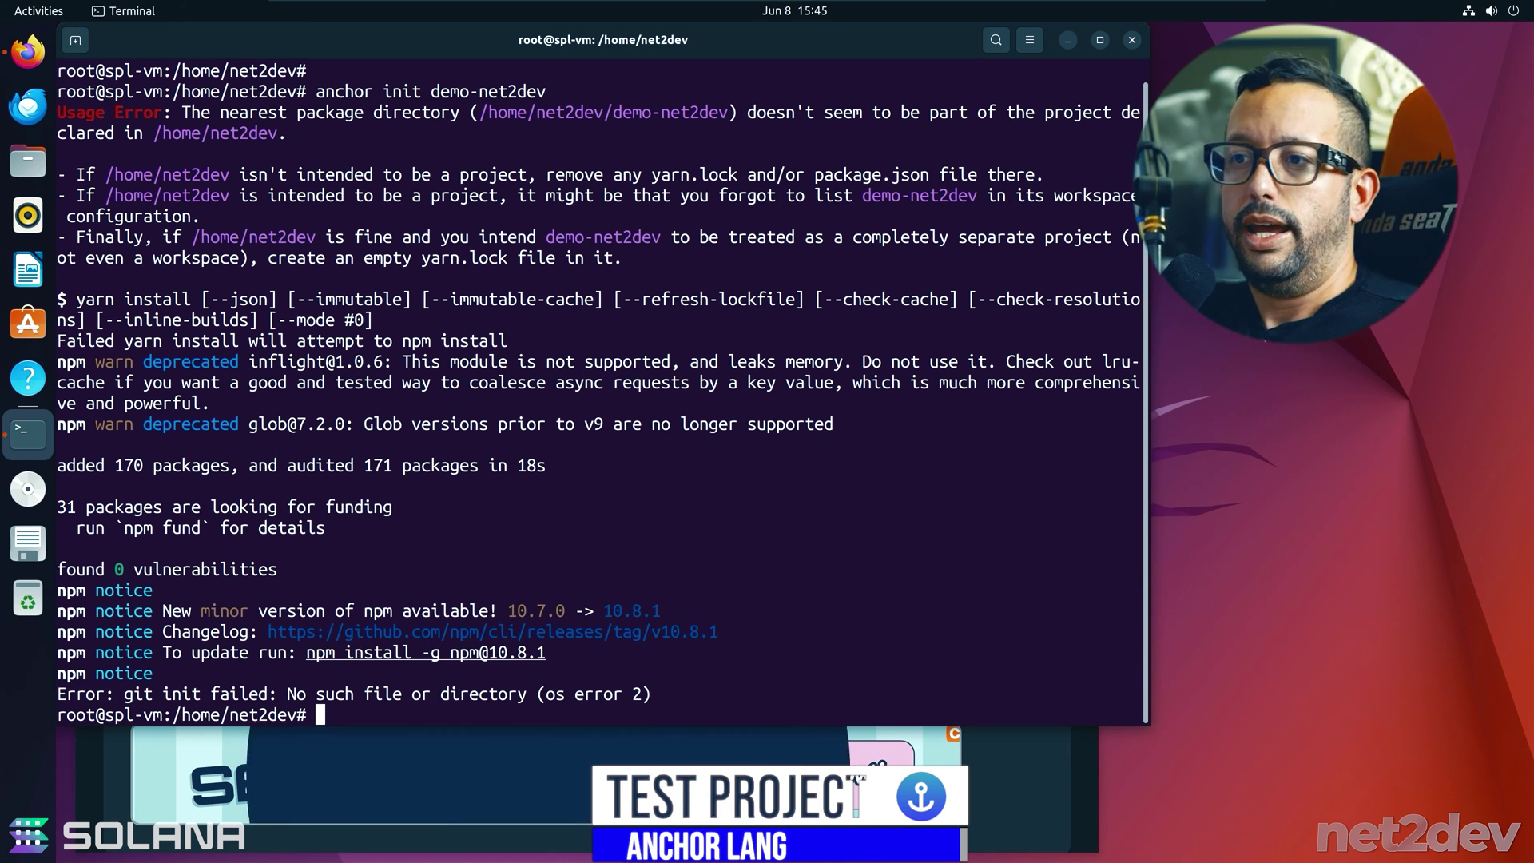
type("clear")
key("Return")
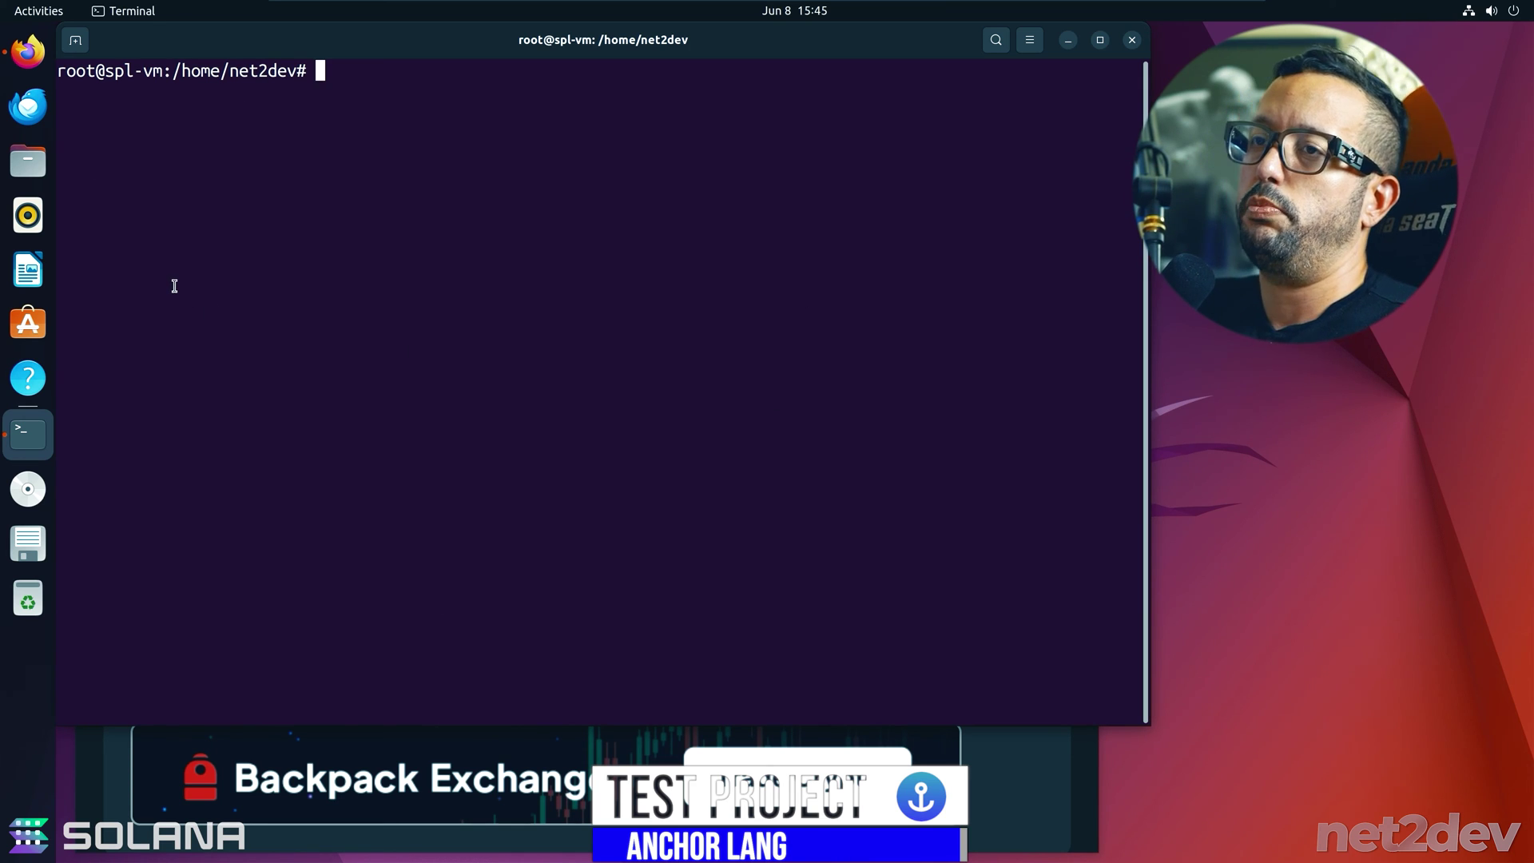
- Install the code app (Visual Studio Code) from Ubuntu Software, authorizing with the account password
left_click(42, 325)
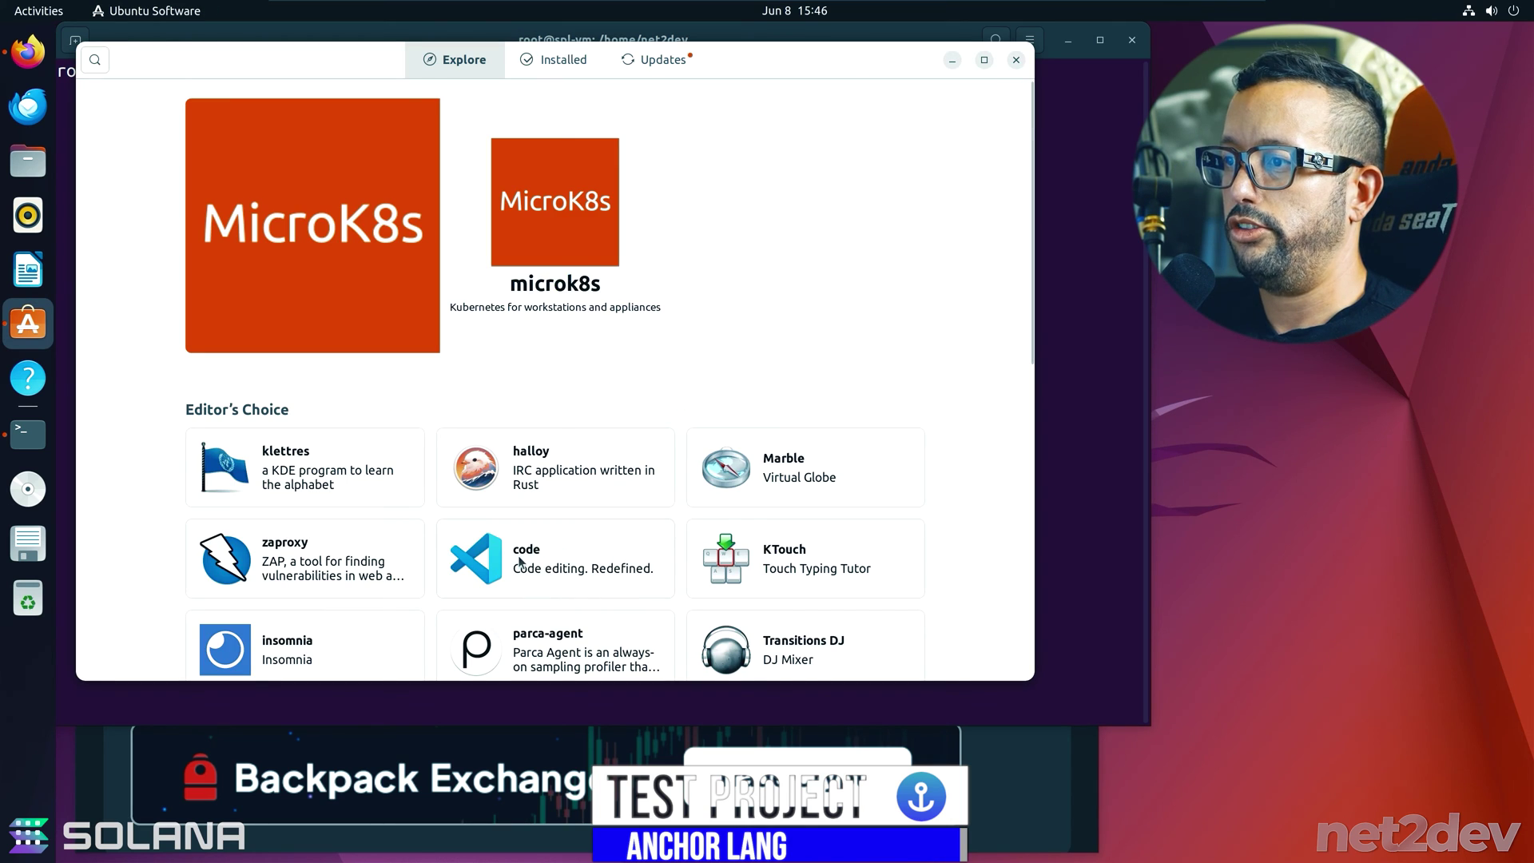
left_click(519, 562)
left_click(868, 161)
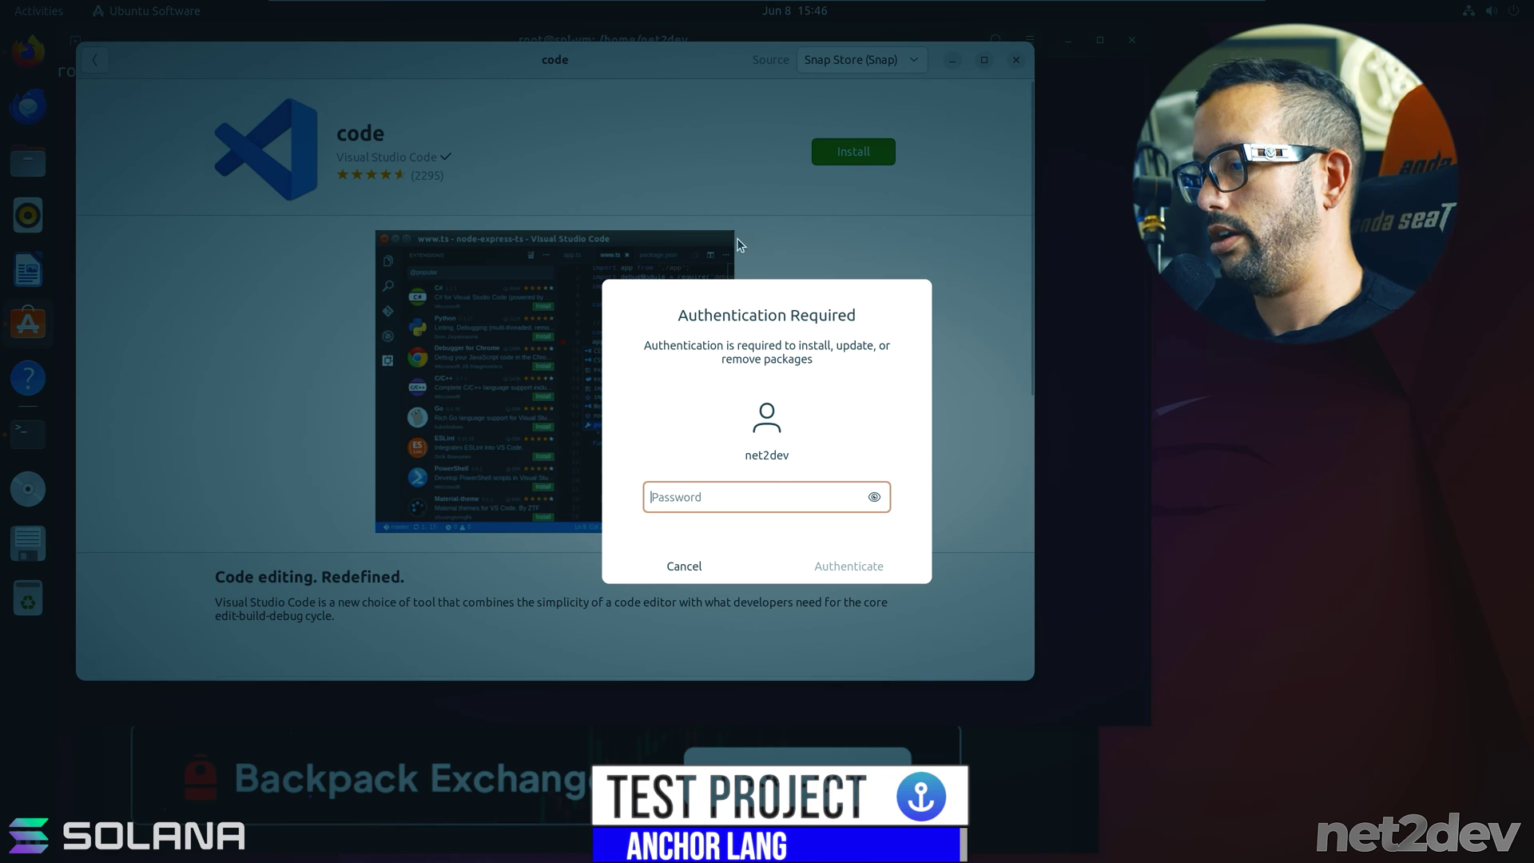
type("••••••")
key("Return")
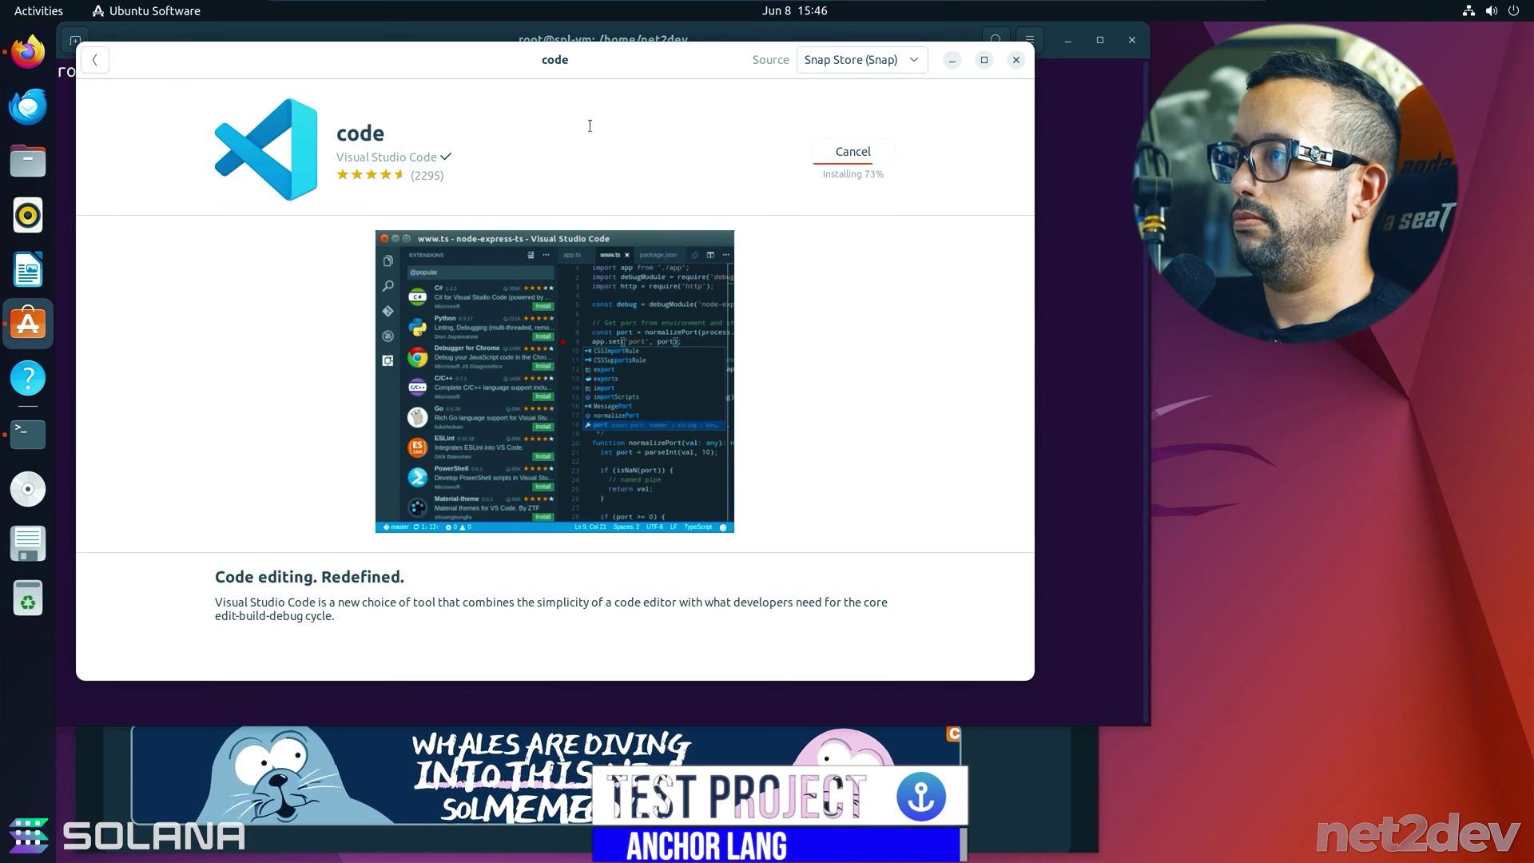
scroll(589, 398, "down", 5)
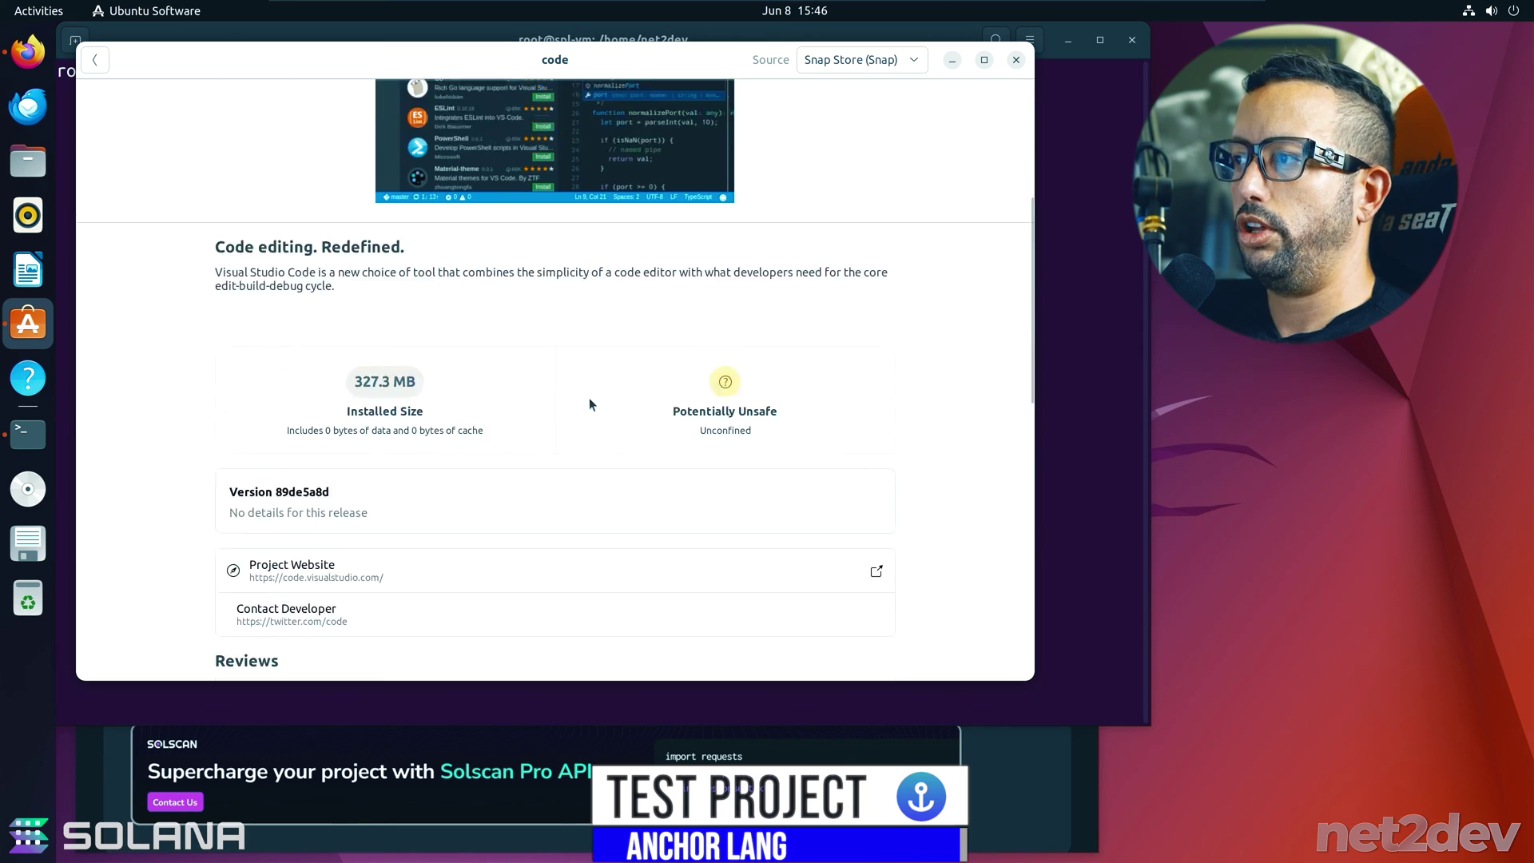
scroll(590, 404, "up", 5)
- Close Ubuntu Software and launch Visual Studio Code from the applications grid
left_click(1016, 61)
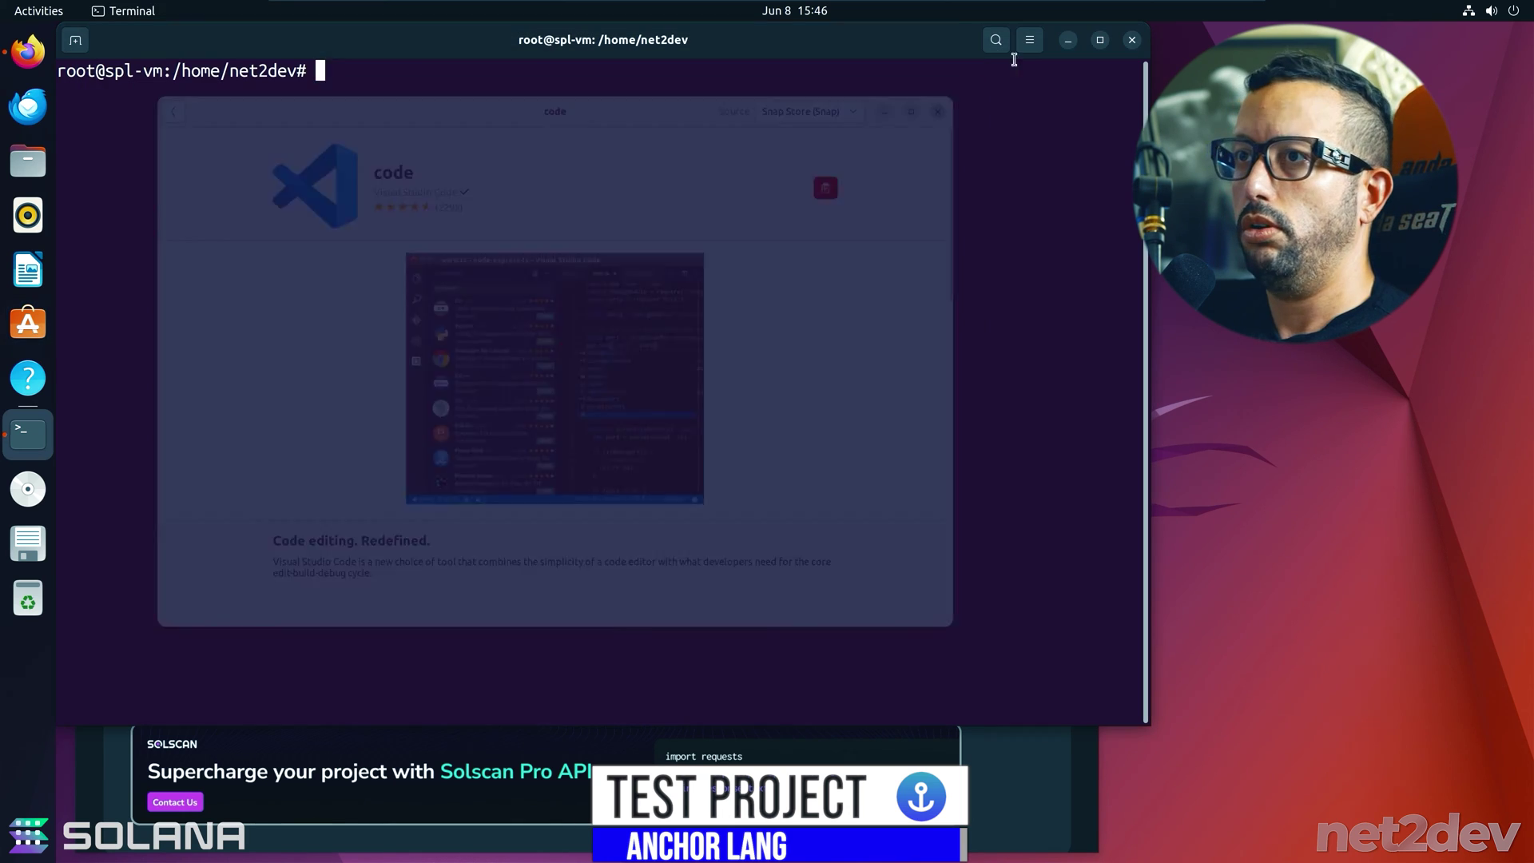
left_click(28, 835)
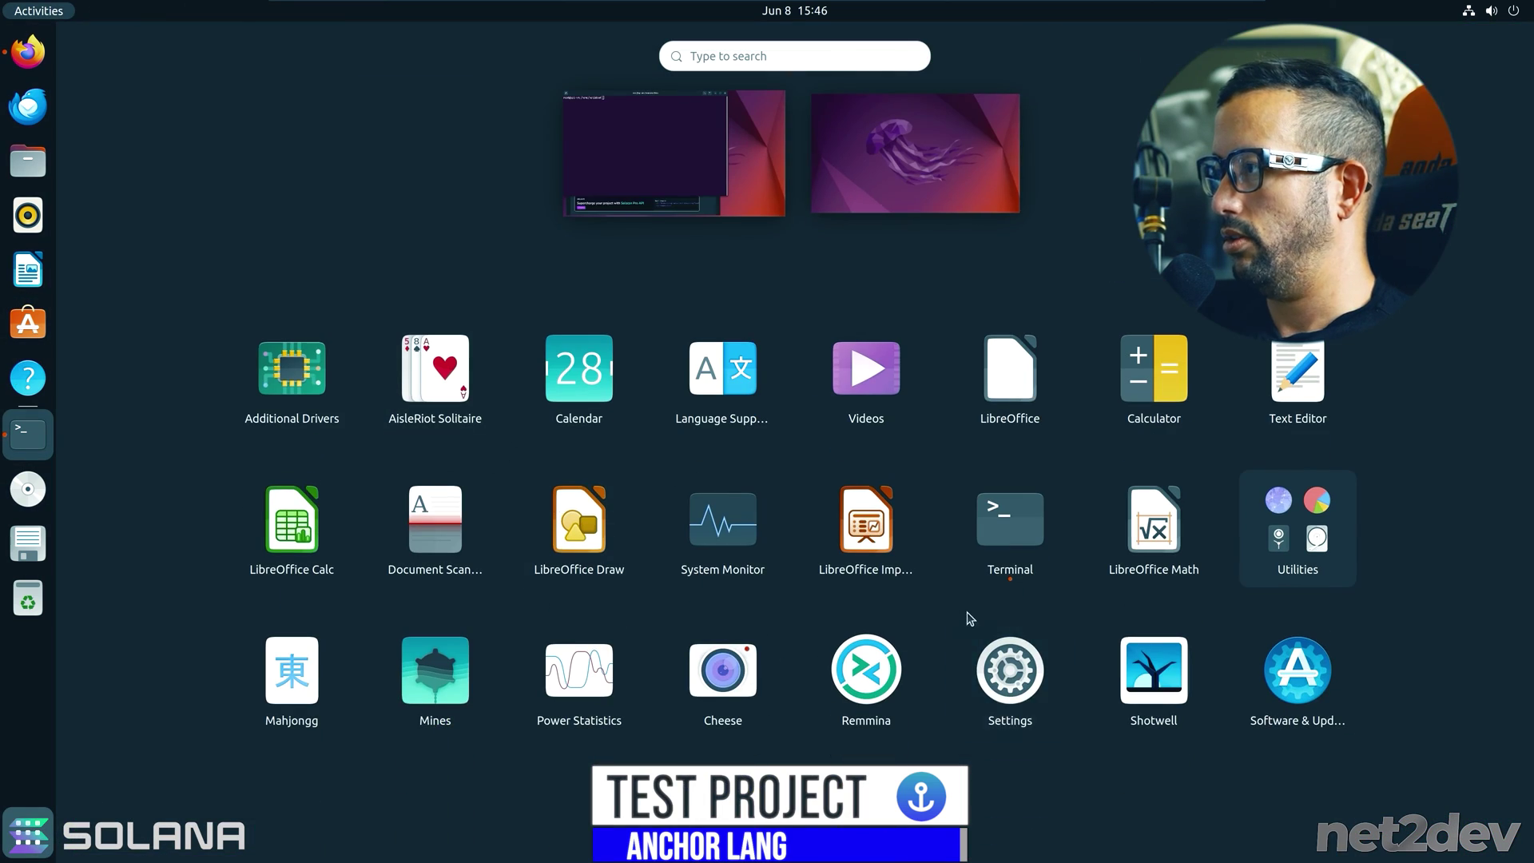
scroll(969, 618, "down", 1)
left_click(1154, 372)
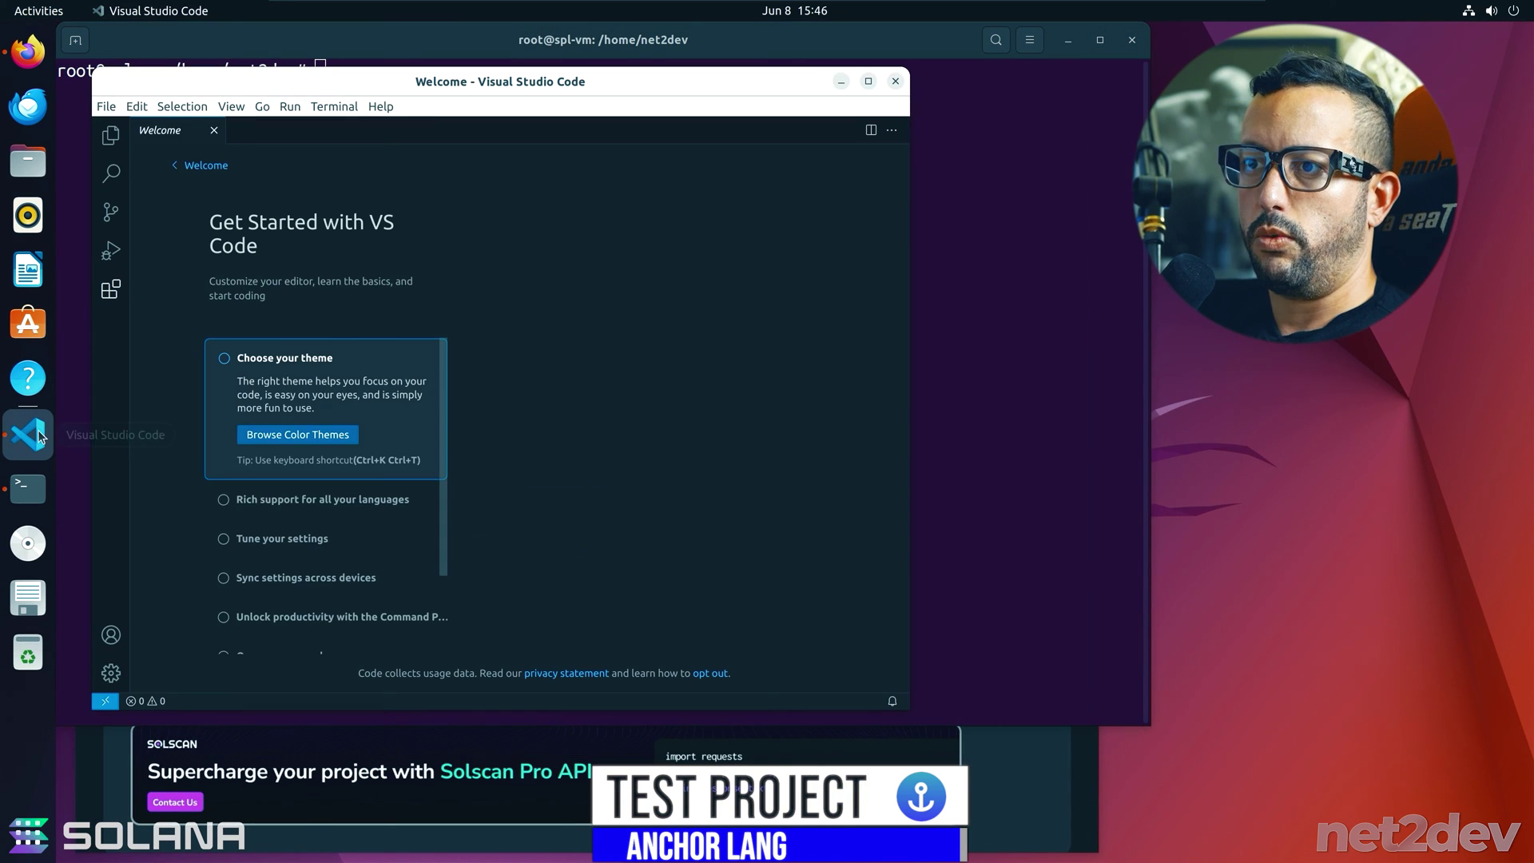
- Pin Visual Studio Code to the favourites, keep Dark Modern, and maximize the window
right_click(28, 434)
left_click(139, 471)
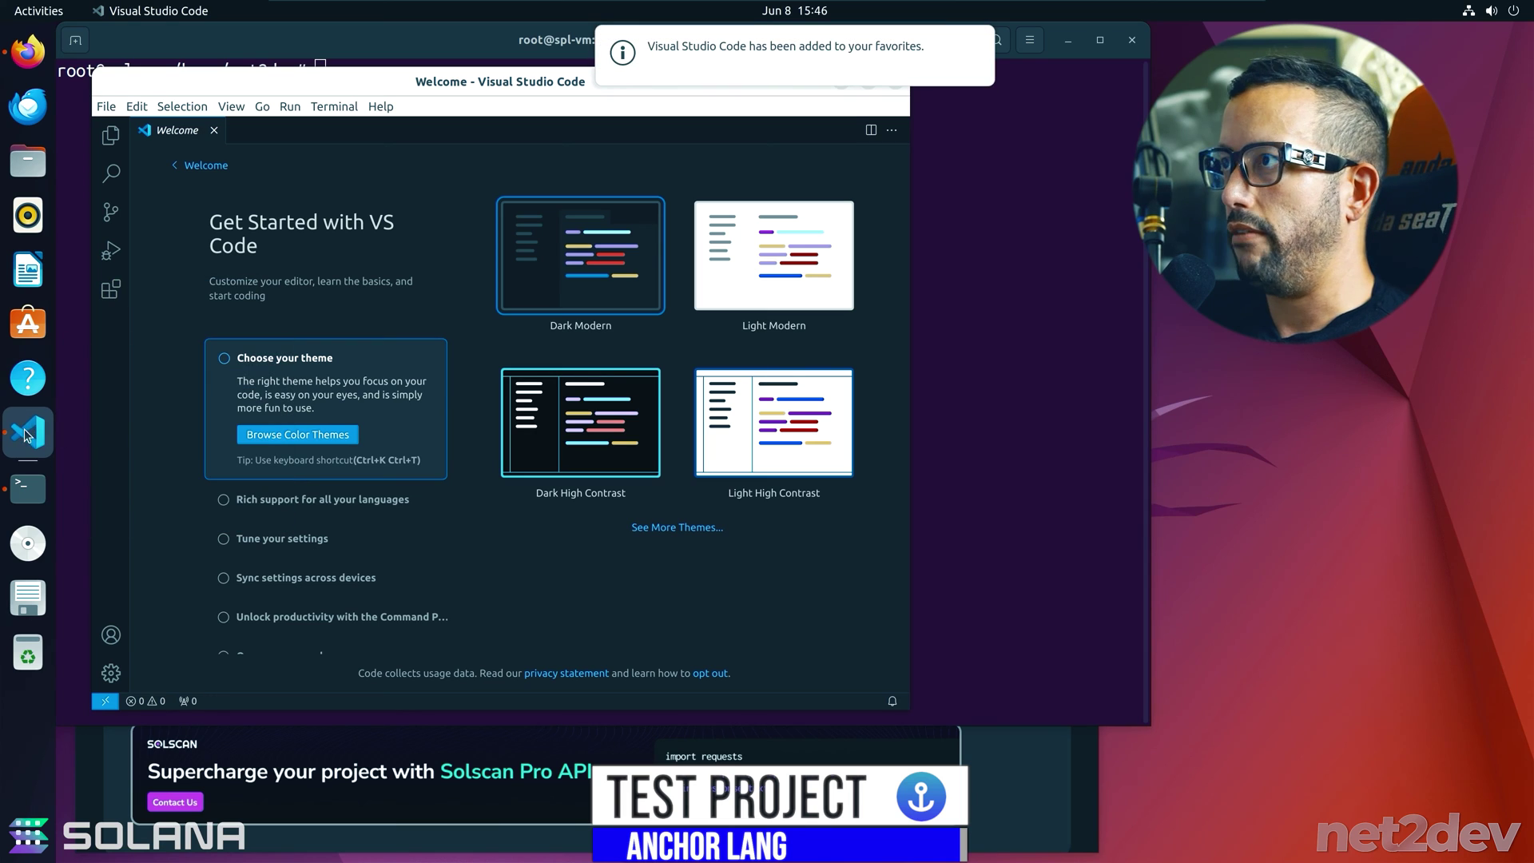
left_click(583, 282)
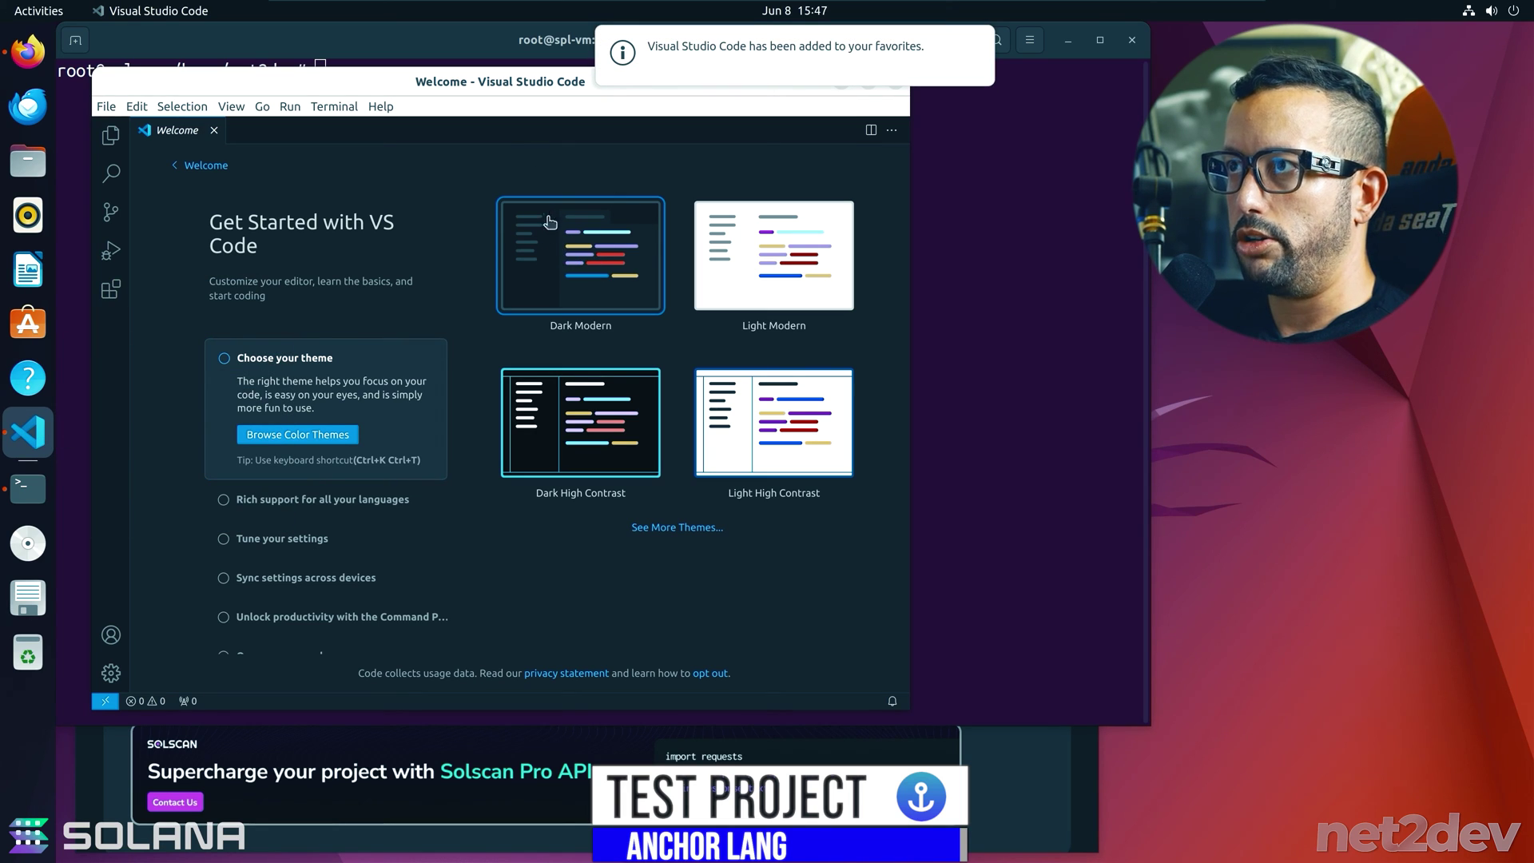
double_click(439, 92)
- Install the Material Icon Theme extension and apply it as the file icon theme
left_click(75, 244)
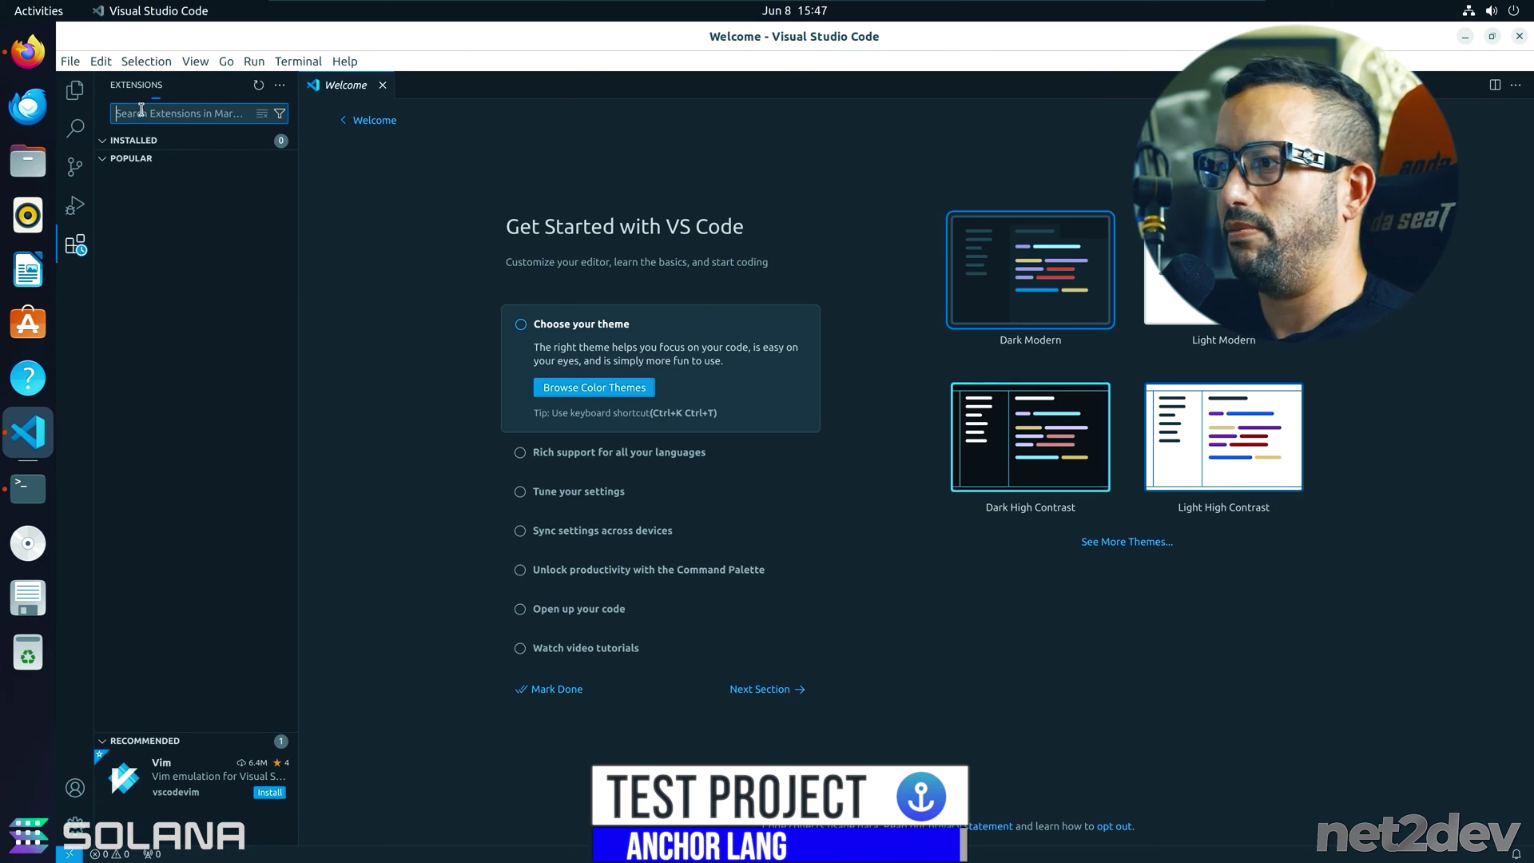
type("material")
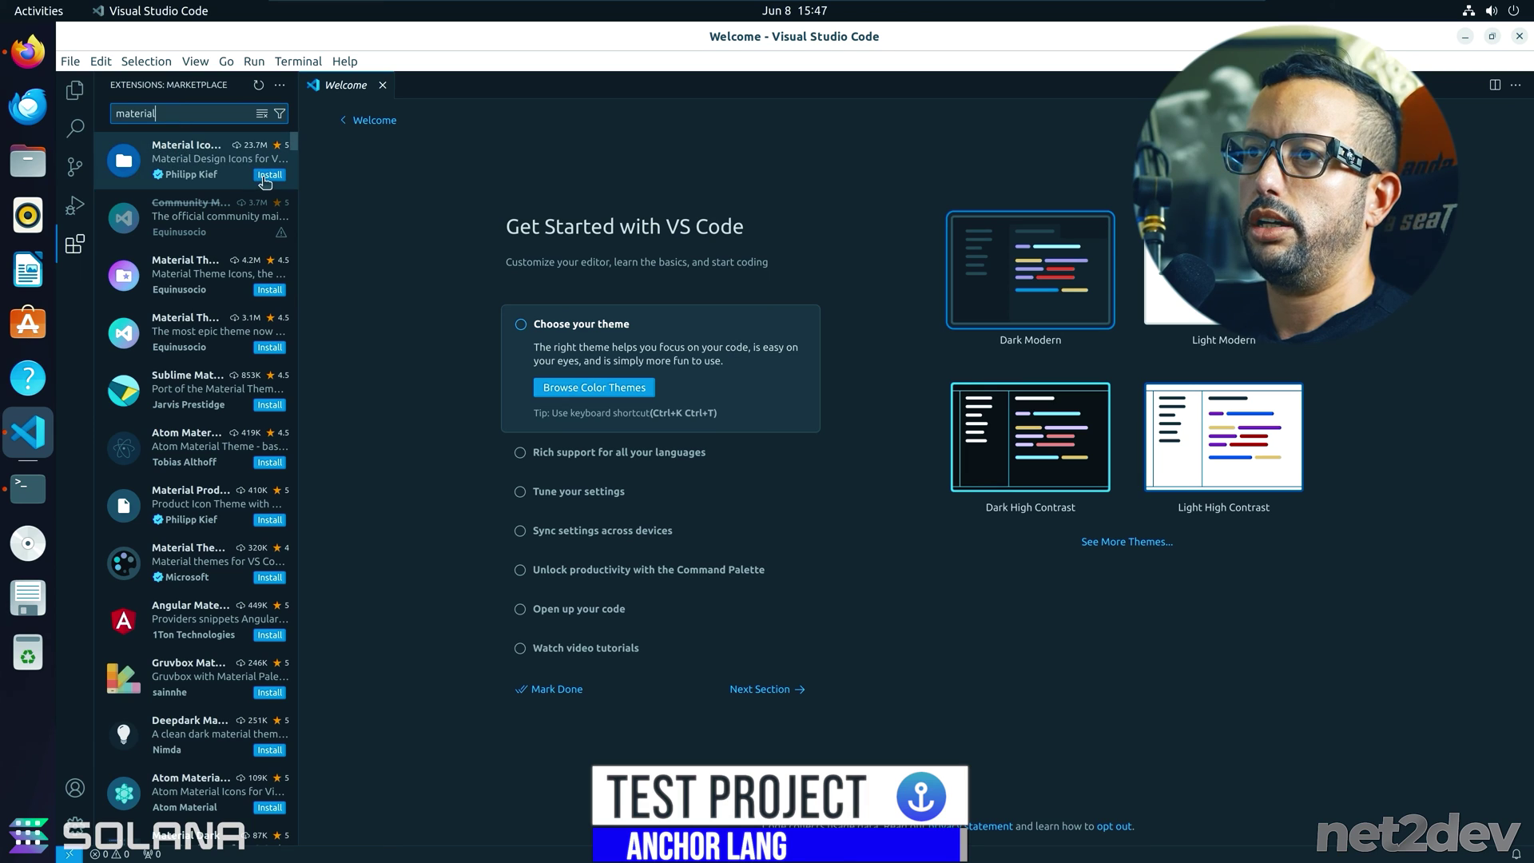
left_click(269, 174)
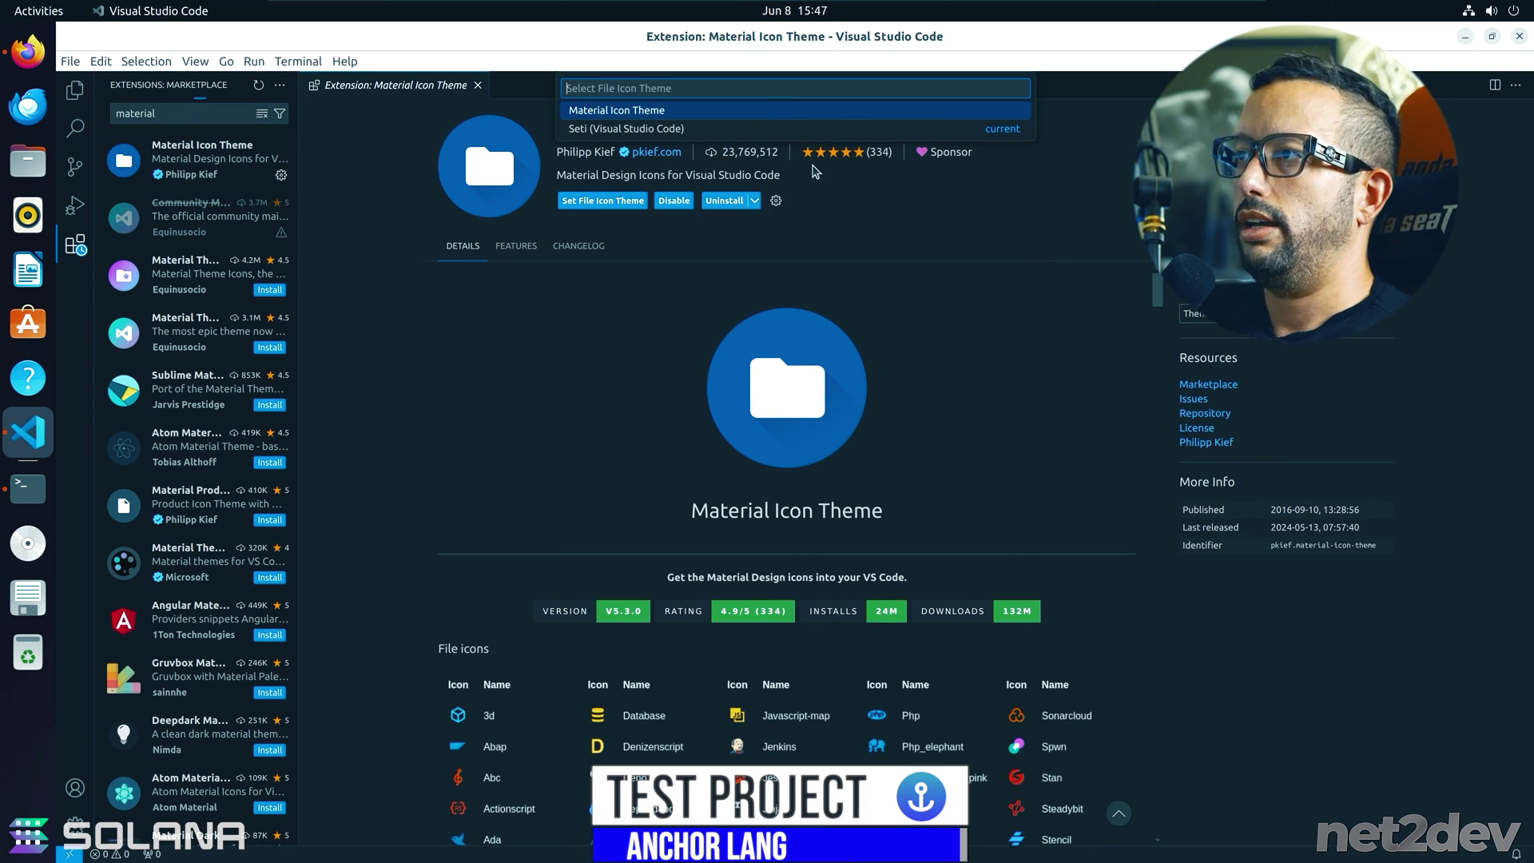
left_click(743, 112)
- Install and apply the Neon Night colour theme, leaving the file Explorer in view
double_click(167, 113)
type("neon")
left_click(182, 206)
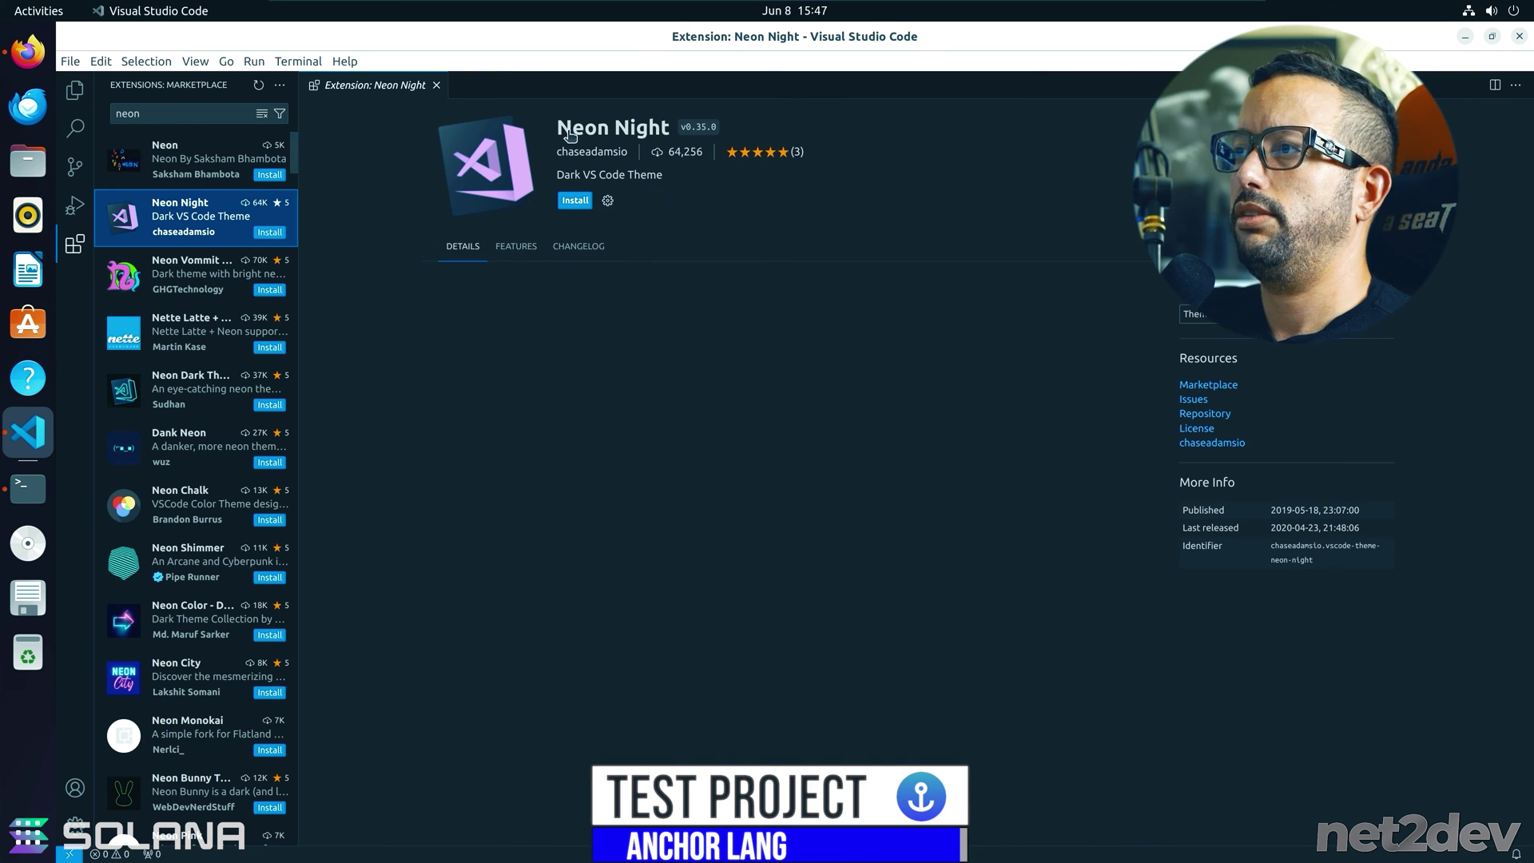
left_click(575, 199)
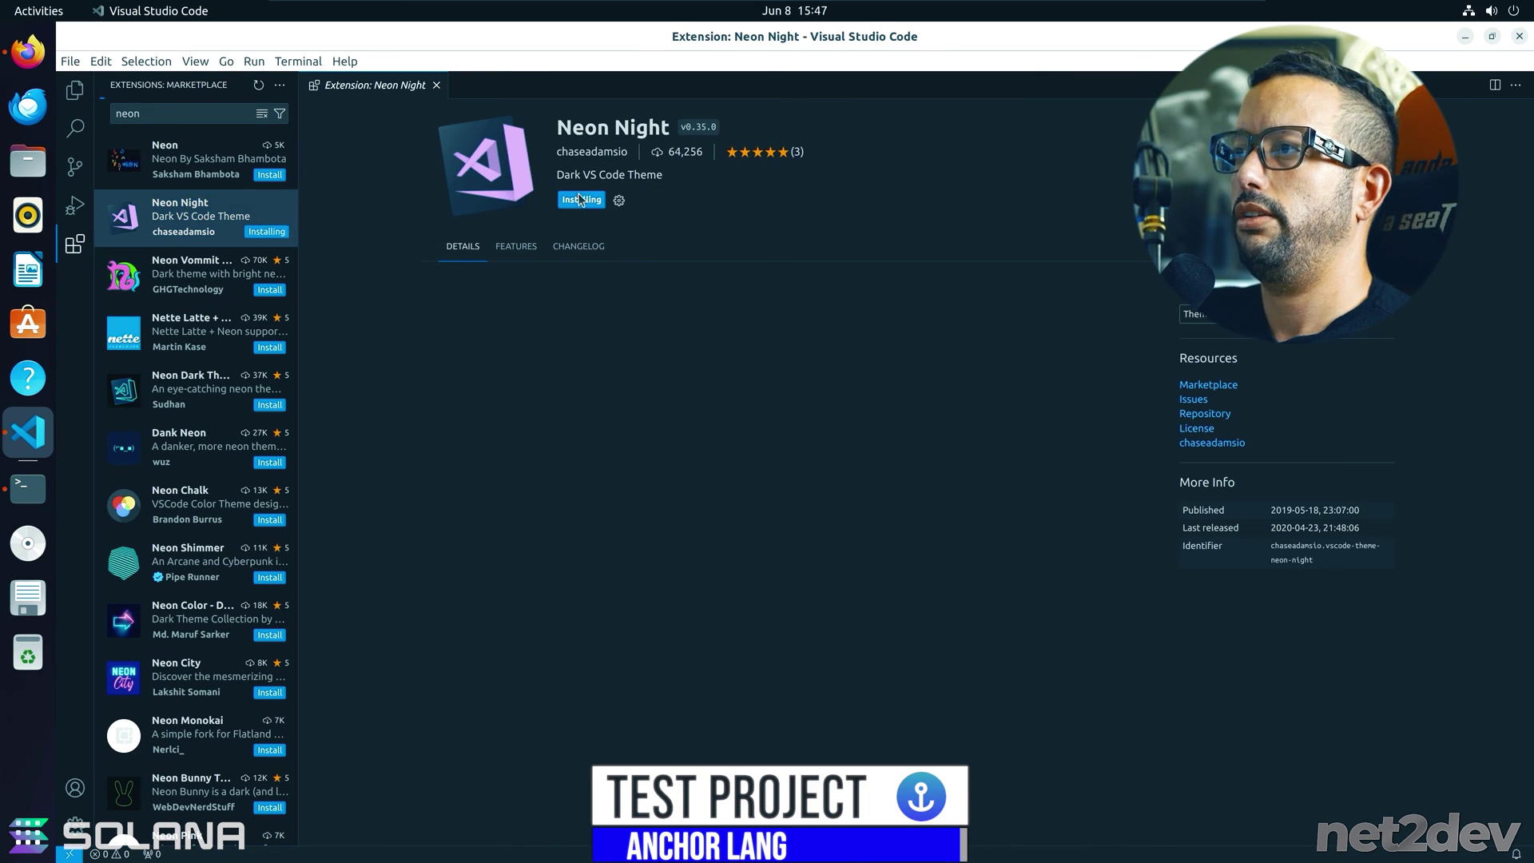
left_click(588, 121)
left_click(74, 89)
left_click(436, 84)
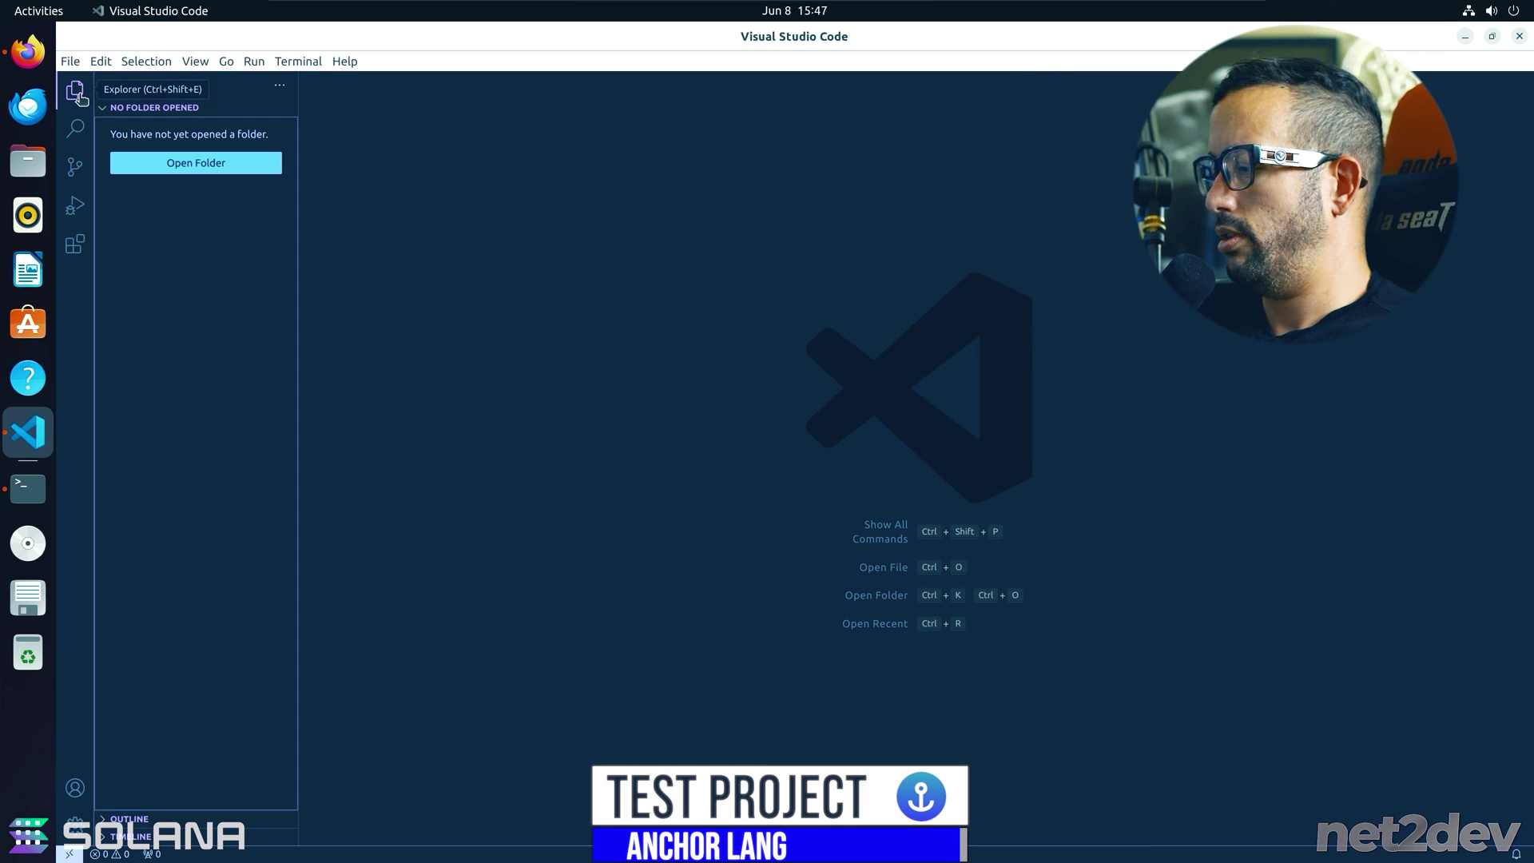
- Make VS Code full screen and open the demo-net2dev folder from the home folder
key("F11")
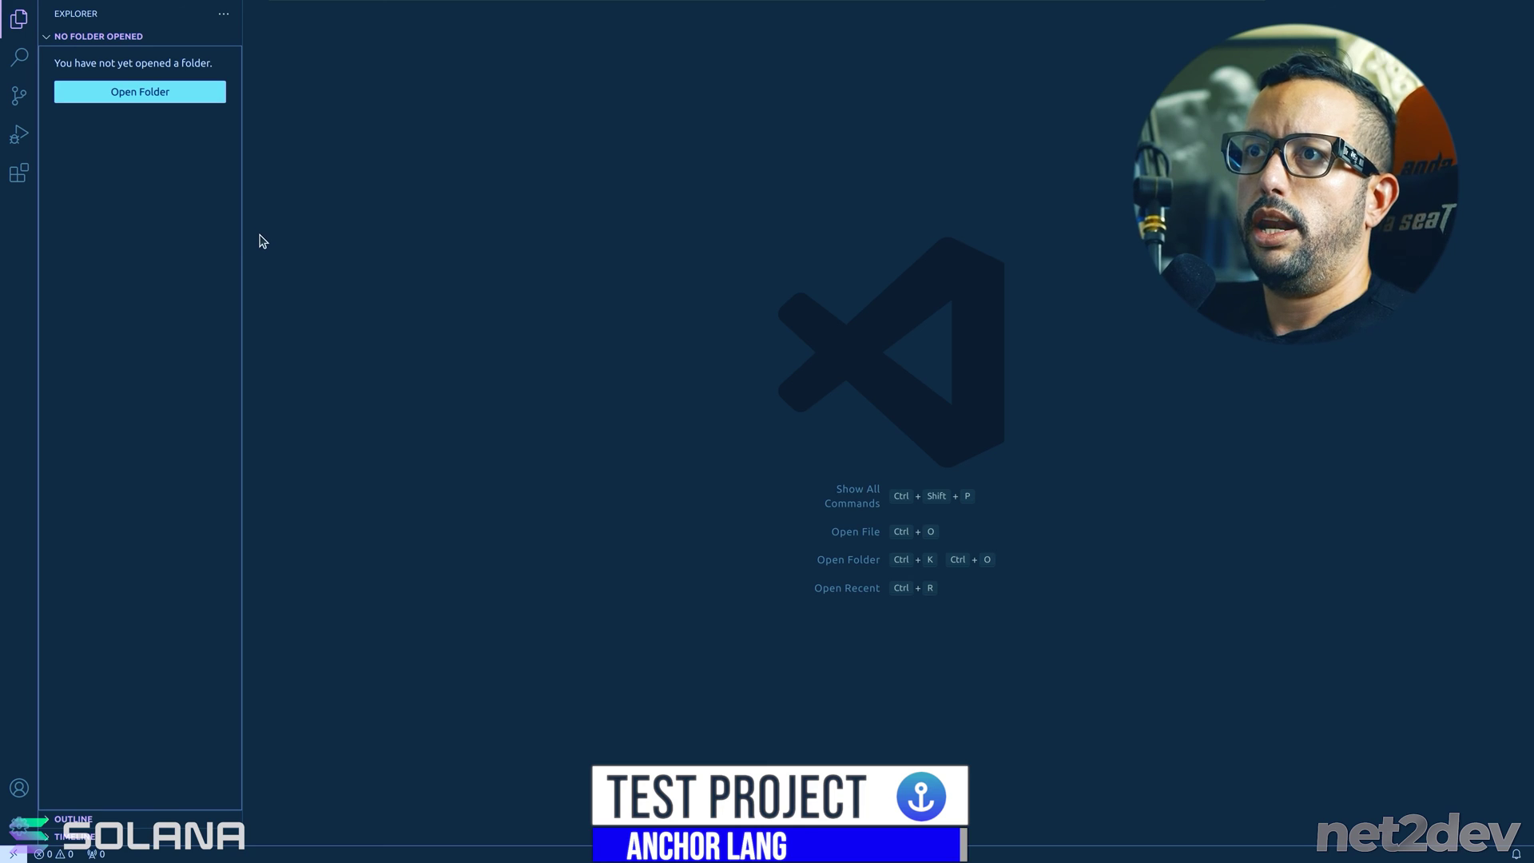
left_click(128, 92)
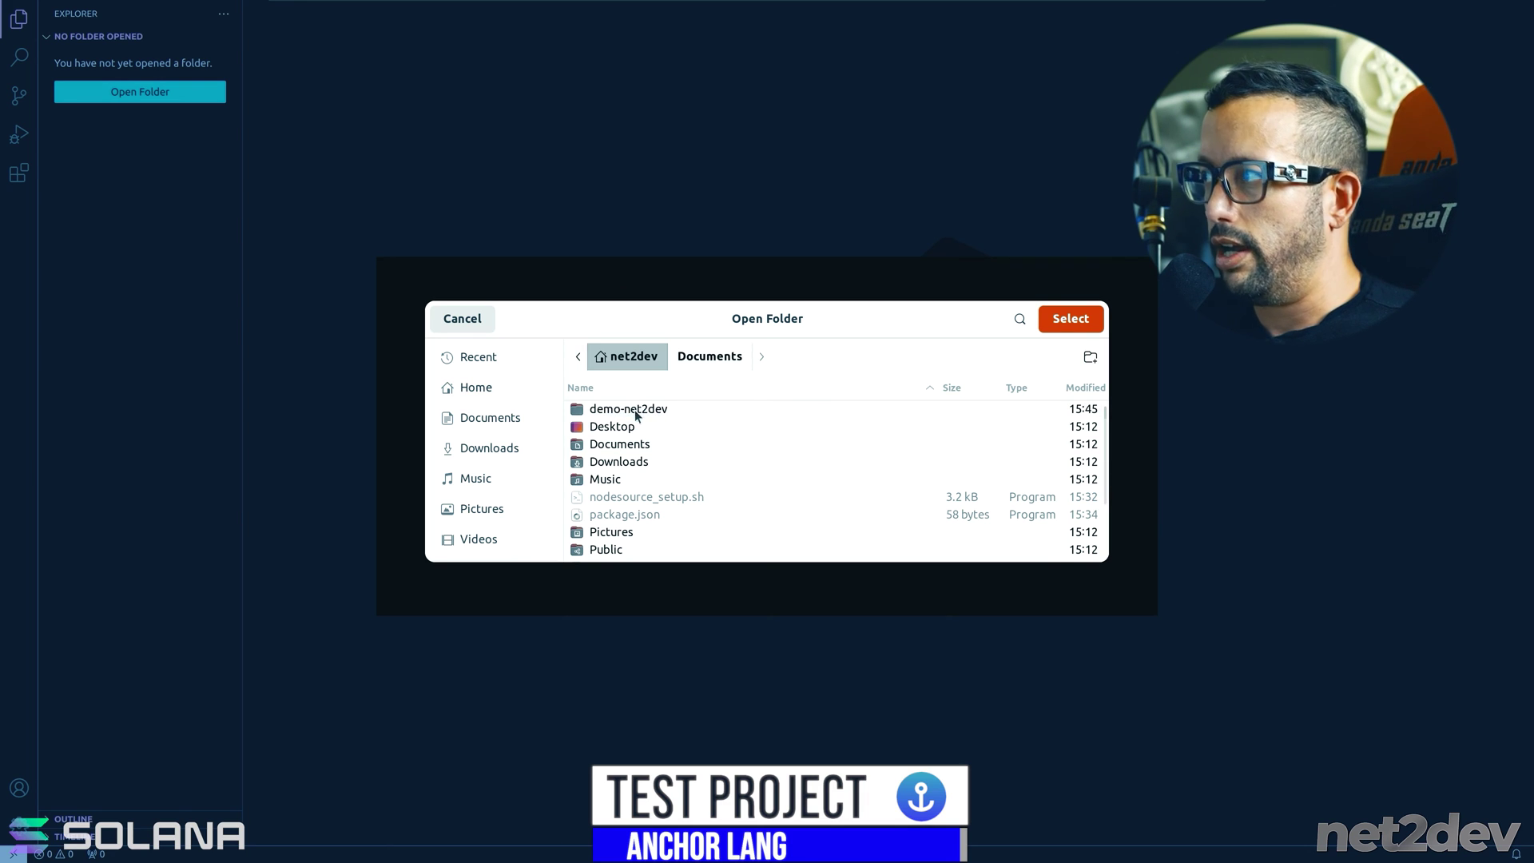
left_click(1071, 319)
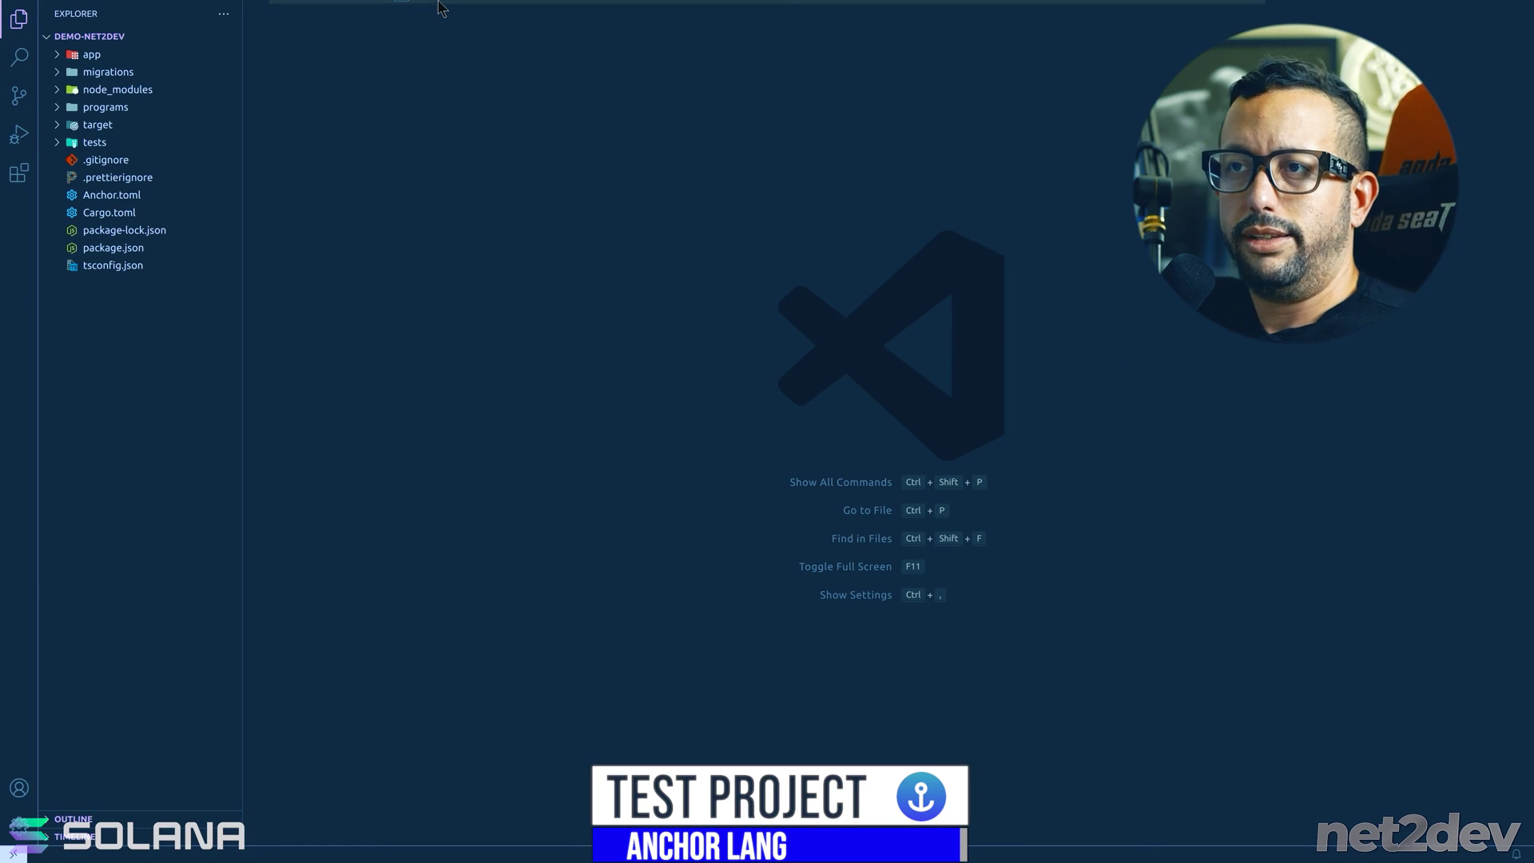